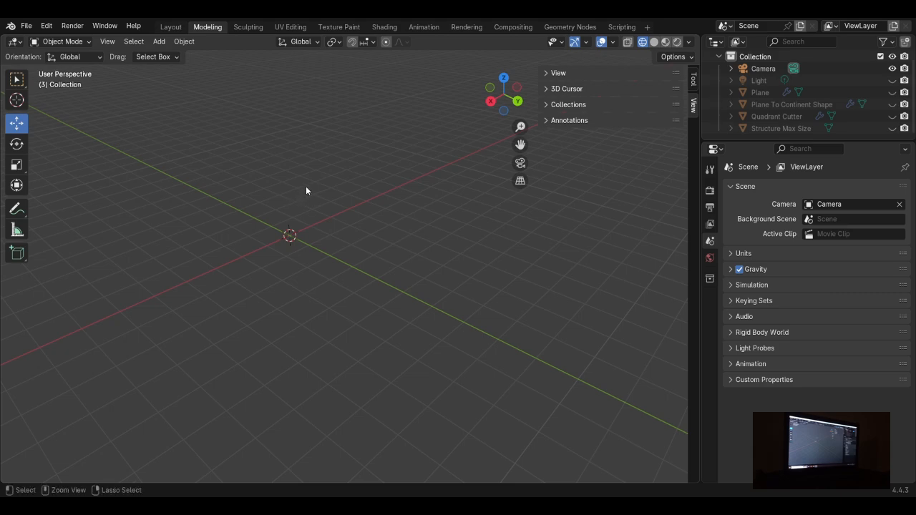
# Step: Paste the copied female and male chibi character objects into the scene and inspect them
pyautogui.hotkey('ctrl', 'v')
pyautogui.moveTo(353, 161); pyautogui.dragTo(504, 125, button='middle')
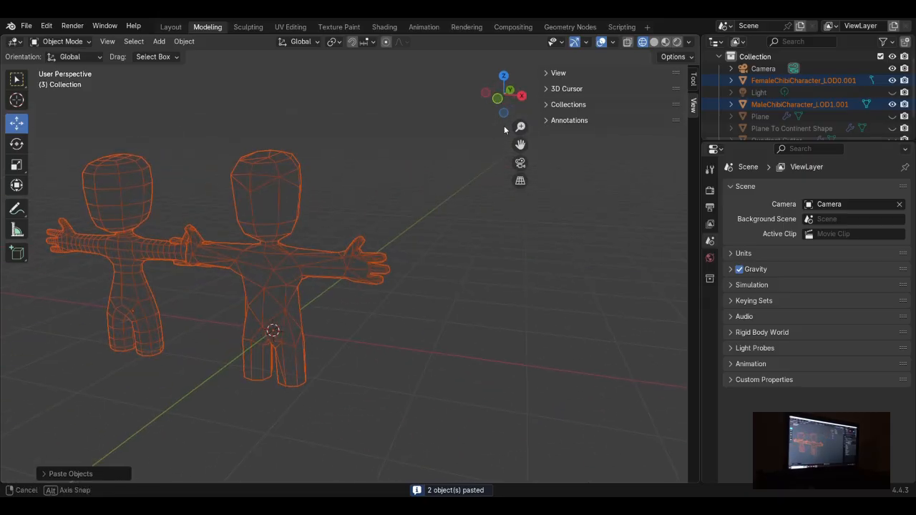
pyautogui.moveTo(273, 189); pyautogui.dragTo(331, 241, button='middle')
pyautogui.click(343, 276)
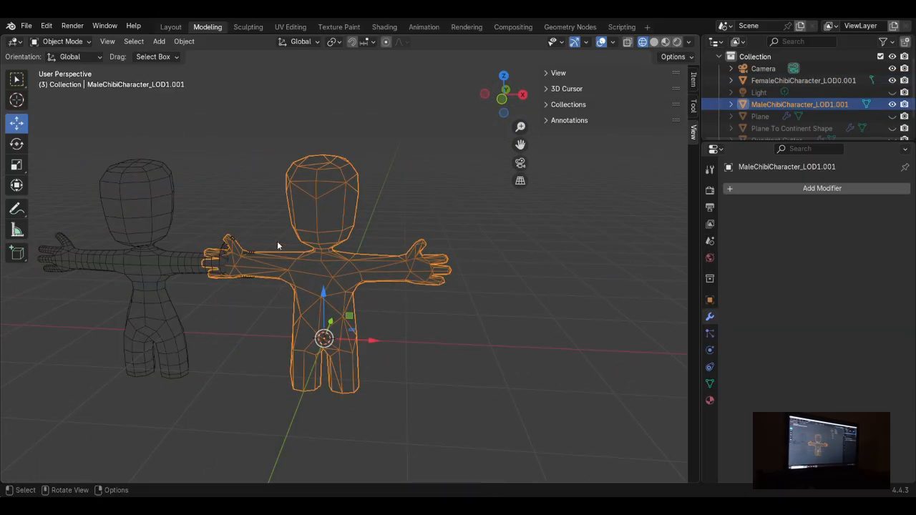
pyautogui.click(179, 229)
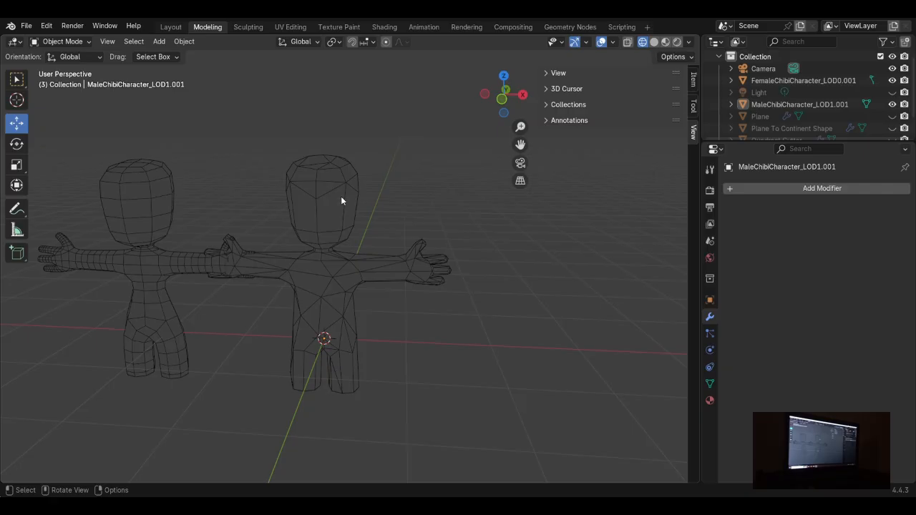
# Step: Hide the MaleChibiCharacter_LOD1.001 and FemaleChibiCharacter_LOD0.001 objects in the scene
pyautogui.click(338, 207)
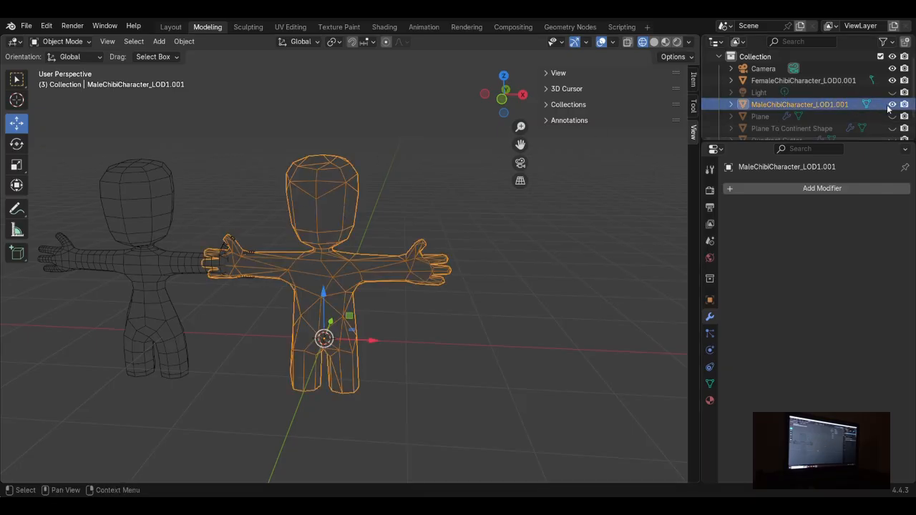
pyautogui.press('h')
pyautogui.scroll(-2, 852, 112)
pyautogui.scroll(3, 836, 116)
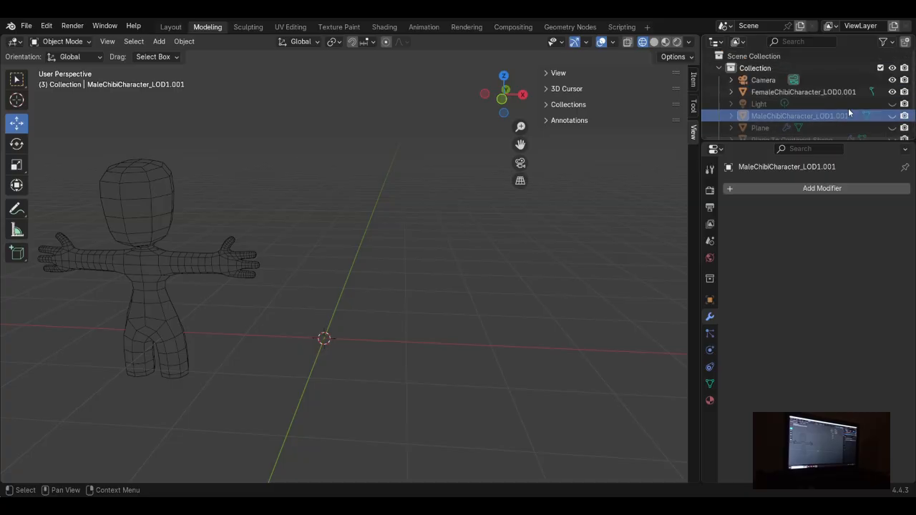
pyautogui.click(892, 92)
pyautogui.click(844, 92)
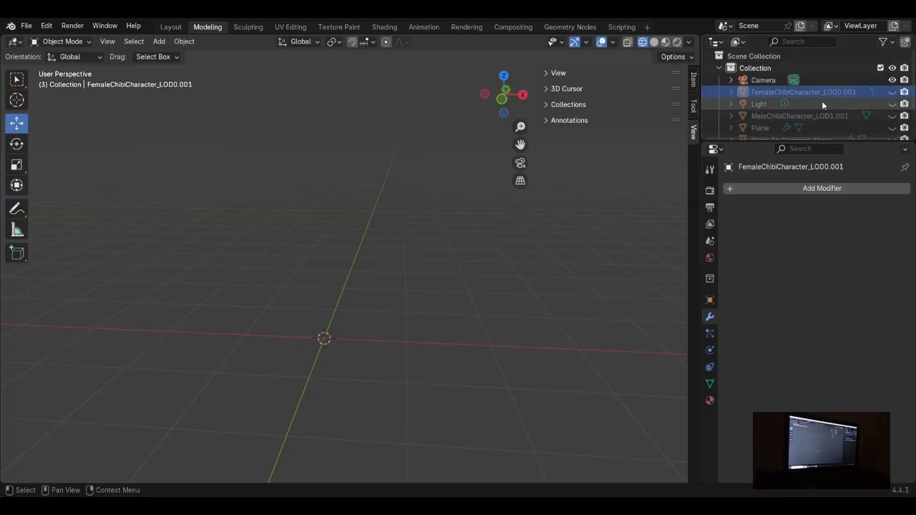
# Step: Create a new collection under the Scene Collection and name it Characters
pyautogui.click(790, 114)
pyautogui.rightClick(734, 57)
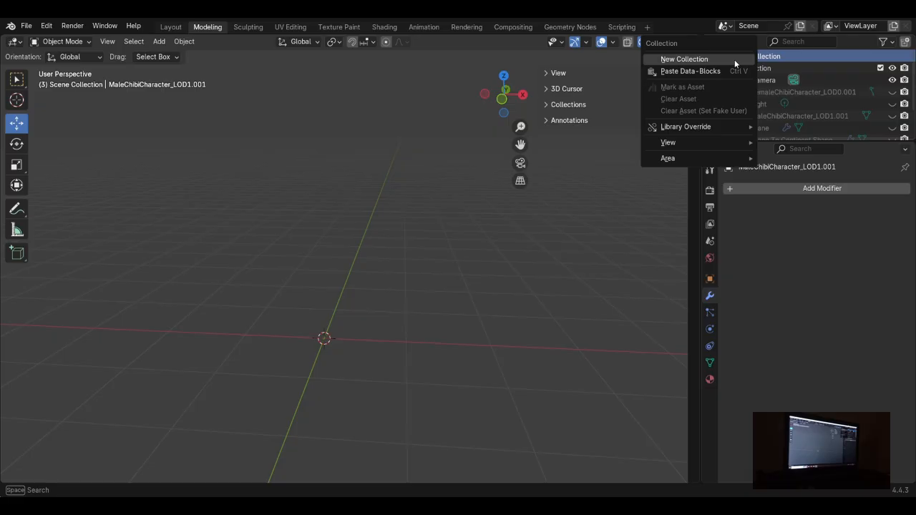
pyautogui.click(702, 60)
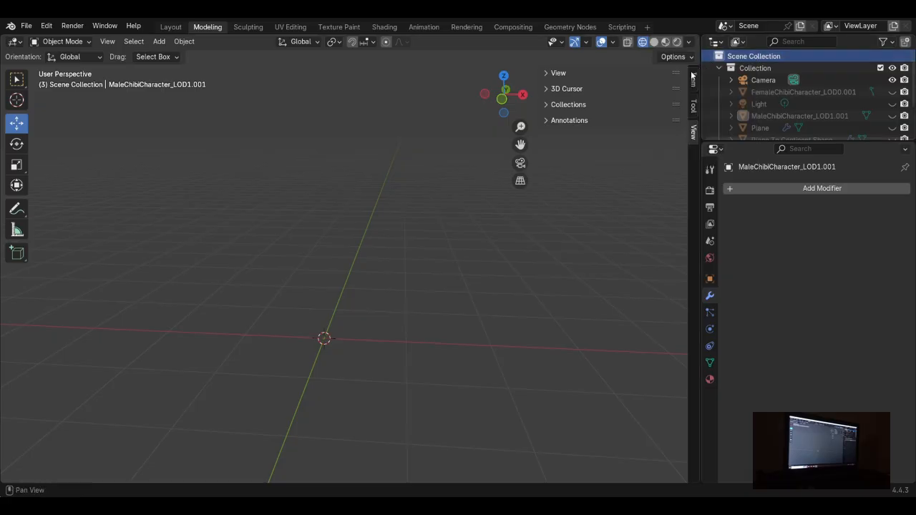
pyautogui.scroll(-3, 738, 129)
pyautogui.doubleClick(738, 129)
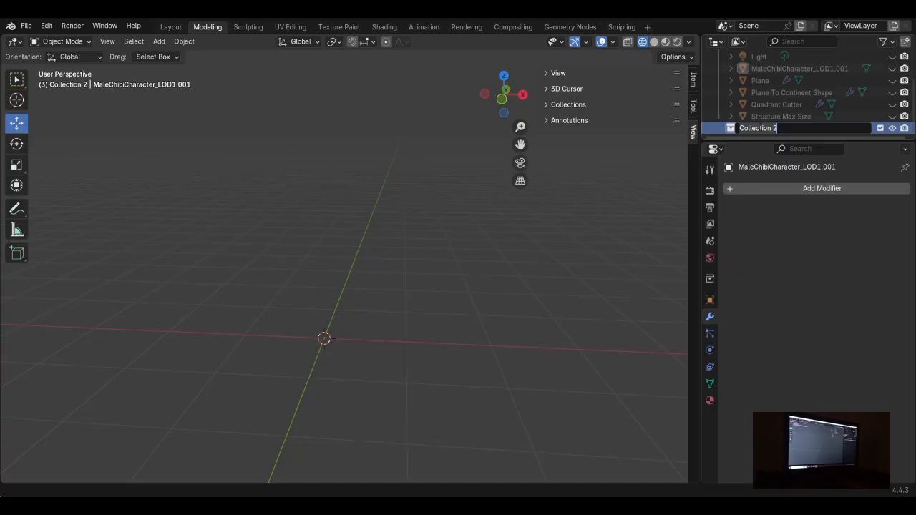
pyautogui.write('Characters')
pyautogui.press('Return')
# Step: Move only the female and male chibi character objects into the Characters collection
pyautogui.scroll(4, 741, 107)
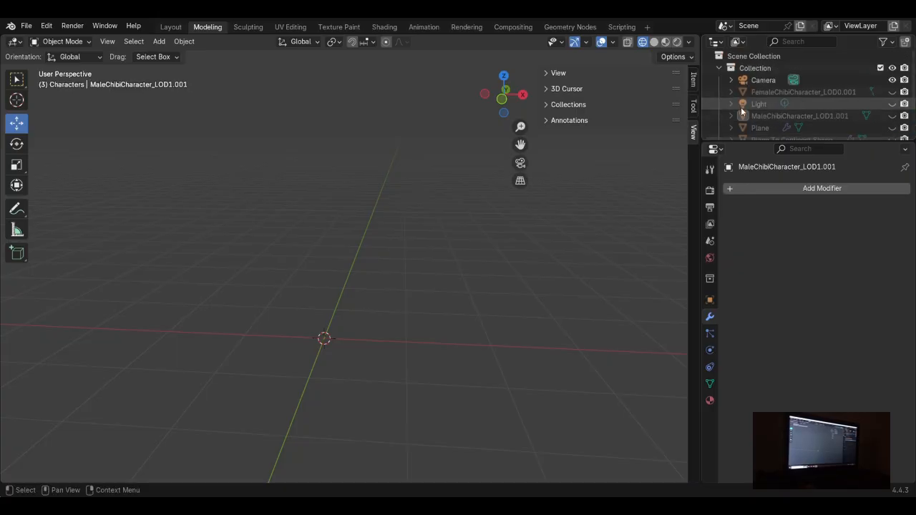
pyautogui.click(762, 94)
pyautogui.scroll(-1, 761, 106)
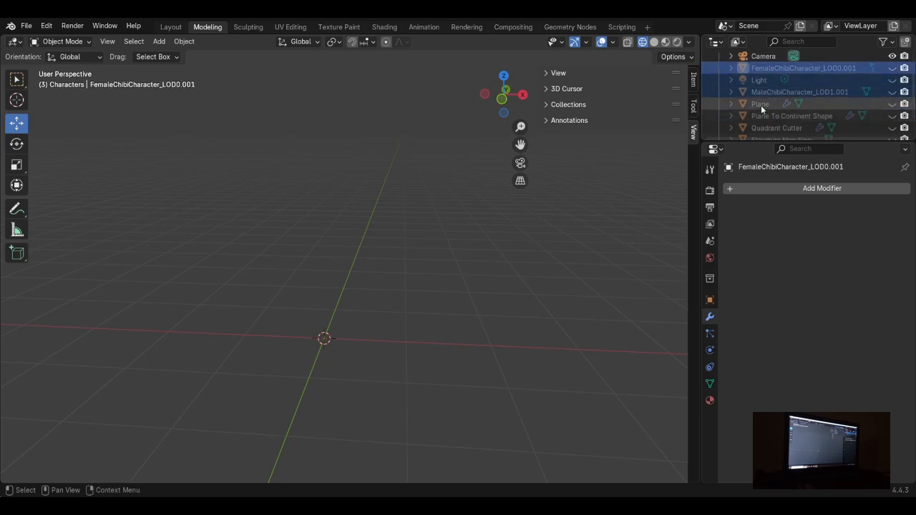
pyautogui.scroll(1, 757, 101)
pyautogui.click(757, 95)
pyautogui.keyDown('shift'); pyautogui.click(758, 116); pyautogui.keyUp('shift')
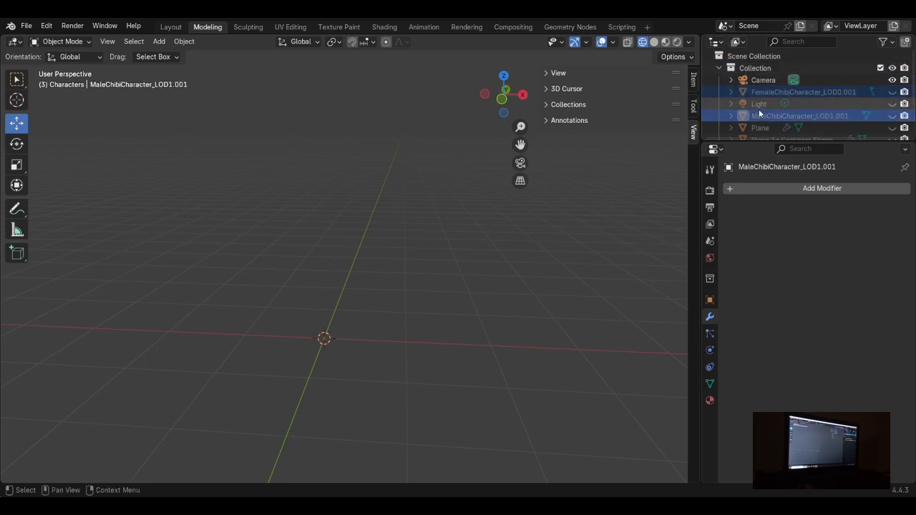
pyautogui.moveTo(759, 108); pyautogui.dragTo(751, 129)
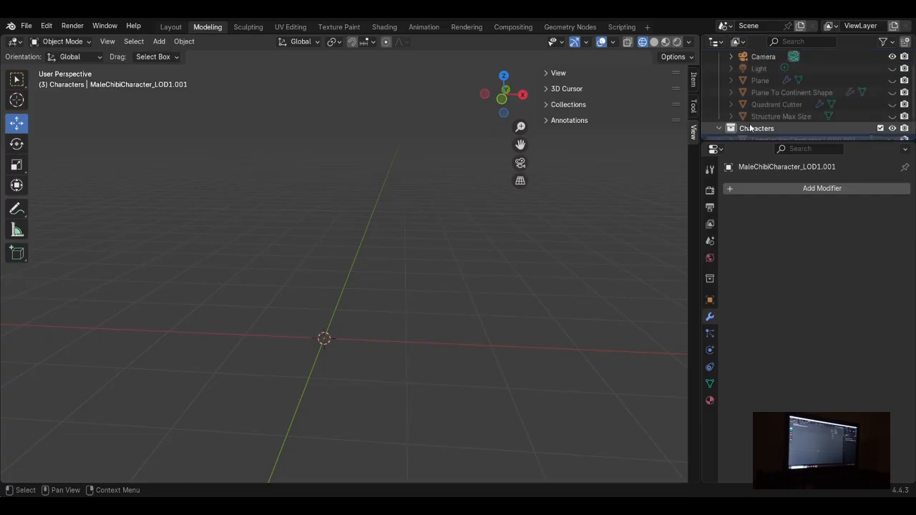
pyautogui.scroll(-1, 529, 154)
pyautogui.scroll(-1, 773, 110)
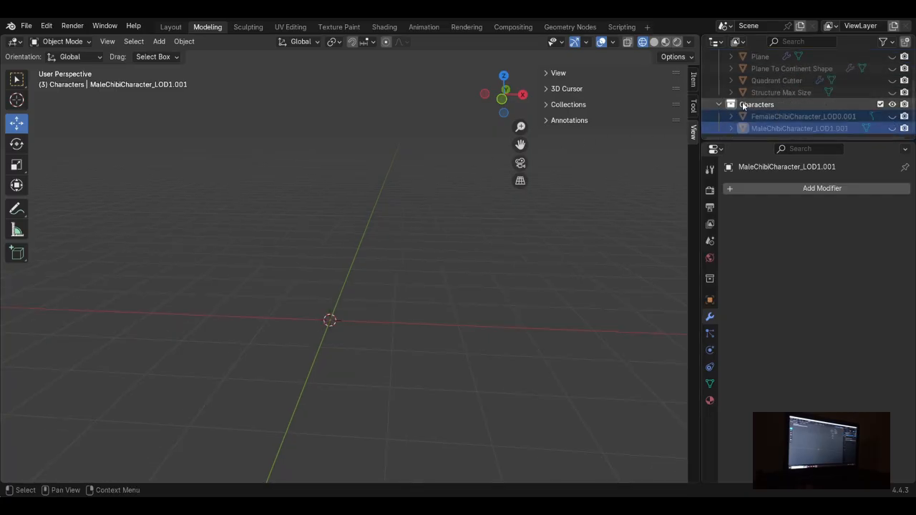
# Step: Show both chibi characters and the Structure Max Size box, and compare their scale from several angles
pyautogui.click(892, 116)
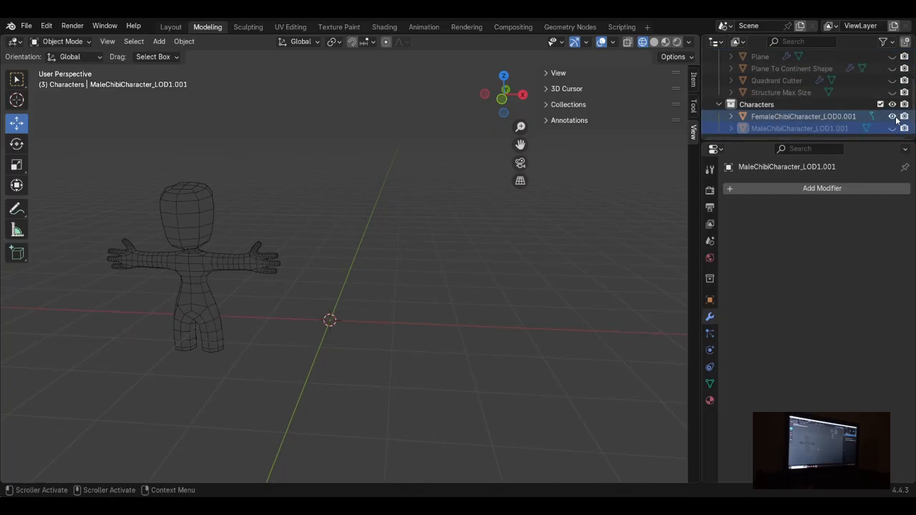
pyautogui.click(892, 128)
pyautogui.click(892, 92)
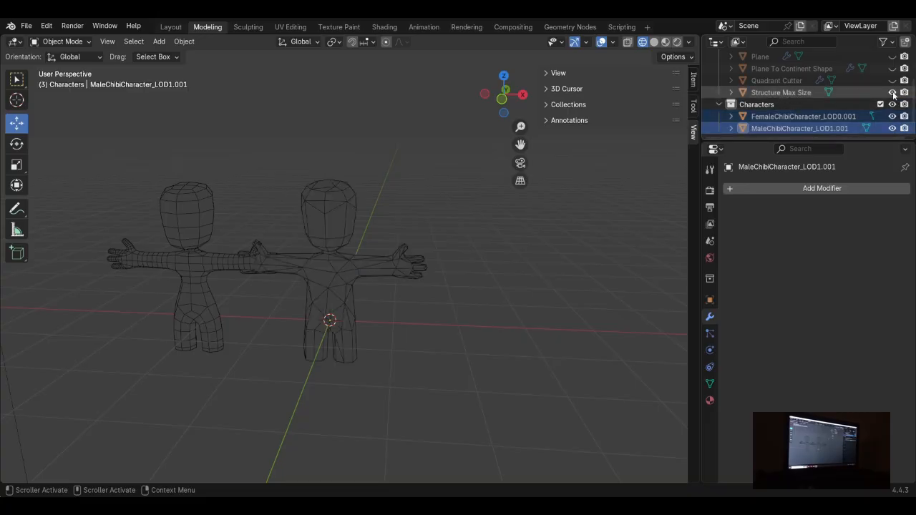
pyautogui.scroll(-4, 467, 190)
pyautogui.scroll(5, 446, 204)
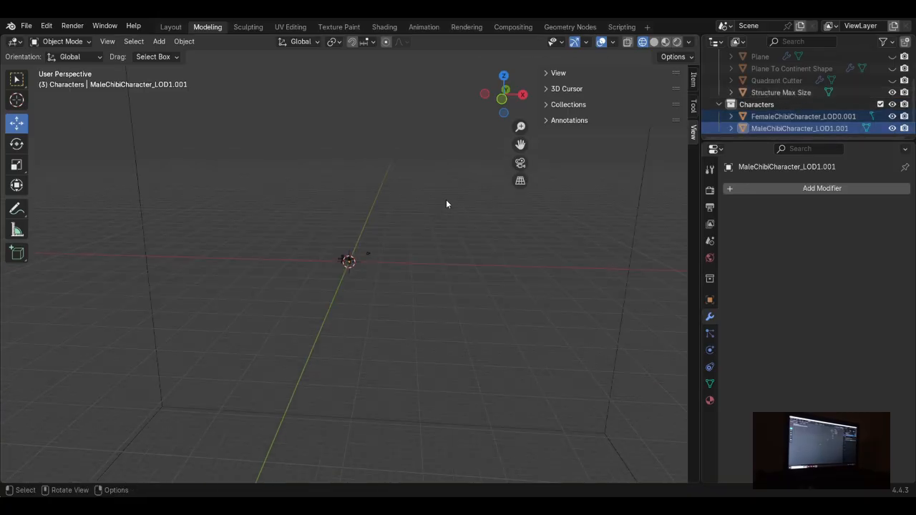
pyautogui.scroll(-2, 438, 208)
pyautogui.scroll(-7, 422, 209)
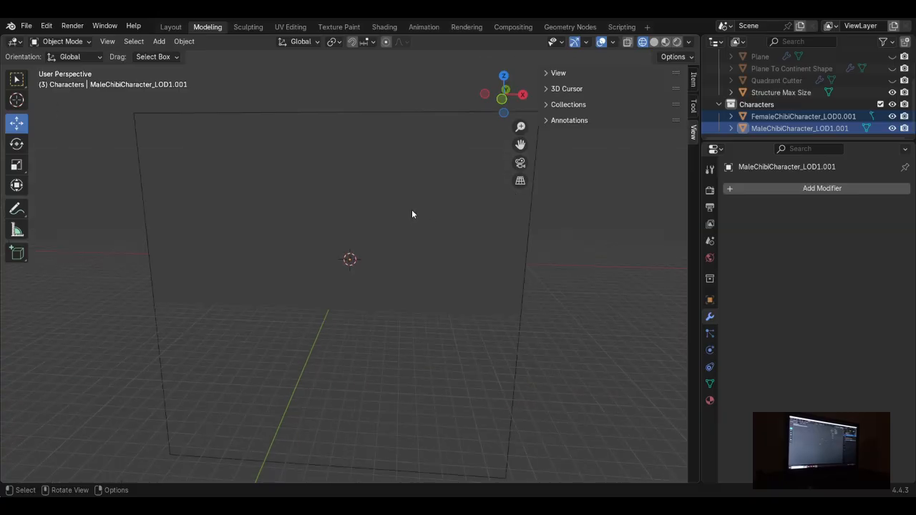
pyautogui.moveTo(348, 201); pyautogui.dragTo(414, 218, button='middle')
pyautogui.scroll(4, 304, 227)
pyautogui.moveTo(303, 232); pyautogui.dragTo(429, 179, button='middle')
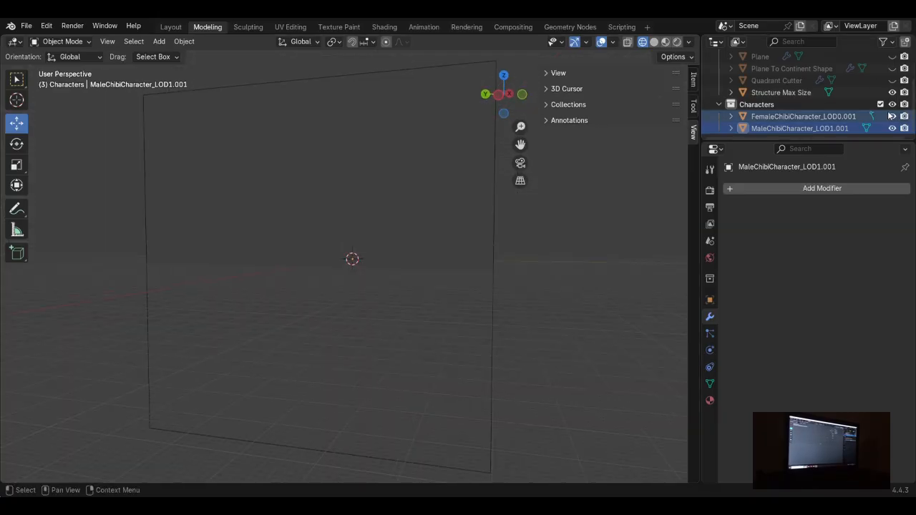
# Step: Hide both chibi characters and the Structure Max Size box
pyautogui.scroll(4, 896, 114)
pyautogui.scroll(-3, 896, 113)
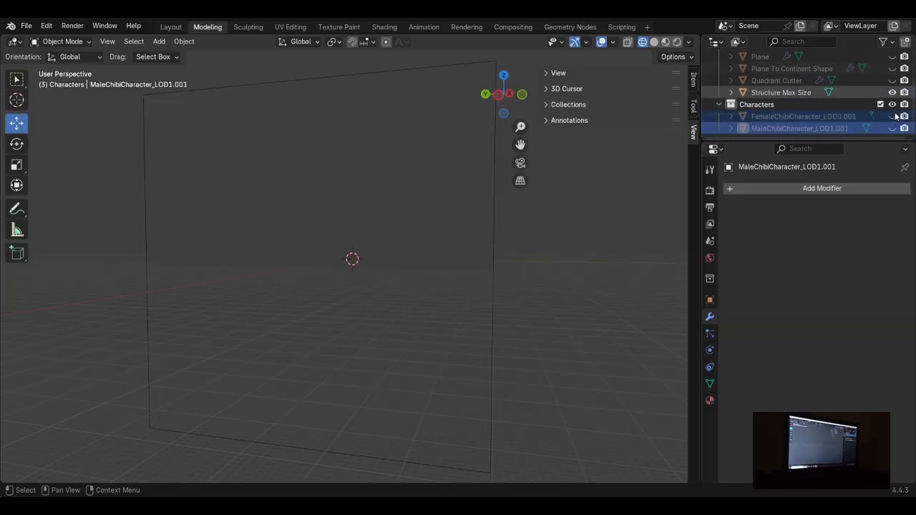
pyautogui.click(893, 93)
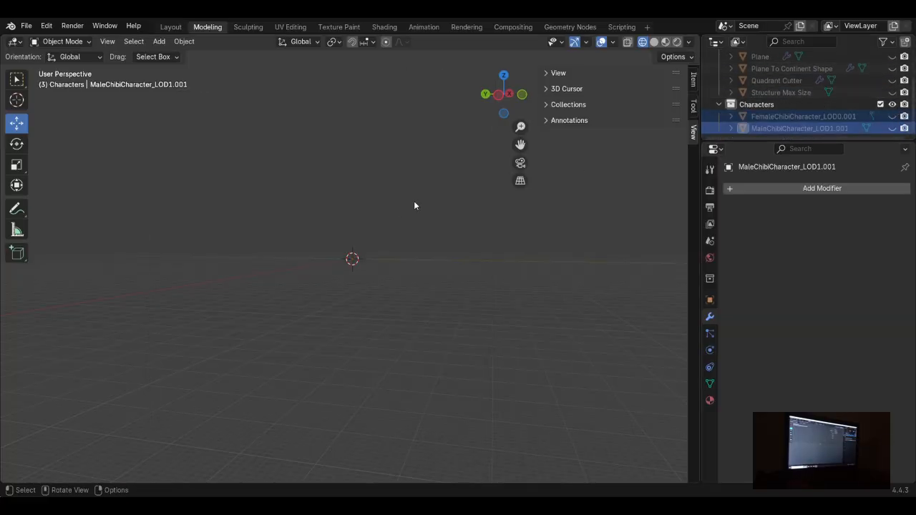
pyautogui.scroll(5, 802, 95)
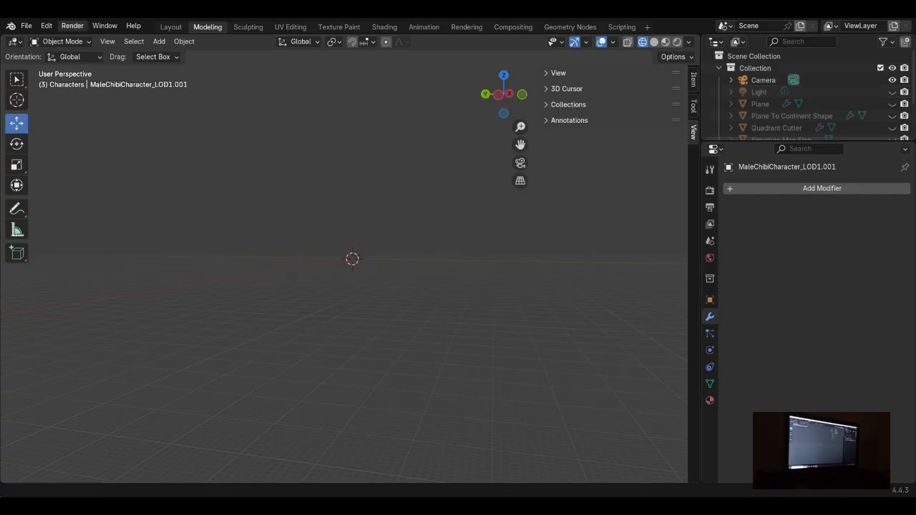
pyautogui.click(184, 41)
pyautogui.moveTo(199, 56)
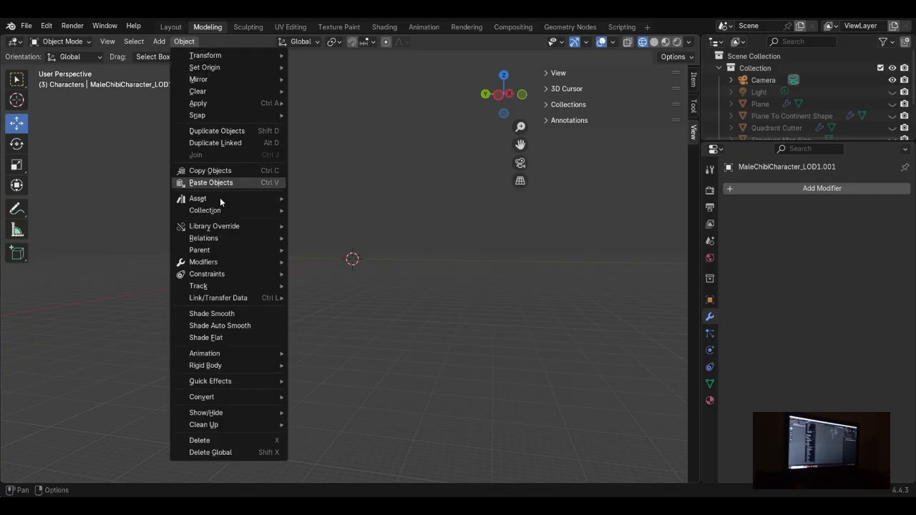
pyautogui.moveTo(219, 225)
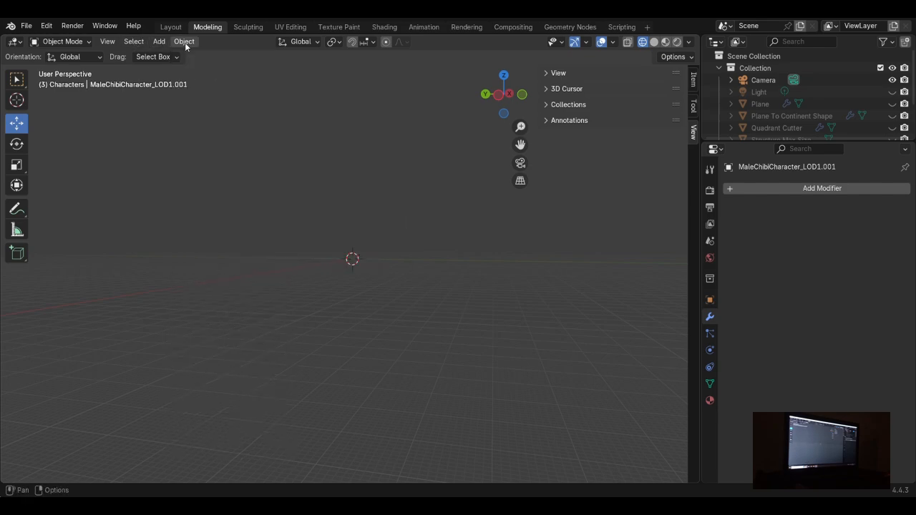
pyautogui.click(159, 41)
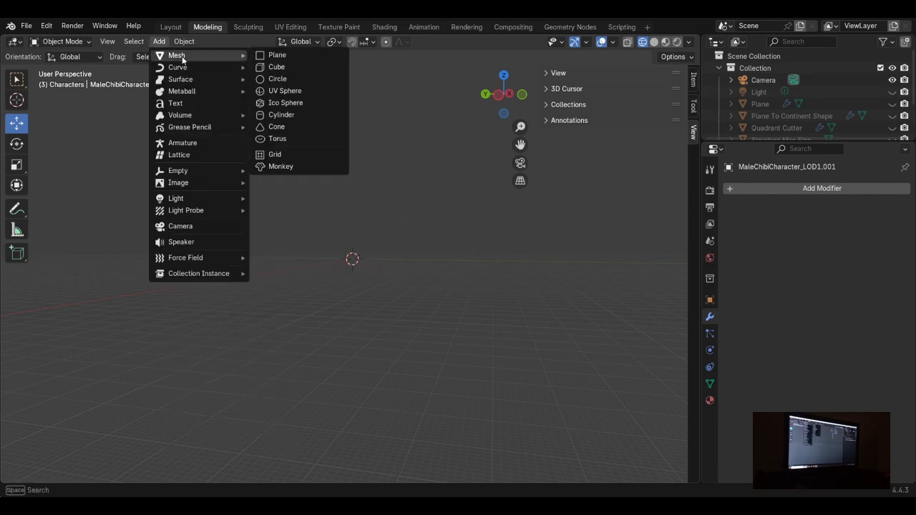
pyautogui.click(285, 68)
pyautogui.scroll(9, 358, 201)
pyautogui.scroll(4, 405, 207)
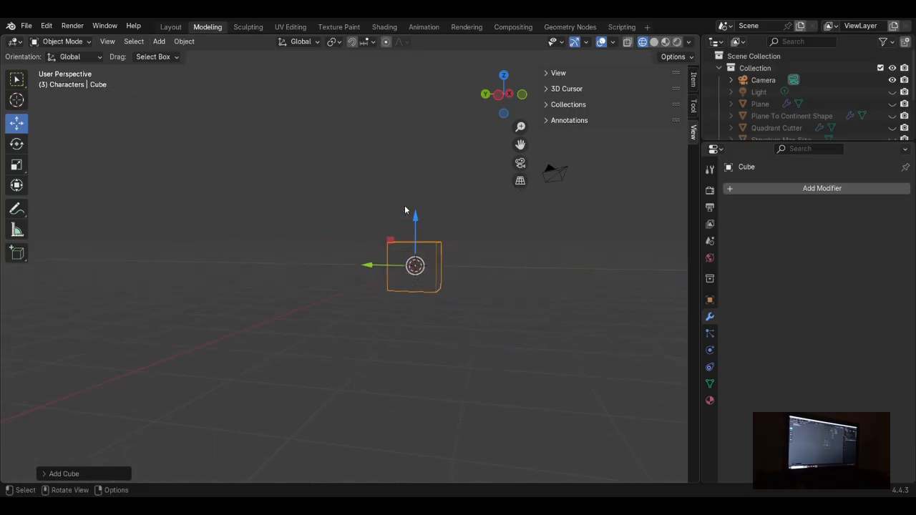
pyautogui.scroll(-3, 415, 211)
pyautogui.press('Delete')
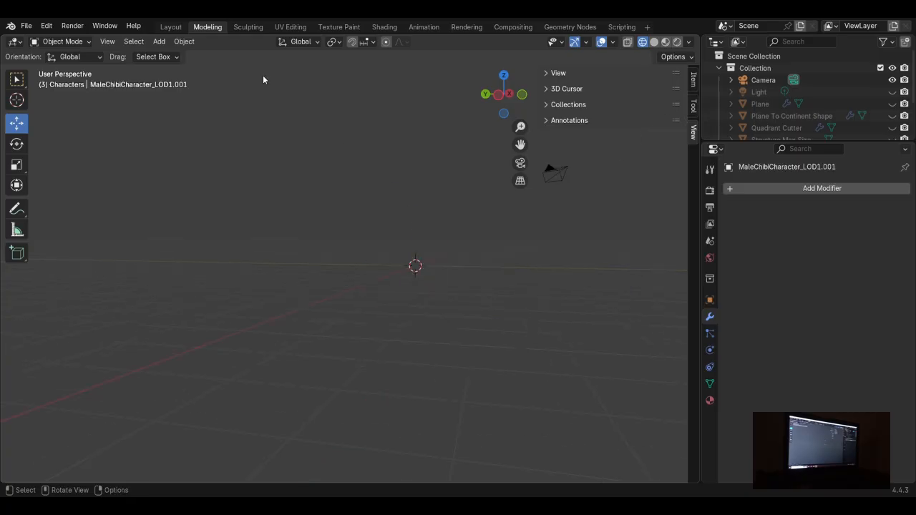
# Step: Add a cylinder mesh with 8 vertices at the world origin, and deselect it
pyautogui.click(184, 41)
pyautogui.moveTo(166, 45)
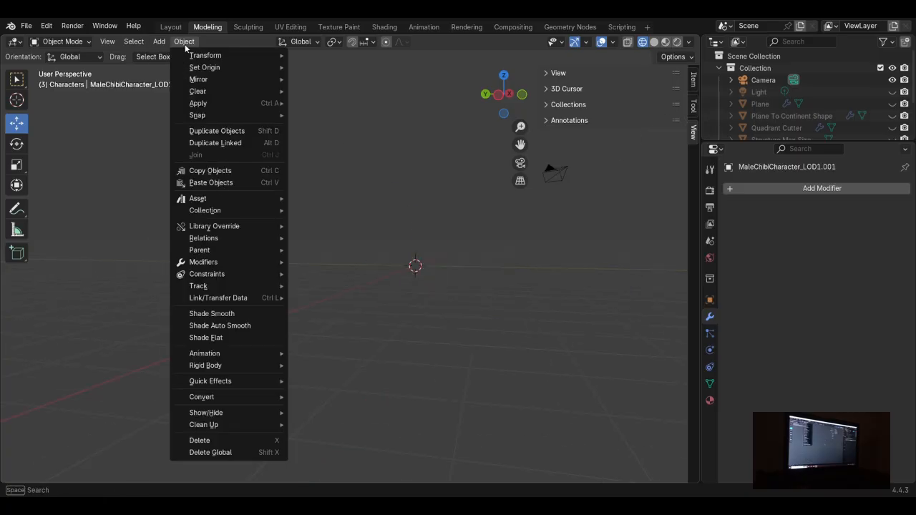
pyautogui.moveTo(189, 59)
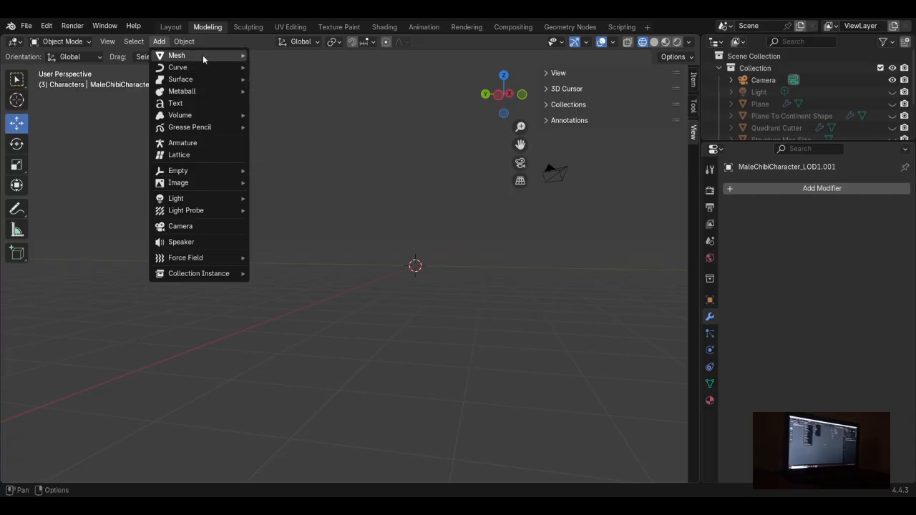
pyautogui.click(282, 119)
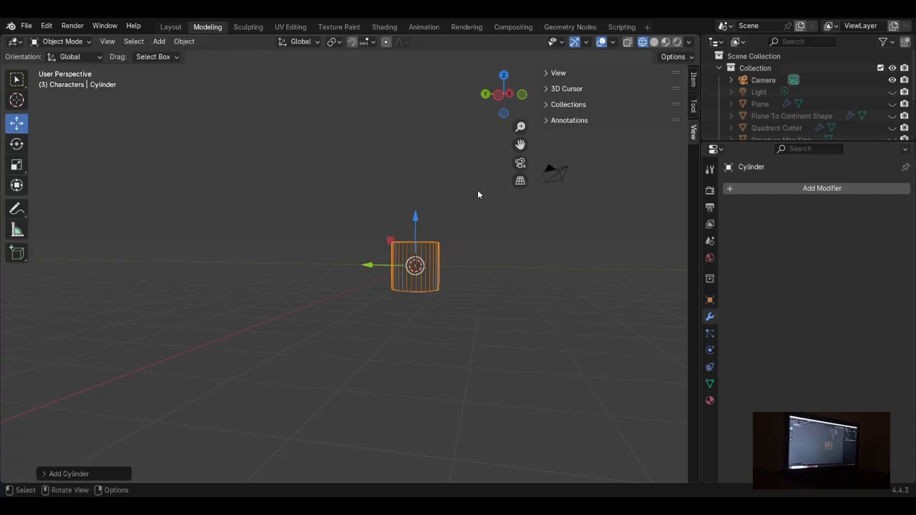
pyautogui.scroll(4, 479, 195)
pyautogui.click(53, 475)
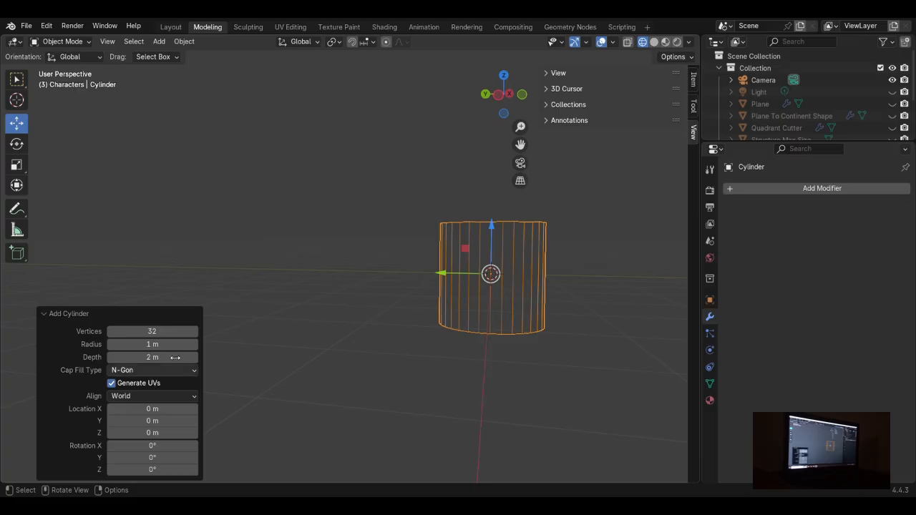
pyautogui.click(159, 331)
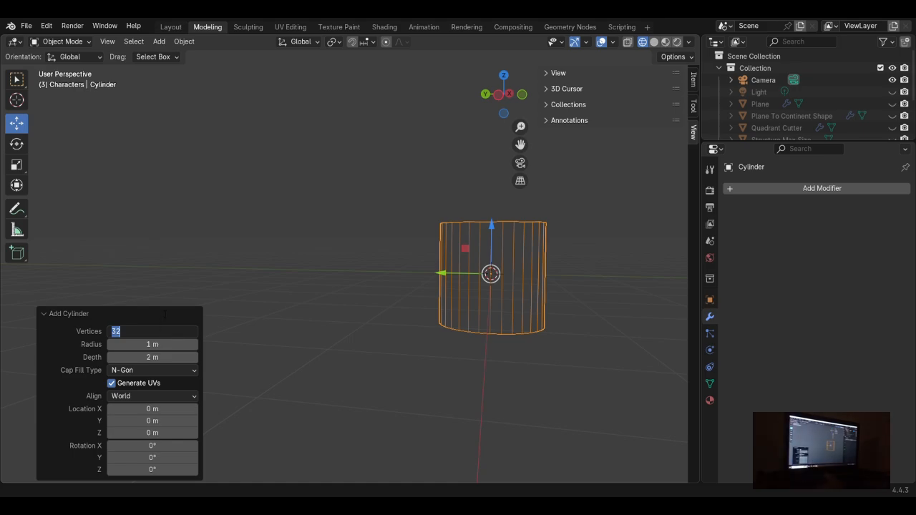
pyautogui.write('8')
pyautogui.press('Return')
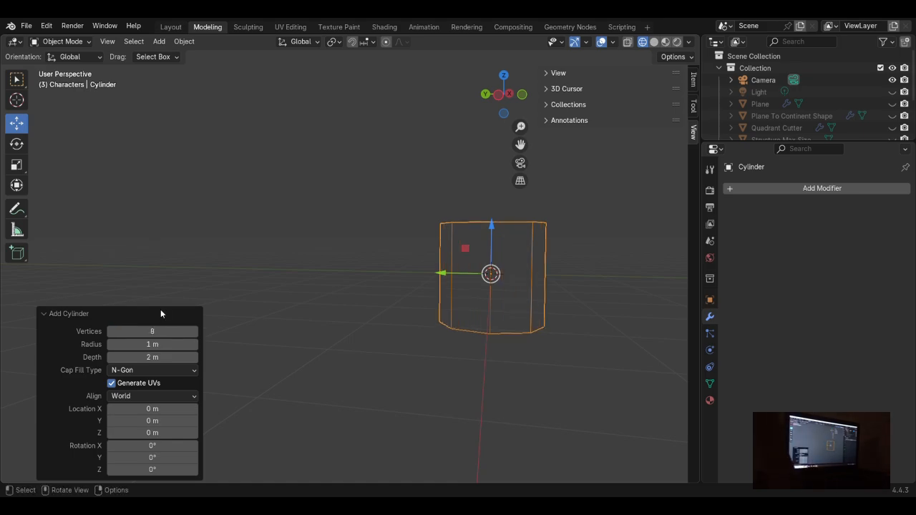
pyautogui.moveTo(364, 311); pyautogui.dragTo(332, 291, button='middle')
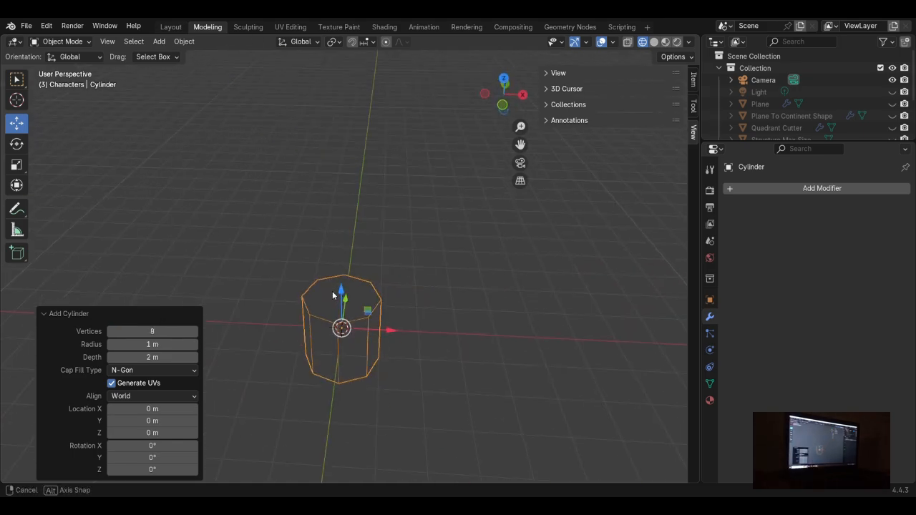
pyautogui.click(289, 240)
pyautogui.moveTo(336, 244)
pyautogui.mouseDown(button='middle')
pyautogui.moveTo(346, 237)
pyautogui.moveTo(329, 248)
pyautogui.mouseUp(button='middle')
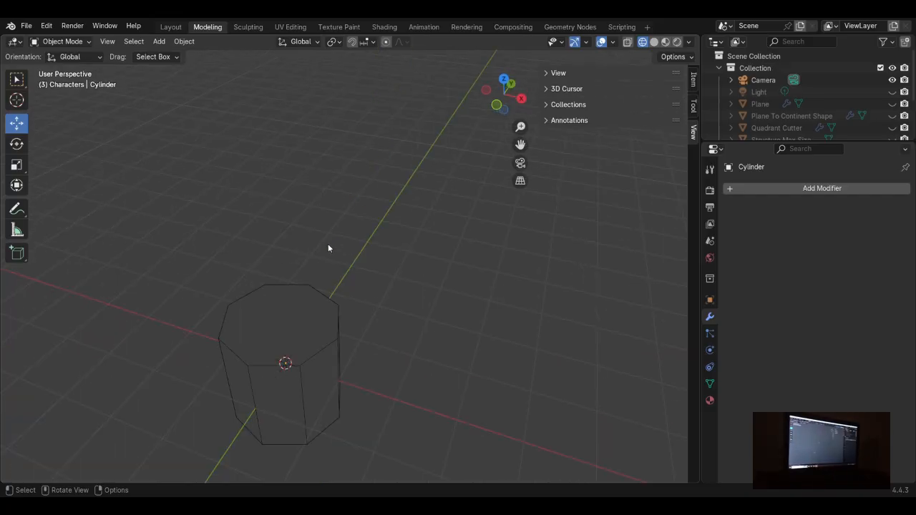
# Step: Select the cylinder in Object Mode and switch the viewport from wireframe to solid shading
pyautogui.click(315, 307)
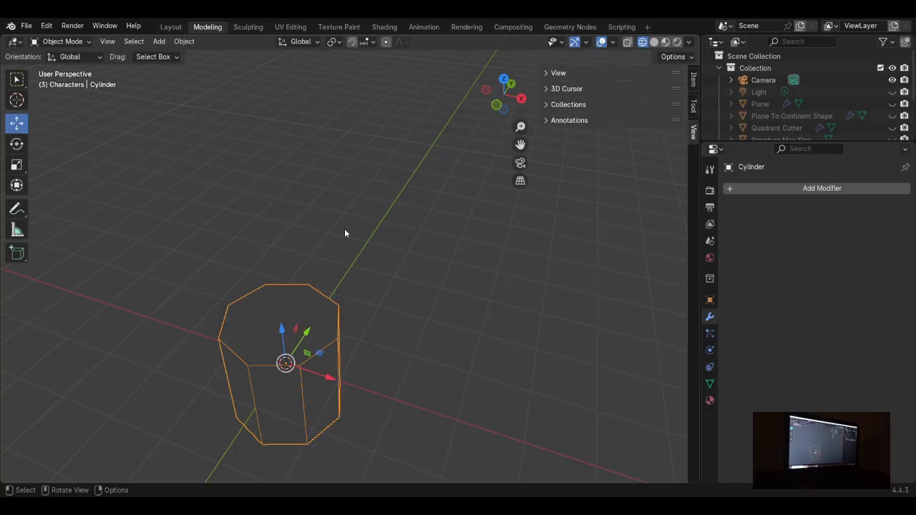
pyautogui.press('Tab')
pyautogui.press('Tab')
pyautogui.press('Tab')
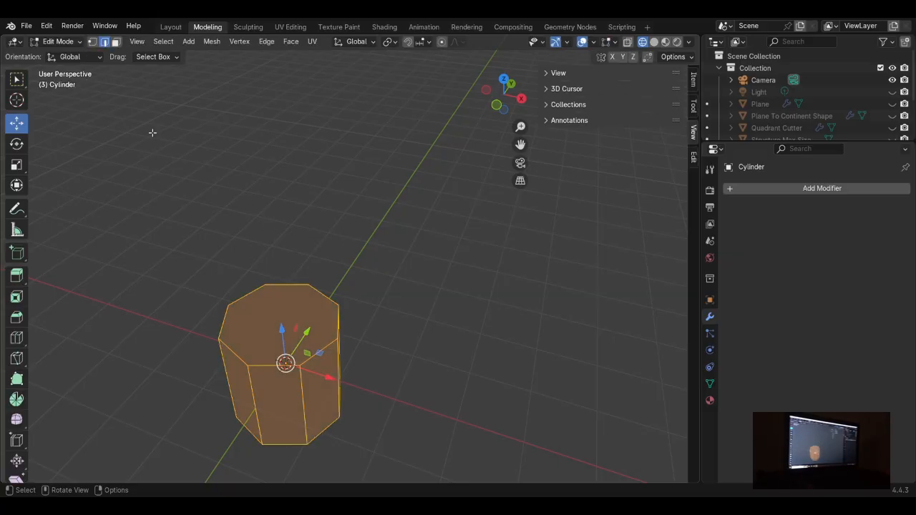
pyautogui.click(56, 44)
pyautogui.click(63, 54)
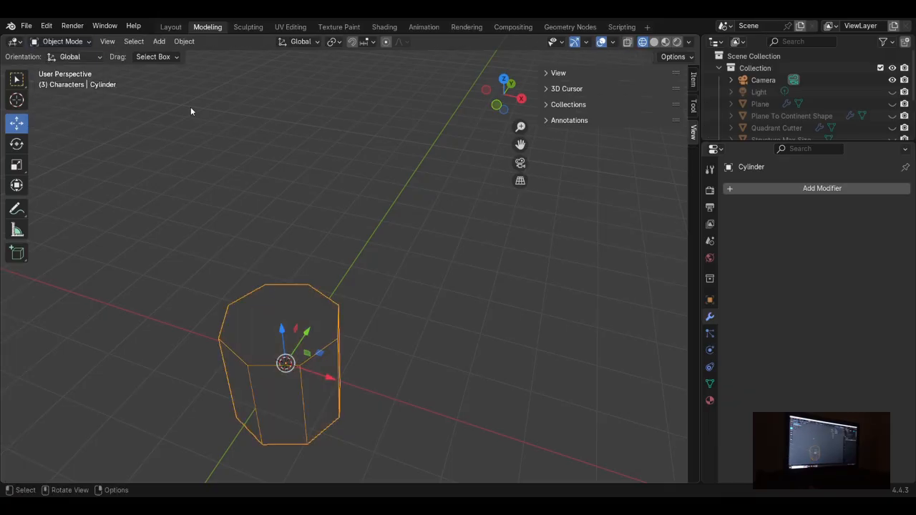
pyautogui.click(626, 44)
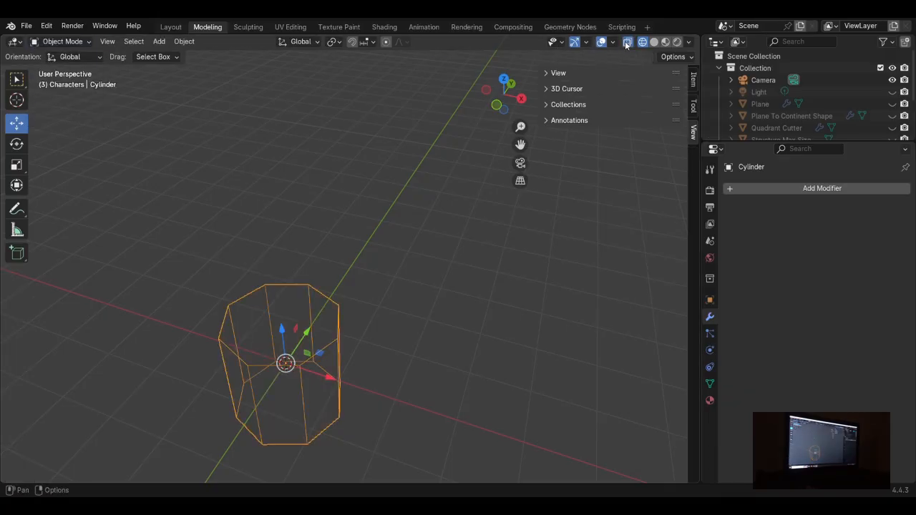
pyautogui.click(626, 45)
pyautogui.click(626, 44)
pyautogui.click(627, 45)
pyautogui.click(653, 42)
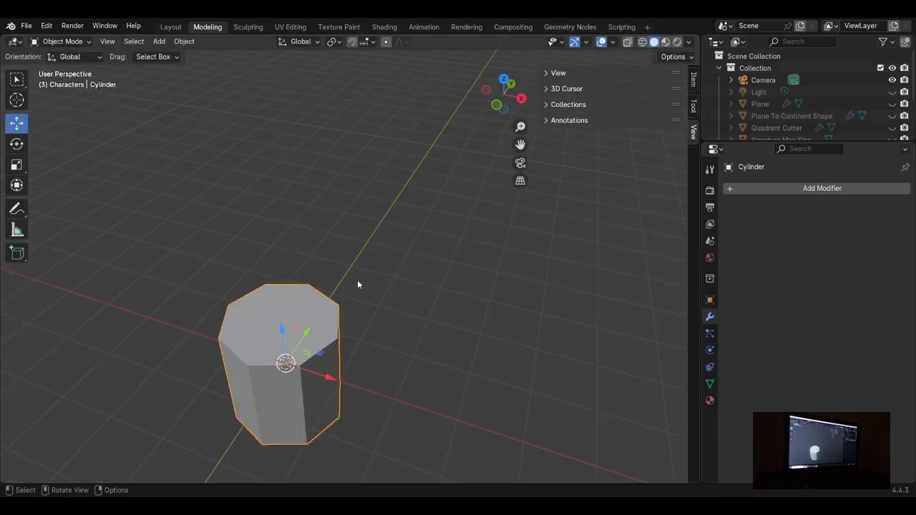
# Step: Frame the selected cylinder and inspect its flat-shaded sides from several angles
pyautogui.click(357, 280)
pyautogui.click(292, 332)
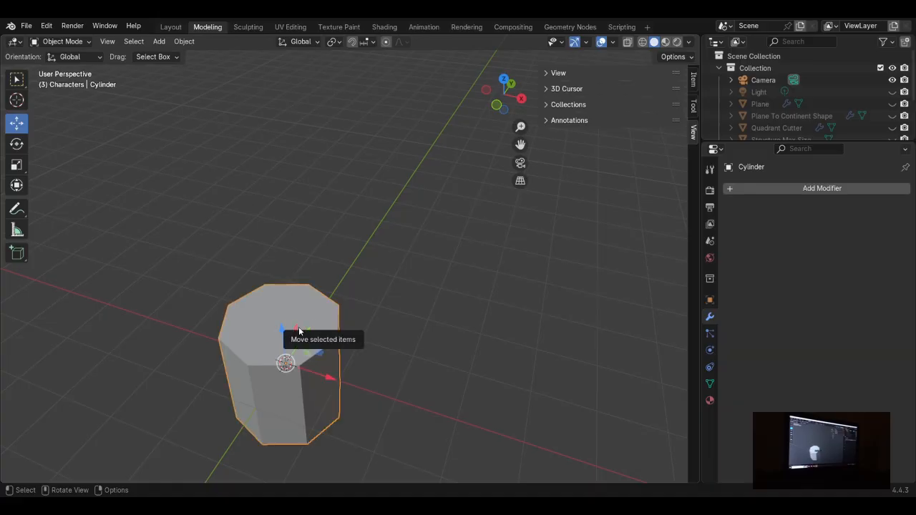
pyautogui.press('KP_Decimal')
pyautogui.scroll(-5, 319, 259)
pyautogui.moveTo(372, 221); pyautogui.dragTo(311, 165, button='middle')
pyautogui.click(434, 230)
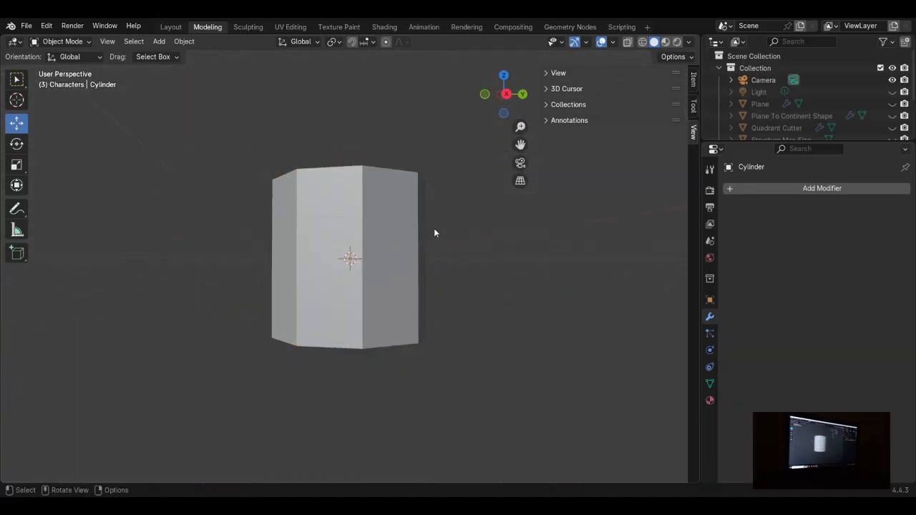
pyautogui.moveTo(434, 232)
pyautogui.mouseDown(button='middle')
pyautogui.moveTo(307, 250)
pyautogui.moveTo(439, 240)
pyautogui.mouseUp(button='middle')
pyautogui.click(350, 237)
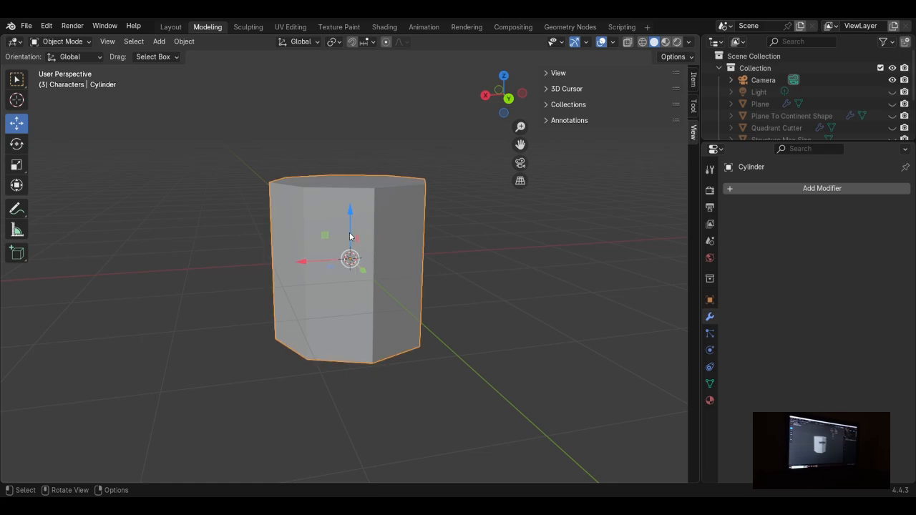
# Step: Try smooth shading on the cylinder's side faces, box-selecting them in Edit Mode with face selection
pyautogui.press('Tab')
pyautogui.click(378, 247)
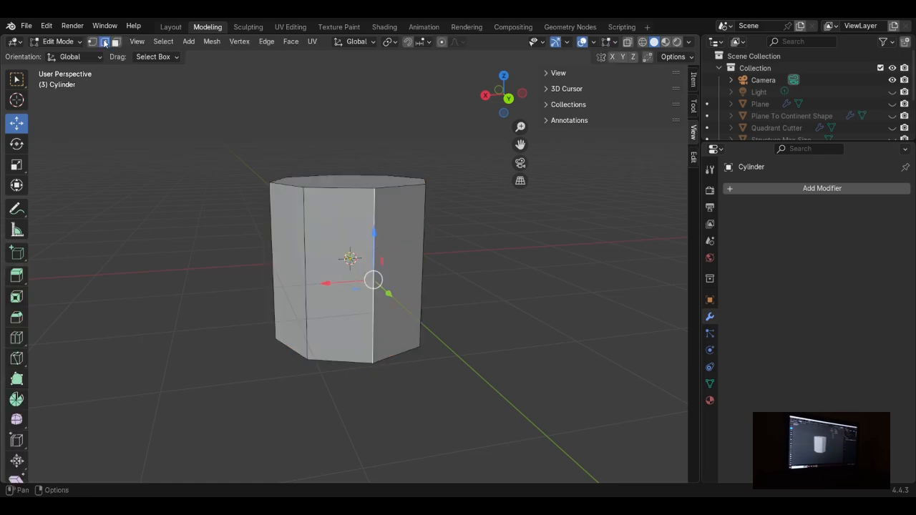
pyautogui.press('3')
pyautogui.scroll(-2, 422, 222)
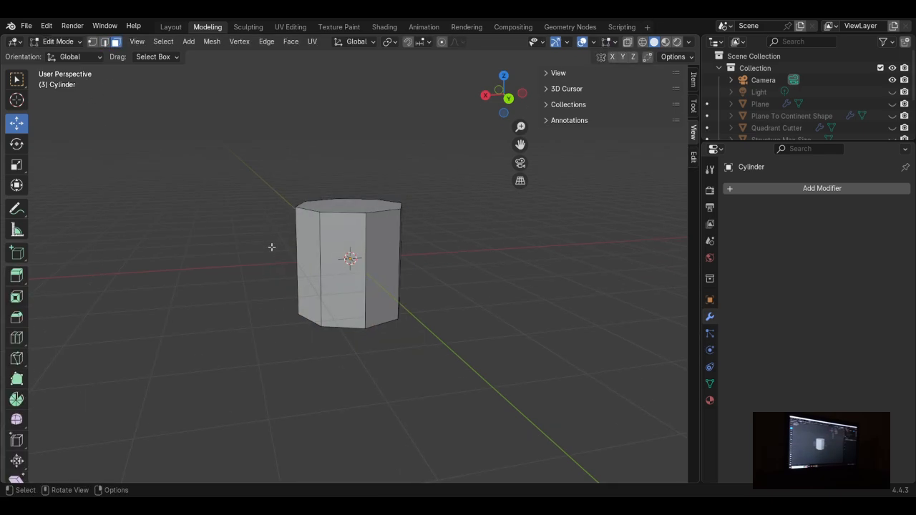
pyautogui.moveTo(272, 247); pyautogui.dragTo(449, 284)
pyautogui.moveTo(451, 284); pyautogui.dragTo(411, 262, button='middle')
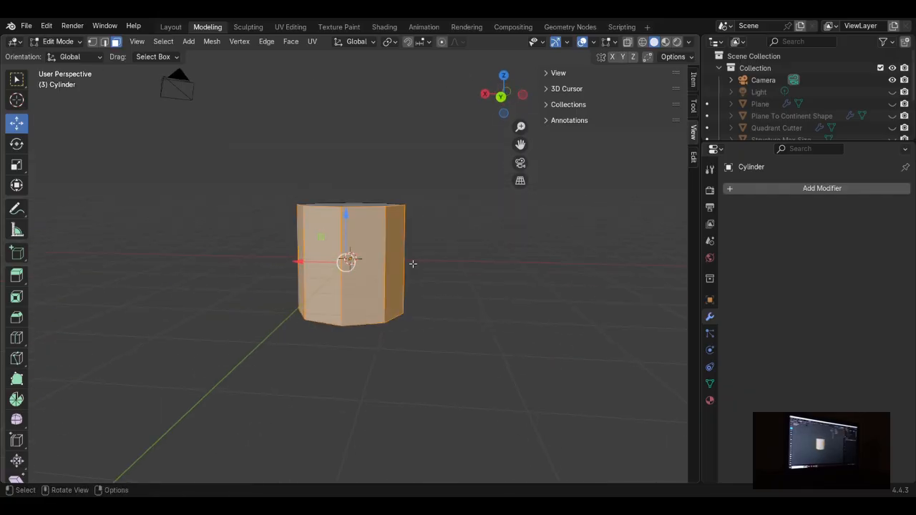
pyautogui.rightClick(350, 240)
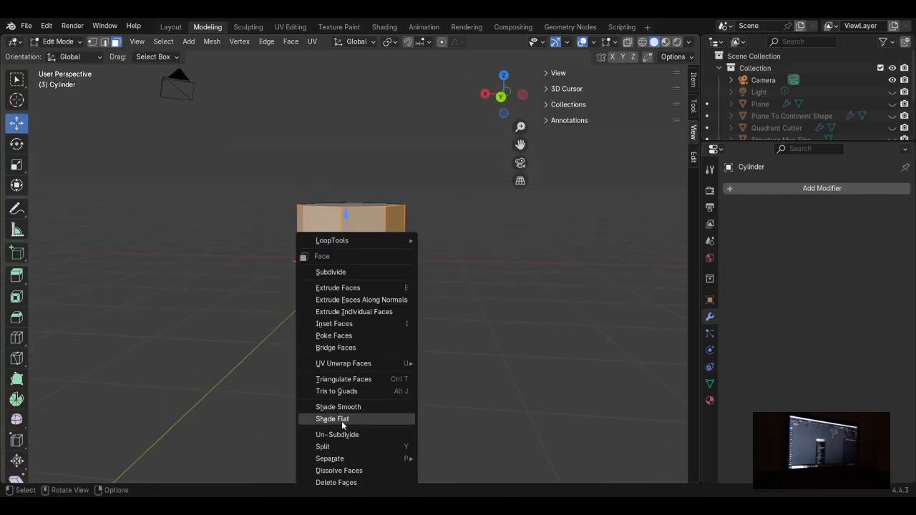
pyautogui.click(358, 406)
pyautogui.click(314, 166)
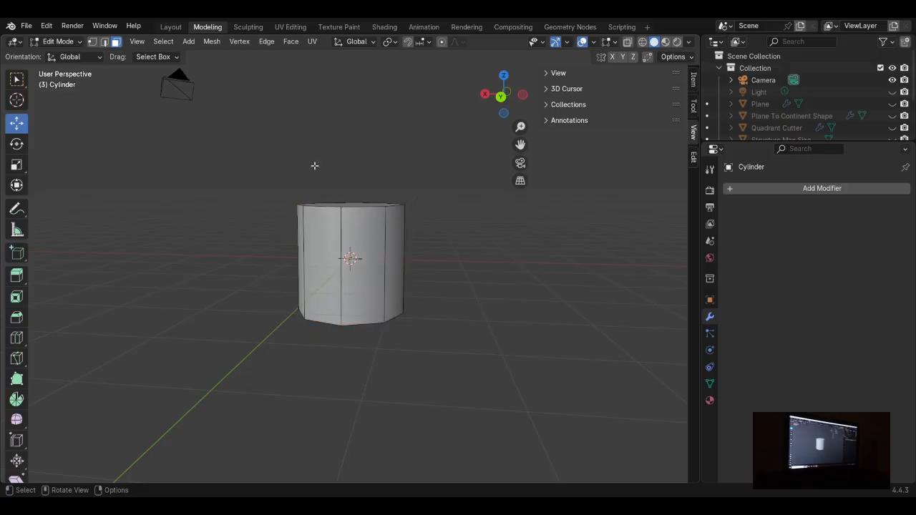
pyautogui.moveTo(315, 166); pyautogui.dragTo(276, 214, button='middle')
pyautogui.press('Tab')
pyautogui.press('Tab')
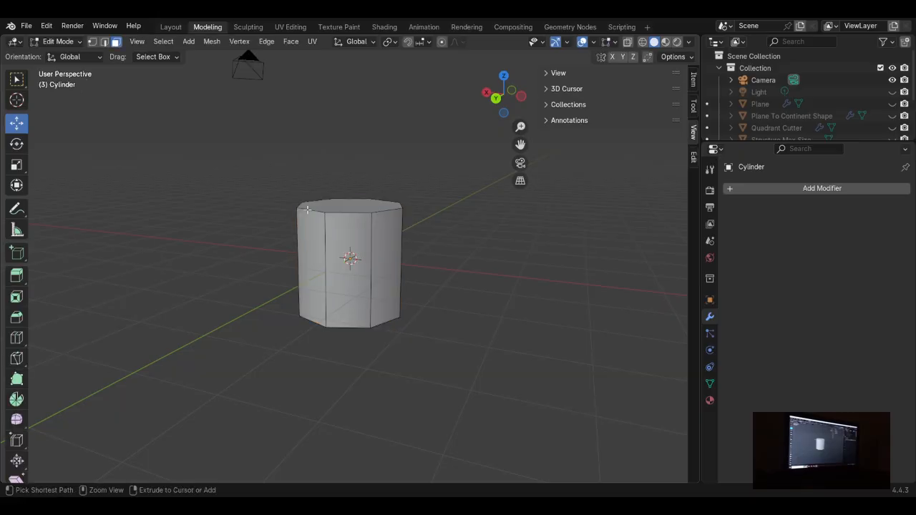
# Step: Undo the smooth shading and the selection of the cylinder's side faces
pyautogui.hotkey('ctrl', 'z')
pyautogui.hotkey('ctrl', 'z')
pyautogui.hotkey('ctrl', 'z')
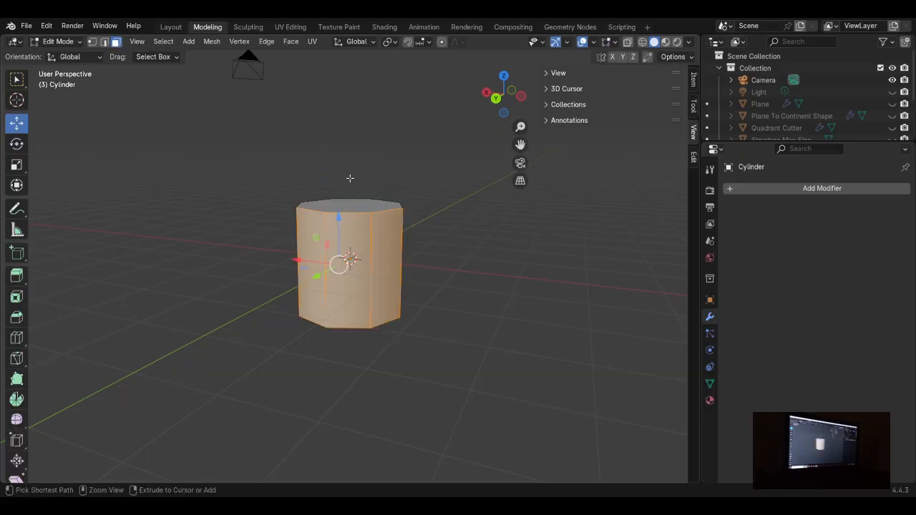
pyautogui.hotkey('ctrl', 'z')
pyautogui.moveTo(344, 176); pyautogui.dragTo(247, 195, button='middle')
pyautogui.scroll(-3, 241, 323)
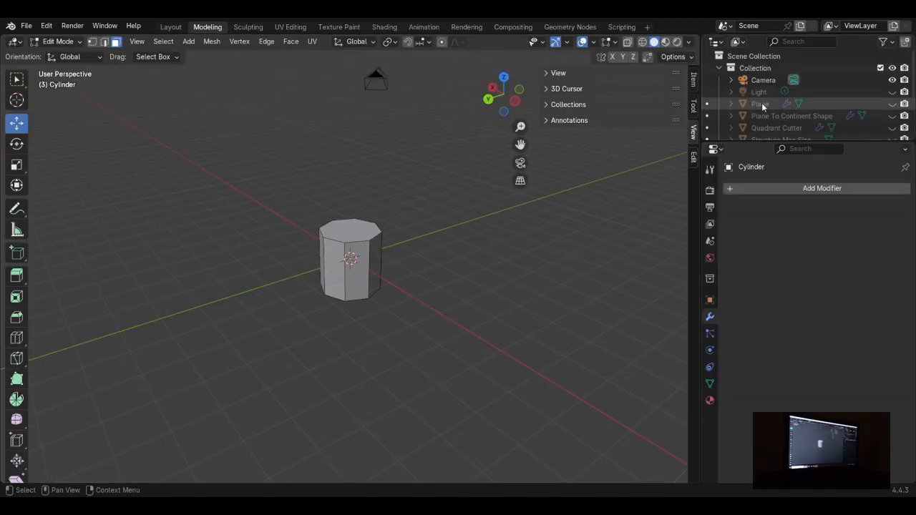
# Step: Move the Cylinder object out of the Characters collection into the main Collection
pyautogui.scroll(-2, 762, 129)
pyautogui.scroll(-3, 760, 130)
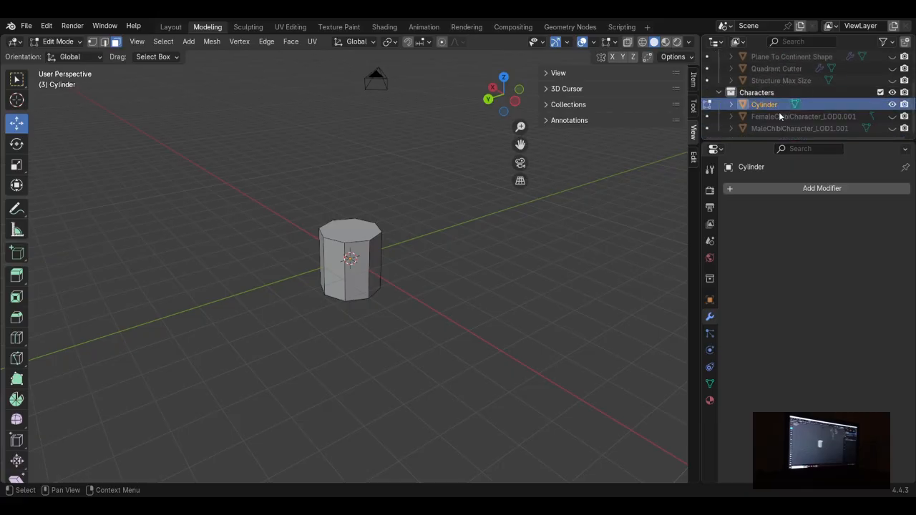
pyautogui.moveTo(753, 106); pyautogui.dragTo(746, 70)
pyautogui.click(755, 92)
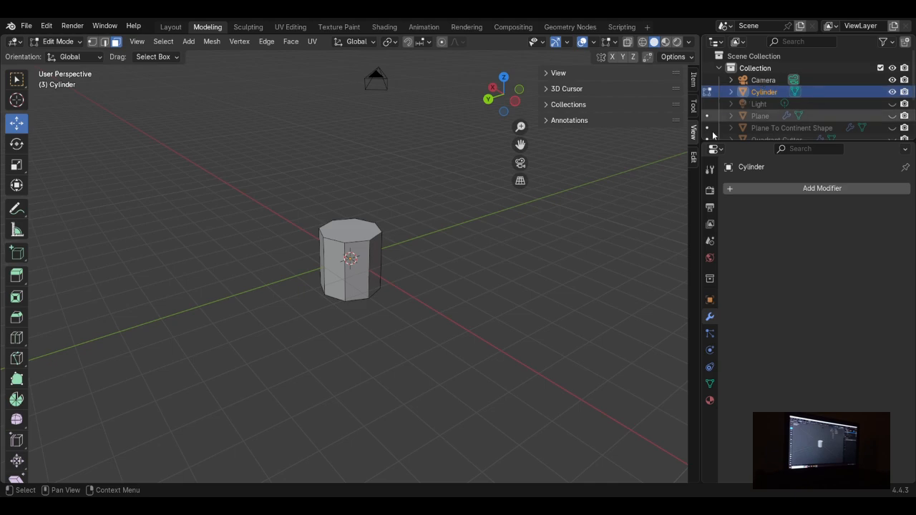
# Step: Add a Geometry Nodes modifier to the cylinder and create a new node group for it
pyautogui.click(755, 187)
pyautogui.moveTo(720, 190)
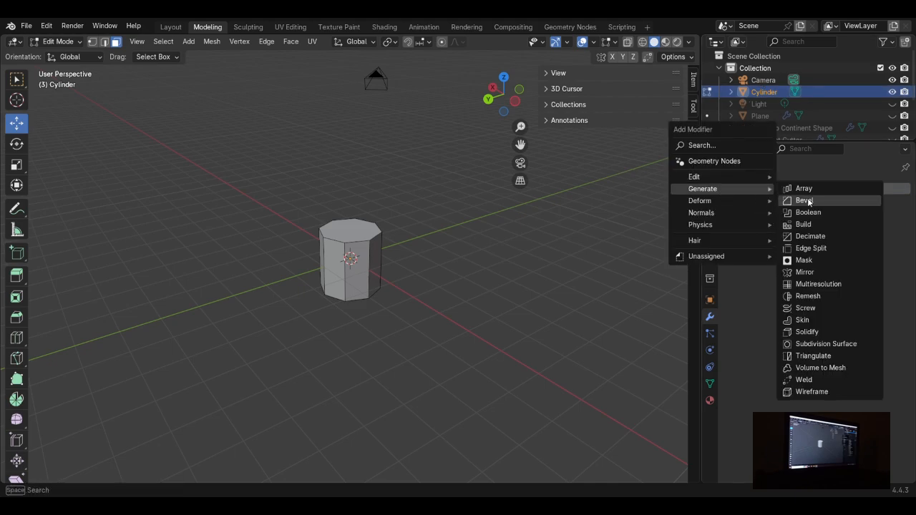
pyautogui.click(719, 162)
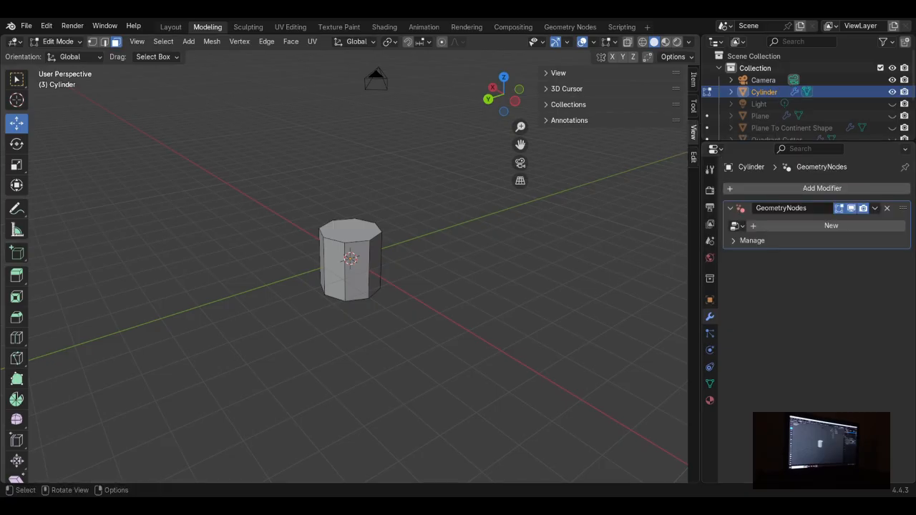
pyautogui.click(825, 226)
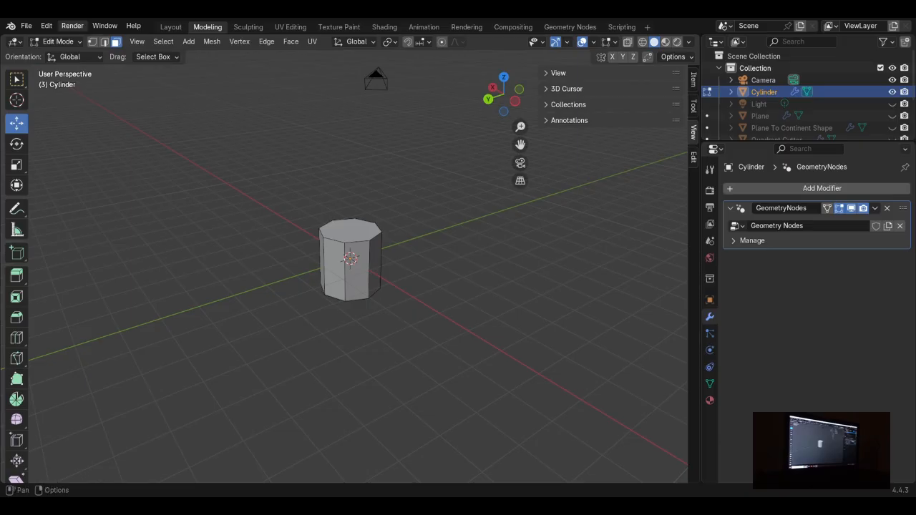
# Step: Switch to the Geometry Nodes workspace and rename the cylinder's node group as Smooth Sides
pyautogui.click(570, 26)
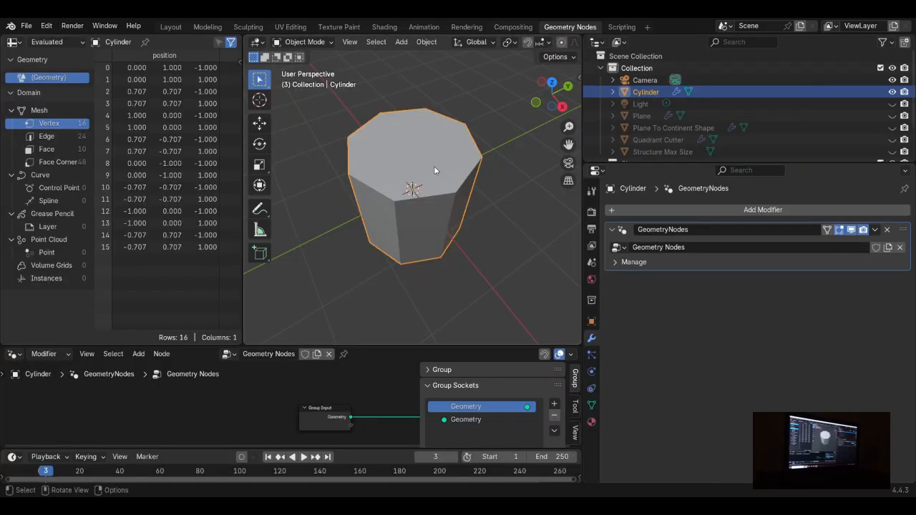
pyautogui.scroll(-1, 341, 290)
pyautogui.scroll(-1, 369, 401)
pyautogui.moveTo(365, 403); pyautogui.dragTo(271, 384, button='middle')
pyautogui.scroll(-2, 252, 401)
pyautogui.doubleClick(268, 353)
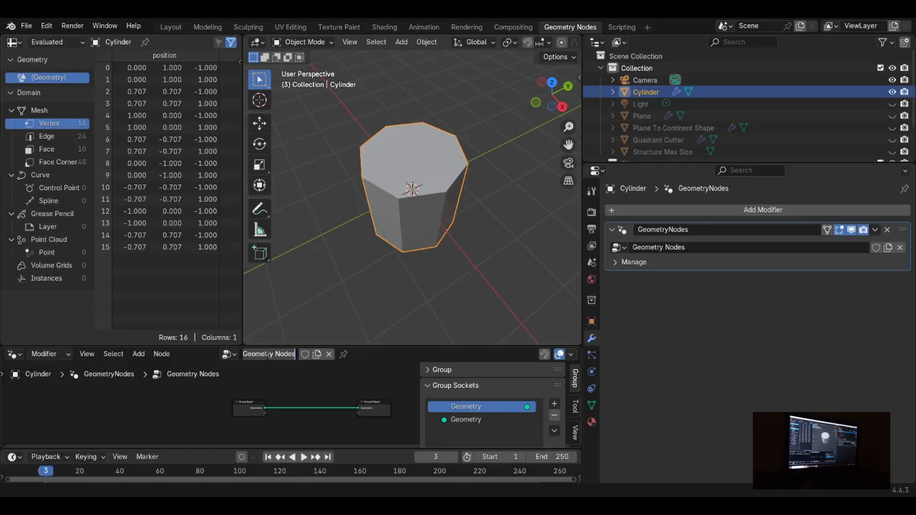
pyautogui.write('Smooth Sides')
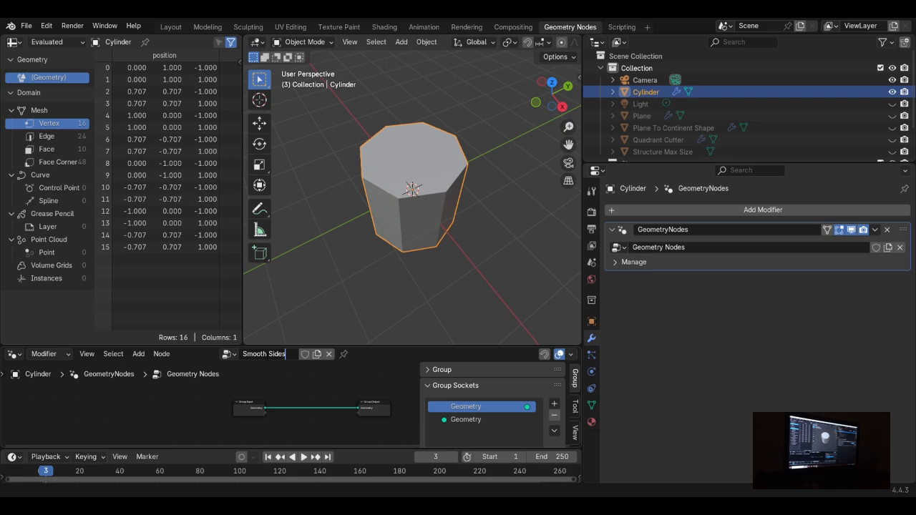
pyautogui.press('Return')
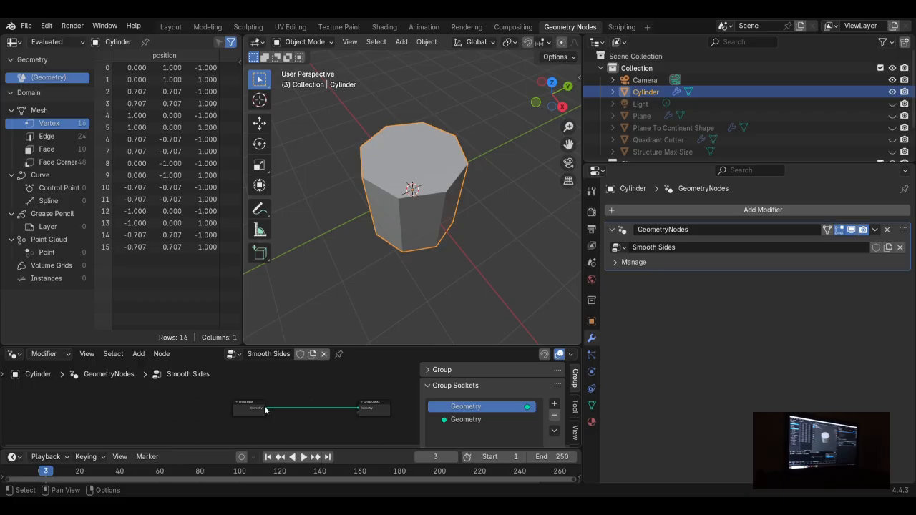
# Step: Enlarge the node editor and connect a Separate Geometry node between the Group Input and Group Output geometry sockets
pyautogui.scroll(2, 321, 407)
pyautogui.moveTo(302, 401); pyautogui.dragTo(282, 370, button='middle')
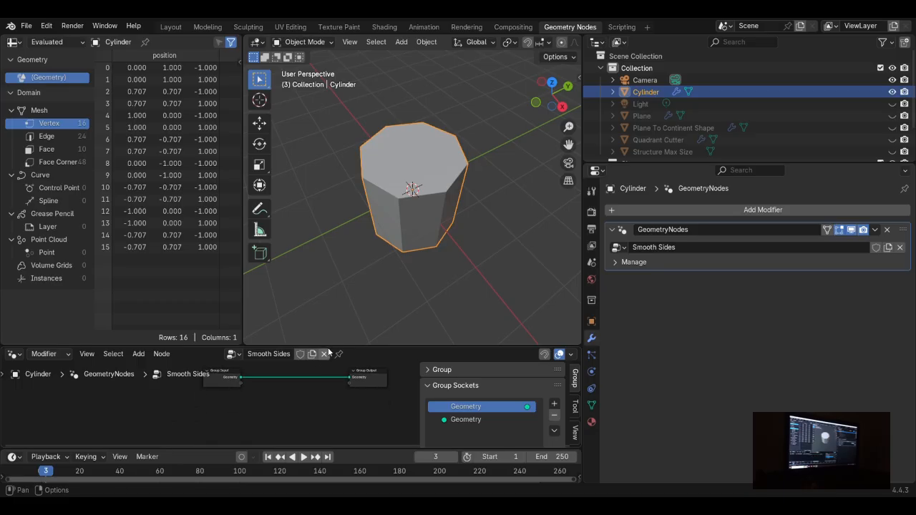
pyautogui.moveTo(327, 348); pyautogui.dragTo(326, 280)
pyautogui.moveTo(240, 350); pyautogui.dragTo(147, 352)
pyautogui.write('sepe')
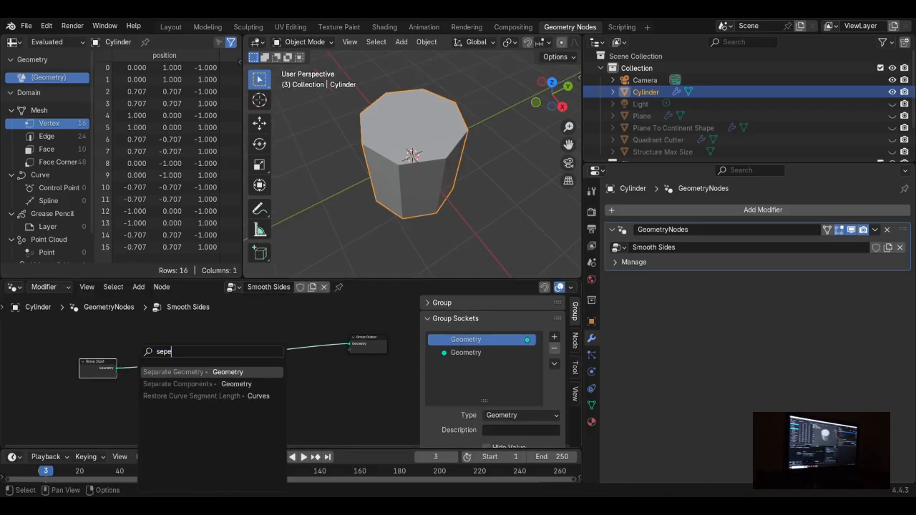
pyautogui.press('Return')
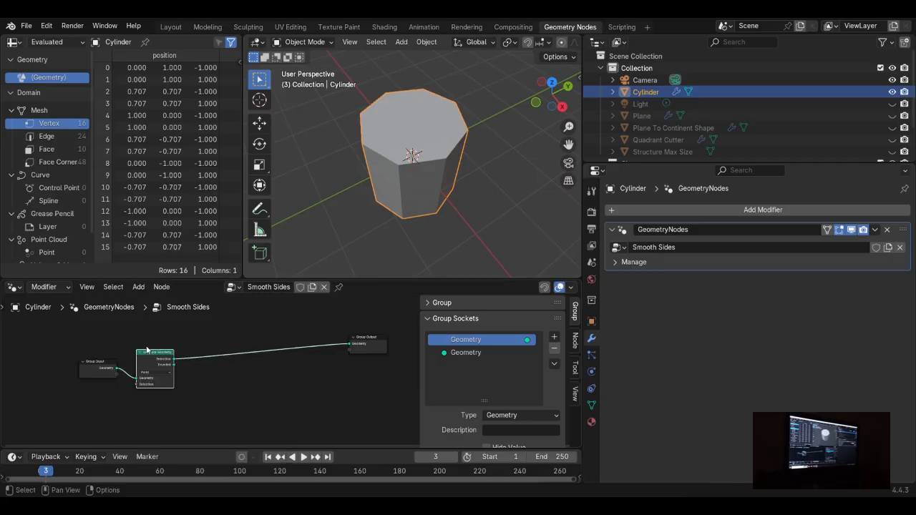
# Step: Add an Equal compare node linked to the Selection input of the Separate Geometry node, placed just below it
pyautogui.scroll(1, 156, 376)
pyautogui.moveTo(123, 386); pyautogui.dragTo(166, 406)
pyautogui.write('e')
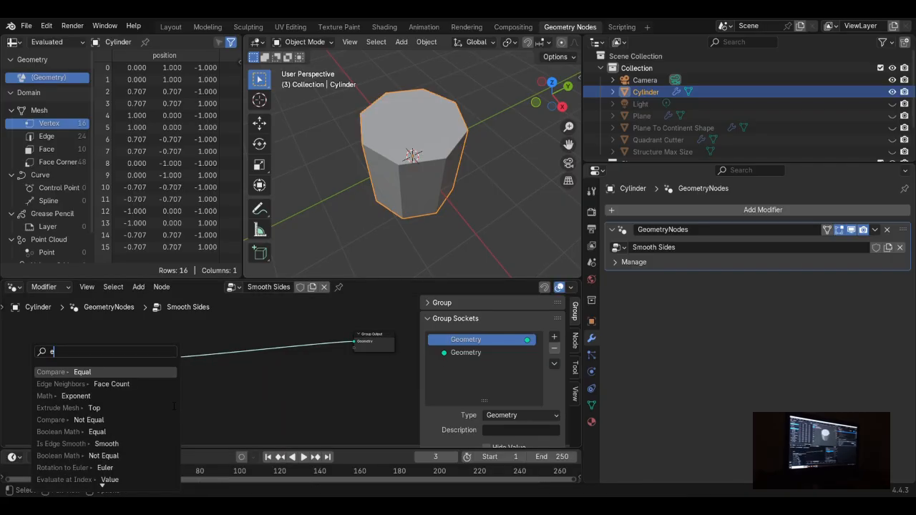
pyautogui.press('Return')
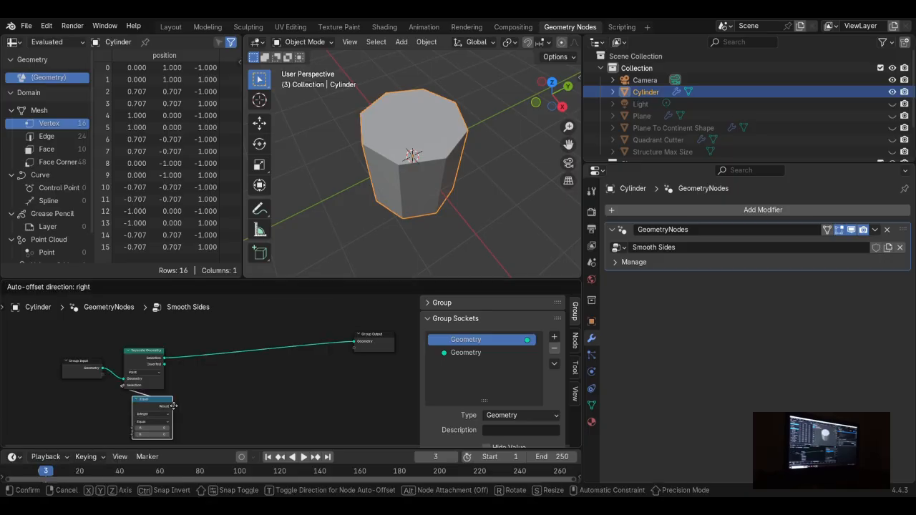
pyautogui.click(174, 406)
# Step: Set the Equal compare node's data type to Float and its epsilon to 0.01
pyautogui.moveTo(184, 413); pyautogui.dragTo(224, 373, button='middle')
pyautogui.scroll(2, 201, 392)
pyautogui.click(177, 371)
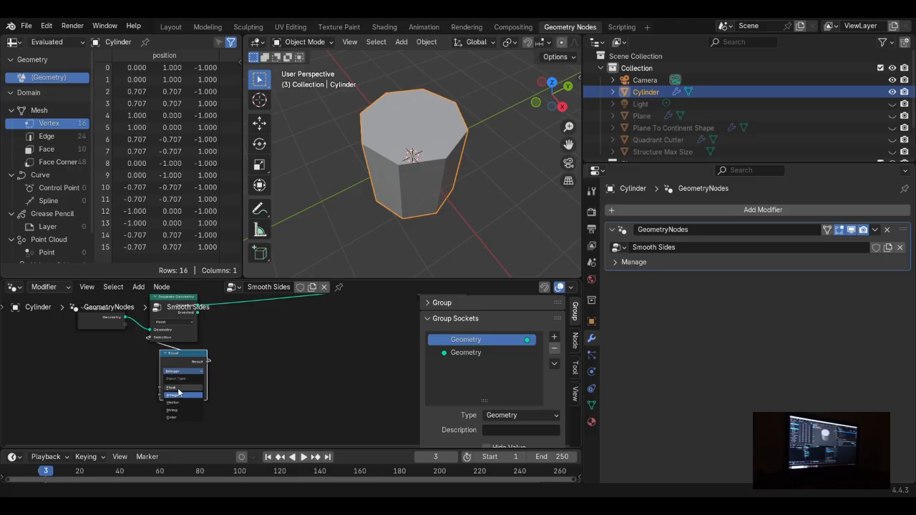
pyautogui.click(181, 393)
pyautogui.click(184, 402)
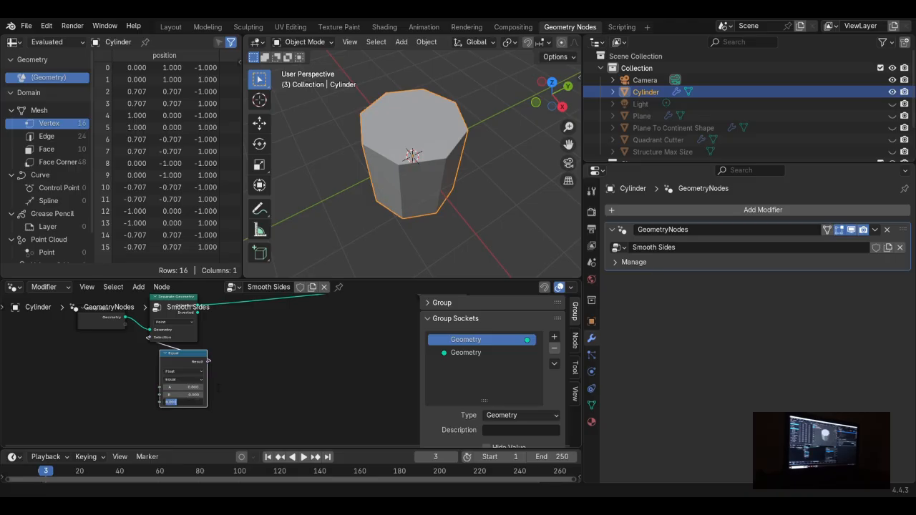
pyautogui.write('0.01')
pyautogui.press('Return')
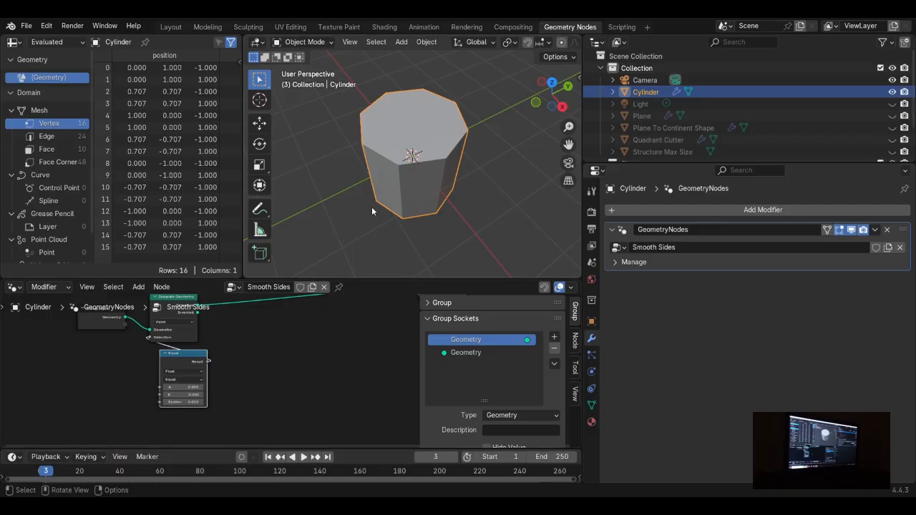
pyautogui.moveTo(434, 163); pyautogui.dragTo(372, 123, button='middle')
pyautogui.rightClick(241, 384)
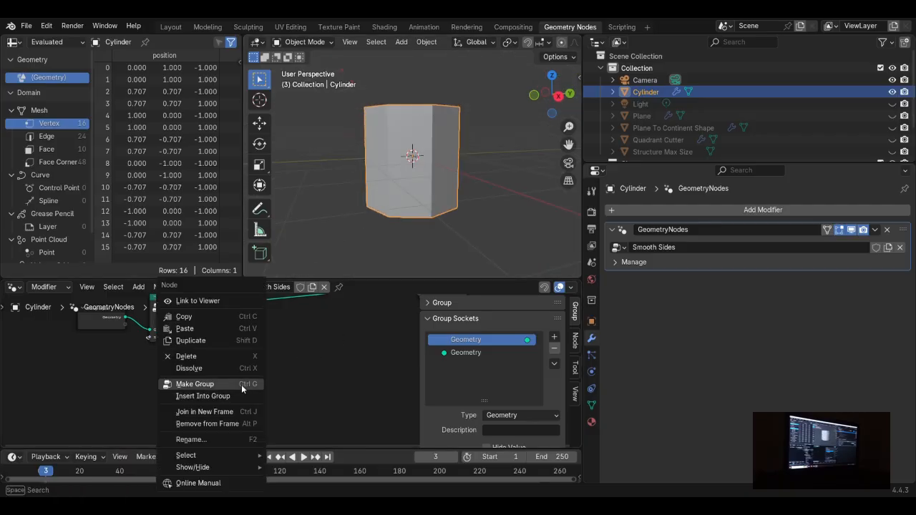
pyautogui.rightClick(279, 352)
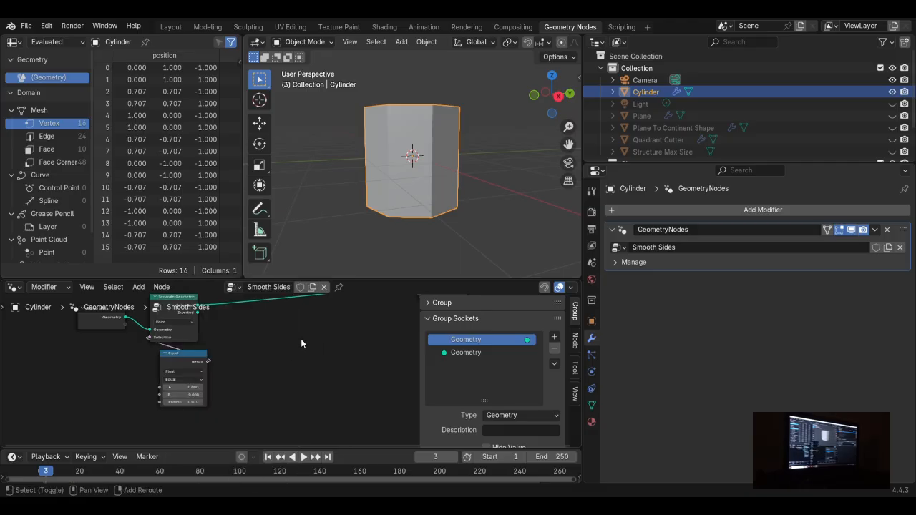
# Step: Add a Normal node in the empty area to the right of the Equal node
pyautogui.hotkey('shift', 'a')
pyautogui.write('no')
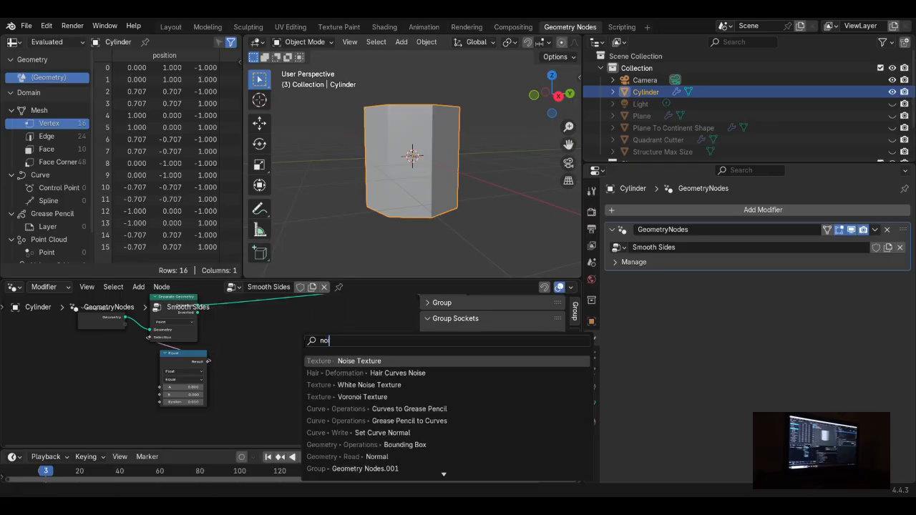
pyautogui.write('r')
pyautogui.press('Return')
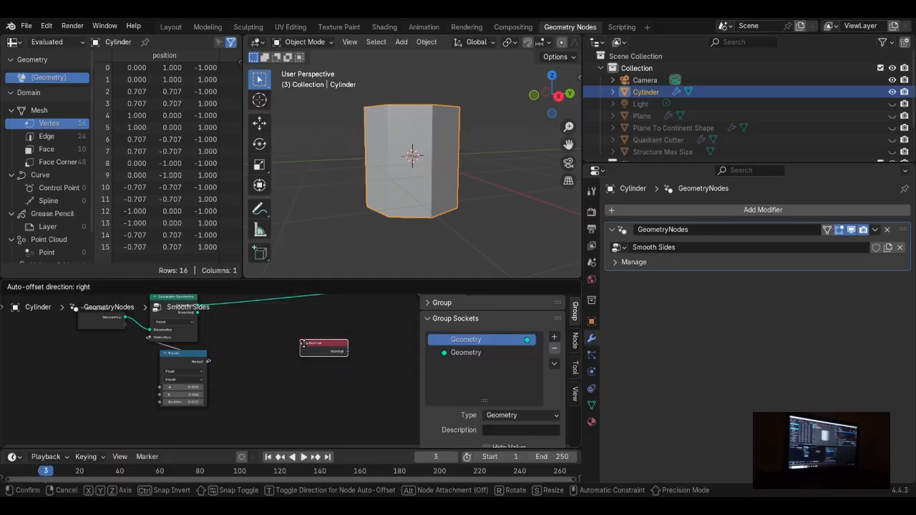
pyautogui.click(315, 351)
# Step: Feed the Normal output into a new Separate XYZ node and place the Normal node directly beneath it
pyautogui.moveTo(339, 349); pyautogui.dragTo(345, 327)
pyautogui.write('se')
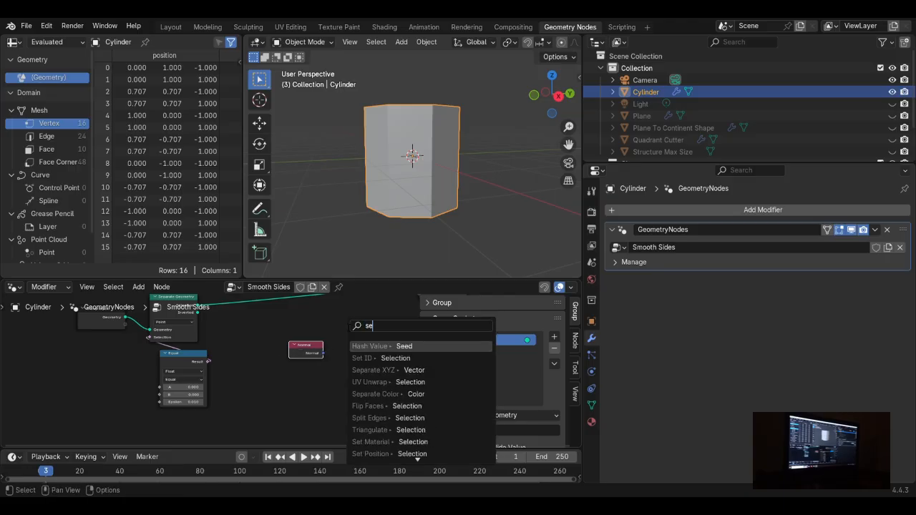
pyautogui.write('pe')
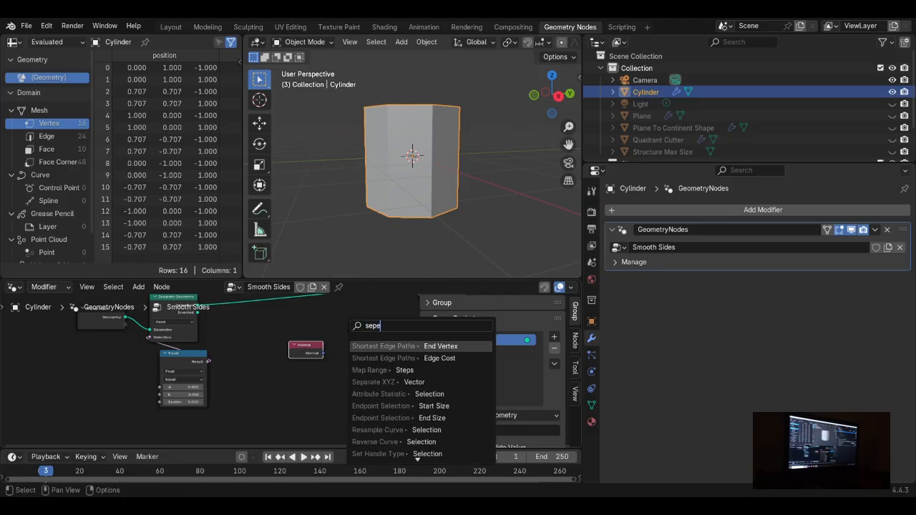
pyautogui.write('ra')
pyautogui.press('Return')
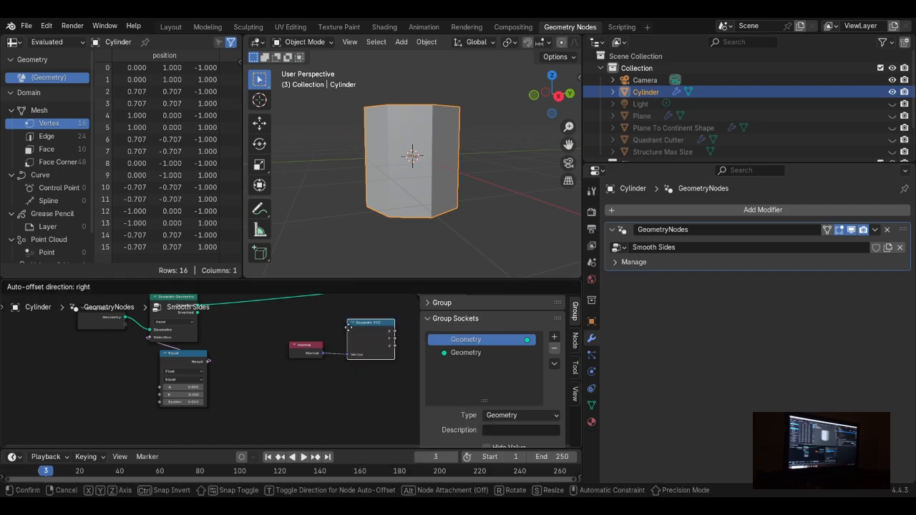
pyautogui.moveTo(308, 357); pyautogui.dragTo(362, 386)
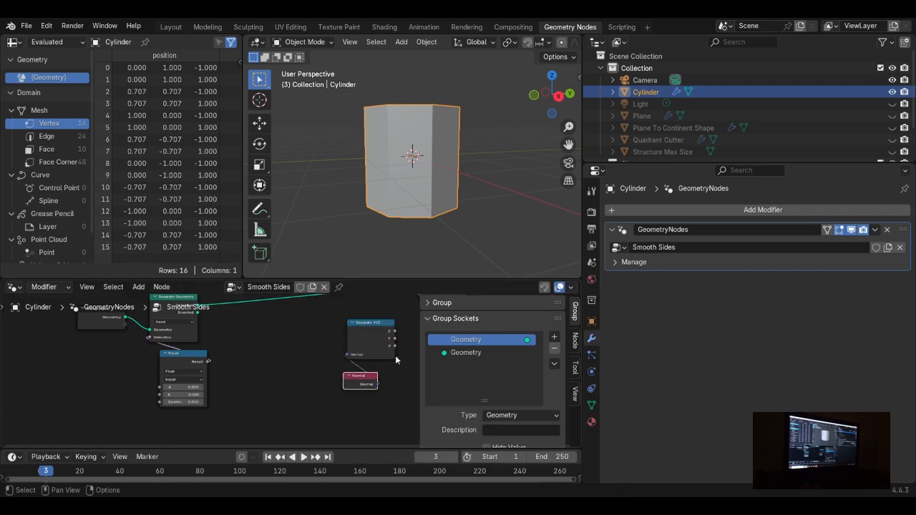
# Step: Link the Separate XYZ node's Z output to input A of Equal and stack the Separate XYZ and Normal nodes beneath a narrowed Equal node
pyautogui.moveTo(393, 356); pyautogui.dragTo(159, 388)
pyautogui.moveTo(383, 420); pyautogui.dragTo(352, 356)
pyautogui.moveTo(352, 353); pyautogui.dragTo(182, 401)
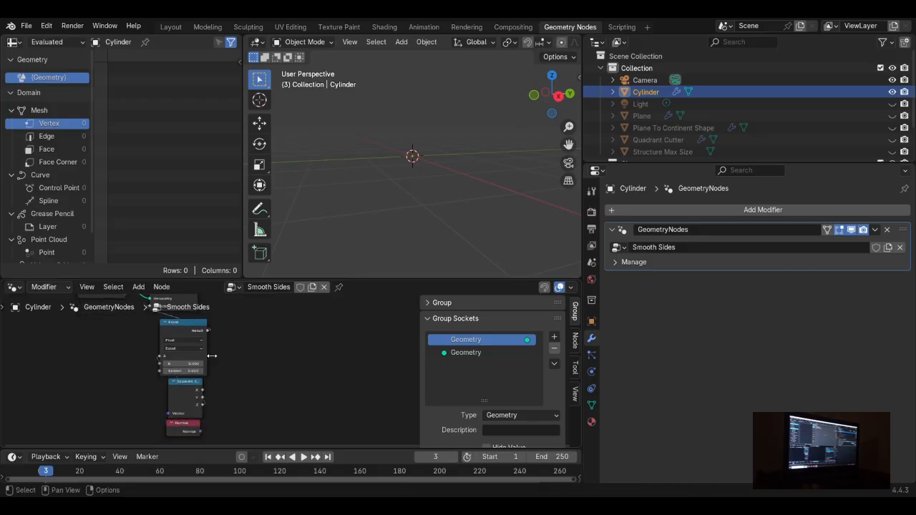
pyautogui.moveTo(212, 356); pyautogui.dragTo(190, 332)
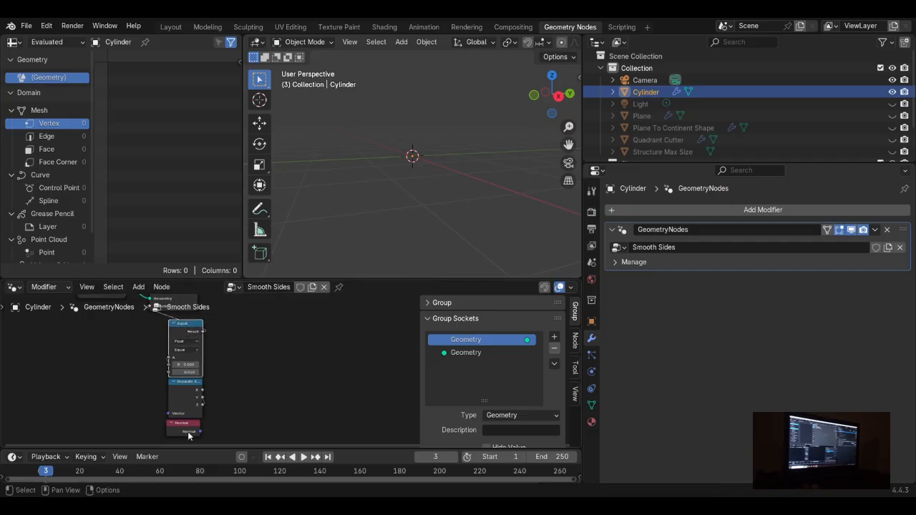
pyautogui.moveTo(184, 433); pyautogui.dragTo(187, 435)
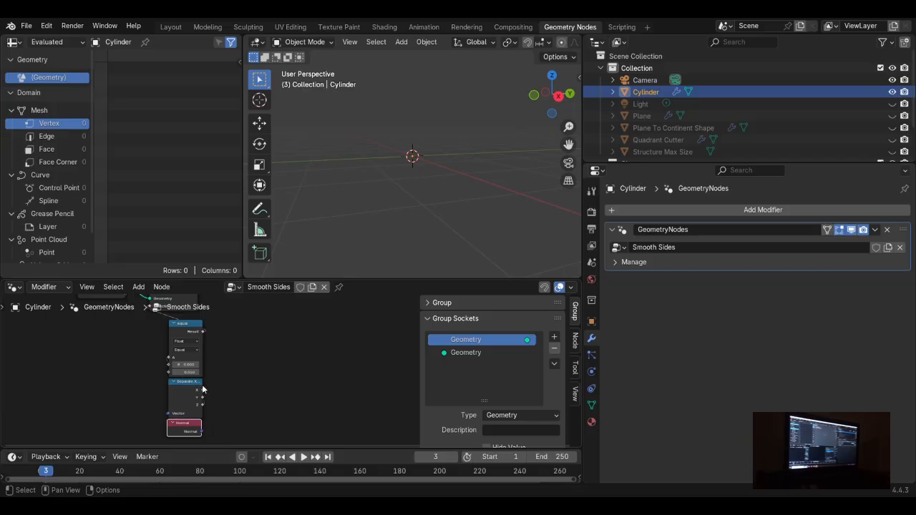
# Step: Set the Separate Geometry node's domain to Face and check the separated side faces of the cylinder
pyautogui.moveTo(167, 360)
pyautogui.moveTo(203, 333); pyautogui.dragTo(243, 387, button='middle')
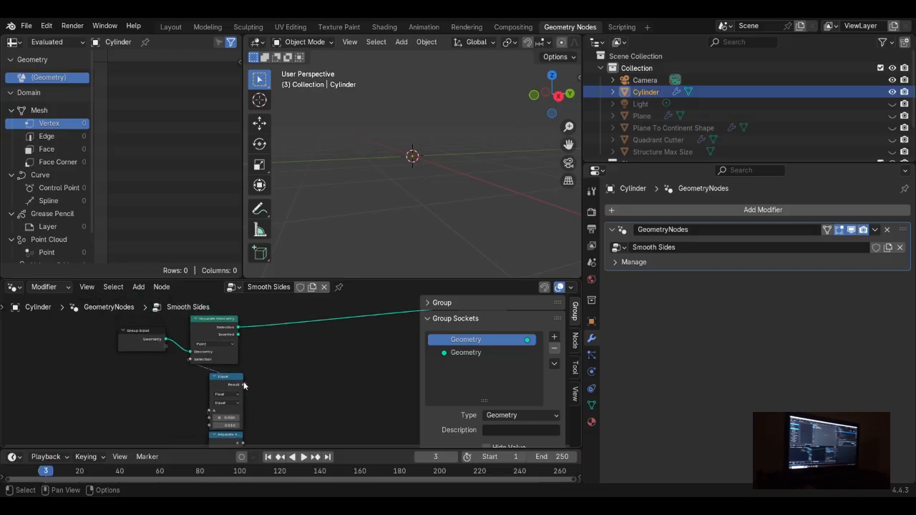
pyautogui.click(215, 345)
pyautogui.click(207, 375)
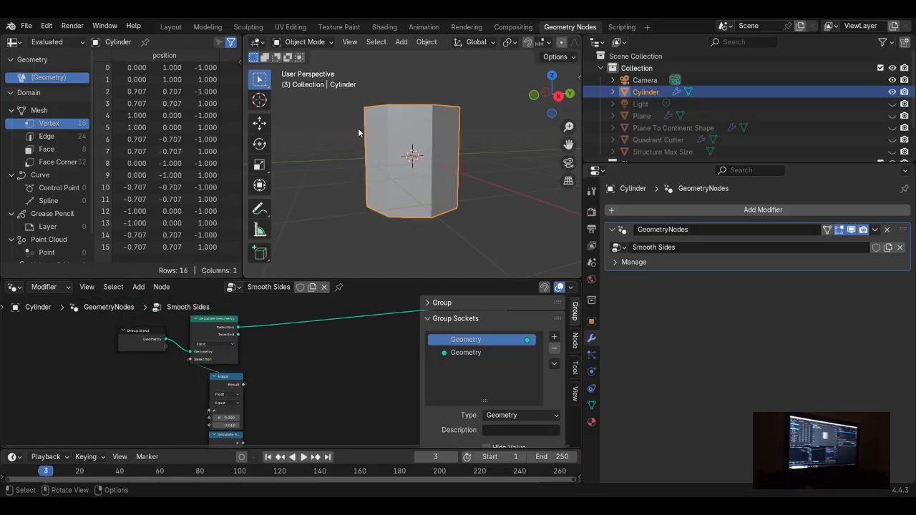
pyautogui.moveTo(358, 128); pyautogui.dragTo(408, 144, button='middle')
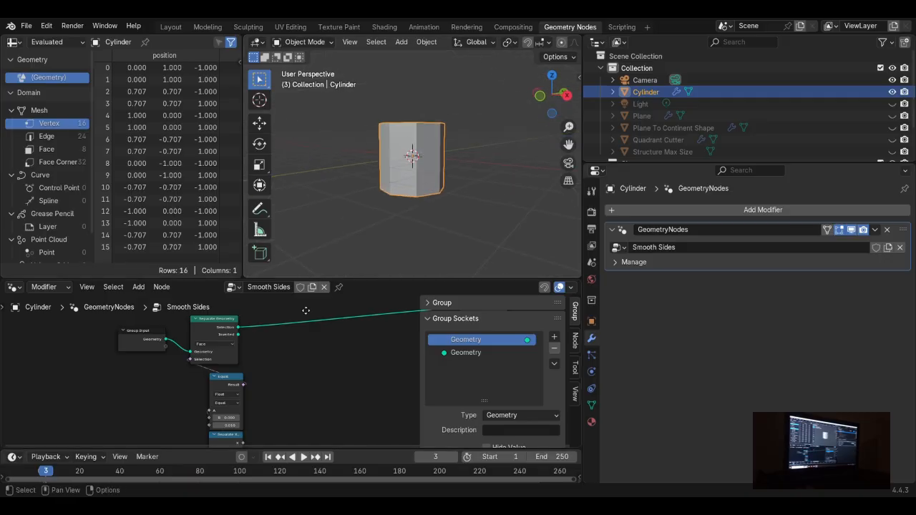
pyautogui.moveTo(307, 311); pyautogui.dragTo(254, 343, button='middle')
pyautogui.moveTo(376, 266); pyautogui.dragTo(348, 218, button='middle')
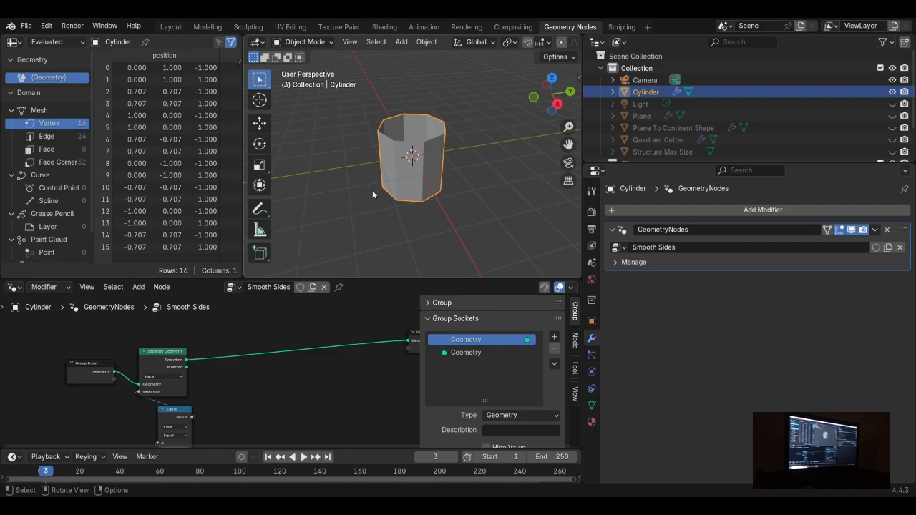
# Step: Re-enter 0.01 as the epsilon of the Equal compare node
pyautogui.scroll(-1, 372, 195)
pyautogui.moveTo(230, 367); pyautogui.dragTo(236, 287, button='middle')
pyautogui.moveTo(211, 347); pyautogui.dragTo(216, 330, button='middle')
pyautogui.scroll(-3, 216, 336)
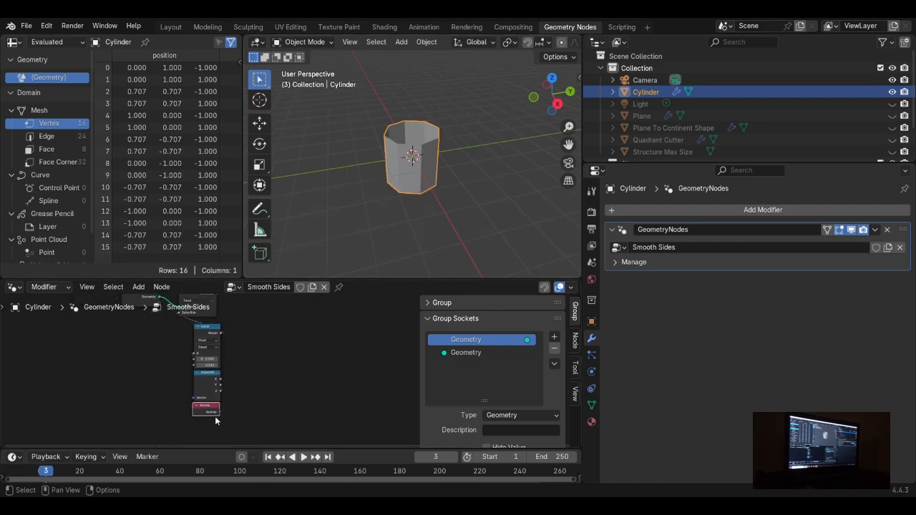
pyautogui.scroll(4, 215, 419)
pyautogui.moveTo(179, 363)
pyautogui.mouseDown()
pyautogui.moveTo(207, 363)
pyautogui.moveTo(154, 362)
pyautogui.moveTo(172, 363)
pyautogui.mouseUp()
pyautogui.click(179, 363)
pyautogui.click(171, 364)
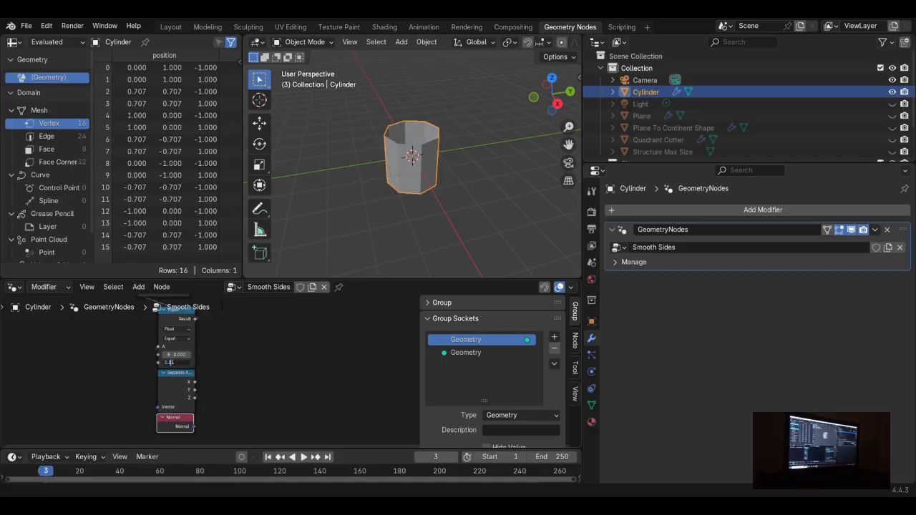
pyautogui.write('1')
pyautogui.press('Return')
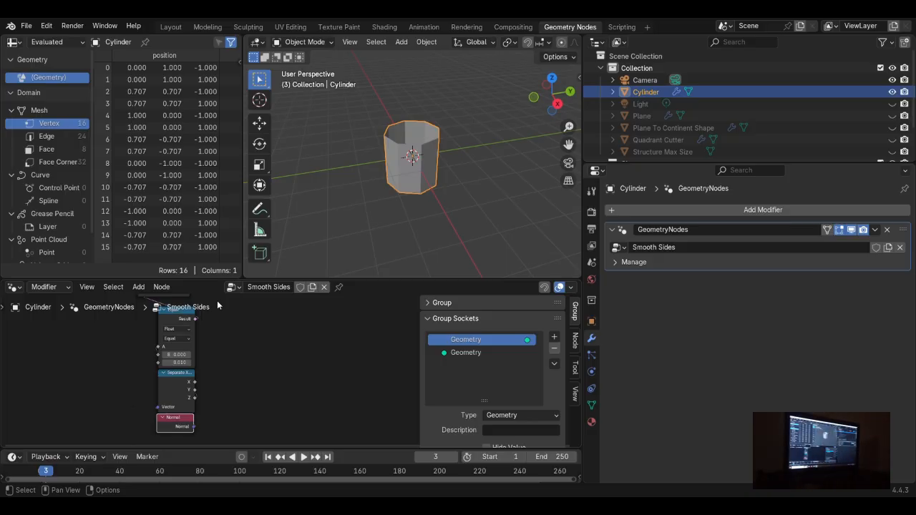
# Step: Narrow the Separate Geometry node and align the Equal, Separate XYZ and Normal nodes in a column directly below it
pyautogui.moveTo(319, 362); pyautogui.dragTo(327, 365, button='middle')
pyautogui.scroll(-3, 327, 366)
pyautogui.moveTo(247, 402); pyautogui.dragTo(205, 332)
pyautogui.moveTo(259, 318); pyautogui.dragTo(291, 379, button='middle')
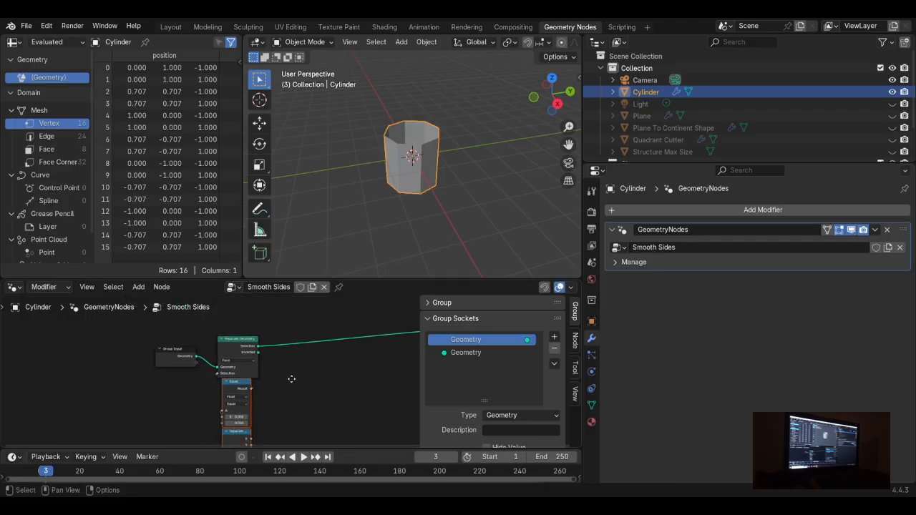
pyautogui.click(288, 377)
pyautogui.moveTo(259, 368); pyautogui.dragTo(243, 344)
pyautogui.scroll(-2, 286, 383)
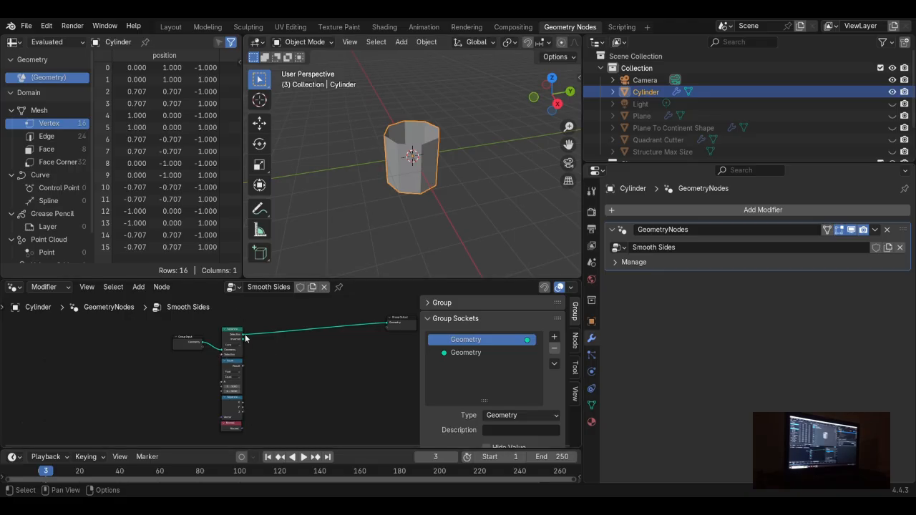
pyautogui.moveTo(246, 334); pyautogui.dragTo(263, 340)
pyautogui.rightClick(283, 356)
pyautogui.press('Escape')
pyautogui.rightClick(283, 367)
pyautogui.press('ctrl')
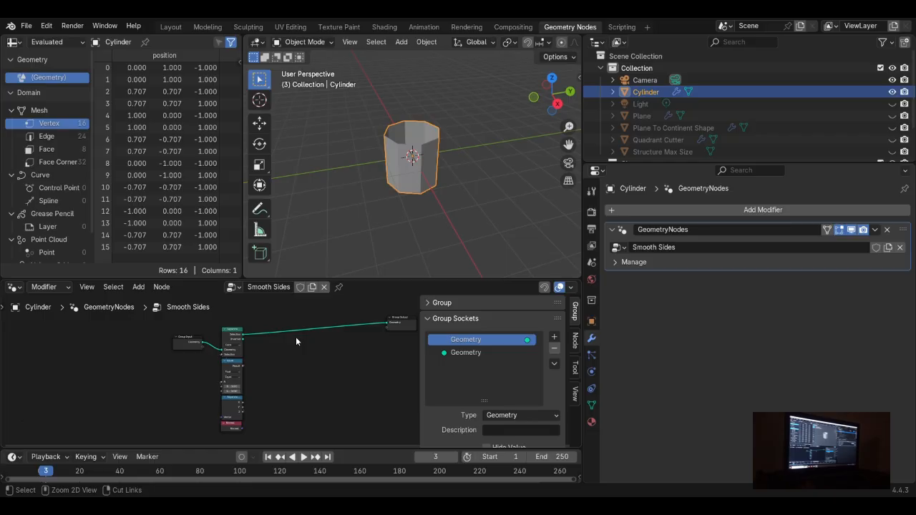
# Step: Add a Set Shade Smooth node to the right of the Separate Geometry node
pyautogui.hotkey('shift', 'a')
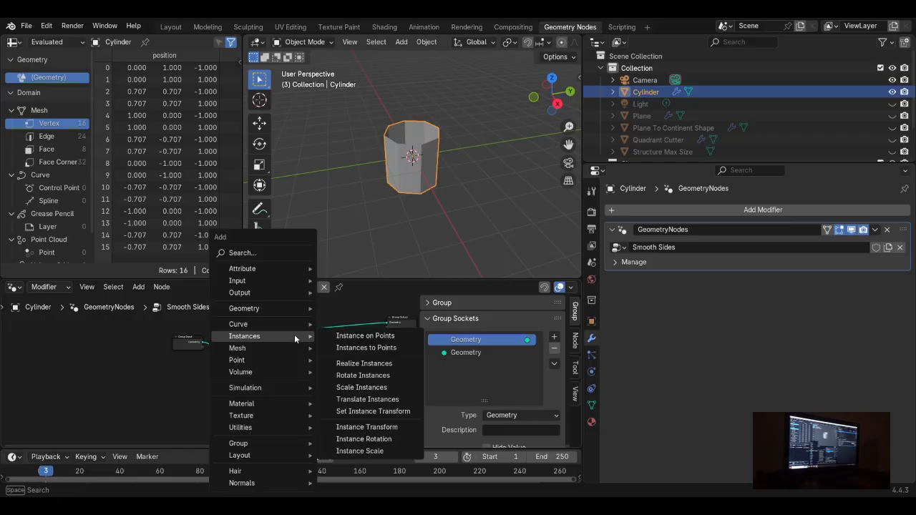
pyautogui.write('set st')
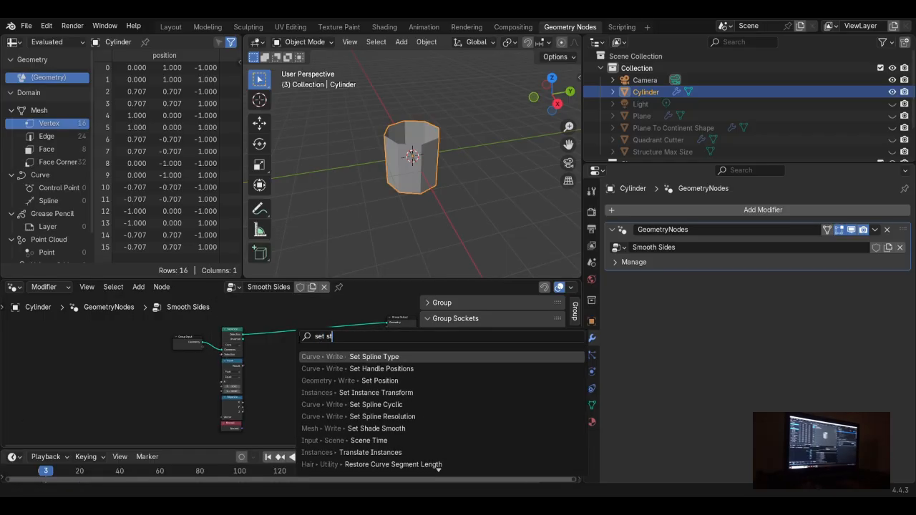
pyautogui.press('BackSpace')
pyautogui.write('hade')
pyautogui.press('Return')
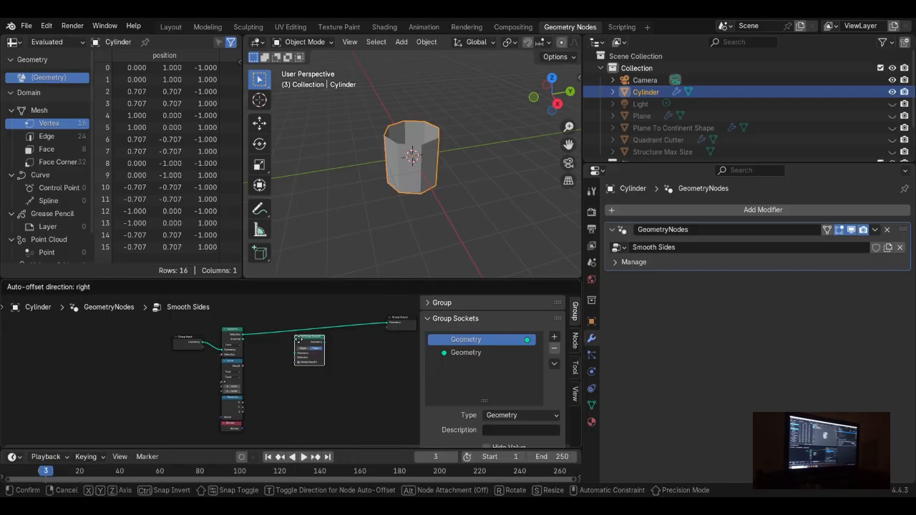
pyautogui.click(271, 360)
pyautogui.scroll(2, 302, 375)
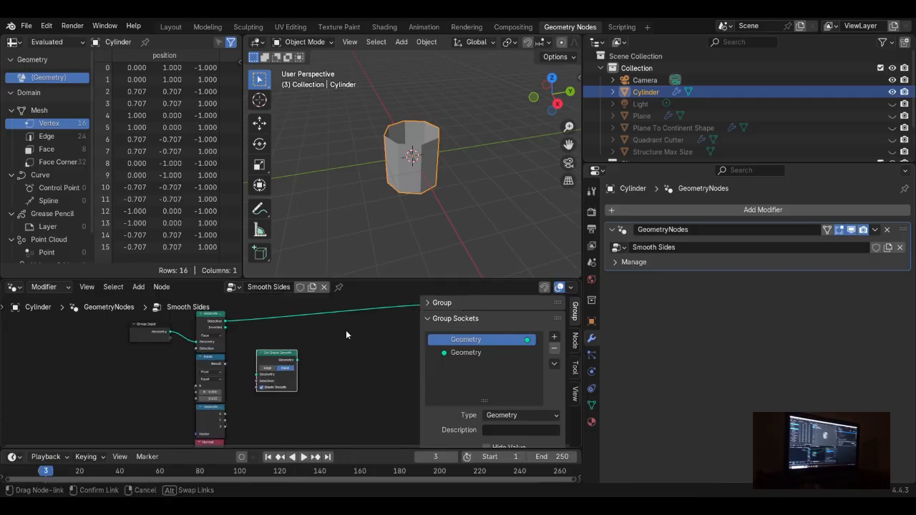
# Step: Link the Set Shade Smooth node's geometry output to the Group Output in place of the Separate Geometry selection
pyautogui.moveTo(345, 335); pyautogui.dragTo(383, 387)
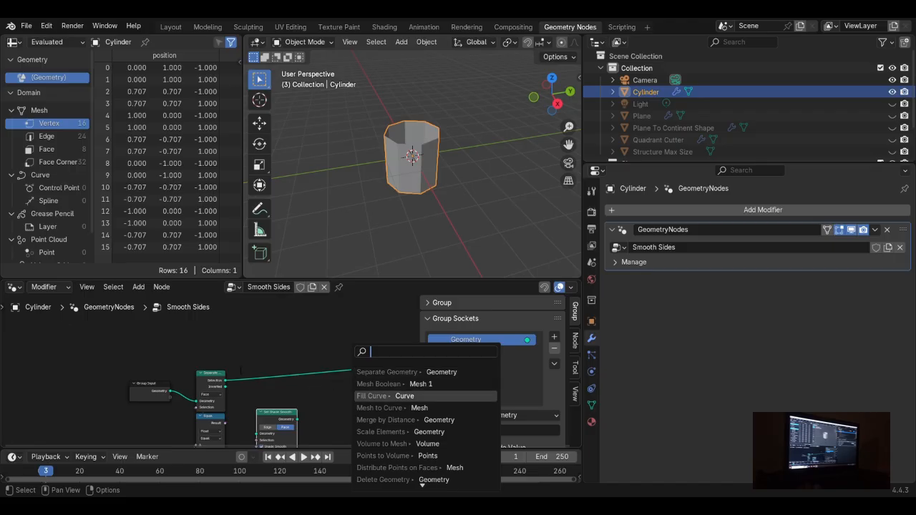
pyautogui.click(241, 371)
pyautogui.moveTo(255, 367); pyautogui.dragTo(191, 352, button='middle')
pyautogui.moveTo(234, 403); pyautogui.dragTo(220, 356)
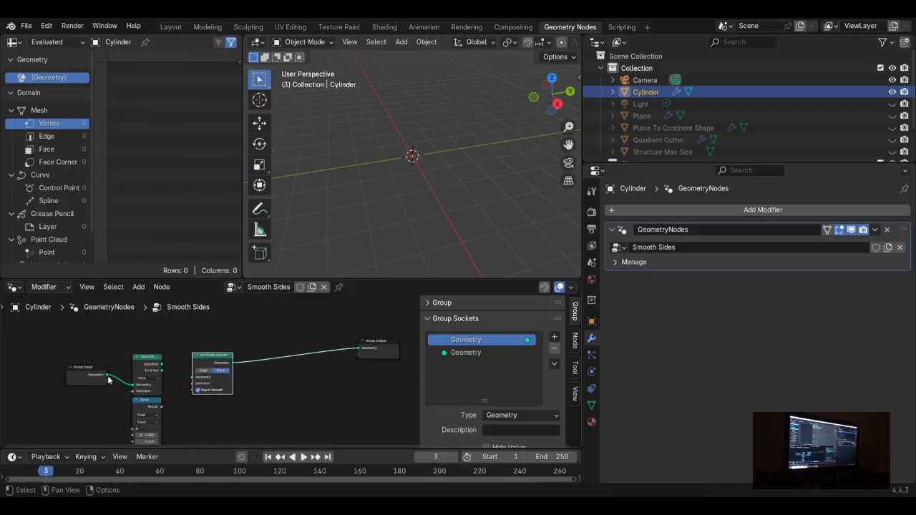
# Step: Connect the Group Input geometry and the Equal result to the Geometry and Selection inputs of Set Shade Smooth
pyautogui.moveTo(107, 376); pyautogui.dragTo(194, 377)
pyautogui.moveTo(162, 407); pyautogui.dragTo(194, 384)
pyautogui.scroll(2, 356, 188)
pyautogui.moveTo(356, 188); pyautogui.dragTo(540, 180, button='middle')
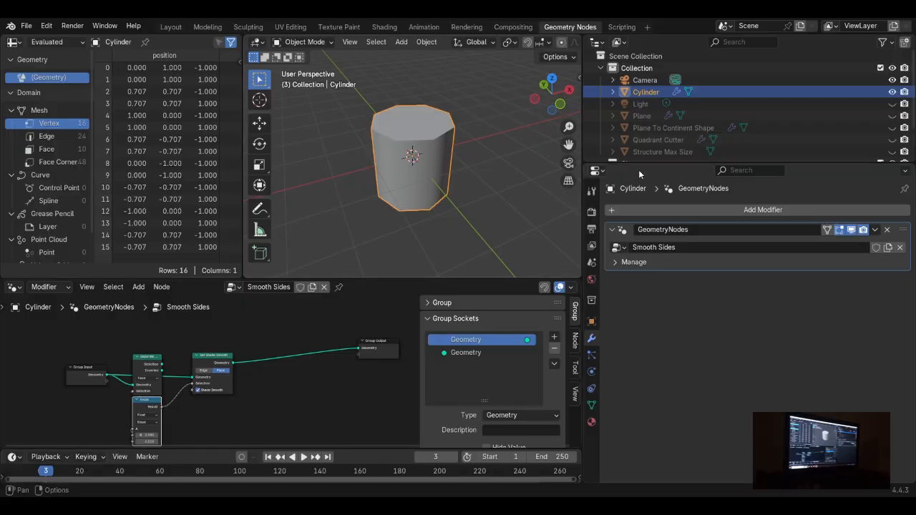
pyautogui.scroll(1, 436, 207)
pyautogui.moveTo(366, 218); pyautogui.dragTo(472, 208, button='middle')
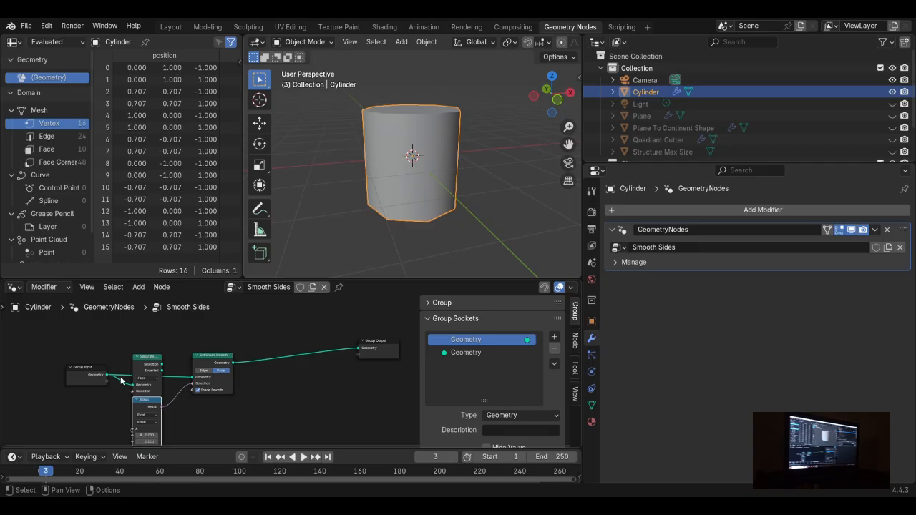
# Step: Disconnect the Separate Geometry node from the Group Input and delete it from the node tree
pyautogui.moveTo(122, 381); pyautogui.dragTo(120, 383)
pyautogui.keyDown('ctrl'); pyautogui.moveTo(125, 386); pyautogui.dragTo(139, 383, button='right'); pyautogui.keyUp('ctrl')
pyautogui.moveTo(141, 384); pyautogui.dragTo(212, 297)
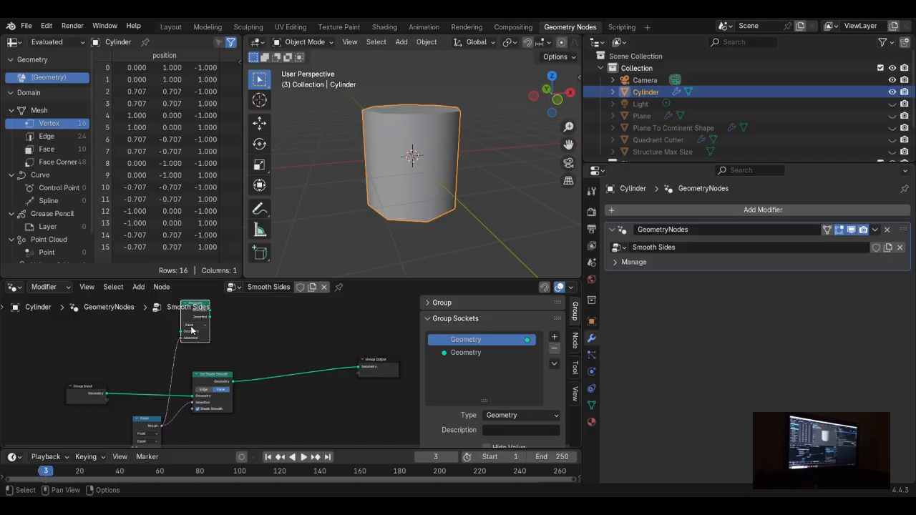
pyautogui.rightClick(190, 327)
pyautogui.moveTo(238, 330); pyautogui.dragTo(243, 361, button='middle')
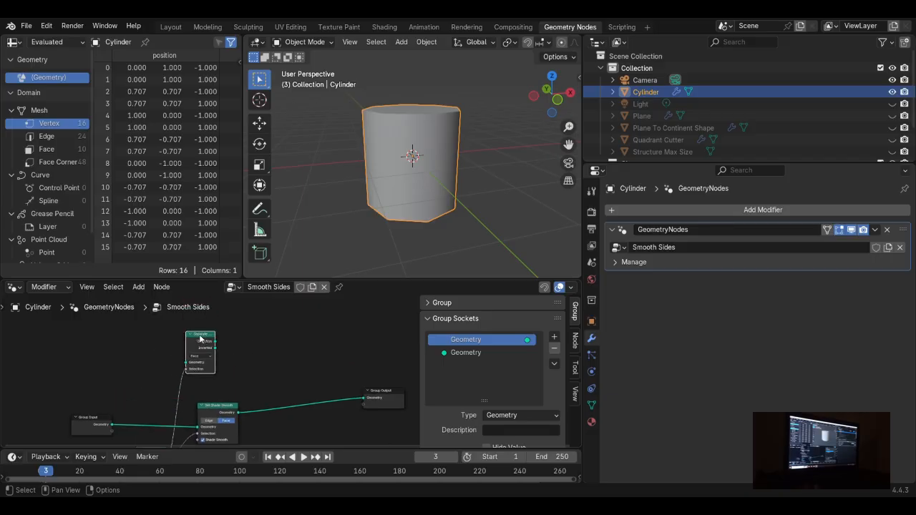
pyautogui.rightClick(186, 352)
pyautogui.click(164, 339)
pyautogui.moveTo(240, 328); pyautogui.dragTo(210, 295, button='middle')
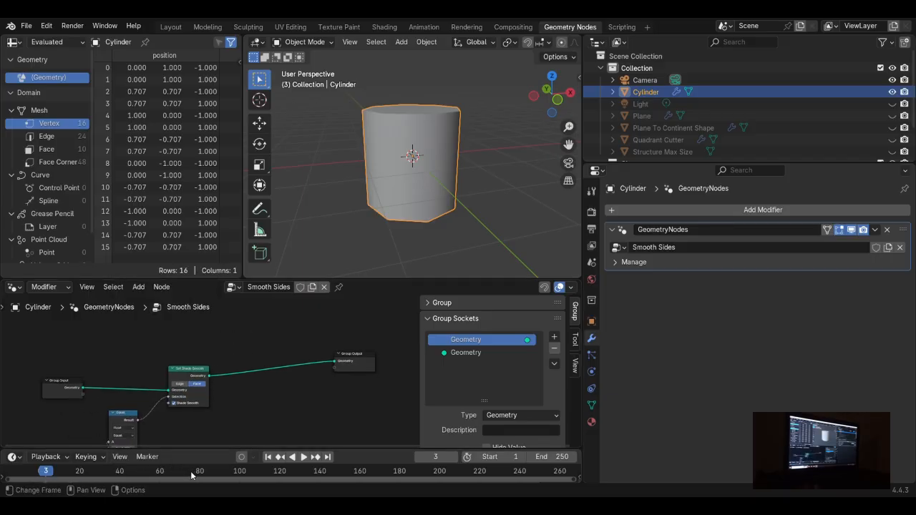
# Step: Narrow the Set Shade Smooth node, stack the compare nodes beneath it, and bring the Group Input and Group Output nodes closer
pyautogui.scroll(-4, 190, 471)
pyautogui.scroll(-4, 199, 432)
pyautogui.moveTo(212, 399); pyautogui.dragTo(229, 361, button='middle')
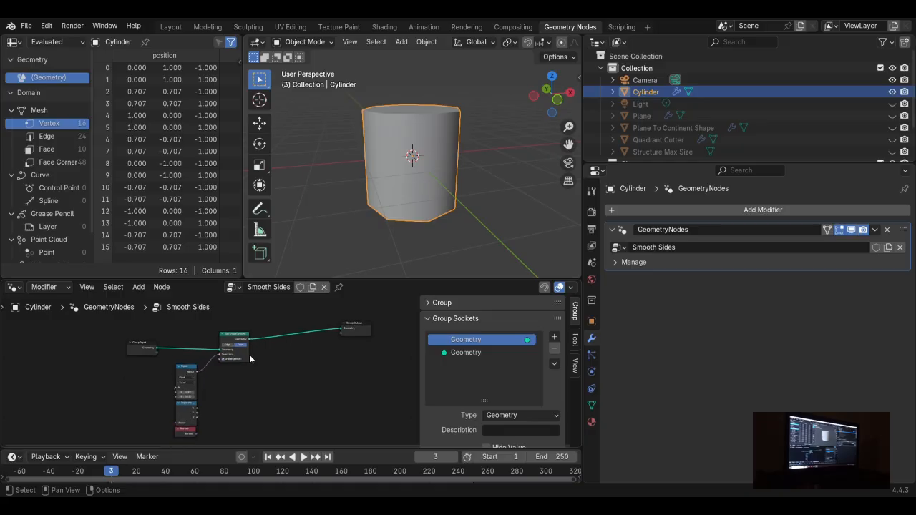
pyautogui.click(230, 345)
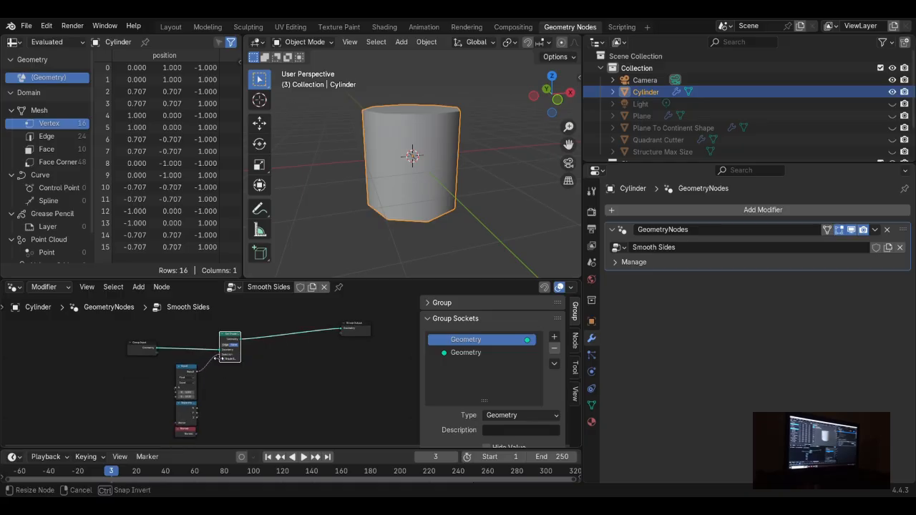
pyautogui.moveTo(194, 421); pyautogui.dragTo(198, 413, button='middle')
pyautogui.moveTo(211, 428); pyautogui.dragTo(234, 362)
pyautogui.moveTo(267, 435); pyautogui.dragTo(330, 341)
pyautogui.moveTo(152, 347); pyautogui.dragTo(269, 347)
pyautogui.click(317, 379)
# Step: Examine the shading of the cylinder's sides and top cap from several angles
pyautogui.scroll(-1, 313, 350)
pyautogui.moveTo(313, 351); pyautogui.dragTo(197, 351, button='middle')
pyautogui.scroll(4, 425, 166)
pyautogui.moveTo(425, 166); pyautogui.dragTo(401, 229, button='middle')
pyautogui.scroll(-6, 399, 198)
pyautogui.moveTo(429, 175); pyautogui.dragTo(395, 124, button='middle')
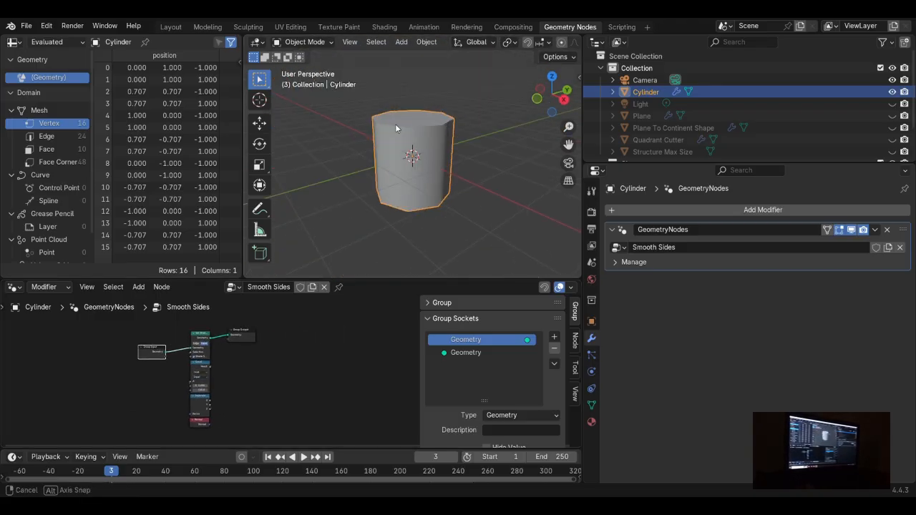
pyautogui.scroll(1, 345, 249)
pyautogui.scroll(6, 289, 370)
# Step: Toggle the Shade Smooth option of the Set Shade Smooth node off and back on to compare the side shading
pyautogui.moveTo(155, 343); pyautogui.dragTo(211, 373, button='middle')
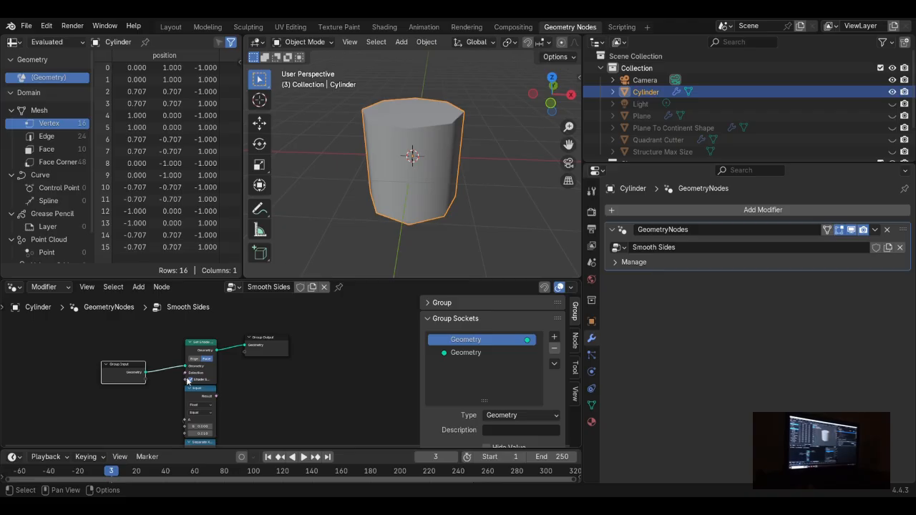
pyautogui.click(190, 379)
pyautogui.click(190, 379)
pyautogui.click(190, 380)
pyautogui.click(190, 380)
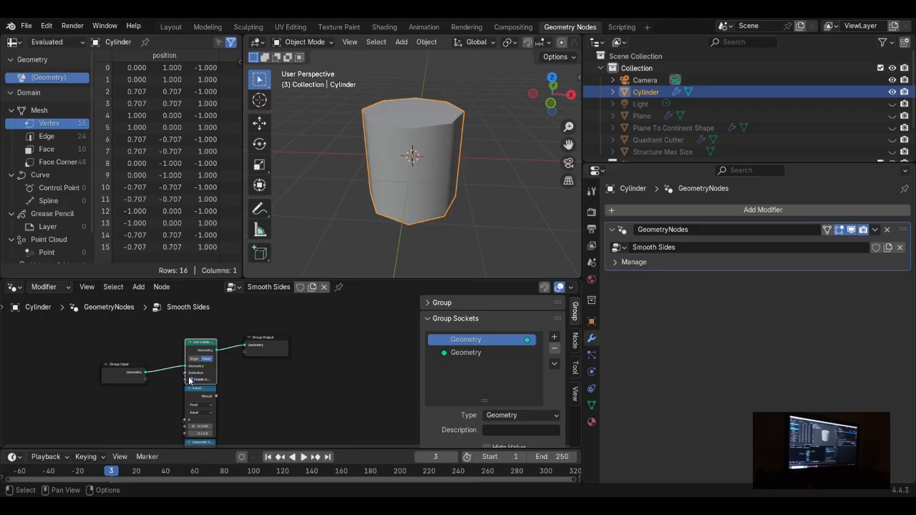
# Step: Compare the cylinder's side shading with Shade Smooth off and on, viewing it from another angle
pyautogui.click(190, 379)
pyautogui.click(189, 379)
pyautogui.click(190, 380)
pyautogui.click(190, 379)
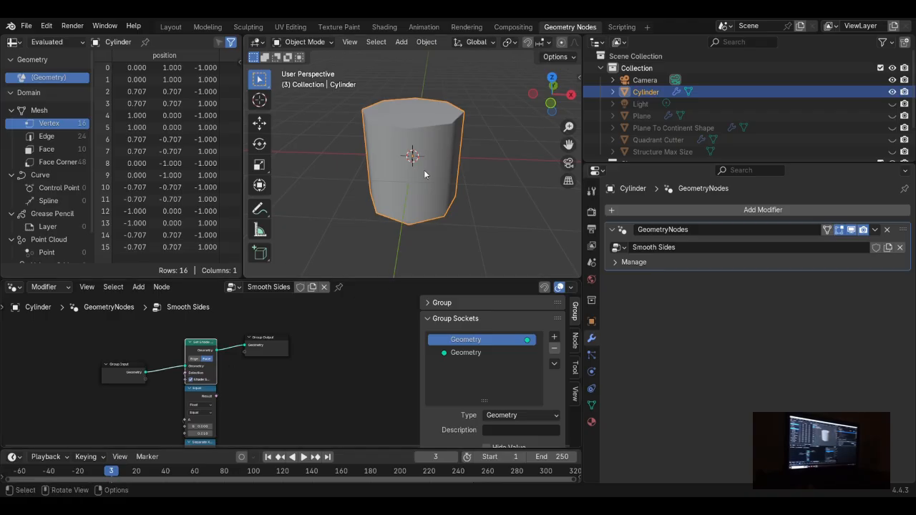
pyautogui.moveTo(424, 174); pyautogui.dragTo(412, 190, button='middle')
pyautogui.scroll(2, 187, 362)
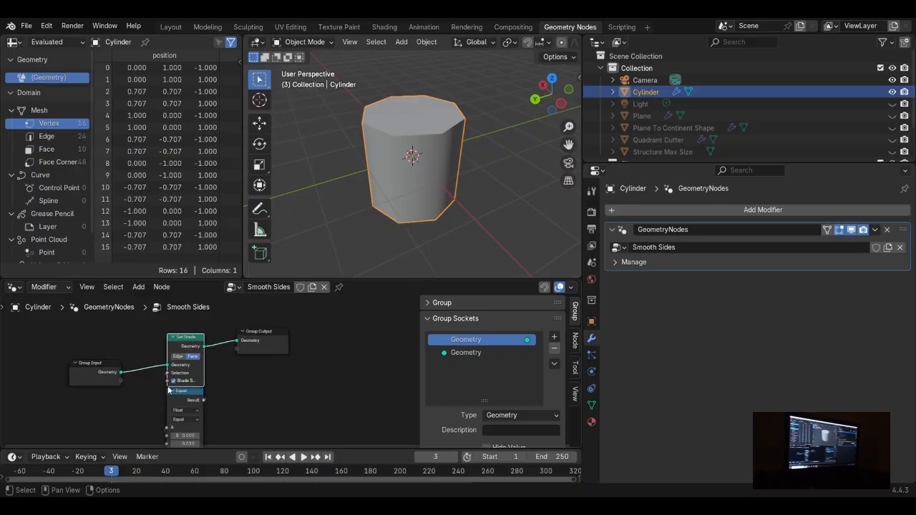
pyautogui.moveTo(211, 412); pyautogui.dragTo(253, 374, button='middle')
pyautogui.scroll(-4, 252, 368)
pyautogui.moveTo(255, 413); pyautogui.dragTo(245, 366)
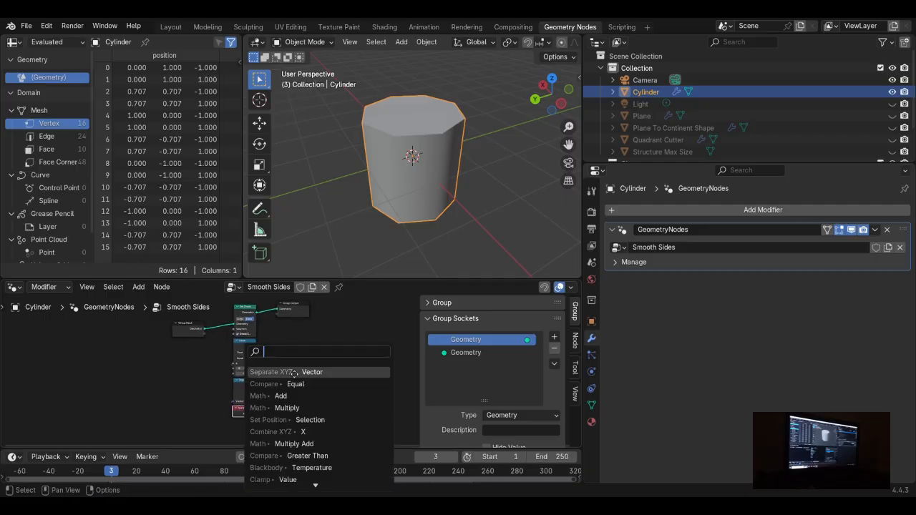
pyautogui.click(295, 373)
pyautogui.click(290, 371)
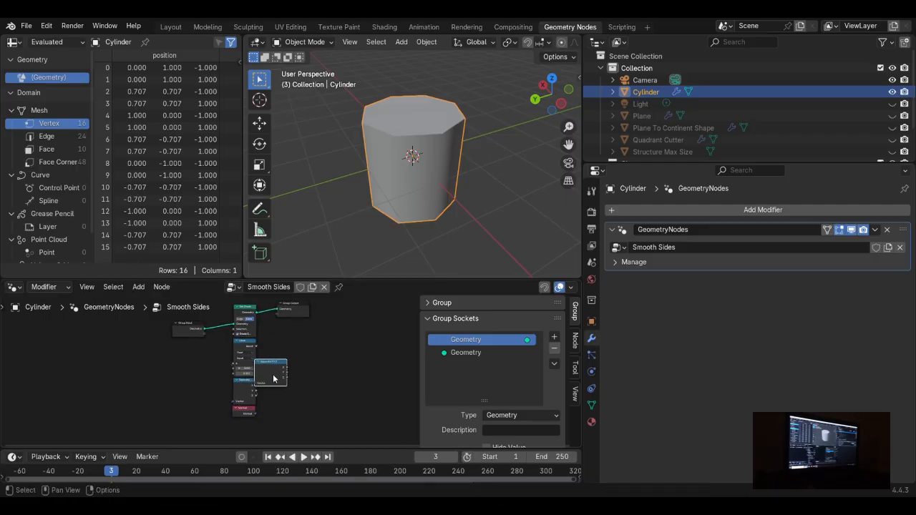
pyautogui.rightClick(262, 363)
pyautogui.click(249, 352)
# Step: Move the Equal, Separate XYZ and Normal nodes away from Set Shade Smooth, disconnect its Selection input, and inspect the cylinder's shading
pyautogui.moveTo(296, 414)
pyautogui.mouseDown()
pyautogui.moveTo(235, 350)
pyautogui.moveTo(214, 365)
pyautogui.moveTo(230, 335)
pyautogui.mouseUp()
pyautogui.moveTo(344, 194)
pyautogui.mouseDown(button='middle')
pyautogui.moveTo(357, 178)
pyautogui.moveTo(312, 193)
pyautogui.moveTo(385, 170)
pyautogui.moveTo(401, 125)
pyautogui.moveTo(391, 67)
pyautogui.moveTo(487, 209)
pyautogui.moveTo(434, 138)
pyautogui.moveTo(429, 174)
pyautogui.moveTo(468, 161)
pyautogui.moveTo(456, 164)
pyautogui.mouseUp(button='middle')
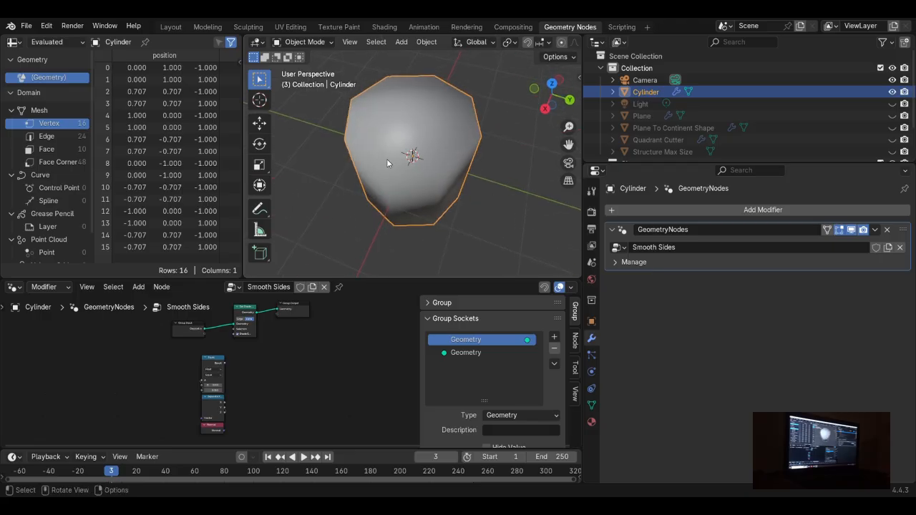
pyautogui.moveTo(400, 123); pyautogui.dragTo(332, 237, button='middle')
pyautogui.scroll(2, 241, 381)
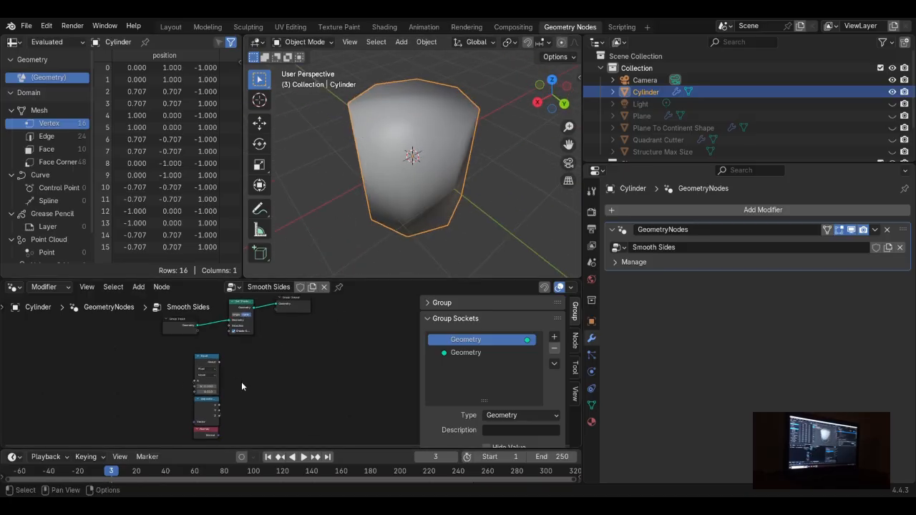
# Step: Connect the Equal node's Result to the Selection input of Set Shade Smooth and check the cylinder's shading
pyautogui.moveTo(214, 361)
pyautogui.mouseDown()
pyautogui.moveTo(232, 346)
pyautogui.moveTo(224, 322)
pyautogui.mouseUp()
pyautogui.moveTo(409, 149)
pyautogui.mouseDown(button='middle')
pyautogui.moveTo(418, 167)
pyautogui.moveTo(293, 114)
pyautogui.moveTo(395, 195)
pyautogui.moveTo(426, 169)
pyautogui.moveTo(360, 131)
pyautogui.moveTo(472, 184)
pyautogui.moveTo(470, 211)
pyautogui.moveTo(408, 128)
pyautogui.moveTo(358, 151)
pyautogui.moveTo(440, 163)
pyautogui.mouseUp(button='middle')
pyautogui.scroll(2, 247, 317)
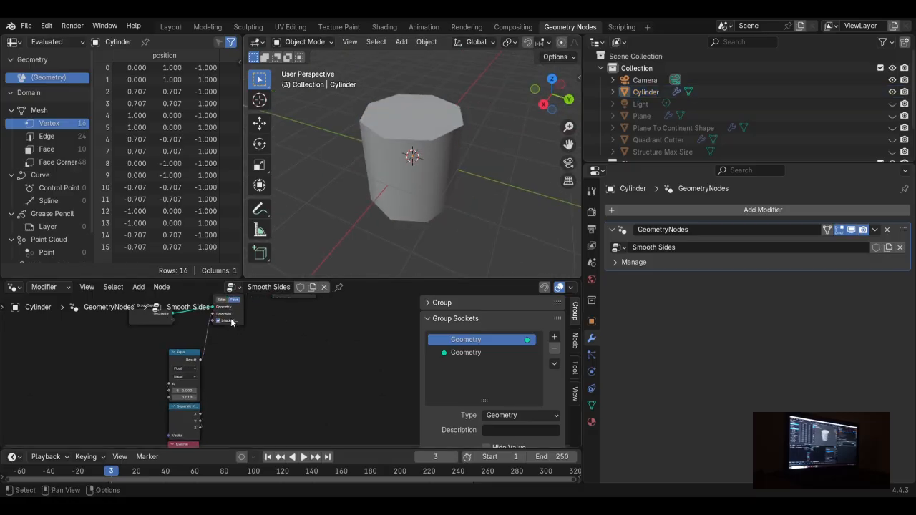
pyautogui.moveTo(235, 322); pyautogui.dragTo(293, 352, button='middle')
pyautogui.scroll(1, 256, 361)
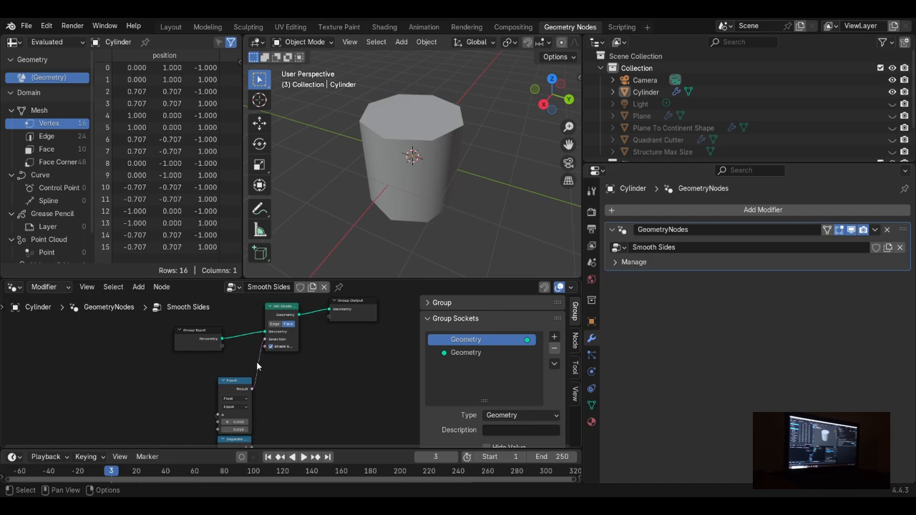
# Step: Switch Shade Smooth off and on in the Set Shade Smooth node to compare flat and smooth sides, also from above
pyautogui.click(270, 347)
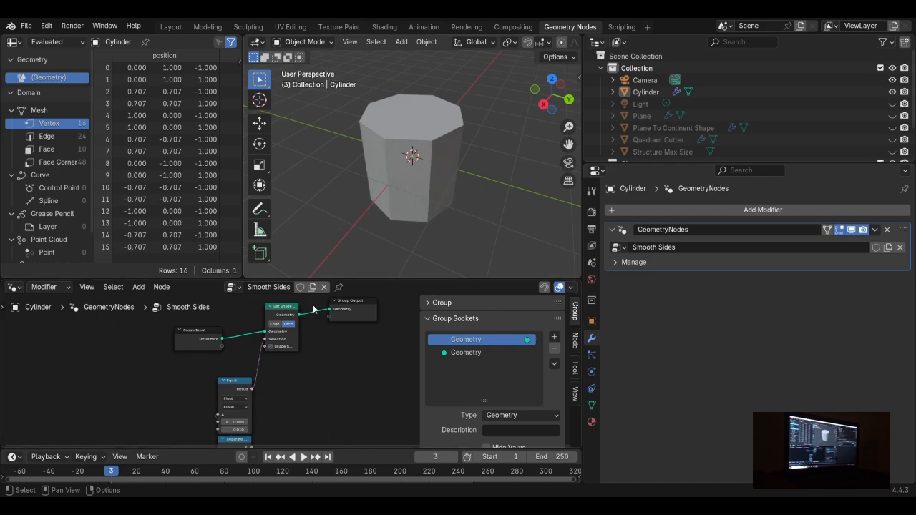
pyautogui.click(271, 348)
pyautogui.scroll(-3, 279, 365)
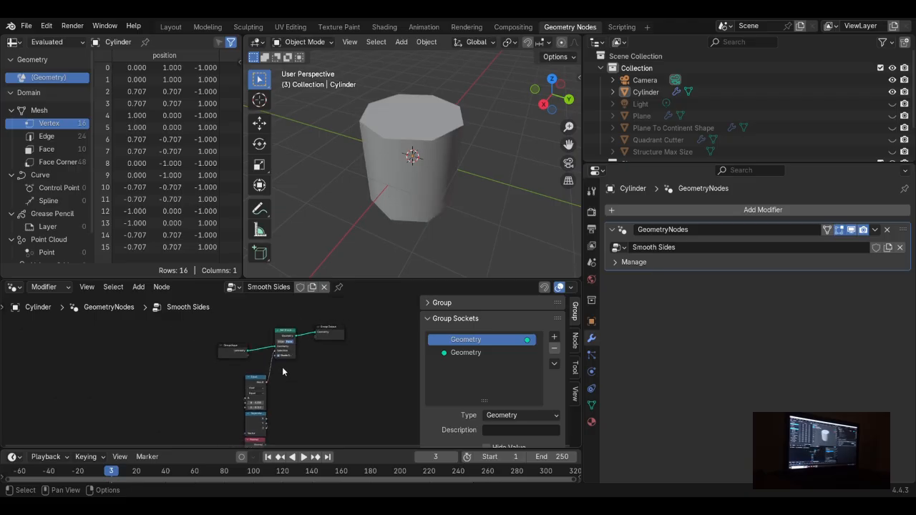
pyautogui.moveTo(289, 380); pyautogui.dragTo(282, 320, button='middle')
pyautogui.moveTo(277, 405); pyautogui.dragTo(250, 323)
pyautogui.click(276, 307)
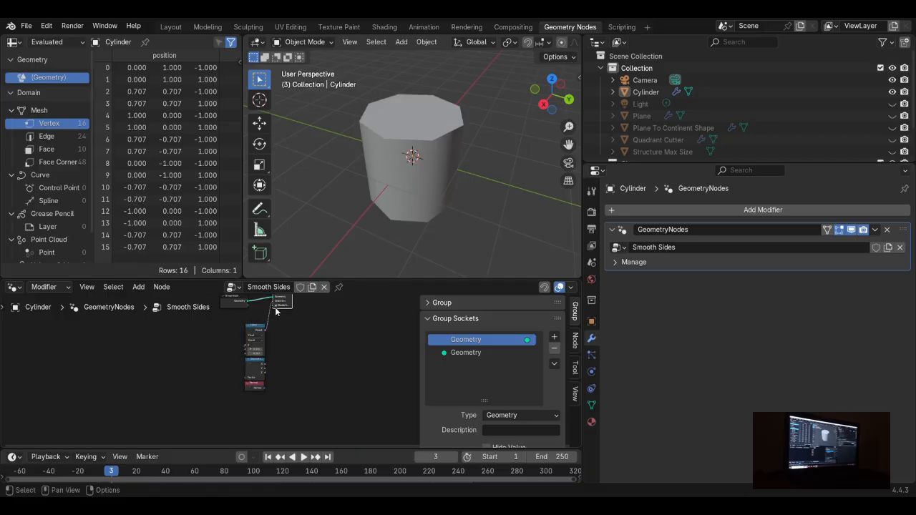
pyautogui.click(276, 307)
pyautogui.moveTo(404, 120); pyautogui.dragTo(304, 375, button='middle')
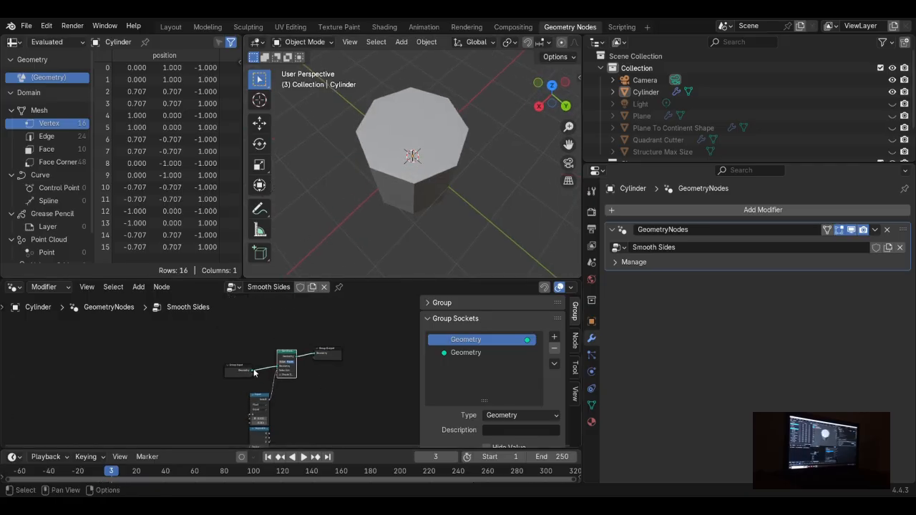
pyautogui.scroll(3, 276, 373)
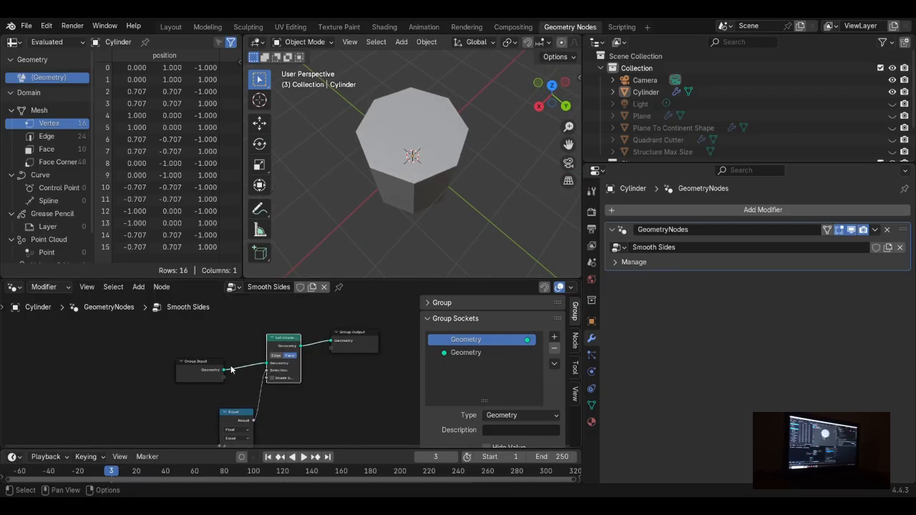
pyautogui.moveTo(223, 370); pyautogui.dragTo(270, 335)
pyautogui.press('Escape')
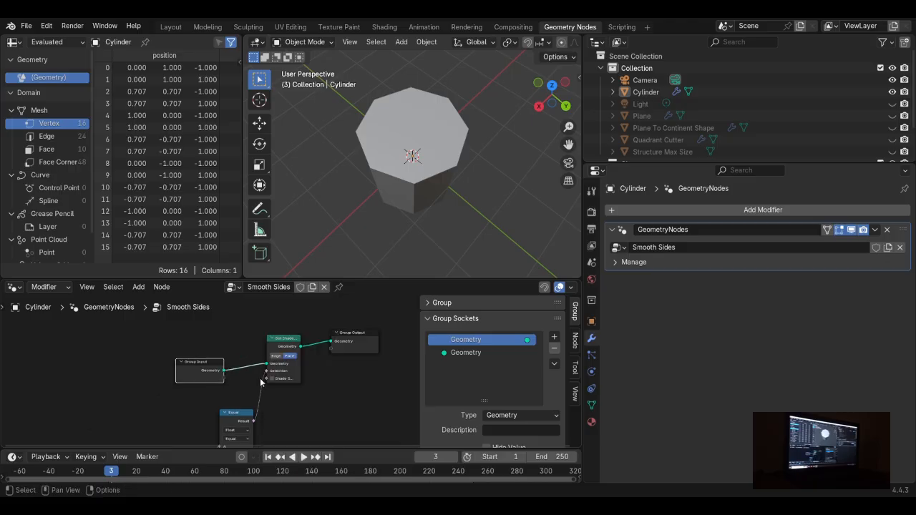
pyautogui.click(272, 378)
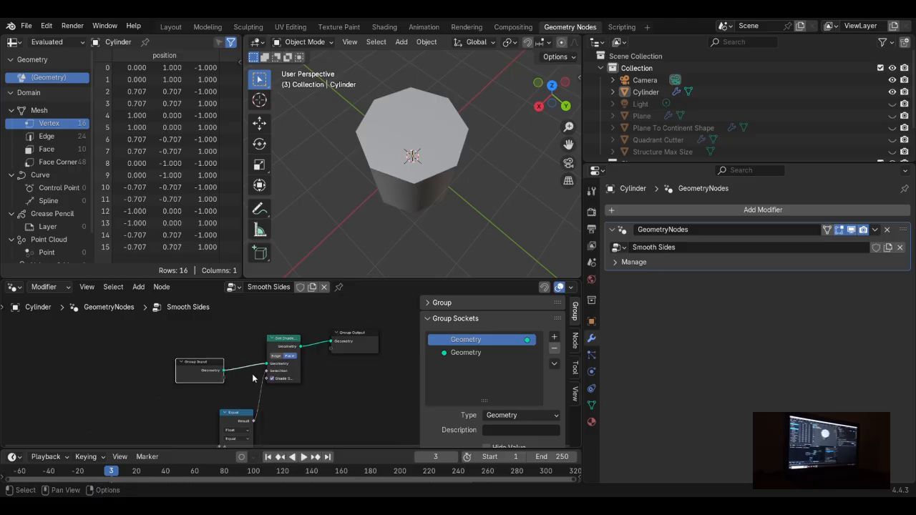
# Step: Cut the link from the Equal node's Result to Selection, inspect the cylinder without it, and reconnect it
pyautogui.moveTo(260, 388); pyautogui.dragTo(252, 372)
pyautogui.moveTo(363, 166)
pyautogui.mouseDown(button='middle')
pyautogui.moveTo(393, 158)
pyautogui.moveTo(387, 147)
pyautogui.moveTo(378, 145)
pyautogui.moveTo(372, 179)
pyautogui.mouseUp(button='middle')
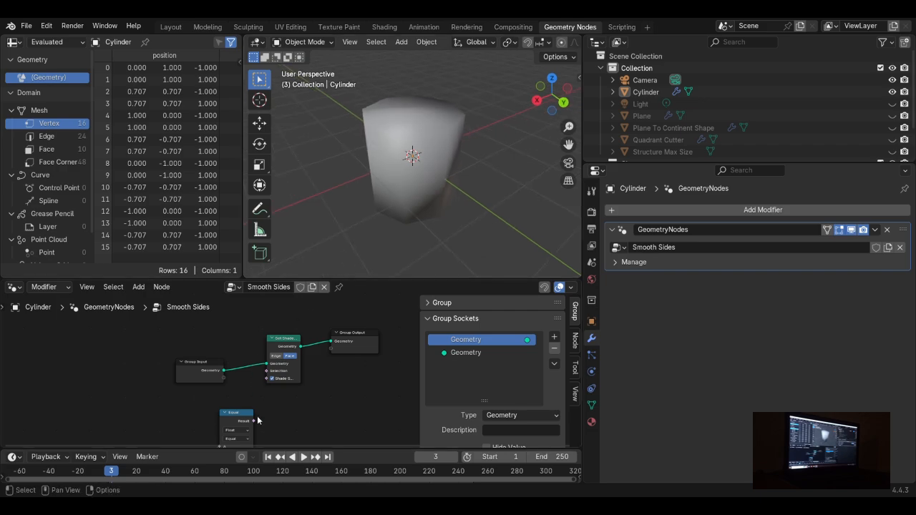
pyautogui.moveTo(254, 420); pyautogui.dragTo(267, 371)
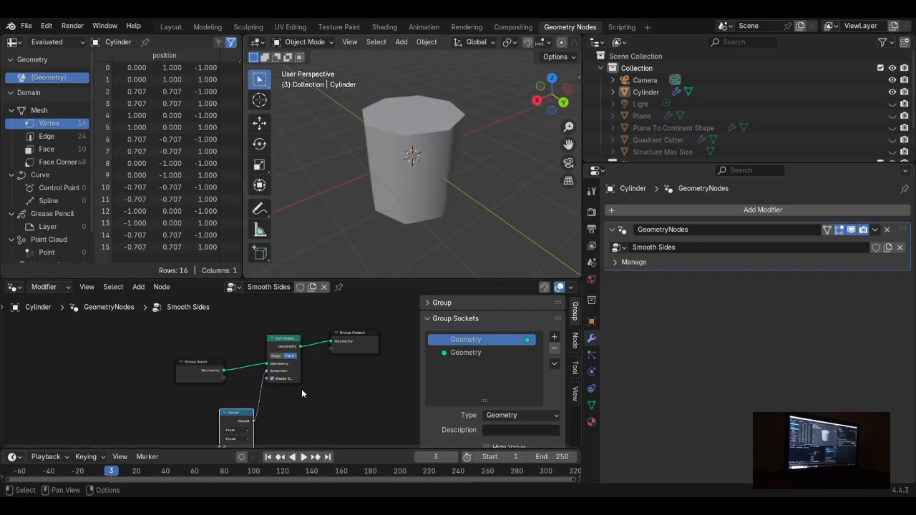
# Step: Stack the Equal, Separate XYZ and Normal nodes directly beneath the Set Shade Smooth node and save the file
pyautogui.scroll(-7, 299, 389)
pyautogui.moveTo(277, 394); pyautogui.dragTo(276, 347, button='middle')
pyautogui.moveTo(276, 425); pyautogui.dragTo(253, 342)
pyautogui.click(254, 342)
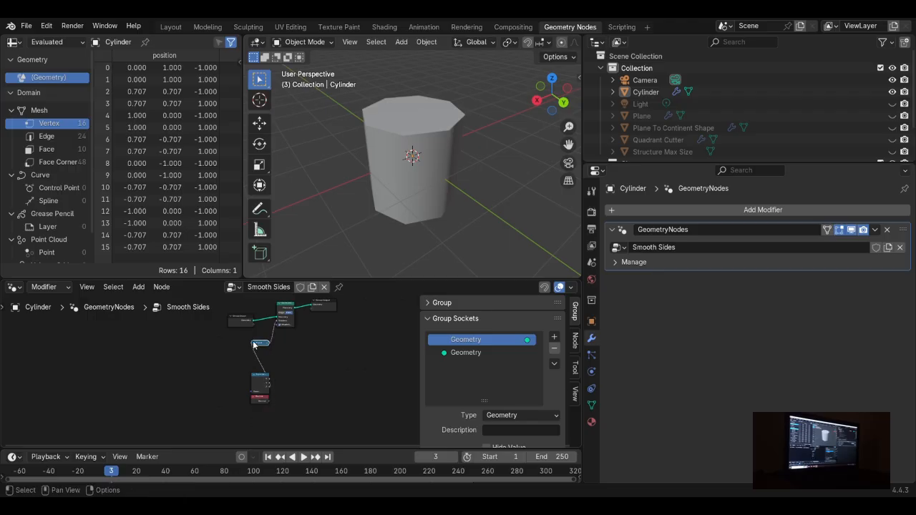
pyautogui.click(254, 343)
pyautogui.moveTo(281, 426); pyautogui.dragTo(246, 341)
pyautogui.press('g')
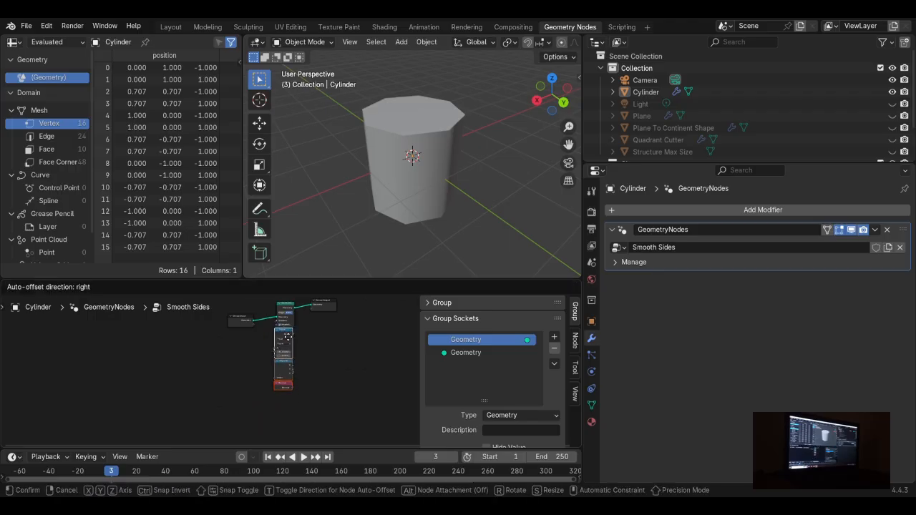
pyautogui.click(289, 338)
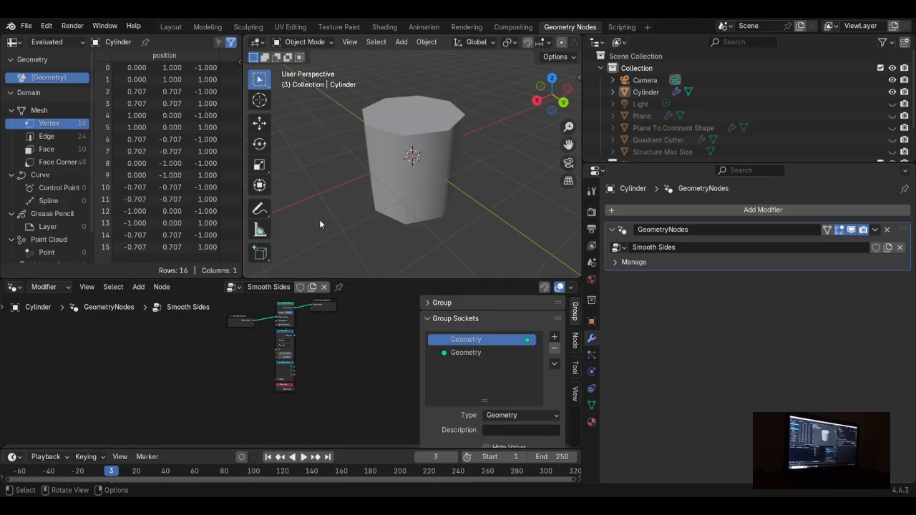
pyautogui.hotkey('ctrl', 's')
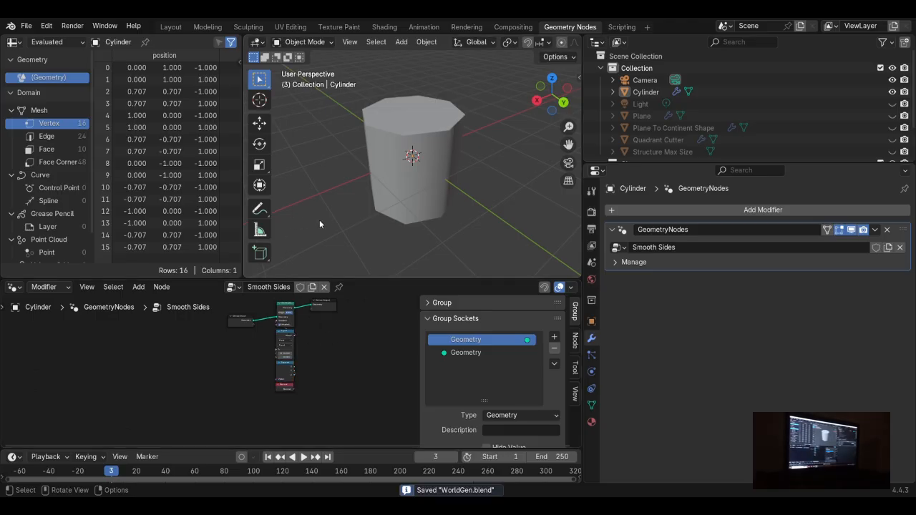
# Step: With the cylinder in Edit Mode, rename its object to Set Sides Smooth and hide it in the viewport
pyautogui.scroll(5, 393, 164)
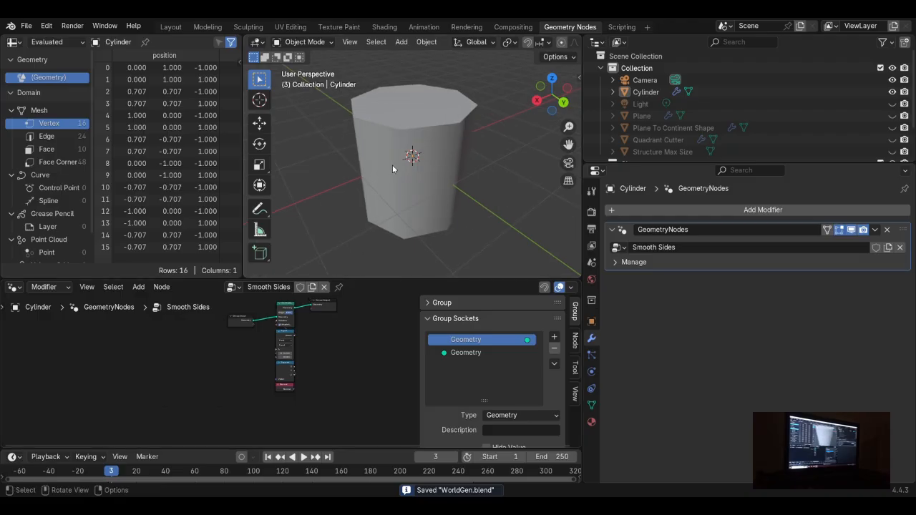
pyautogui.scroll(-8, 385, 186)
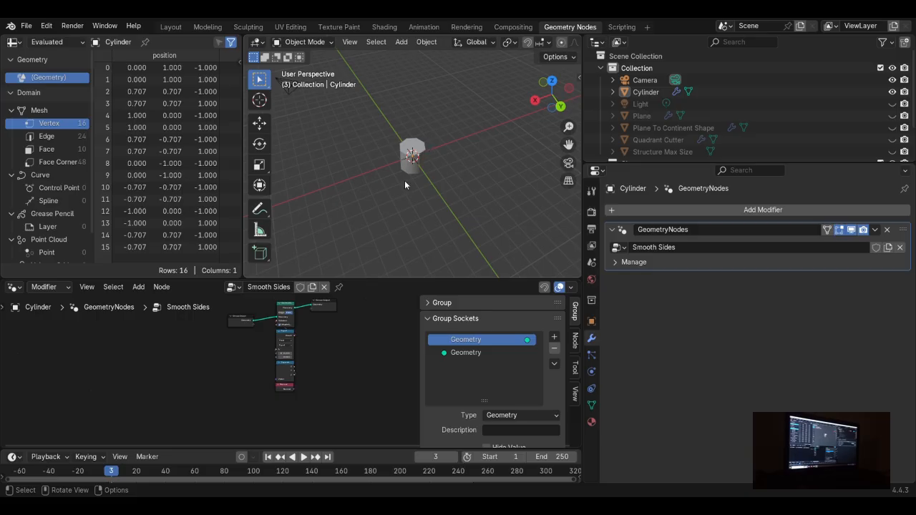
pyautogui.press('Tab')
pyautogui.doubleClick(646, 92)
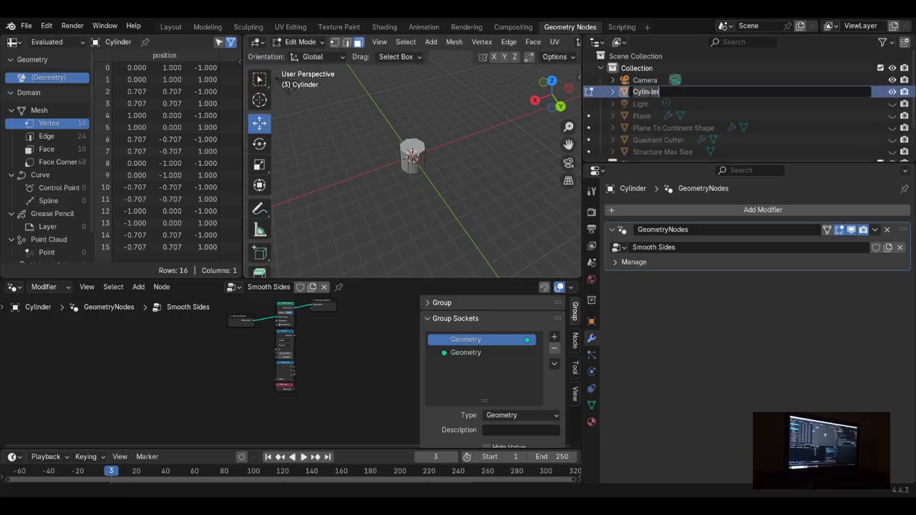
pyautogui.write('Set Sides Smooth')
pyautogui.press('Return')
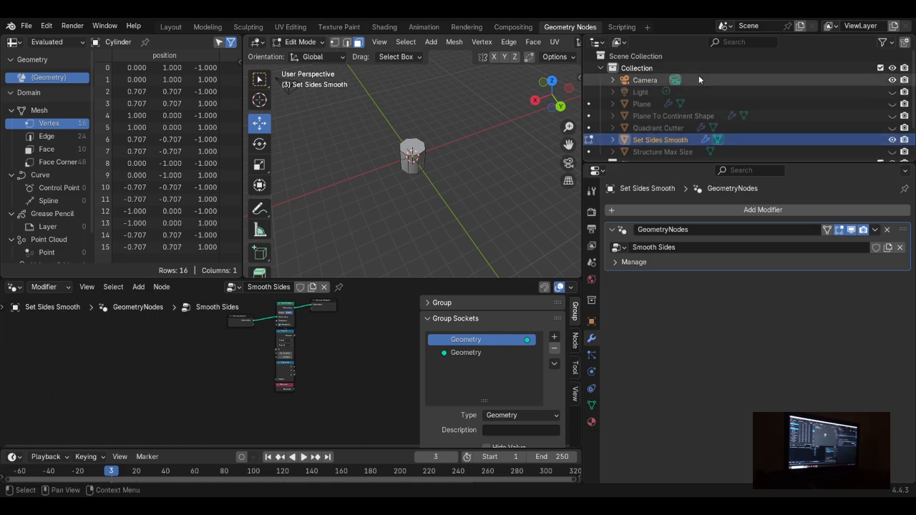
pyautogui.click(893, 141)
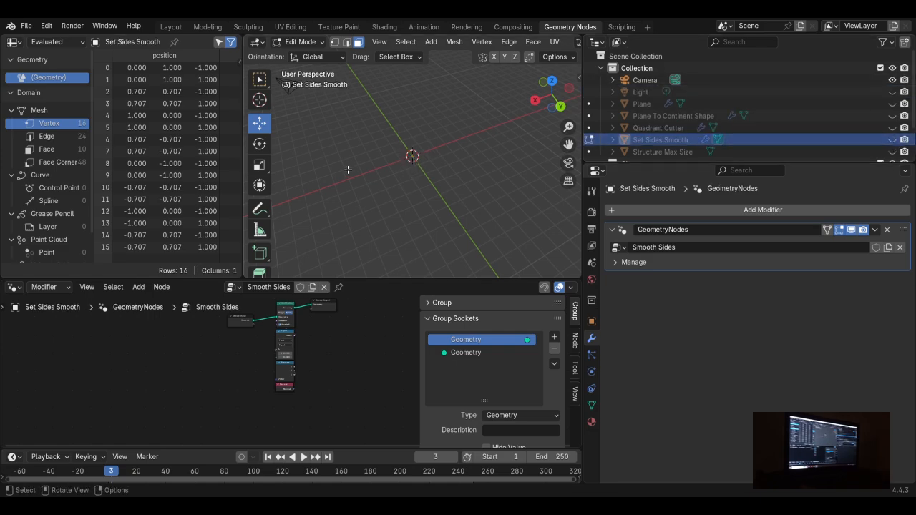
# Step: Widen the 3D viewport slightly and expose the Equal node's Epsilon as a new Group Input socket
pyautogui.moveTo(247, 92); pyautogui.dragTo(229, 110)
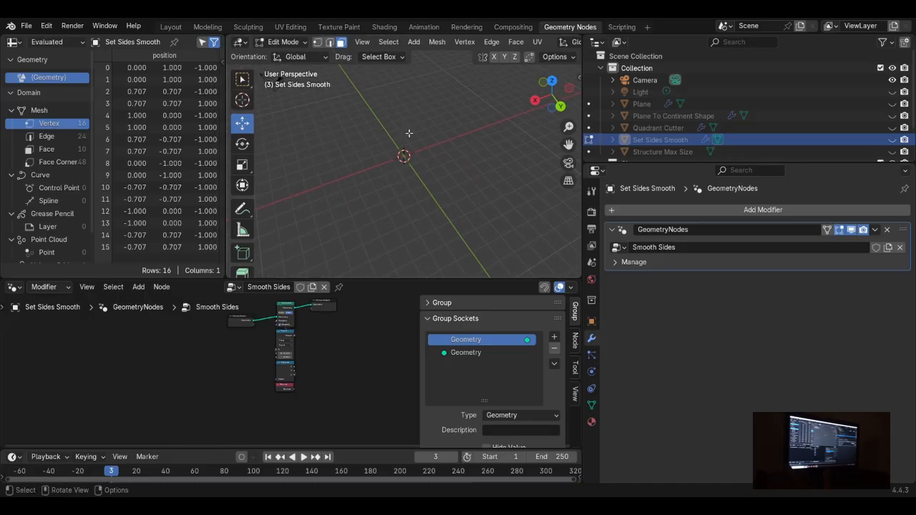
pyautogui.scroll(4, 293, 375)
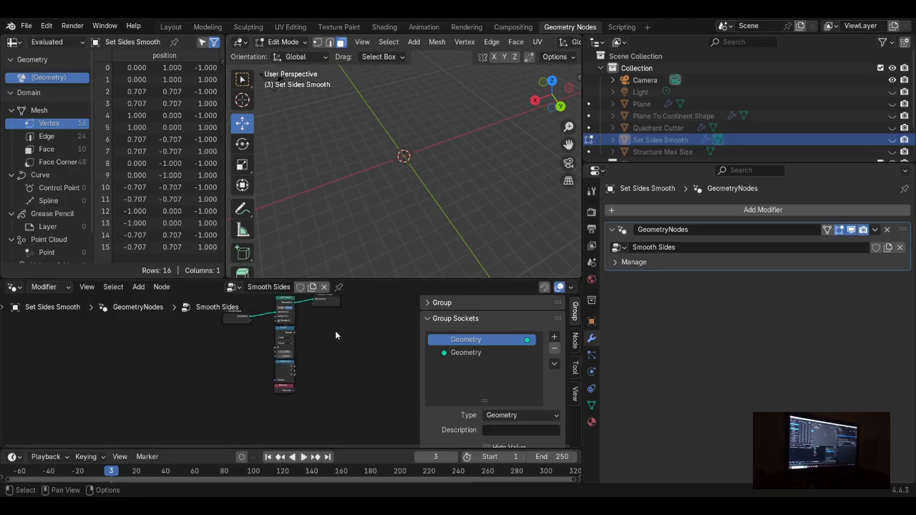
pyautogui.scroll(2, 264, 351)
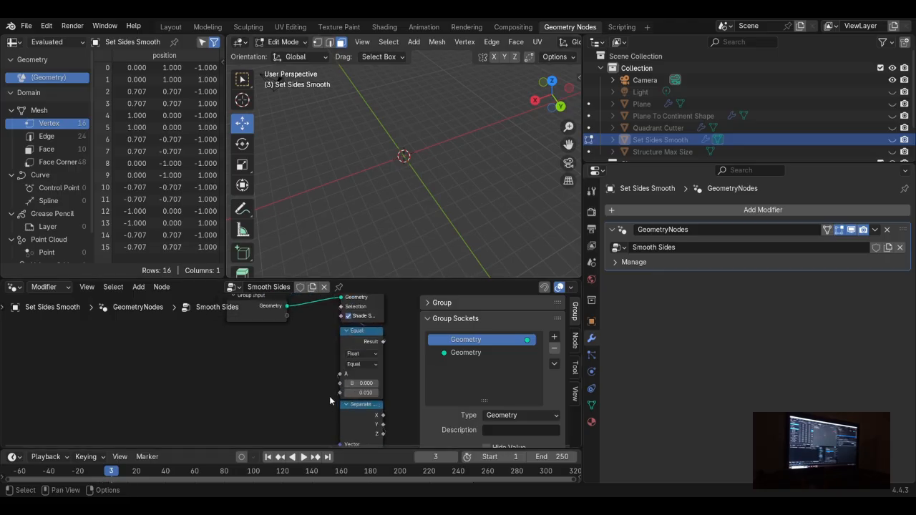
pyautogui.moveTo(340, 392); pyautogui.dragTo(287, 316)
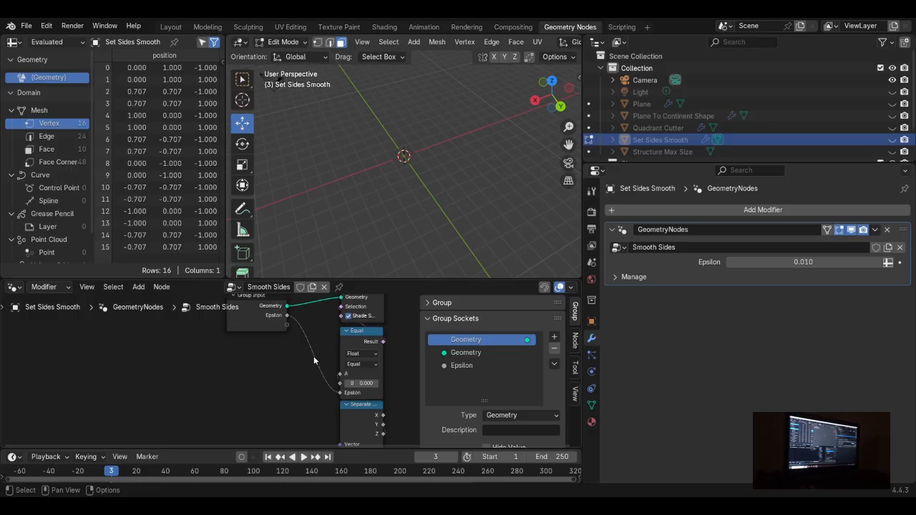
pyautogui.scroll(-1, 313, 356)
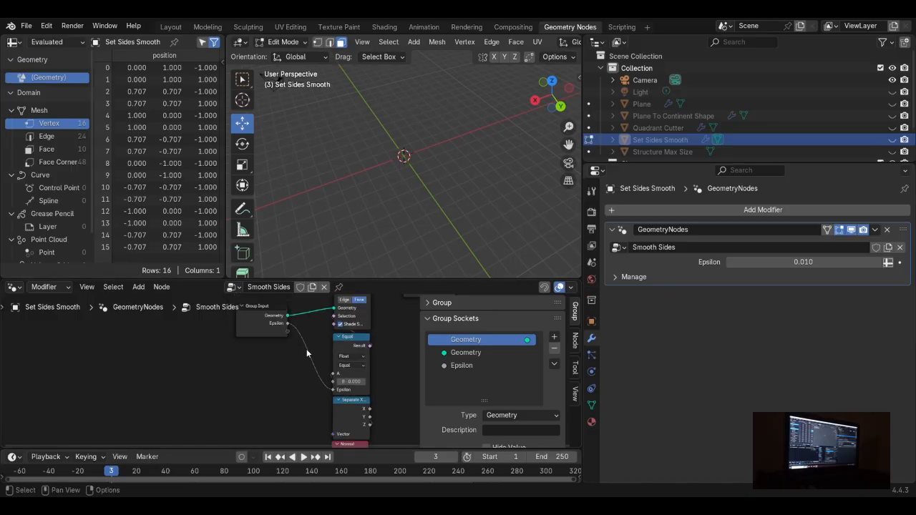
# Step: Rename the Epsilon group socket to Range
pyautogui.click(462, 366)
pyautogui.doubleClick(462, 365)
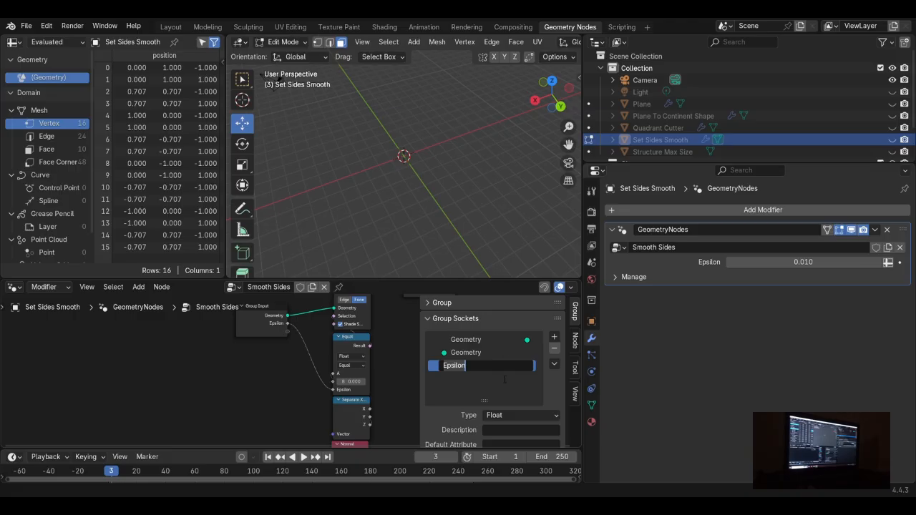
pyautogui.press('Return')
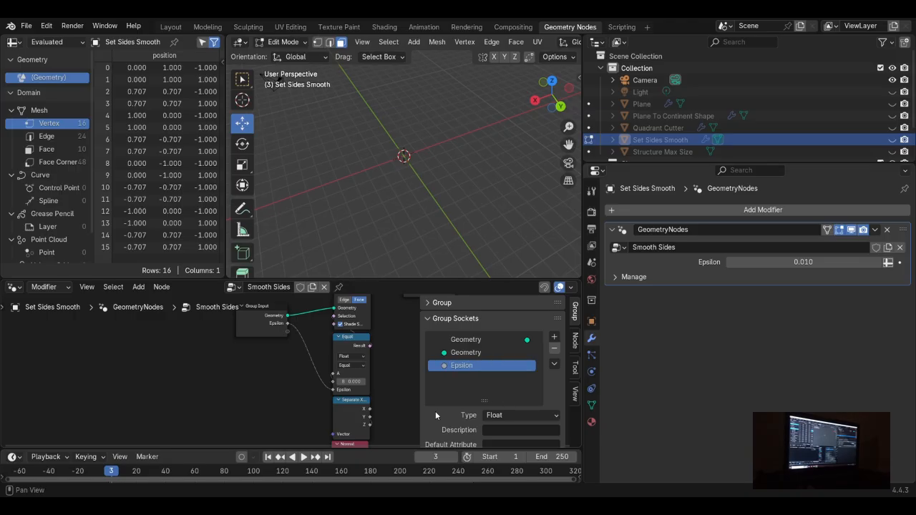
pyautogui.scroll(-3, 436, 410)
pyautogui.scroll(3, 506, 386)
pyautogui.doubleClick(462, 366)
pyautogui.write('Range')
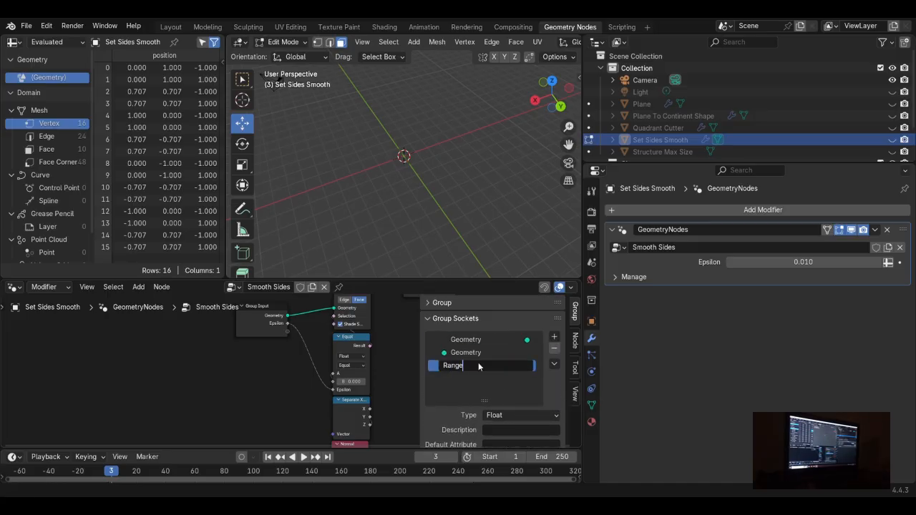
pyautogui.press('Return')
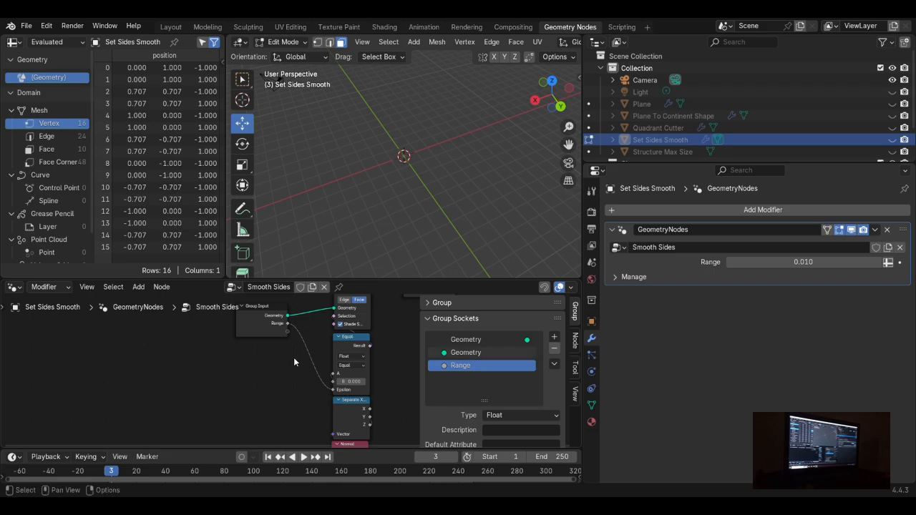
# Step: Move the Group Input node slightly closer to the Set Shade Smooth node and bring the whole node stack into view
pyautogui.scroll(-2, 304, 371)
pyautogui.moveTo(371, 354); pyautogui.dragTo(332, 429, button='middle')
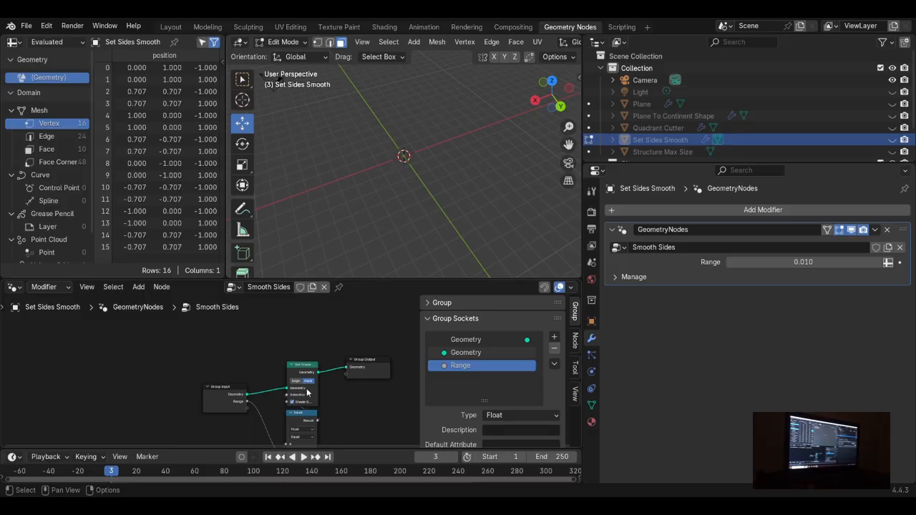
pyautogui.scroll(-2, 304, 386)
pyautogui.moveTo(230, 390); pyautogui.dragTo(235, 374)
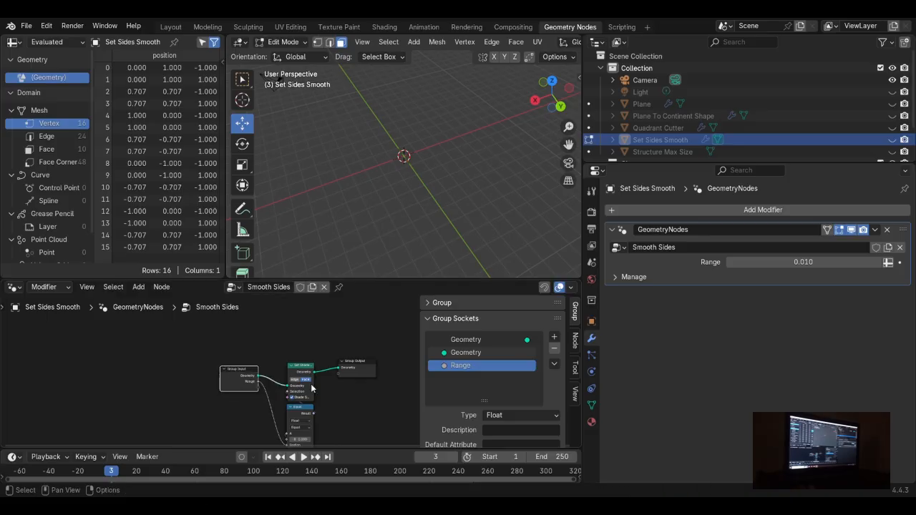
pyautogui.click(324, 401)
pyautogui.moveTo(286, 422); pyautogui.dragTo(244, 393, button='middle')
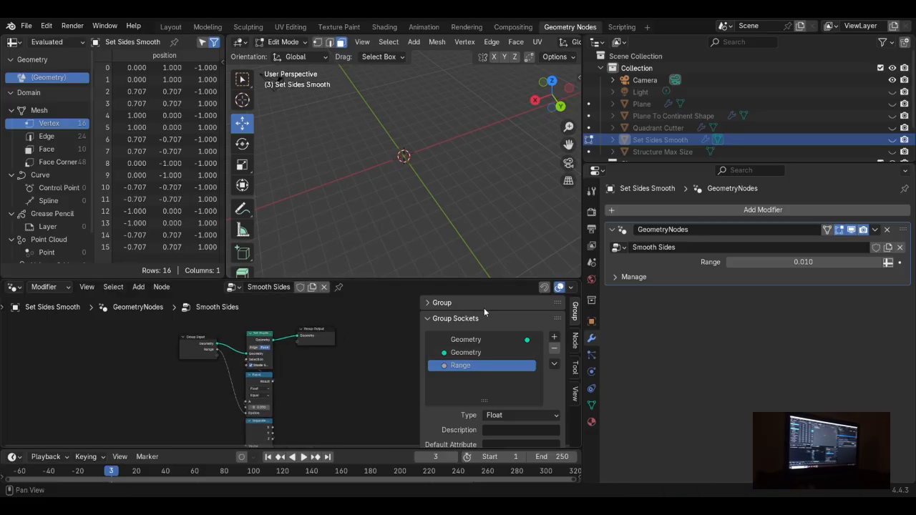
pyautogui.scroll(-3, 324, 364)
pyautogui.moveTo(289, 361); pyautogui.dragTo(281, 333, button='middle')
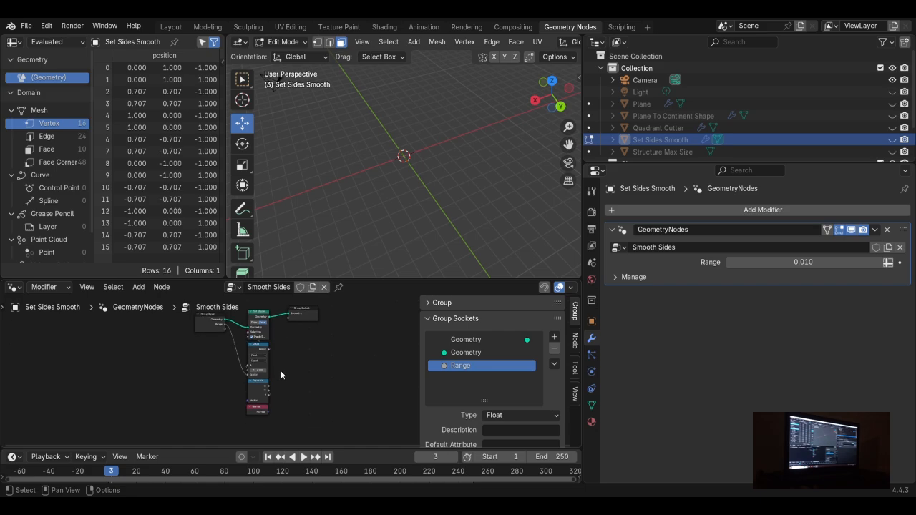
pyautogui.scroll(-3, 280, 370)
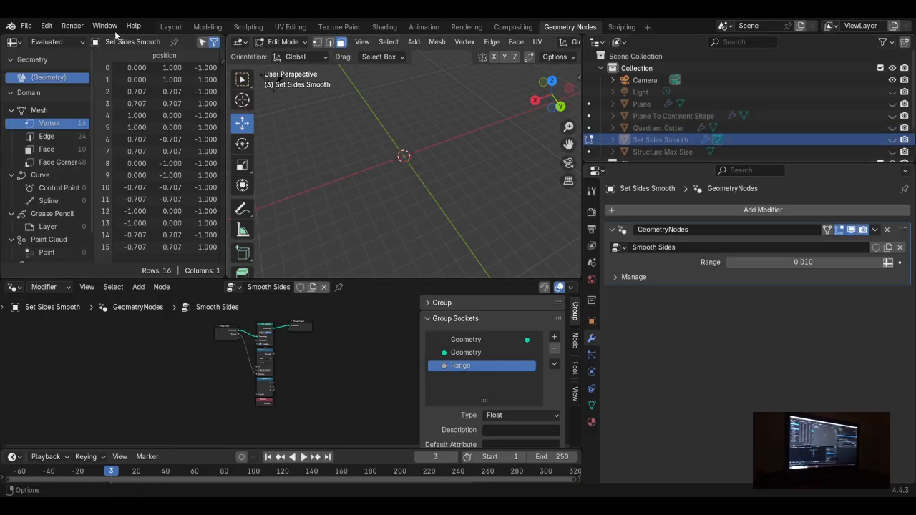
# Step: Switch to the Modeling workspace and bring the Set Sides Smooth object into view in the object list
pyautogui.click(208, 28)
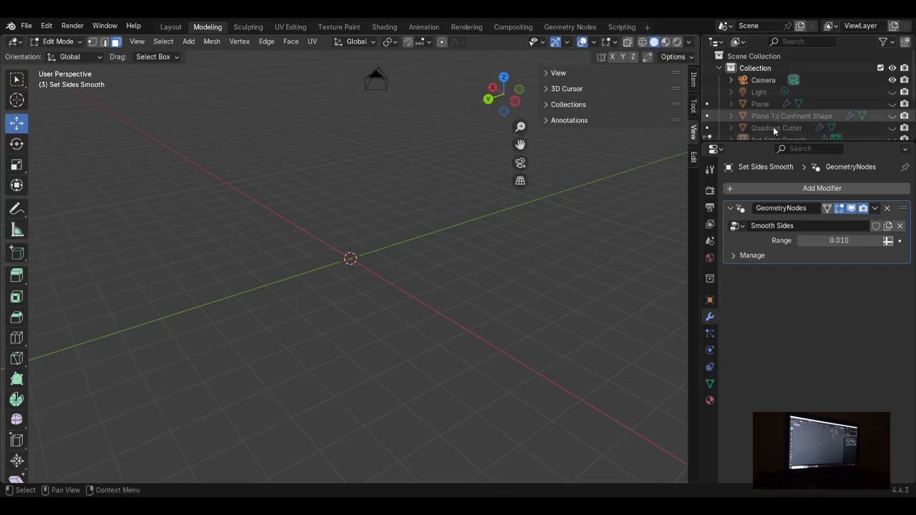
pyautogui.scroll(-4, 780, 115)
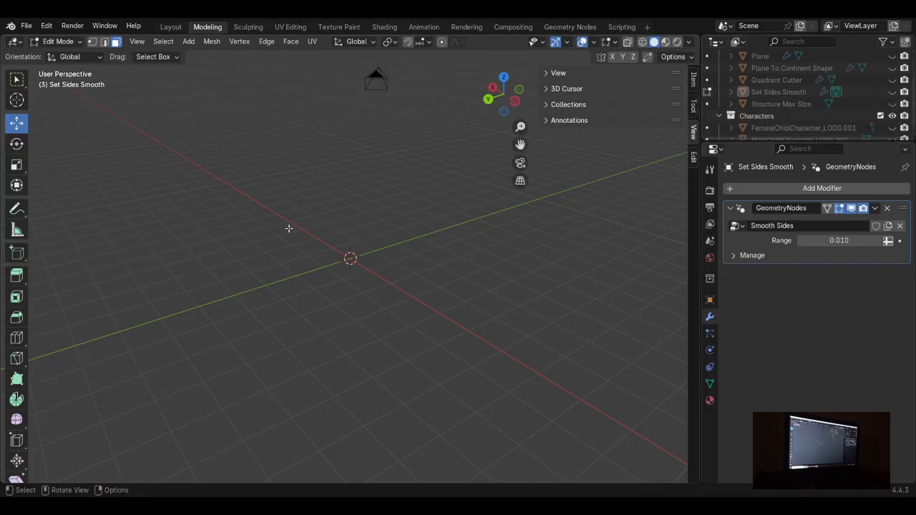
pyautogui.click(199, 42)
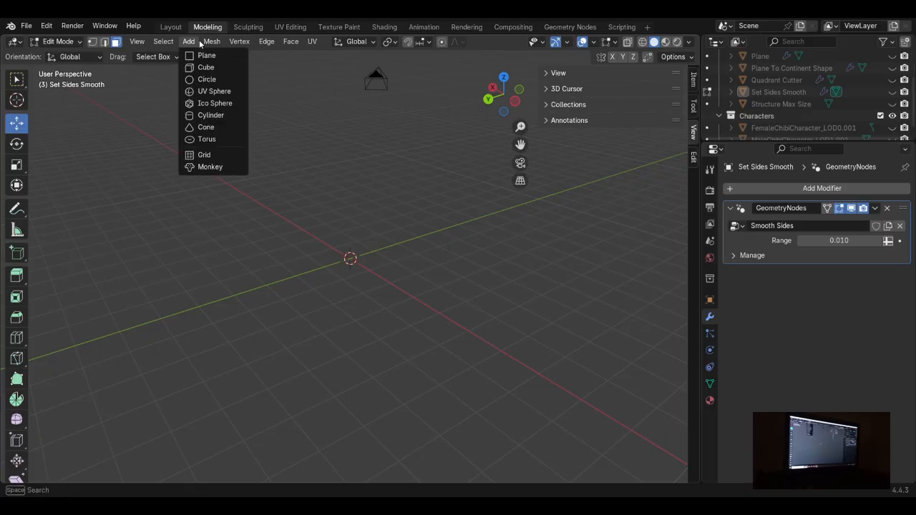
pyautogui.click(206, 55)
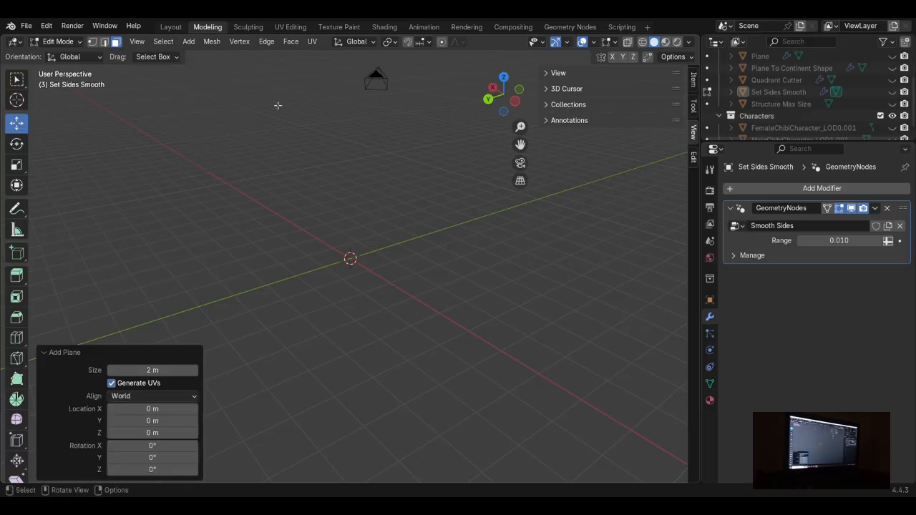
pyautogui.hotkey('ctrl', 'z')
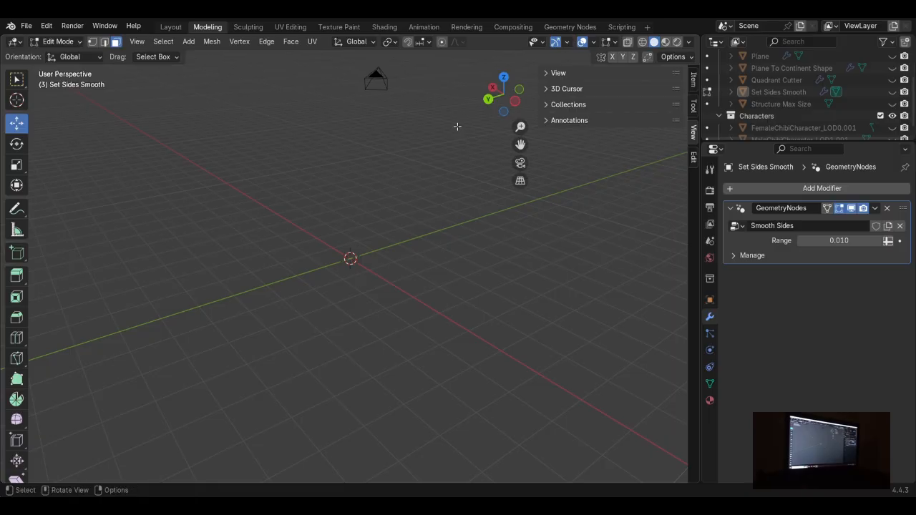
# Step: Return to Object Mode and add a plane mesh as a separate object with the default 2 m size
pyautogui.press('Tab')
pyautogui.click(159, 43)
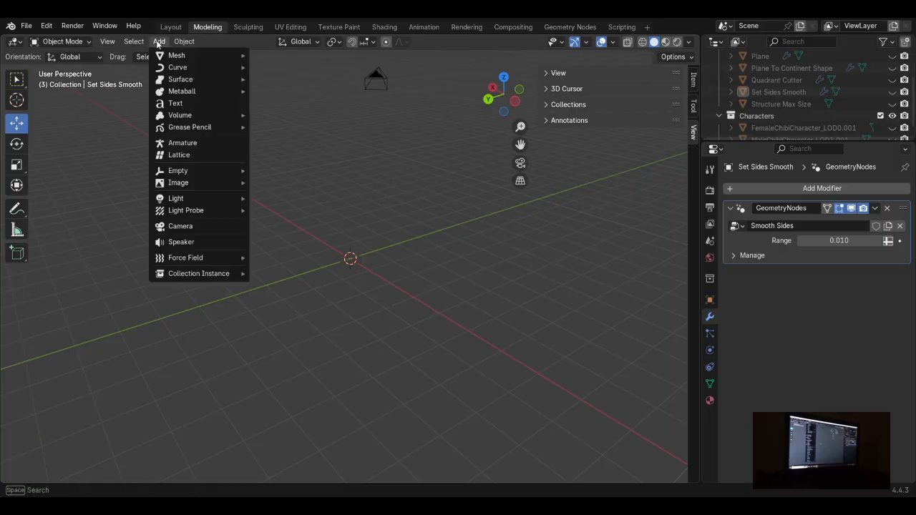
pyautogui.click(160, 41)
pyautogui.moveTo(176, 53)
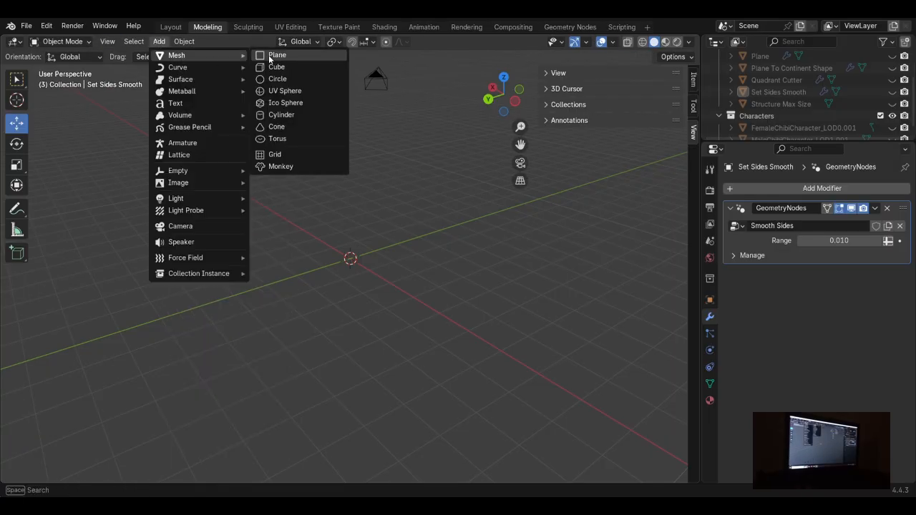
pyautogui.click(278, 53)
pyautogui.scroll(1, 420, 221)
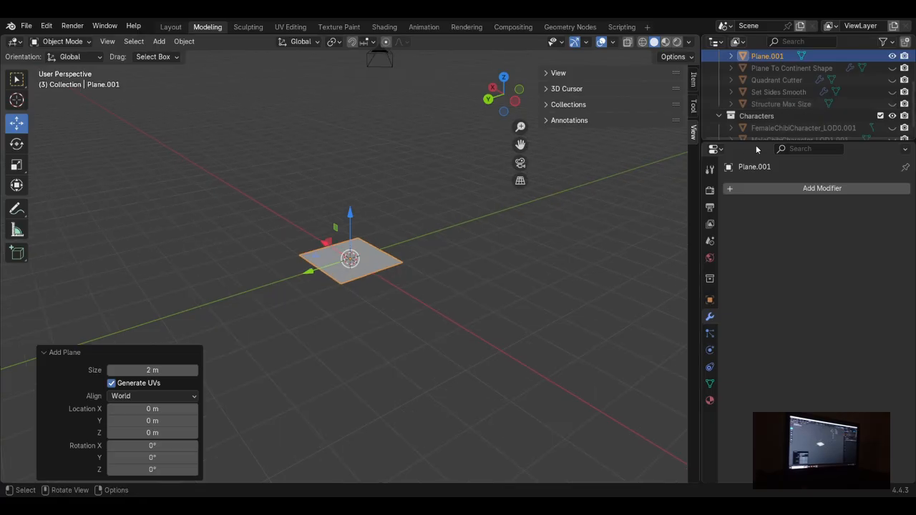
# Step: Temporarily show the Set Sides Smooth cylinder in place of the new plane to inspect its shading, and restore the plane's visibility
pyautogui.scroll(4, 794, 94)
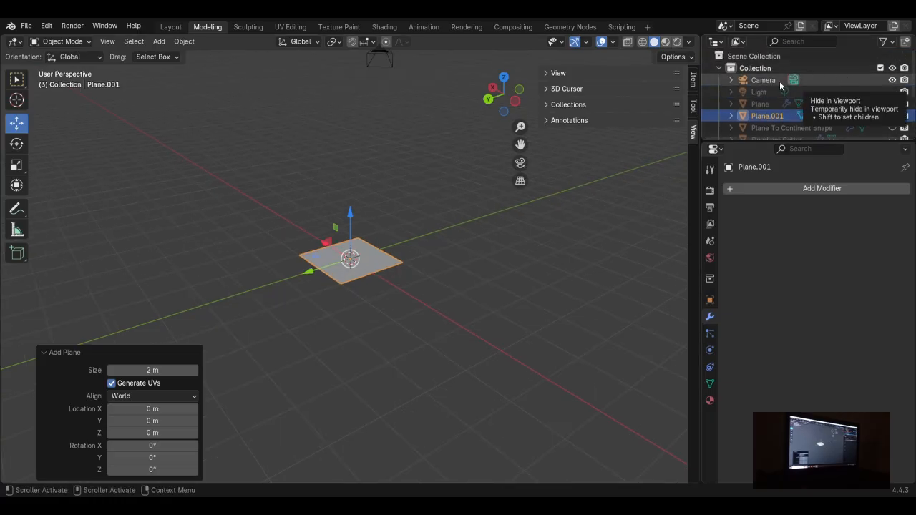
pyautogui.click(892, 116)
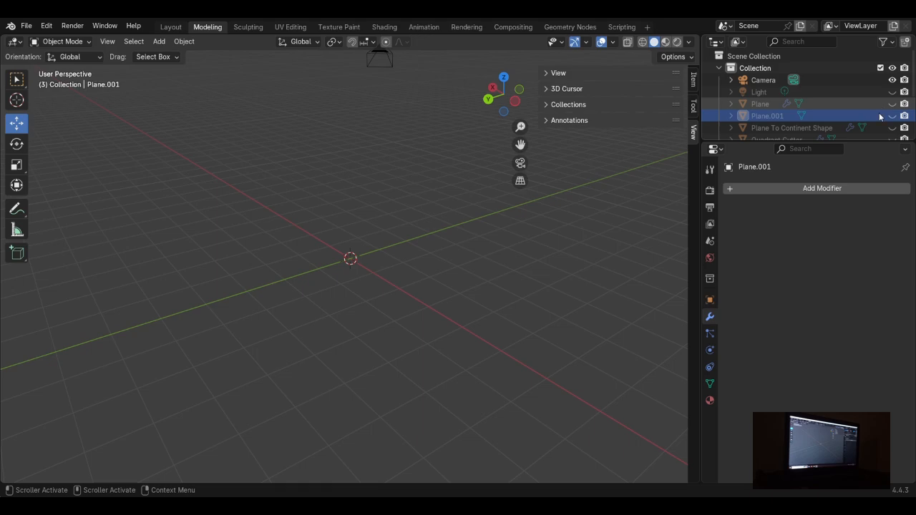
pyautogui.scroll(-2, 880, 116)
pyautogui.click(892, 104)
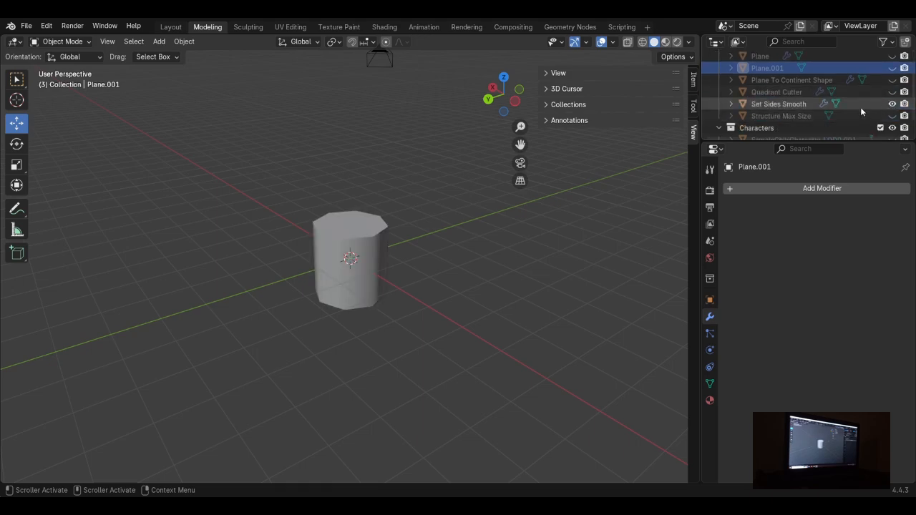
pyautogui.moveTo(315, 236); pyautogui.dragTo(368, 268, button='middle')
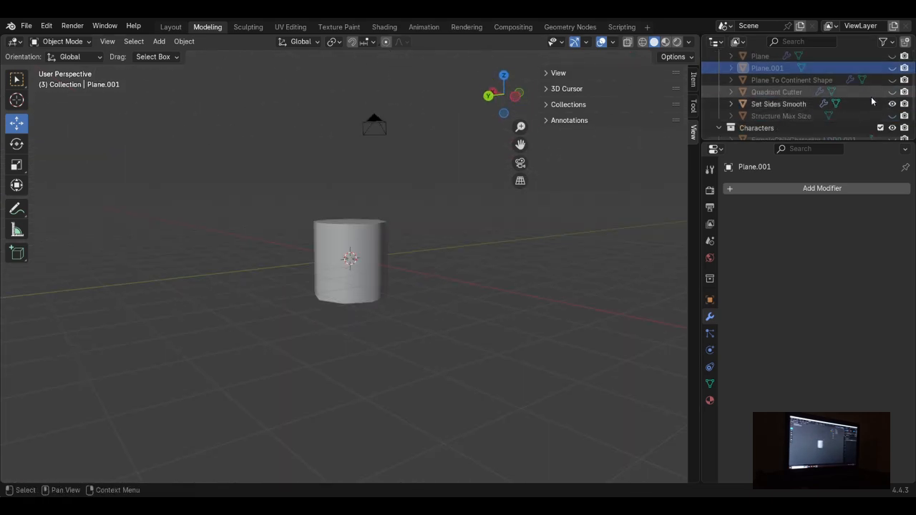
pyautogui.click(892, 105)
pyautogui.scroll(2, 796, 127)
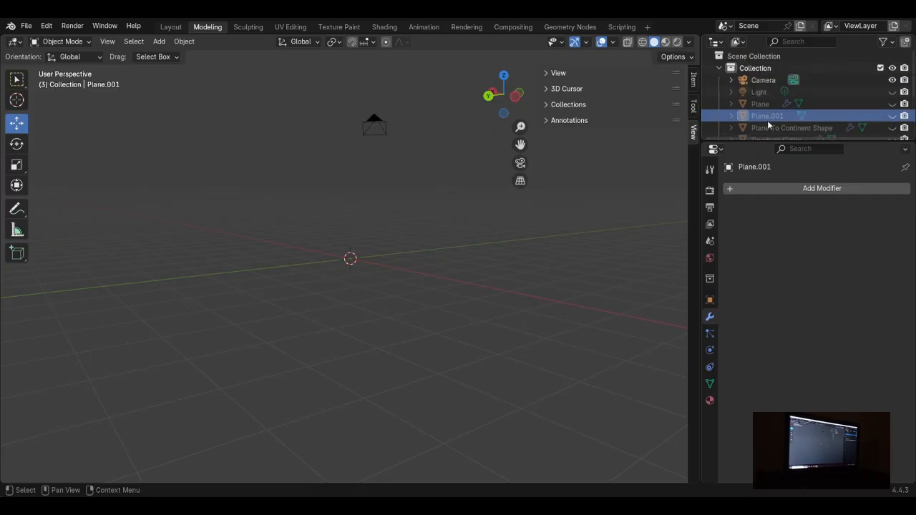
pyautogui.click(892, 116)
pyautogui.moveTo(325, 180); pyautogui.dragTo(341, 257, button='middle')
pyautogui.click(341, 257)
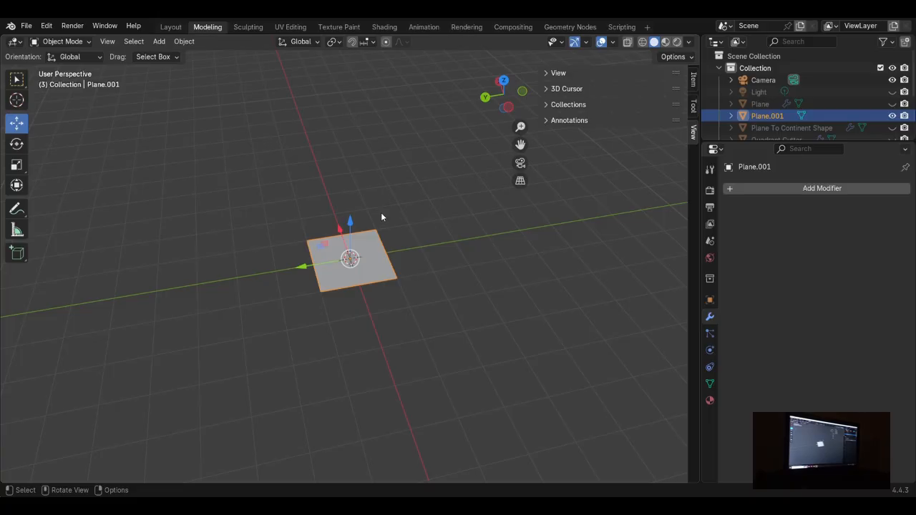
pyautogui.rightClick(381, 211)
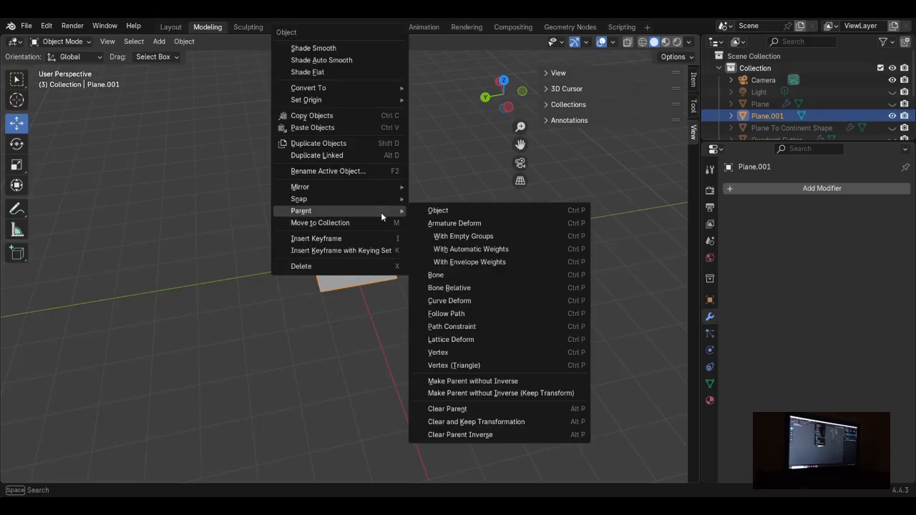
pyautogui.moveTo(464, 180); pyautogui.dragTo(365, 242, button='middle')
pyautogui.scroll(4, 360, 241)
pyautogui.rightClick(360, 241)
pyautogui.moveTo(356, 185)
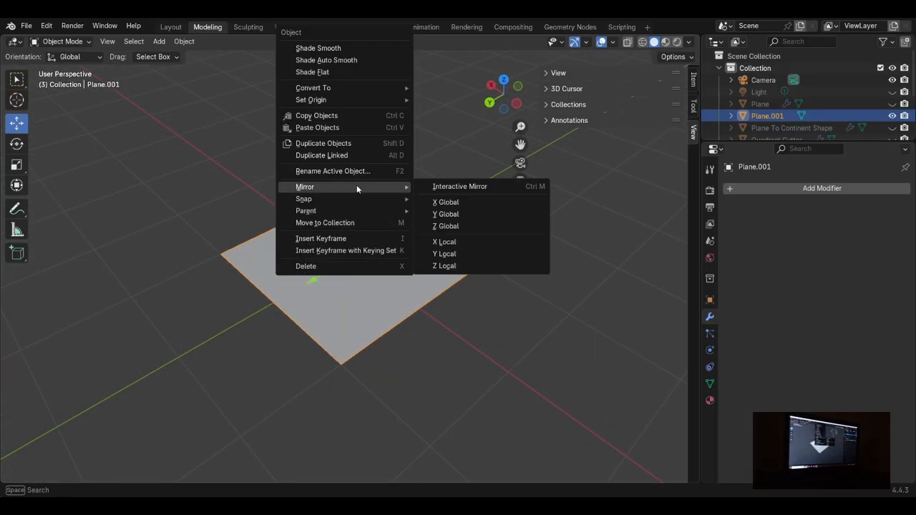
pyautogui.click(442, 224)
pyautogui.hotkey('ctrl', 'z')
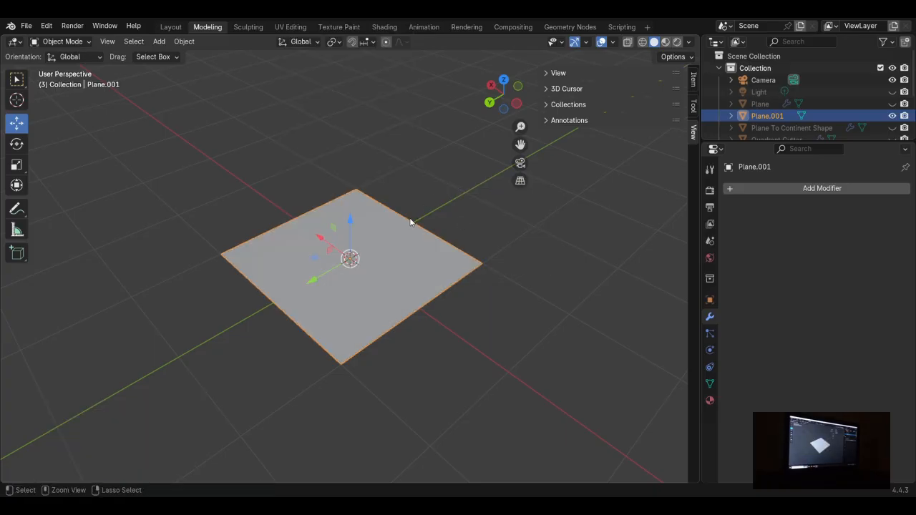
pyautogui.click(410, 216)
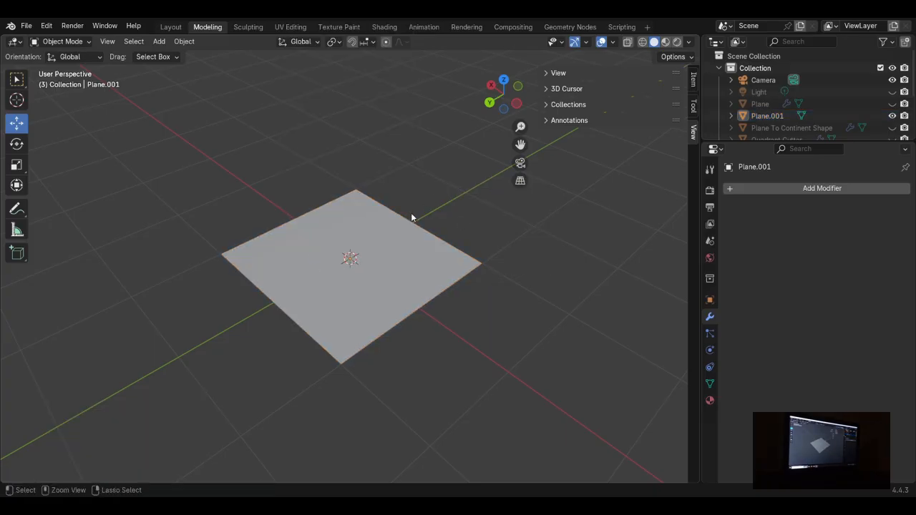
pyautogui.click(892, 116)
pyautogui.click(893, 116)
# Step: Unhide the Structure Max Size cube and frame it in the viewport
pyautogui.scroll(-3, 816, 120)
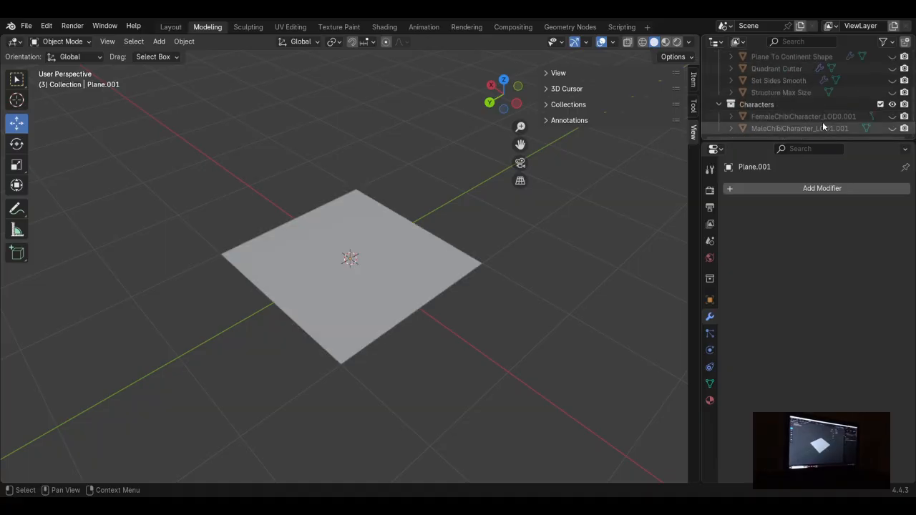
pyautogui.scroll(2, 820, 121)
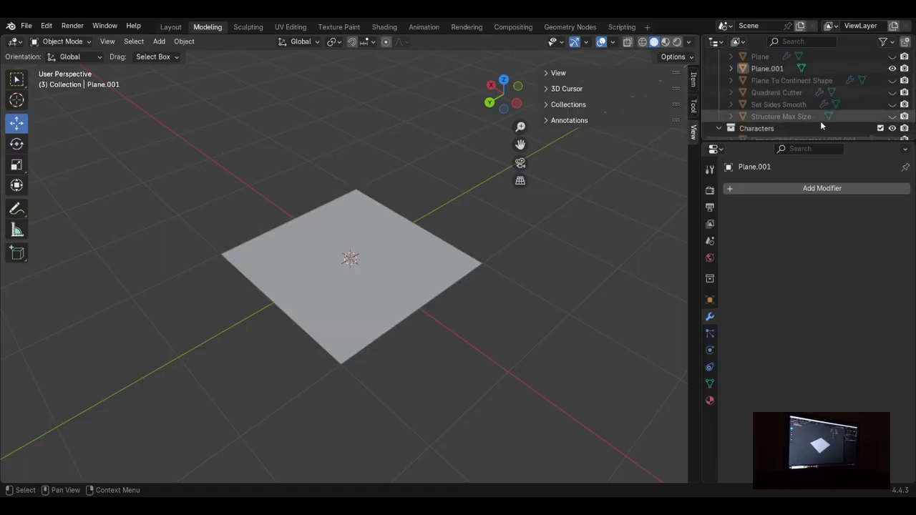
pyautogui.click(892, 116)
pyautogui.scroll(-20, 478, 273)
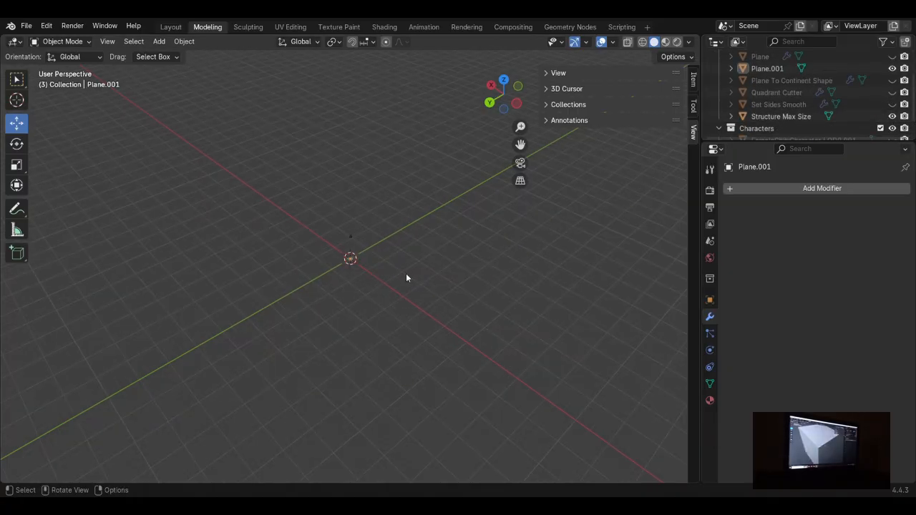
pyautogui.scroll(15, 406, 274)
pyautogui.moveTo(392, 267); pyautogui.dragTo(287, 256, button='middle')
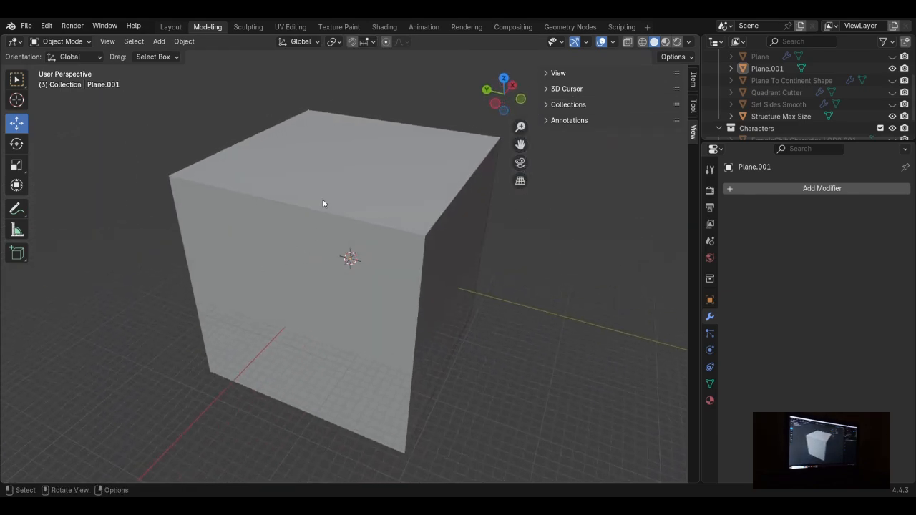
# Step: Examine the Structure Max Size cube from several angles and distances to judge the maximum build volume
pyautogui.moveTo(521, 281); pyautogui.dragTo(481, 286, button='middle')
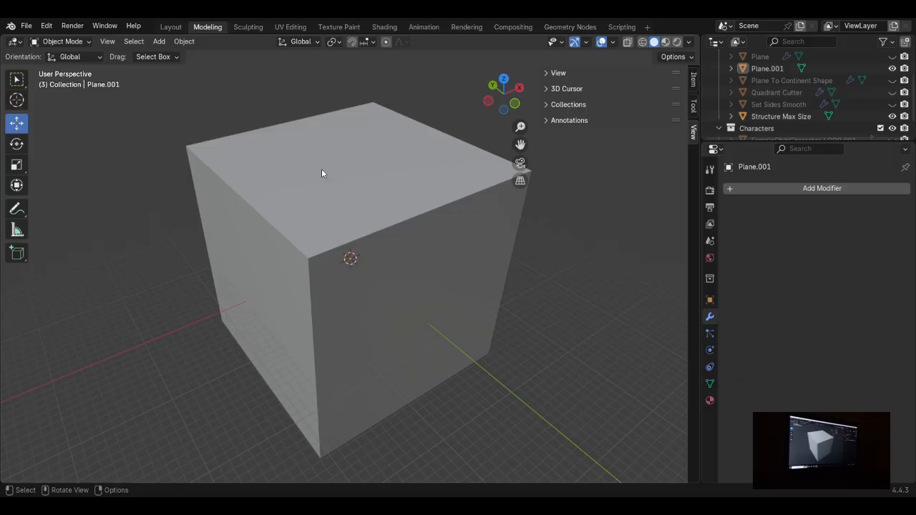
pyautogui.scroll(4, 367, 283)
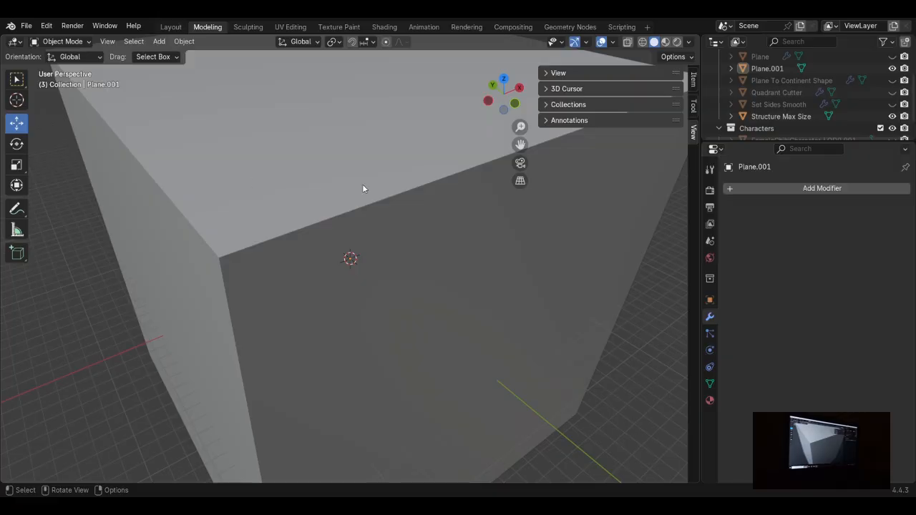
pyautogui.moveTo(366, 190); pyautogui.dragTo(338, 260, button='middle')
pyautogui.scroll(2, 337, 259)
pyautogui.scroll(-4, 338, 263)
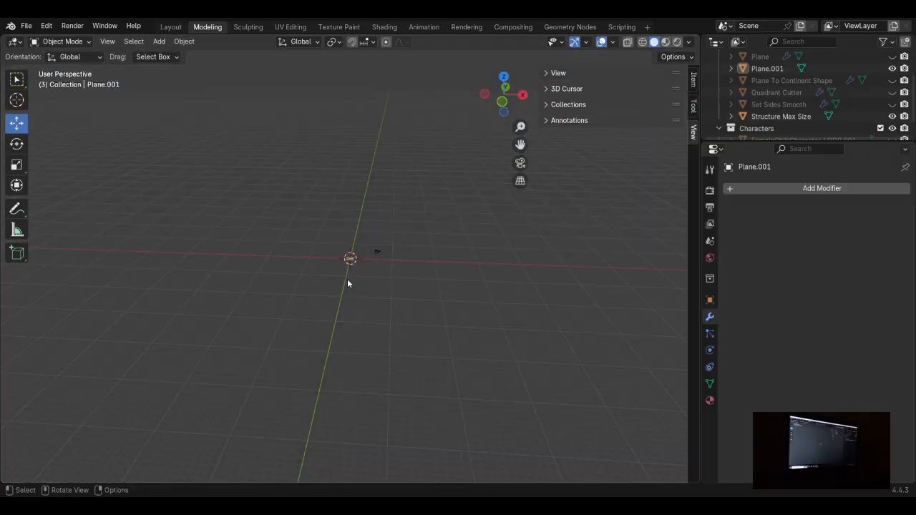
pyautogui.scroll(3, 348, 278)
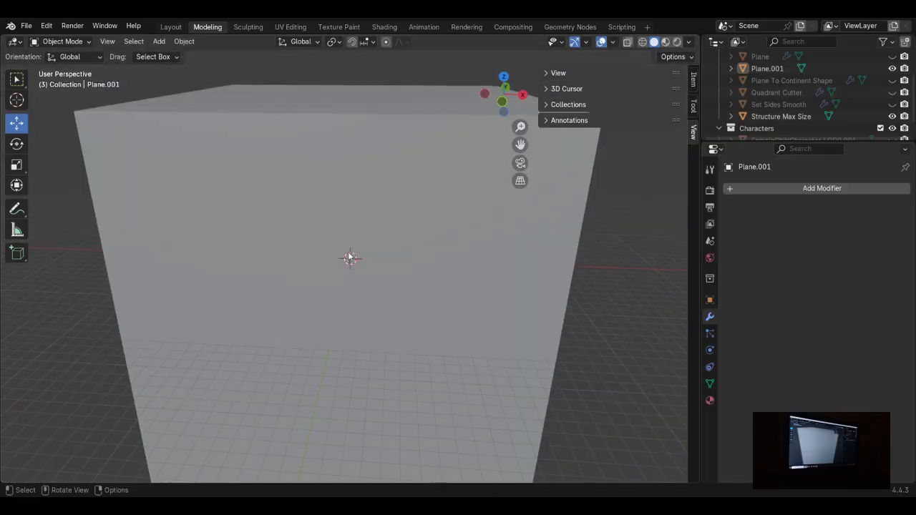
pyautogui.scroll(-2, 339, 216)
pyautogui.moveTo(338, 217); pyautogui.dragTo(360, 234, button='middle')
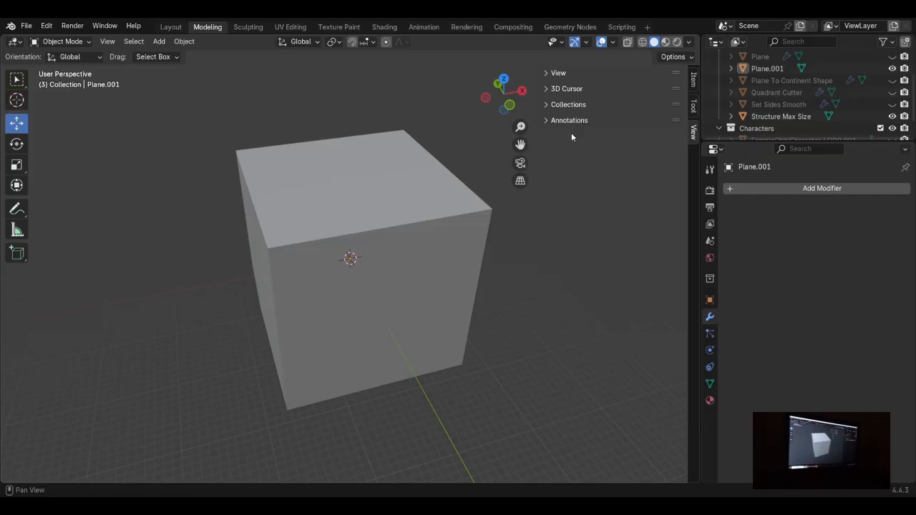
pyautogui.scroll(6, 388, 204)
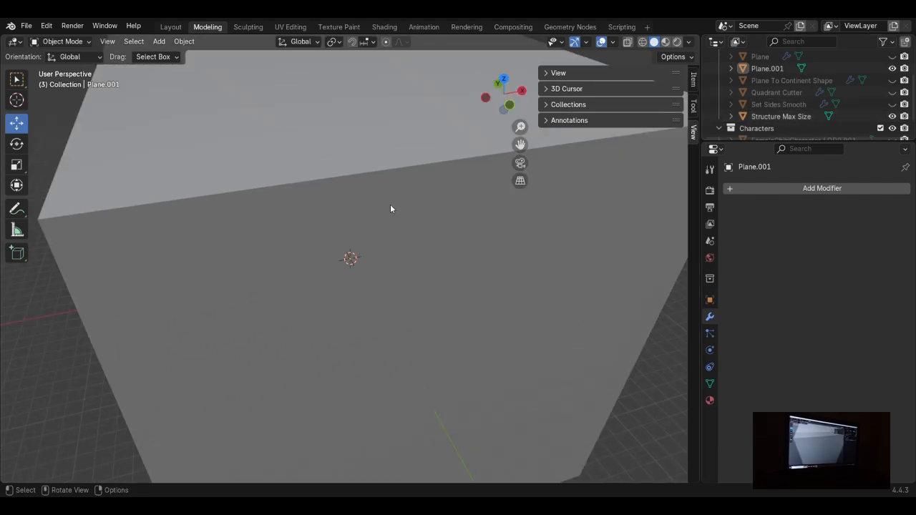
# Step: Hide the Structure Max Size cube in the viewport and select the new plane, Plane.001
pyautogui.click(891, 116)
pyautogui.scroll(3, 866, 123)
pyautogui.click(814, 114)
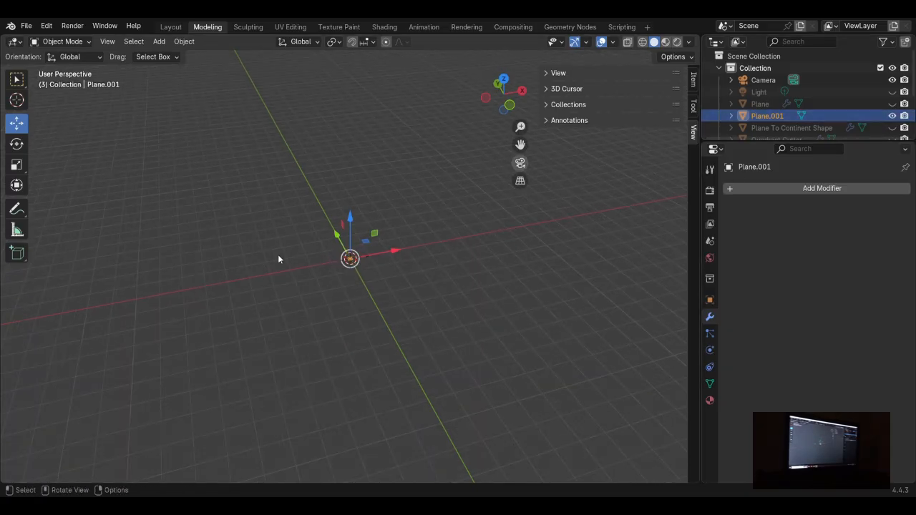
# Step: Try moving the 3D cursor to 160 m on the X axis
pyautogui.click(553, 77)
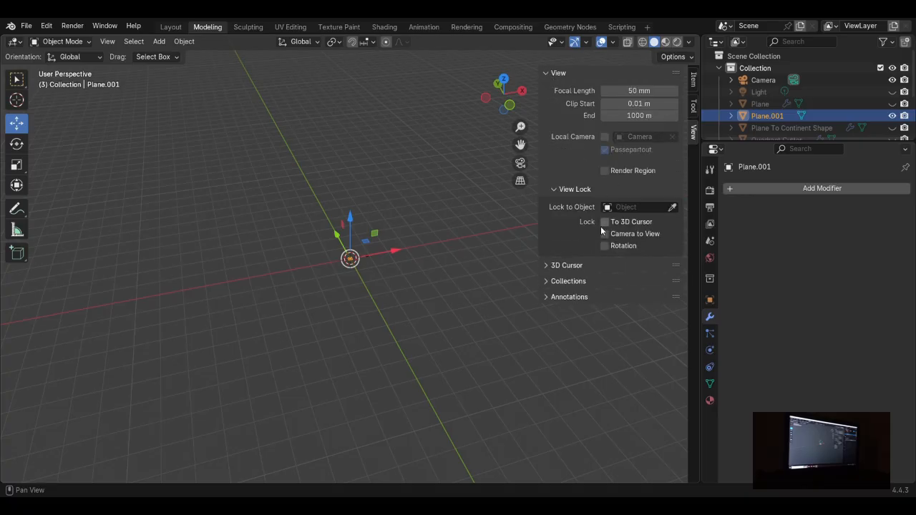
pyautogui.click(545, 72)
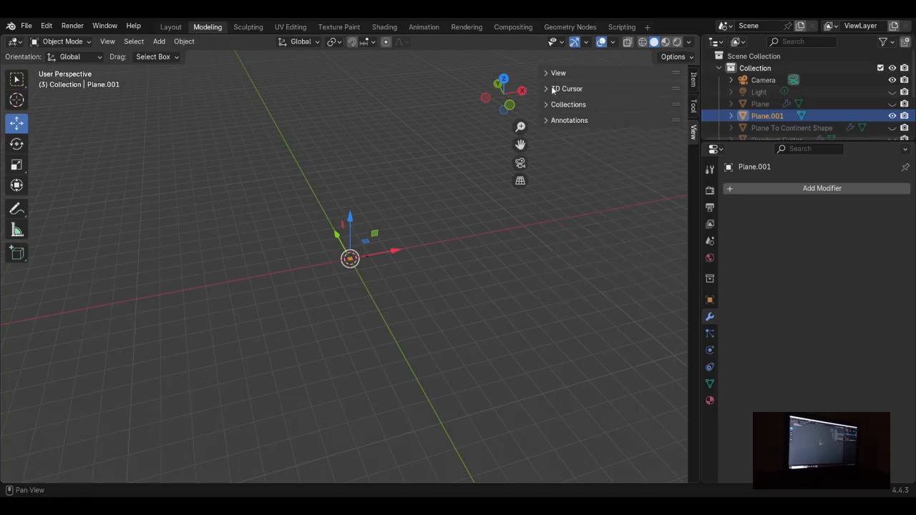
pyautogui.click(553, 89)
pyautogui.click(594, 119)
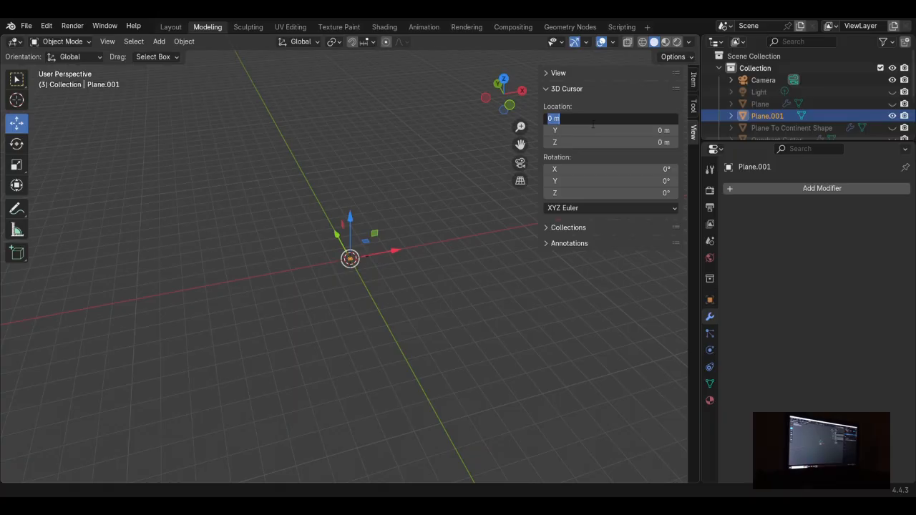
pyautogui.write('160')
pyautogui.press('Return')
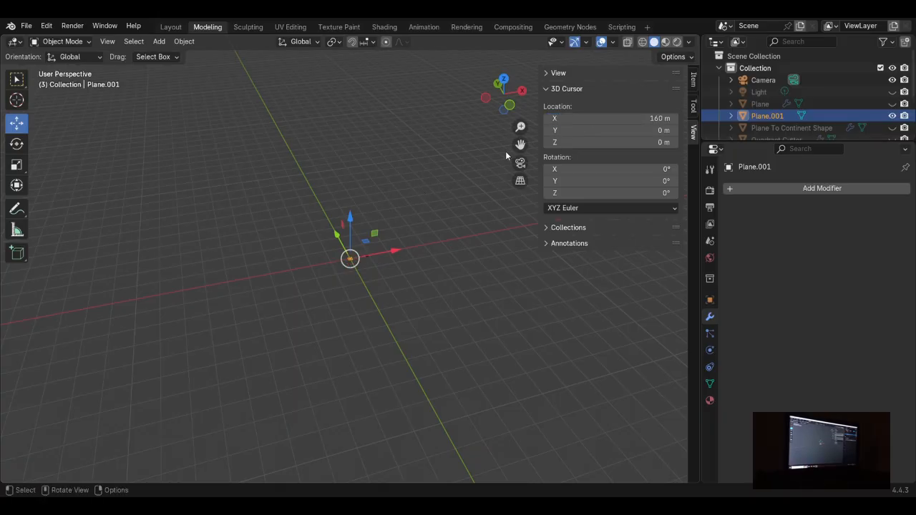
# Step: Return the 3D cursor's X location to 0 m
pyautogui.click(584, 131)
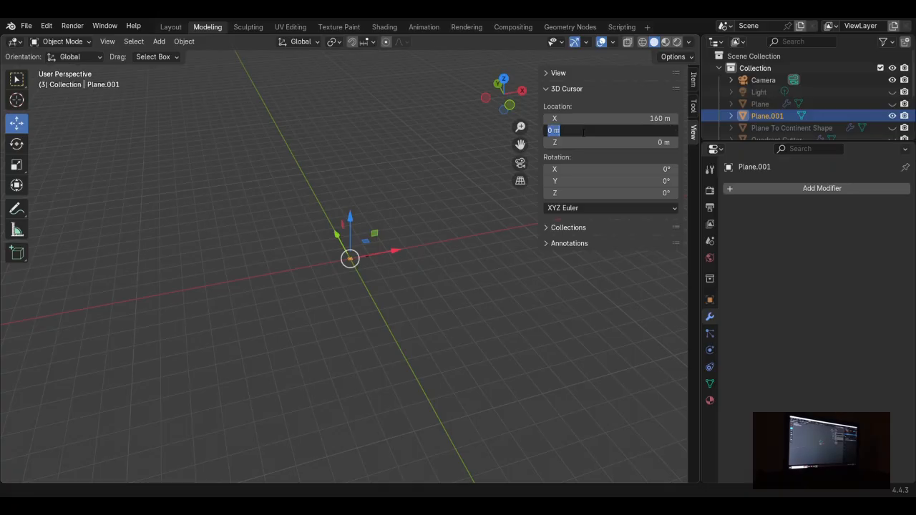
pyautogui.press('Return')
pyautogui.click(619, 119)
pyautogui.write('0')
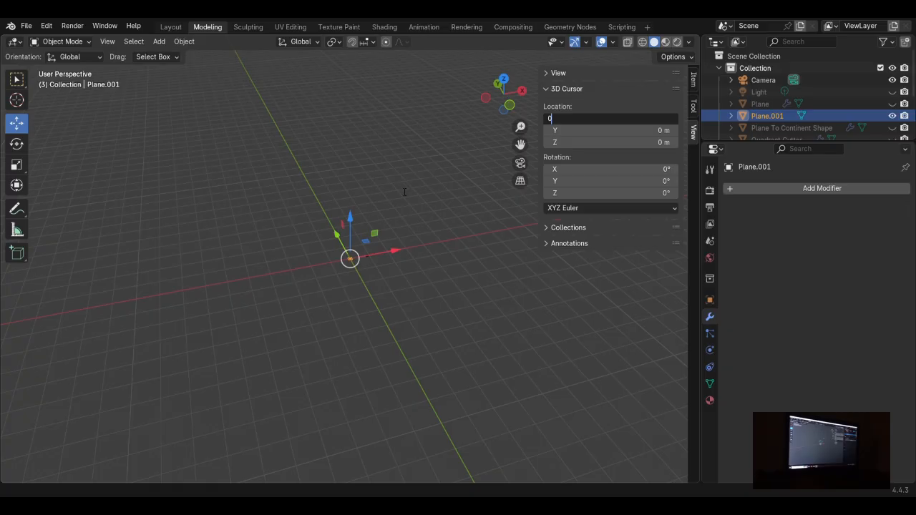
pyautogui.press('Return')
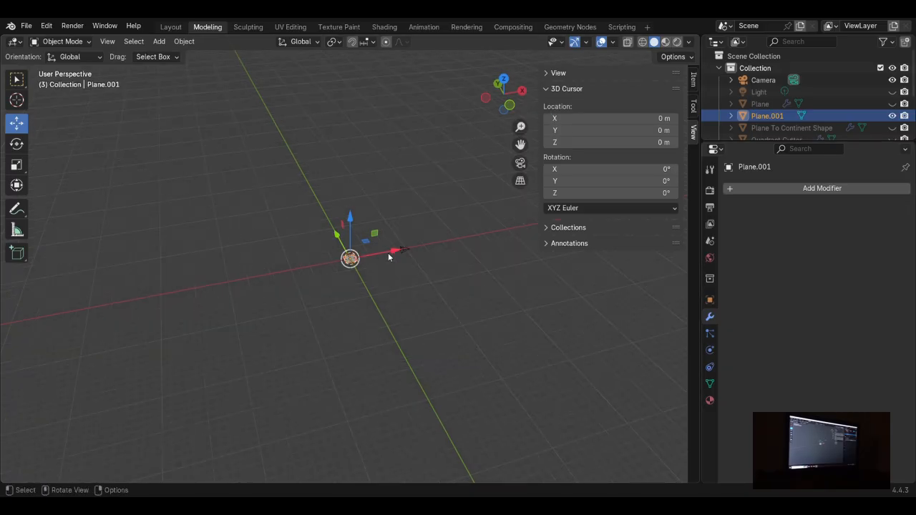
pyautogui.moveTo(415, 210); pyautogui.dragTo(420, 251, button='middle')
pyautogui.press('Tab')
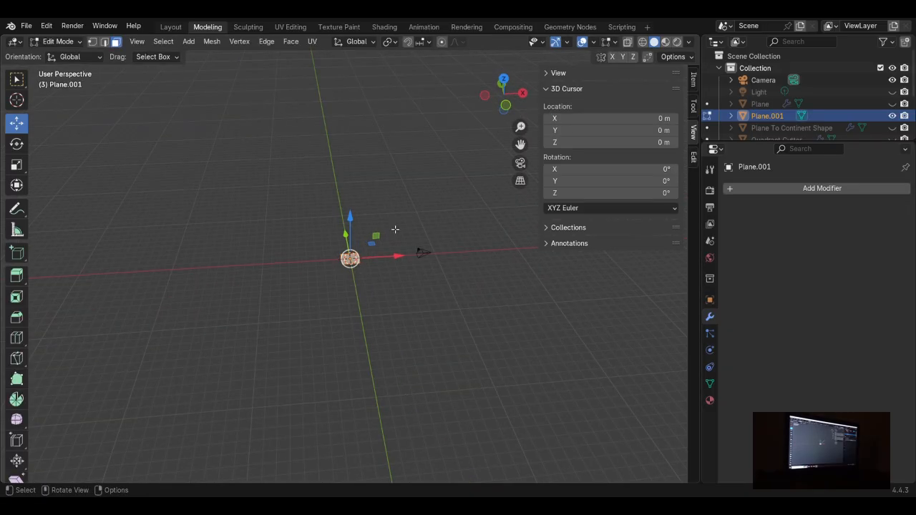
pyautogui.scroll(9, 395, 229)
pyautogui.press('Tab')
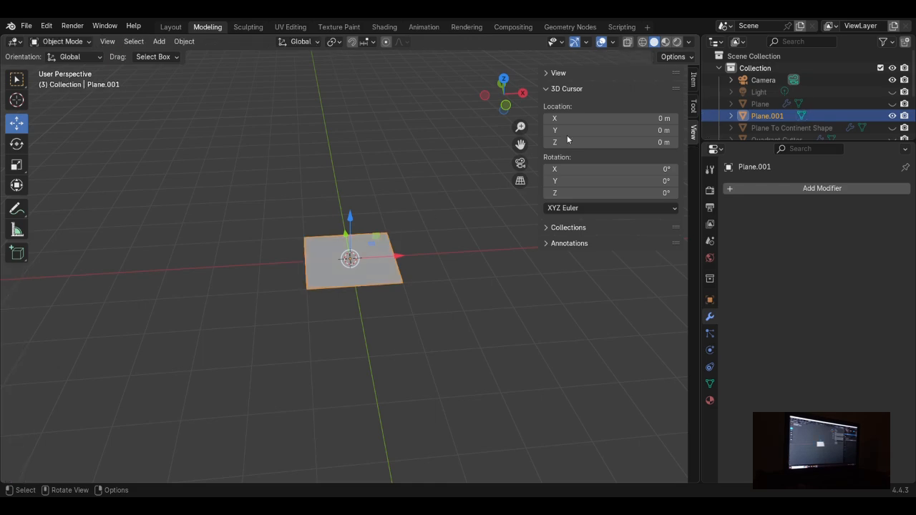
pyautogui.click(575, 73)
pyautogui.click(590, 190)
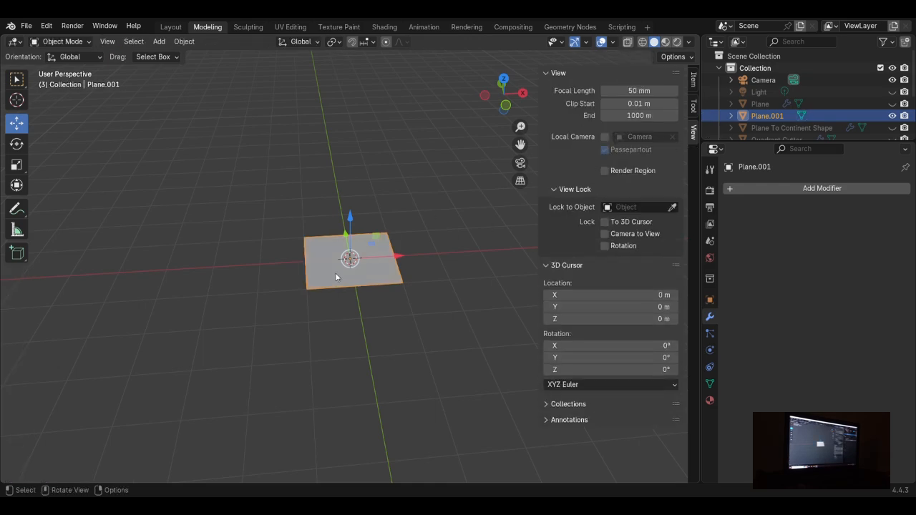
pyautogui.click(321, 221)
pyautogui.click(362, 258)
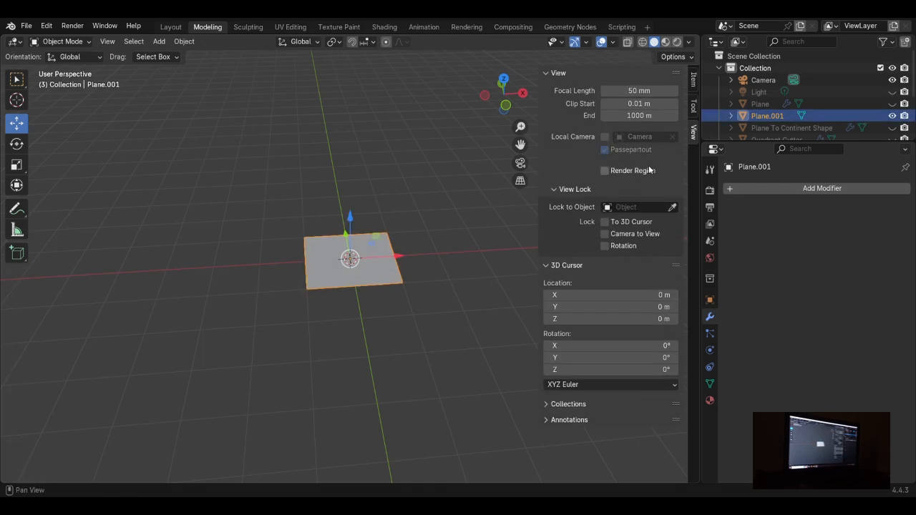
pyautogui.click(544, 71)
pyautogui.click(546, 89)
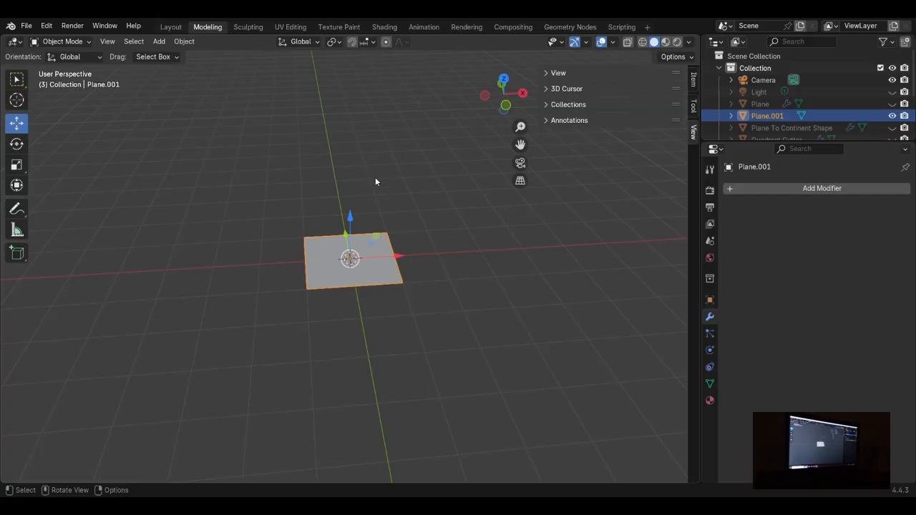
pyautogui.scroll(2, 343, 229)
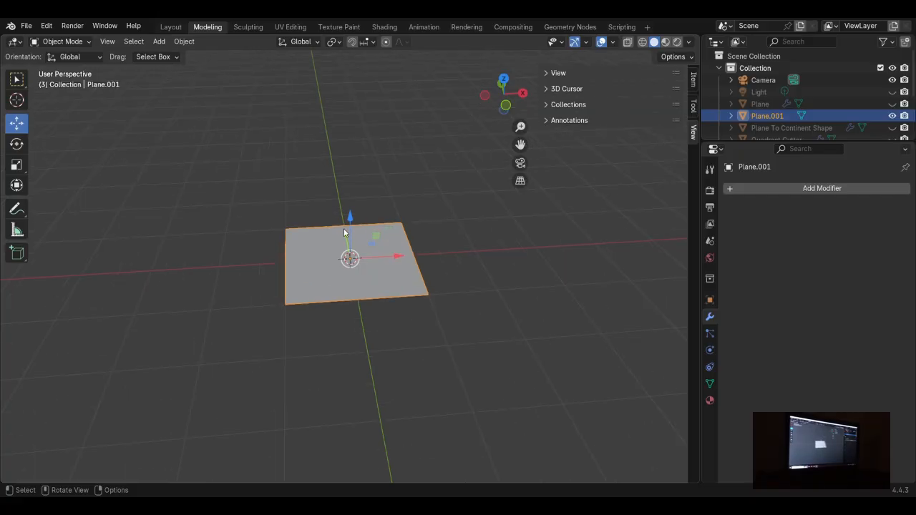
pyautogui.rightClick(305, 231)
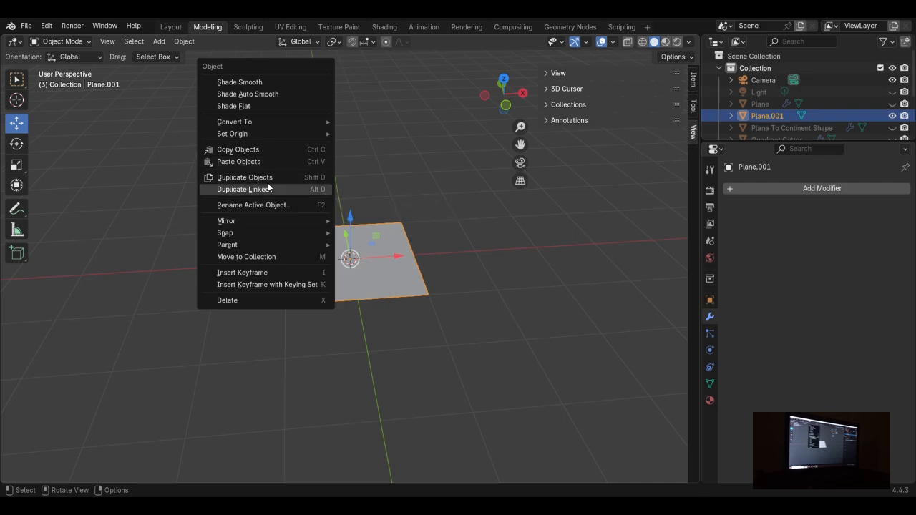
pyautogui.moveTo(259, 218)
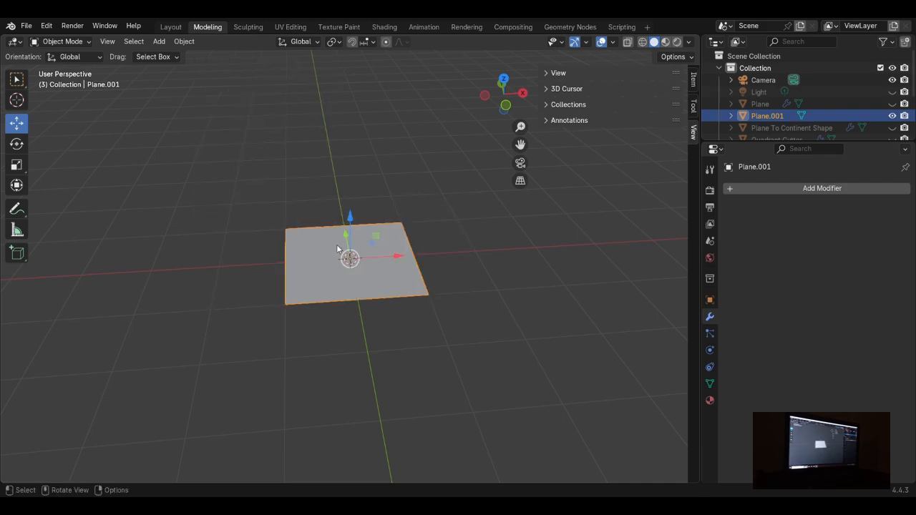
pyautogui.rightClick(336, 239)
pyautogui.moveTo(366, 235)
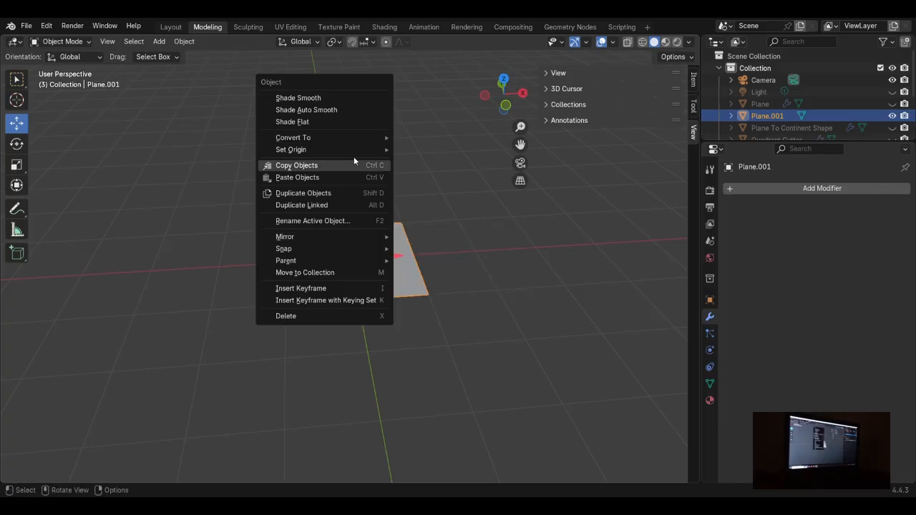
pyautogui.moveTo(343, 149)
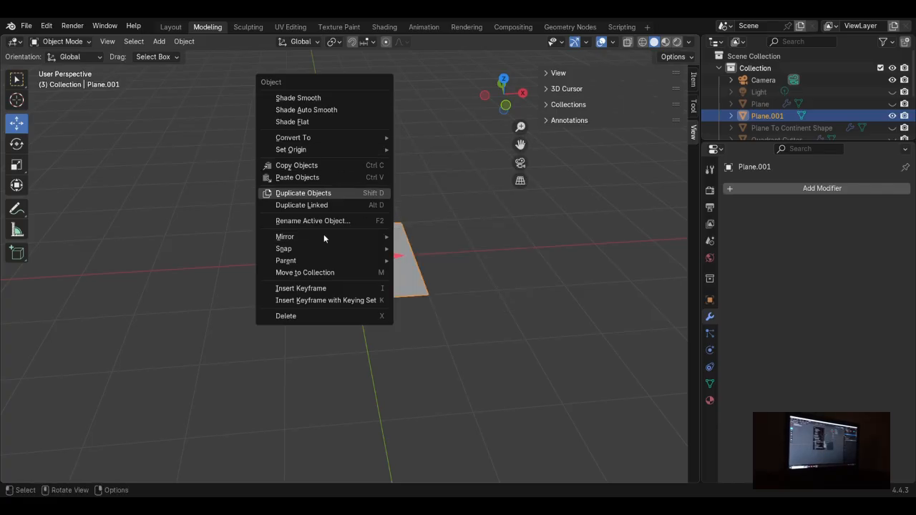
pyautogui.moveTo(321, 239)
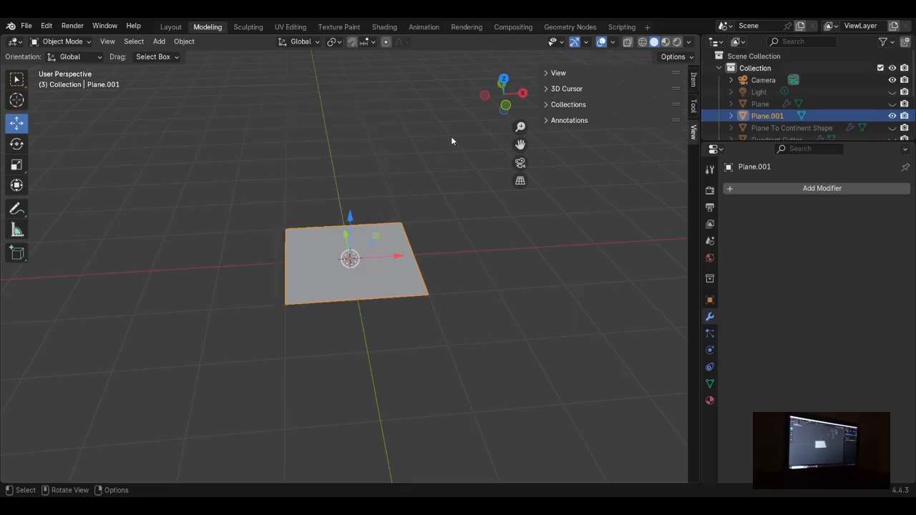
# Step: Try subdividing the plane's mesh six times in Edit Mode, with one cut each time
pyautogui.press('Tab')
pyautogui.rightClick(405, 163)
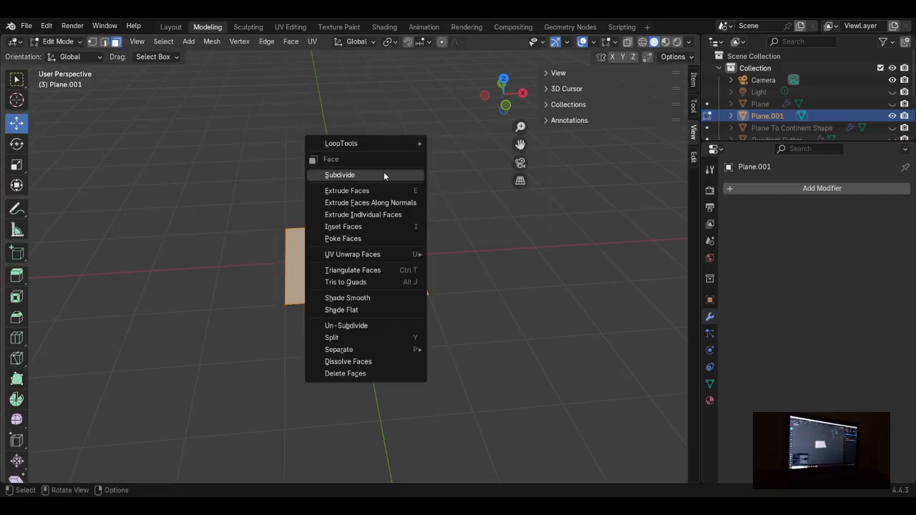
pyautogui.click(384, 172)
pyautogui.rightClick(383, 174)
pyautogui.click(383, 172)
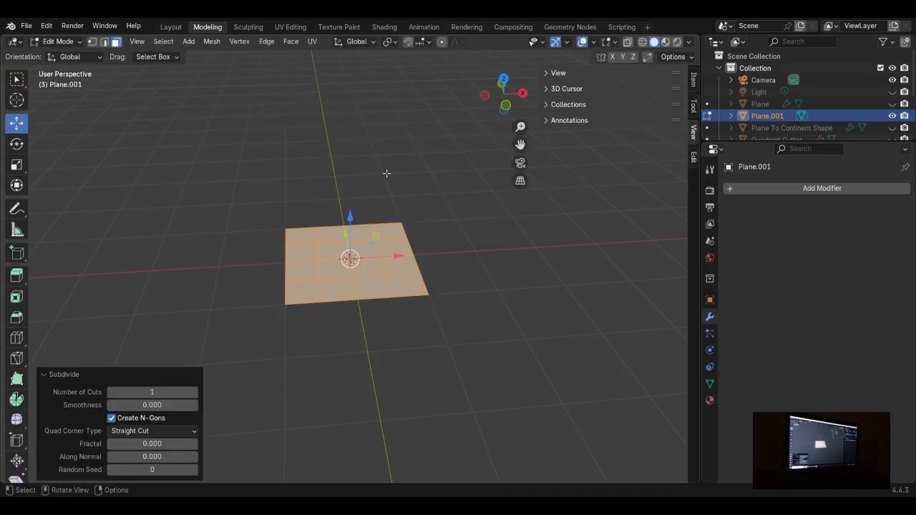
pyautogui.rightClick(383, 174)
pyautogui.click(383, 171)
pyautogui.rightClick(383, 171)
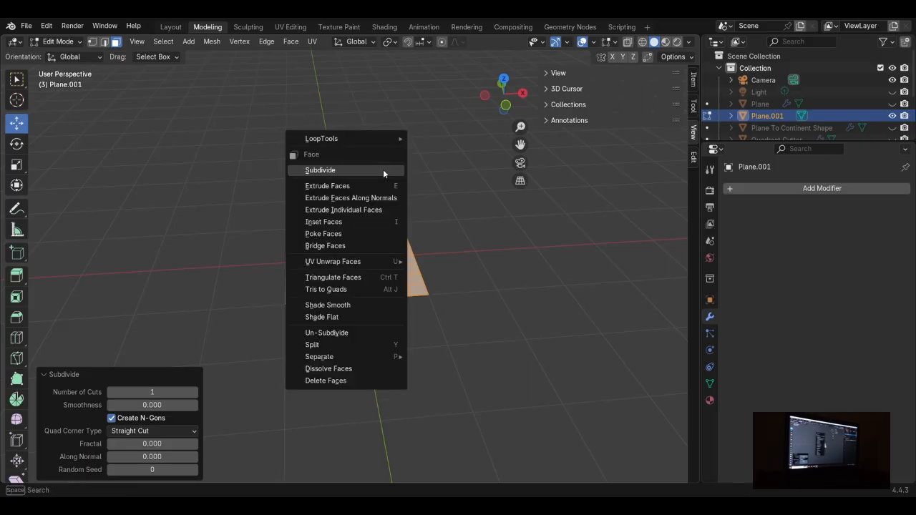
pyautogui.click(382, 170)
pyautogui.rightClick(386, 174)
pyautogui.click(386, 171)
pyautogui.rightClick(386, 173)
pyautogui.click(383, 171)
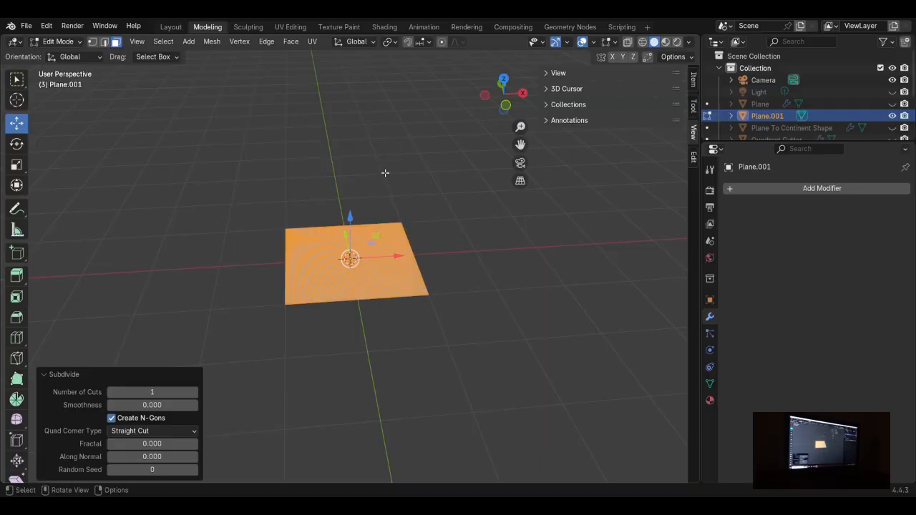
# Step: Undo the subdivisions of the plane's mesh
pyautogui.hotkey('ctrl', 'z')
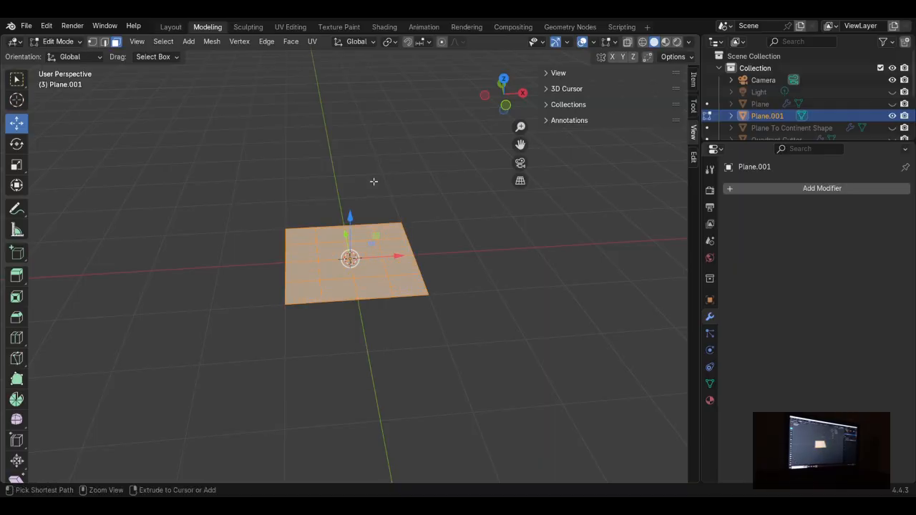
pyautogui.hotkey('ctrl', 'z')
pyautogui.hotkey('ctrl', 'z')
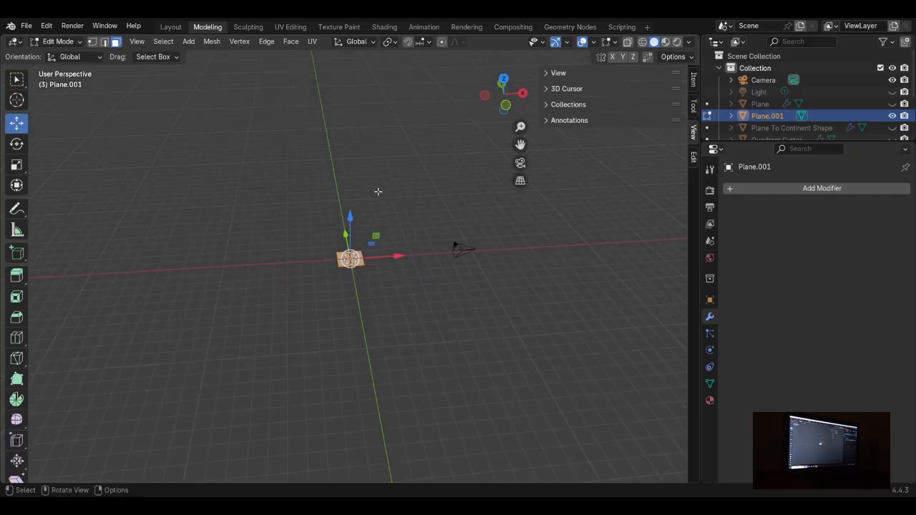
# Step: Return to Object Mode and set the plane's X scale to 120
pyautogui.click(694, 80)
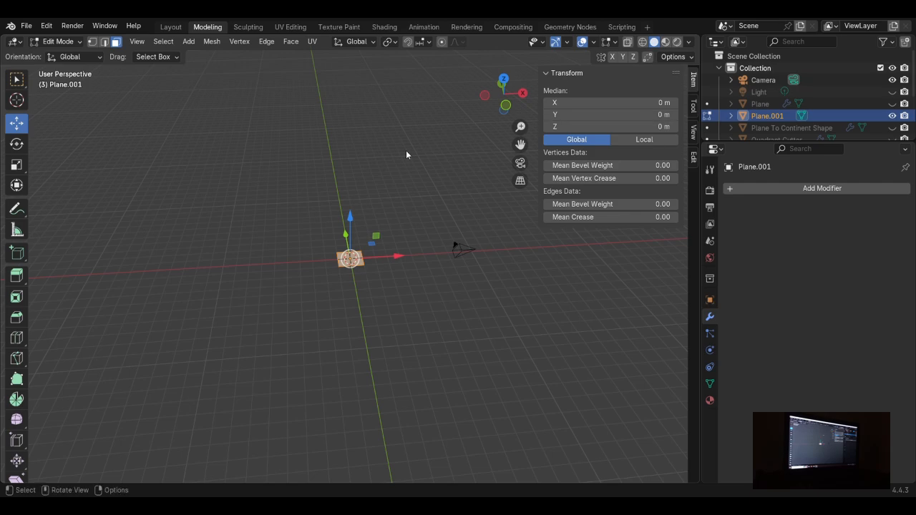
pyautogui.press('Tab')
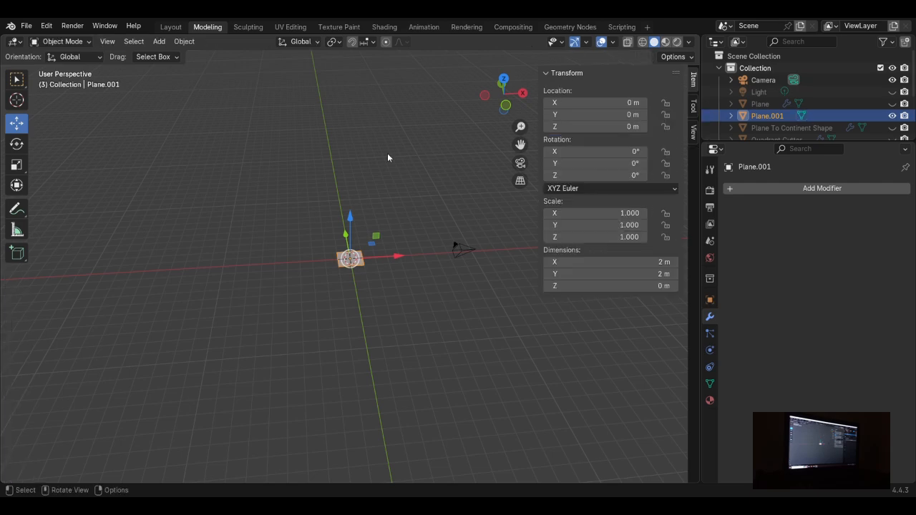
pyautogui.click(593, 212)
pyautogui.write('1')
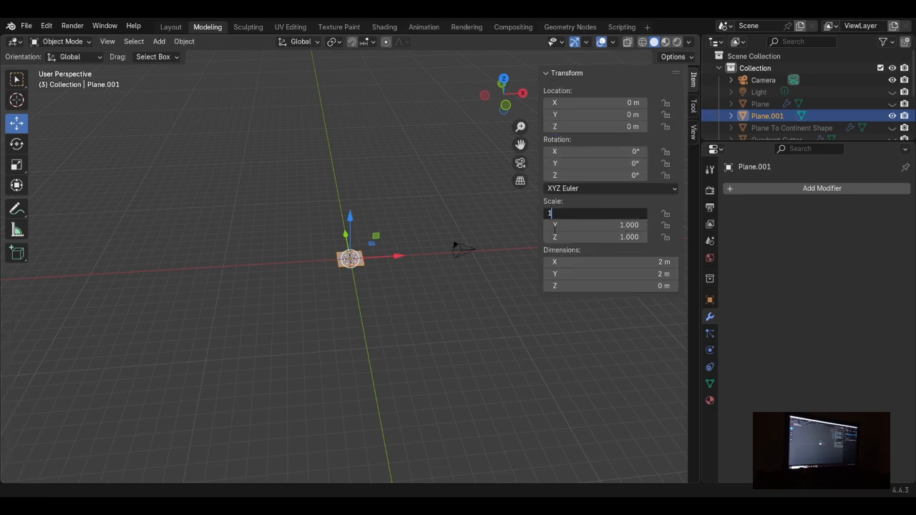
pyautogui.write('20')
pyautogui.press('Return')
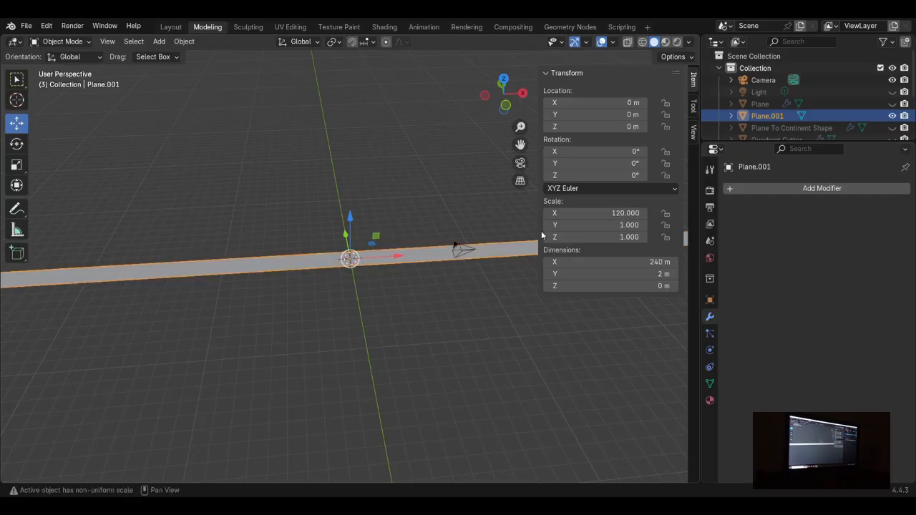
# Step: Try copying the plane's X scale of 120 to its Z scale, and undo that change
pyautogui.click(593, 213)
pyautogui.hotkey('ctrl', 'c')
pyautogui.doubleClick(593, 237)
pyautogui.hotkey('ctrl', 'v')
pyautogui.press('Return')
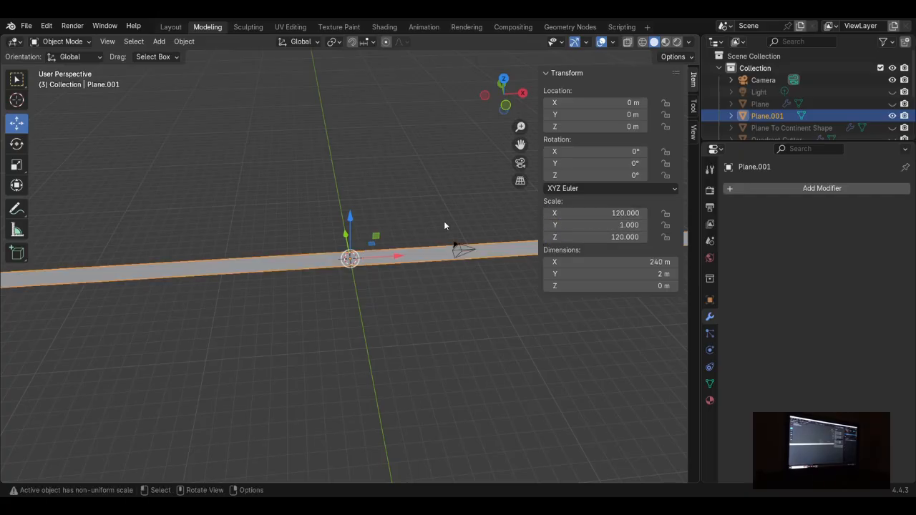
pyautogui.hotkey('ctrl', 'z')
# Step: Set the plane's Y scale to 120, matching its X scale
pyautogui.click(588, 225)
pyautogui.hotkey('ctrl', 'v')
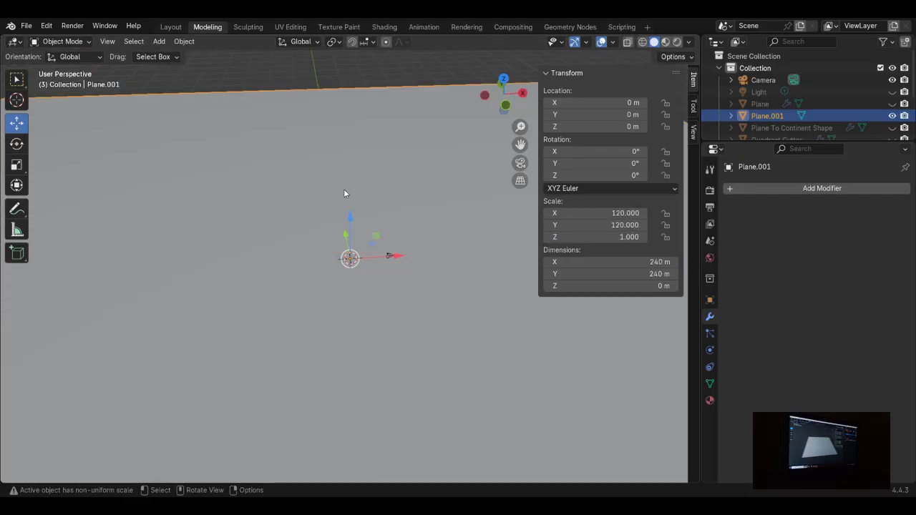
pyautogui.scroll(2, 403, 149)
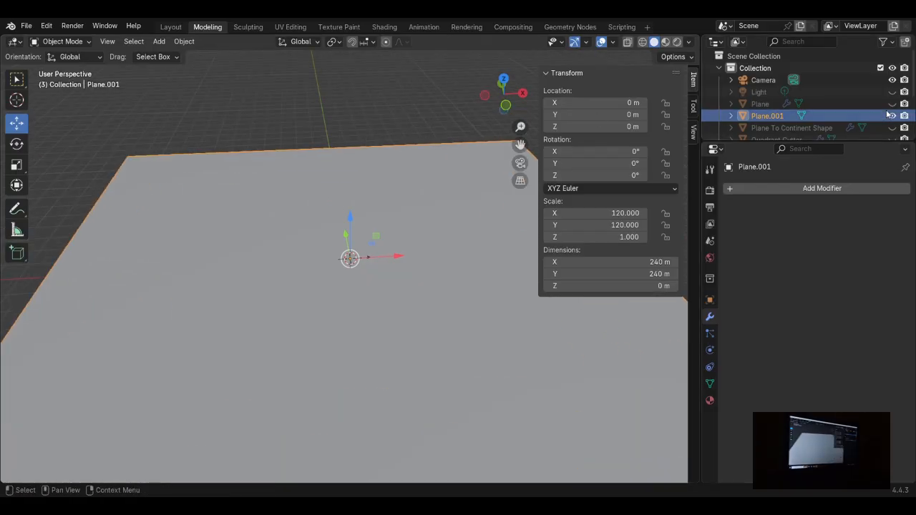
# Step: View the plane from the top and unhide the Structure Max Size cube to compare their footprints
pyautogui.moveTo(364, 201); pyautogui.dragTo(347, 254, button='middle')
pyautogui.click(504, 92)
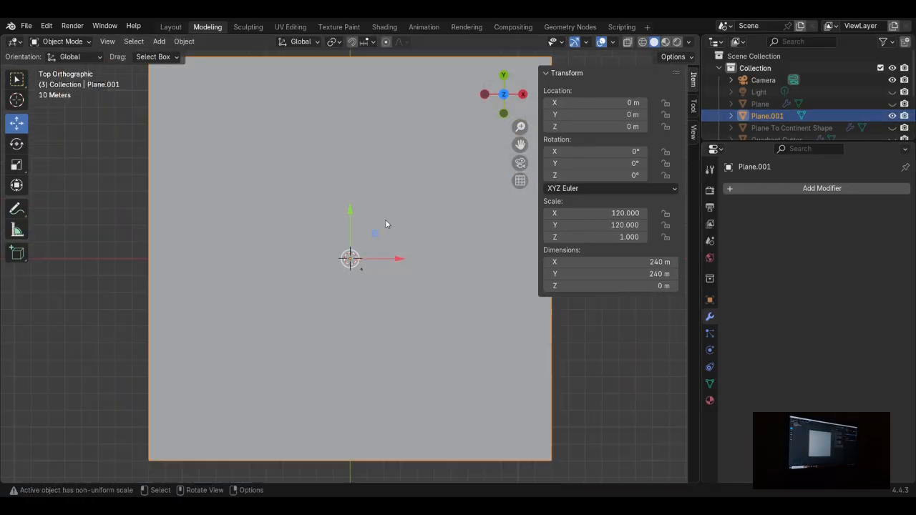
pyautogui.scroll(-2, 385, 219)
pyautogui.click(892, 128)
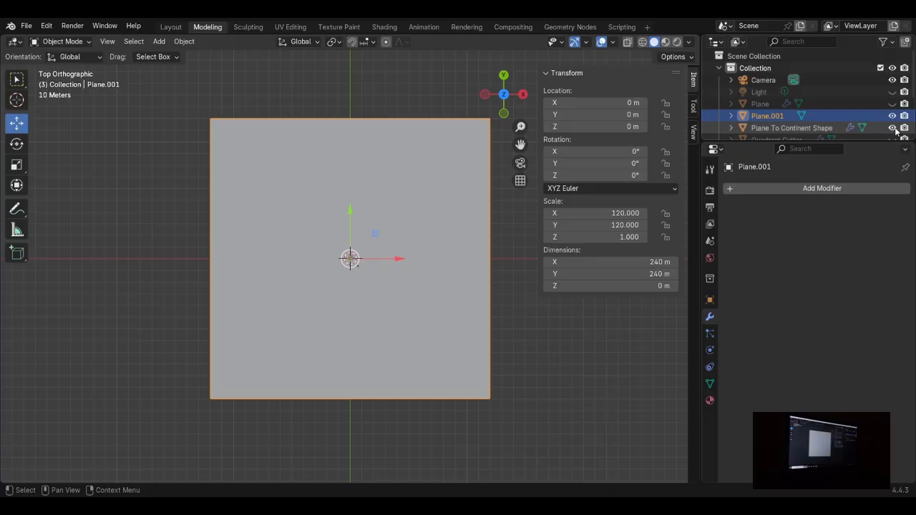
pyautogui.click(893, 129)
pyautogui.scroll(-3, 892, 129)
pyautogui.scroll(1, 890, 123)
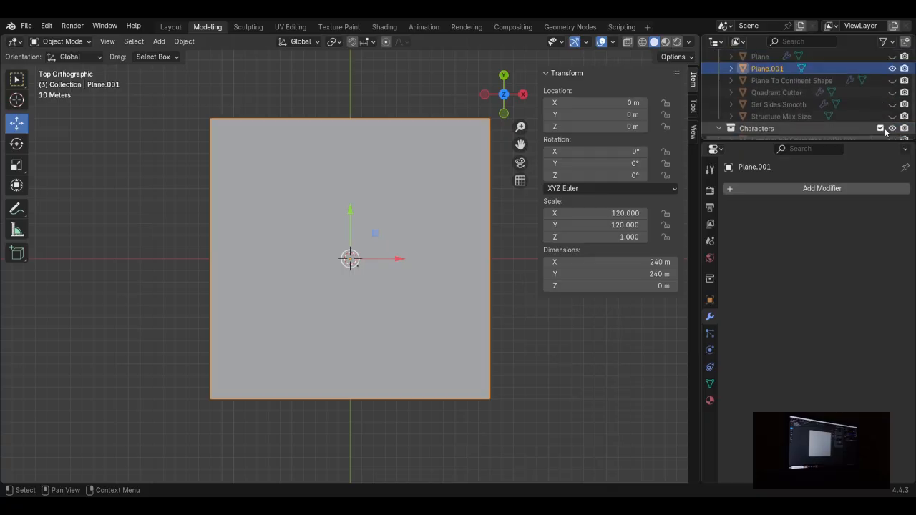
pyautogui.click(891, 116)
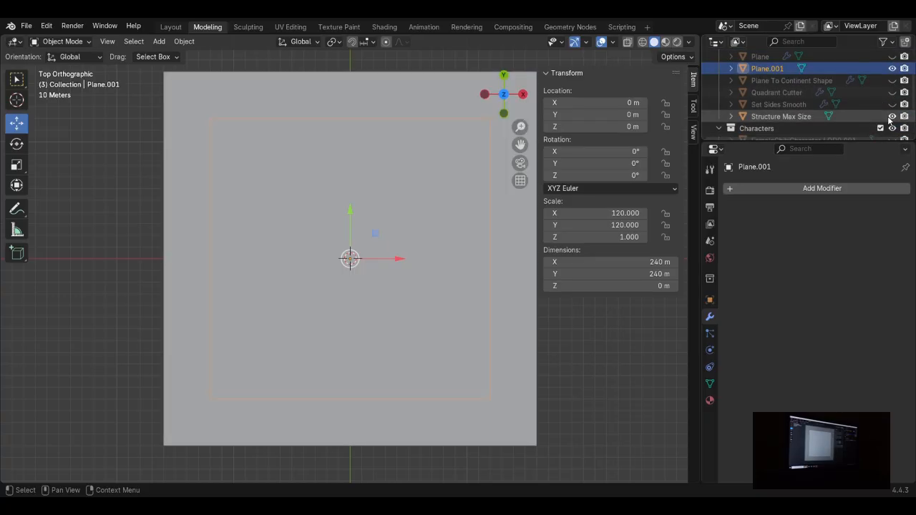
# Step: Set the plane's X and Y scale to 160 to match the Structure Max Size footprint
pyautogui.click(593, 215)
pyautogui.click(567, 217)
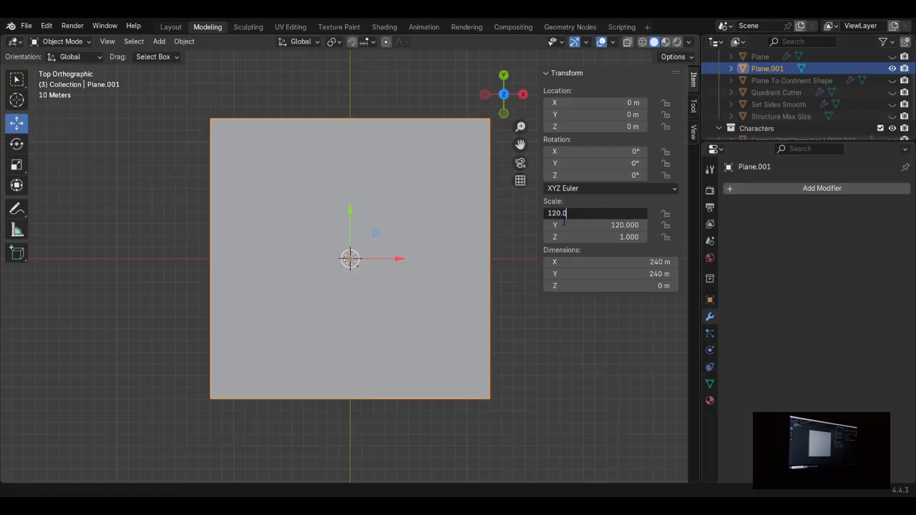
pyautogui.moveTo(558, 218); pyautogui.dragTo(554, 218)
pyautogui.write('6')
pyautogui.press('Return')
pyautogui.click(575, 227)
pyautogui.moveTo(557, 225); pyautogui.dragTo(552, 225)
pyautogui.write('6')
pyautogui.click(326, 175)
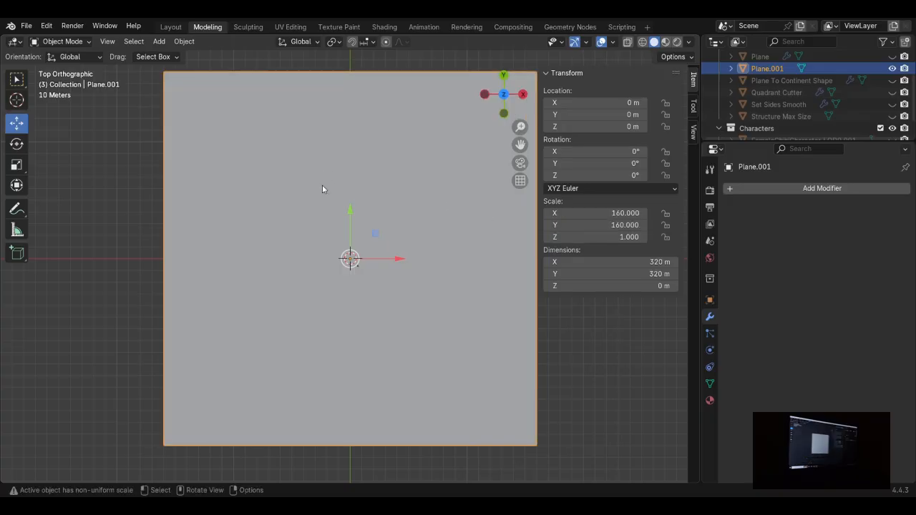
# Step: Unhide the FemaleChibiCharacter_LOD0.001 object in the Characters collection
pyautogui.moveTo(323, 187); pyautogui.dragTo(381, 188, button='middle')
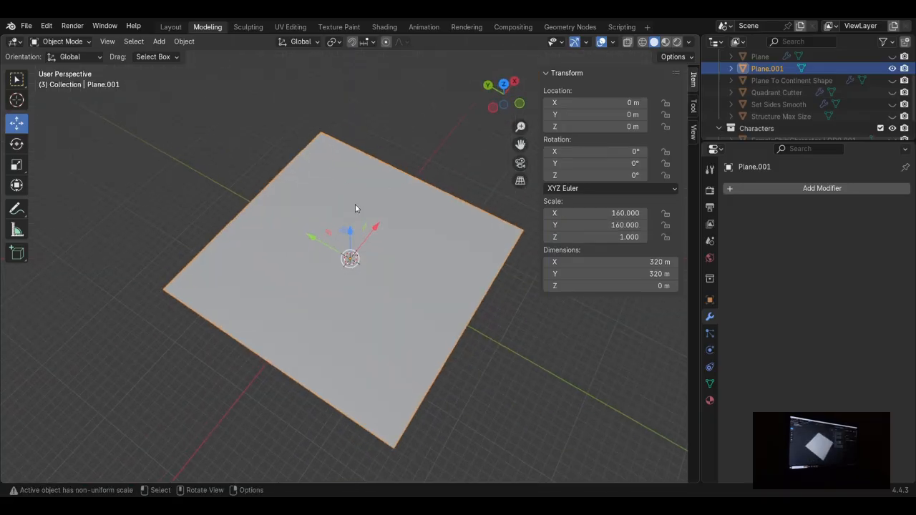
pyautogui.scroll(3, 858, 103)
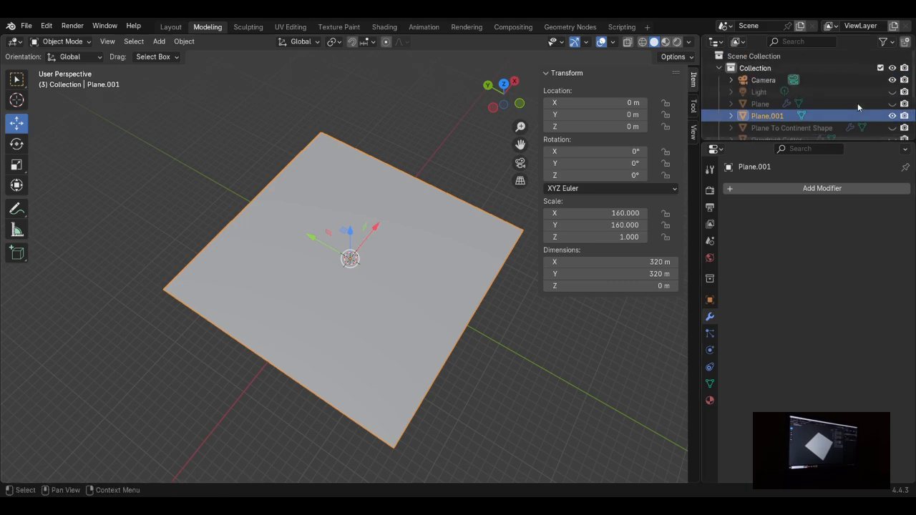
pyautogui.scroll(-3, 873, 109)
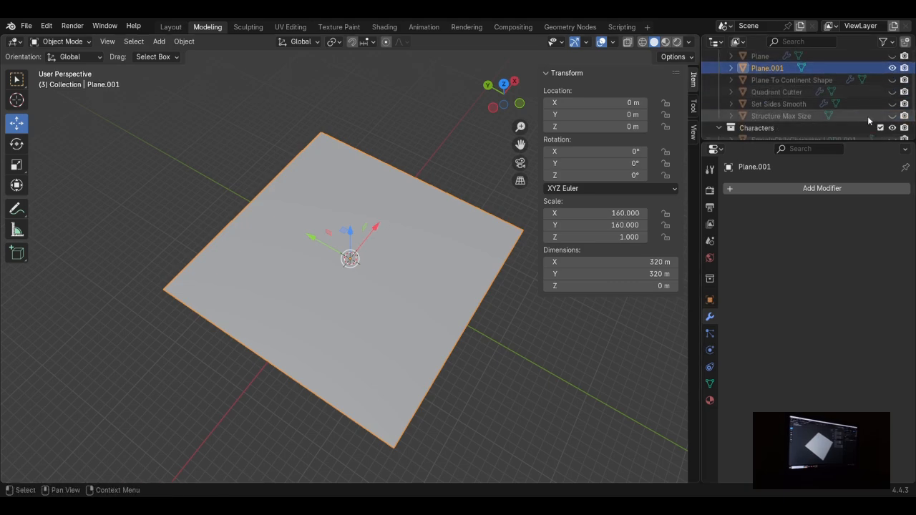
pyautogui.scroll(4, 866, 114)
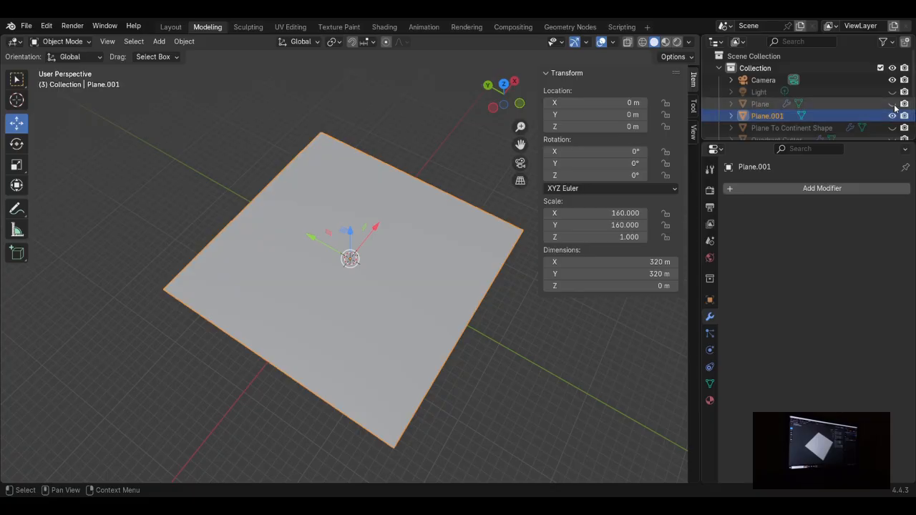
pyautogui.scroll(-6, 873, 118)
pyautogui.click(892, 116)
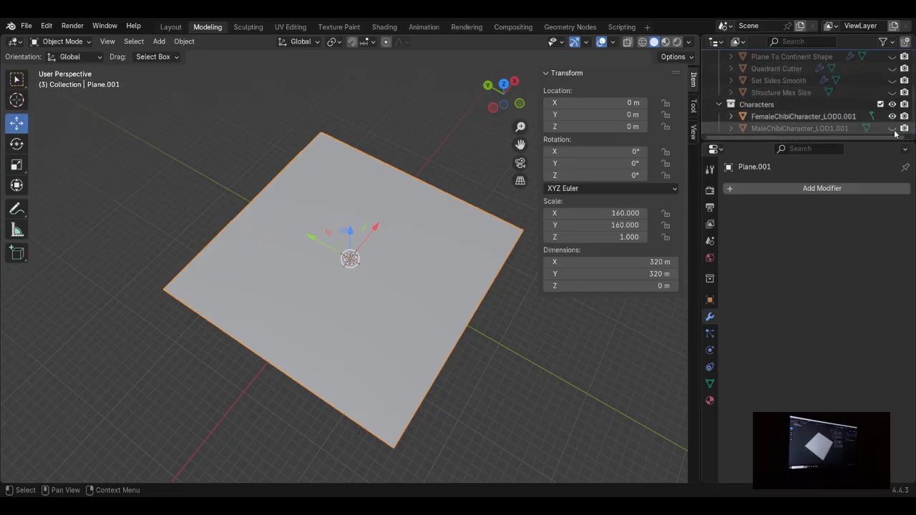
# Step: Unhide MaleChibiCharacter_LOD1.001 in the Characters collection and select FemaleChibiCharacter_LOD0.001
pyautogui.click(892, 129)
pyautogui.doubleClick(824, 128)
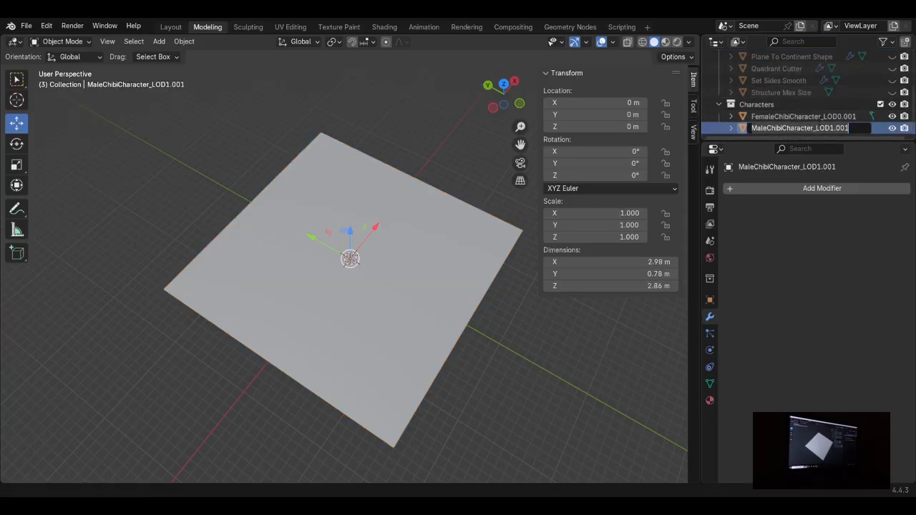
pyautogui.doubleClick(820, 119)
pyautogui.click(563, 139)
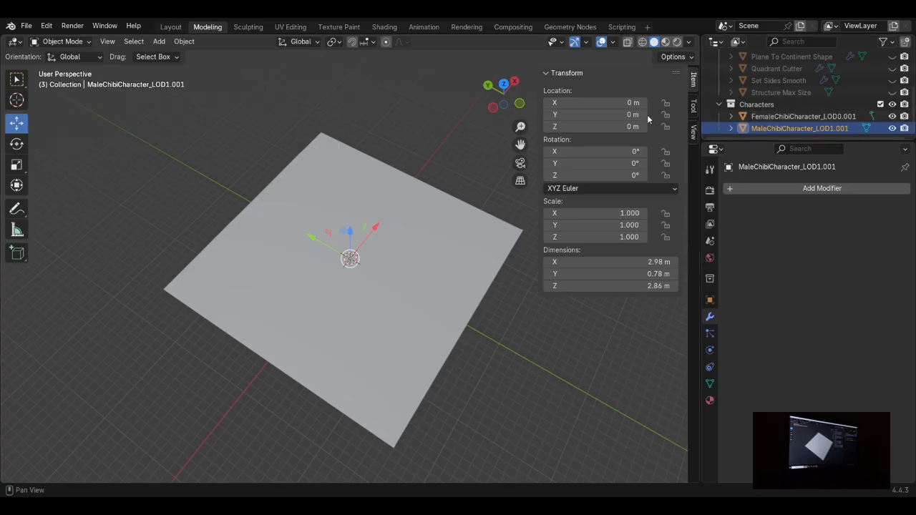
pyautogui.click(790, 116)
# Step: Examine the size of the chibi characters against the large ground plane
pyautogui.scroll(8, 374, 203)
pyautogui.scroll(9, 386, 244)
pyautogui.moveTo(390, 246); pyautogui.dragTo(334, 159, button='middle')
pyautogui.scroll(-3, 294, 214)
pyautogui.moveTo(294, 214); pyautogui.dragTo(360, 251, button='middle')
pyautogui.scroll(-3, 405, 219)
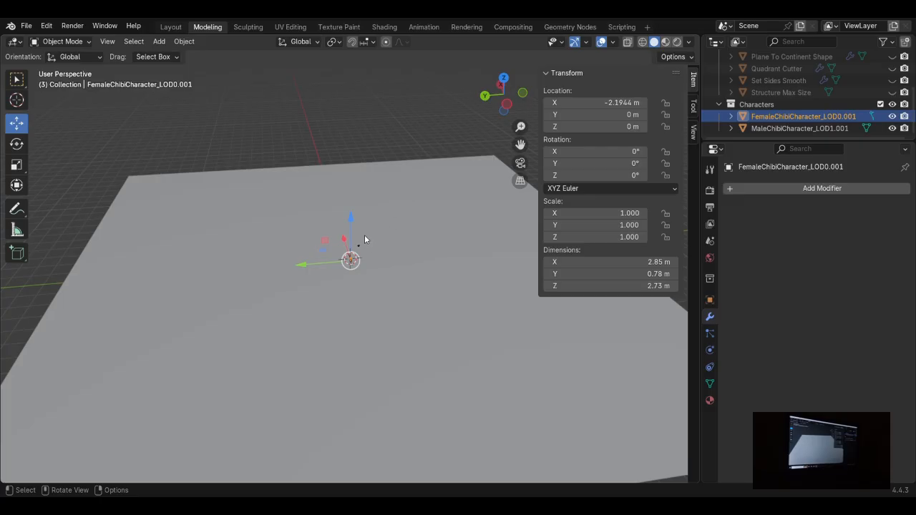
pyautogui.scroll(-3, 364, 230)
pyautogui.scroll(3, 360, 229)
# Step: Set the X and Y scale of the ground plane Plane.001 to 80
pyautogui.click(327, 173)
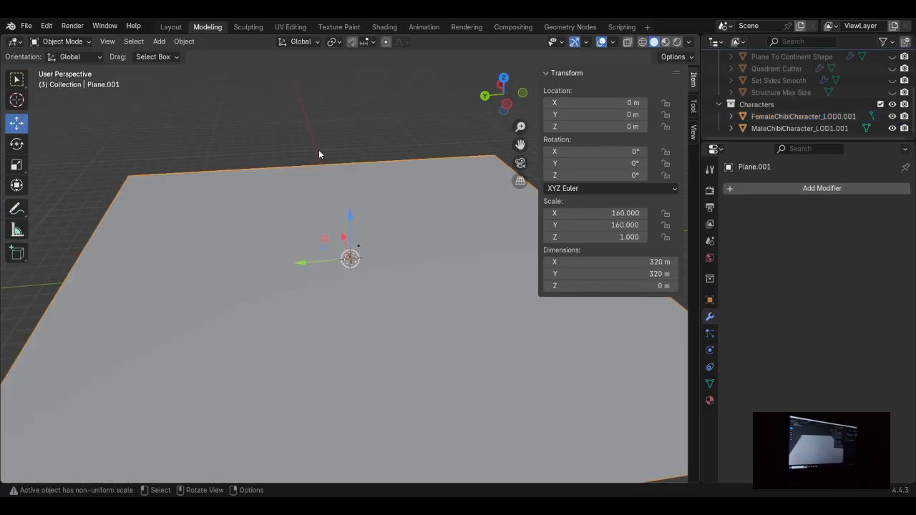
pyautogui.click(315, 151)
pyautogui.moveTo(298, 154); pyautogui.dragTo(355, 206, button='middle')
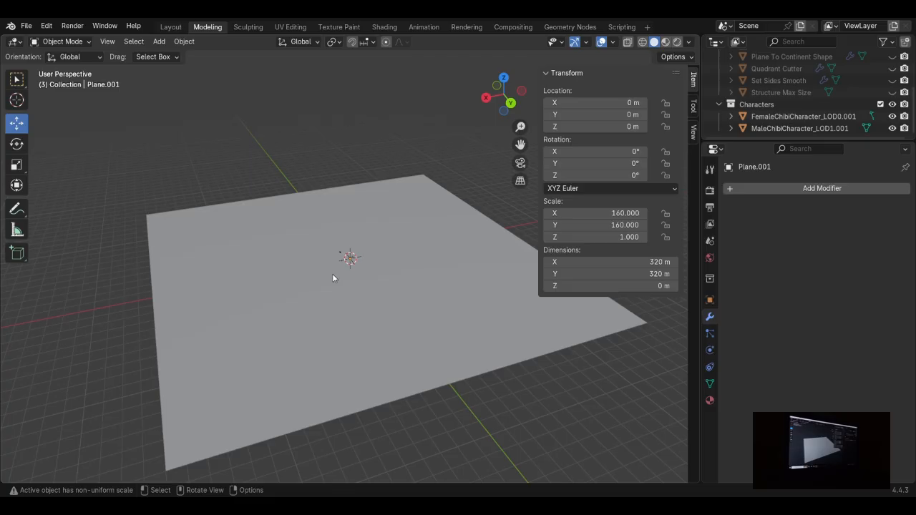
pyautogui.click(576, 214)
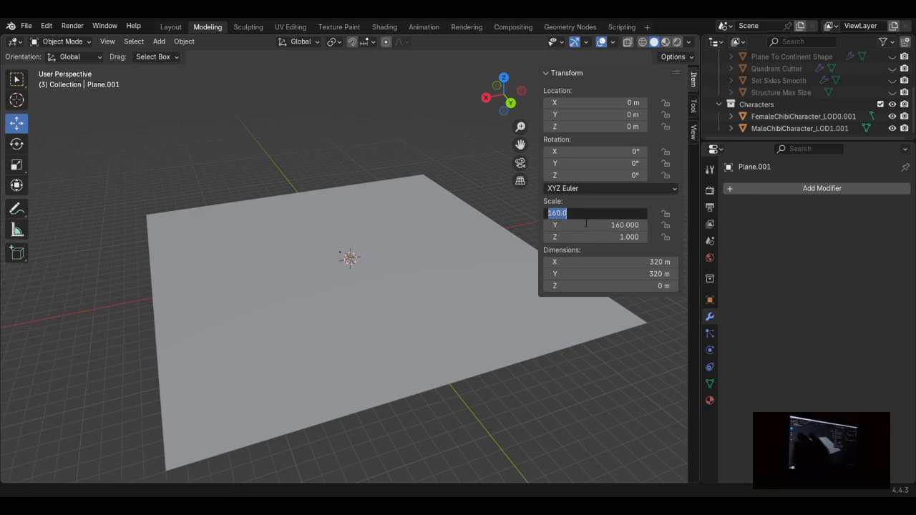
pyautogui.write('80')
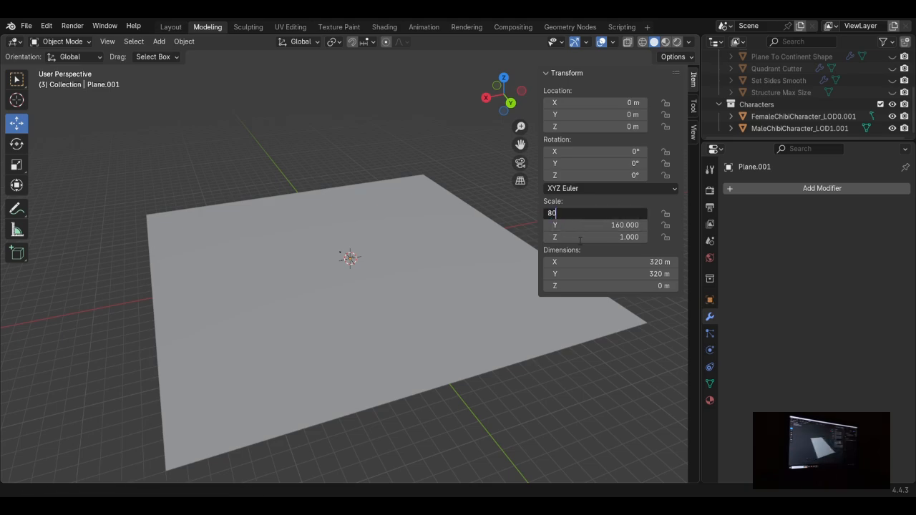
pyautogui.press('Return')
pyautogui.click(584, 226)
pyautogui.write('80')
pyautogui.press('Return')
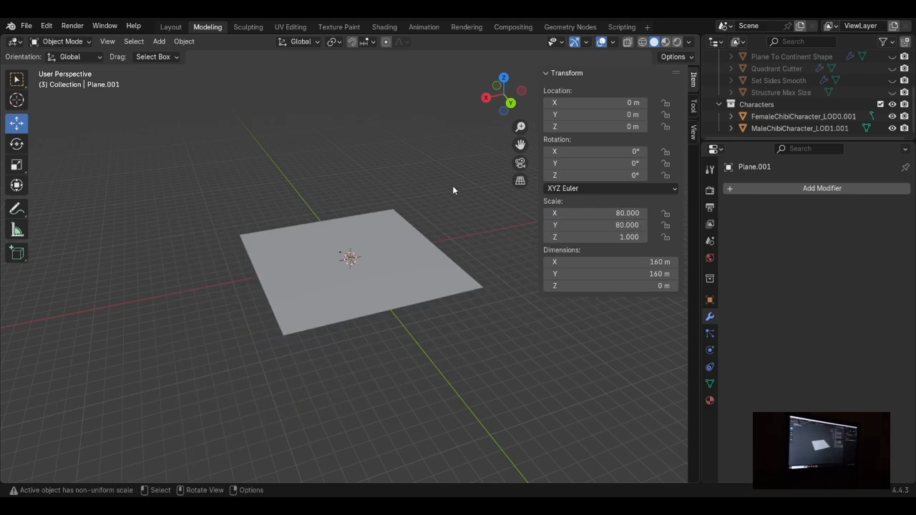
# Step: Select the hidden Structure Max Size object
pyautogui.scroll(6, 452, 190)
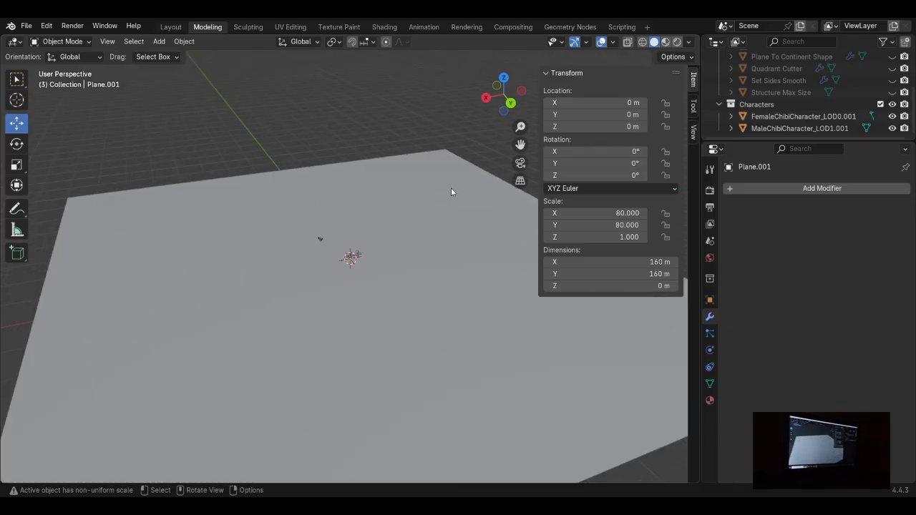
pyautogui.click(795, 104)
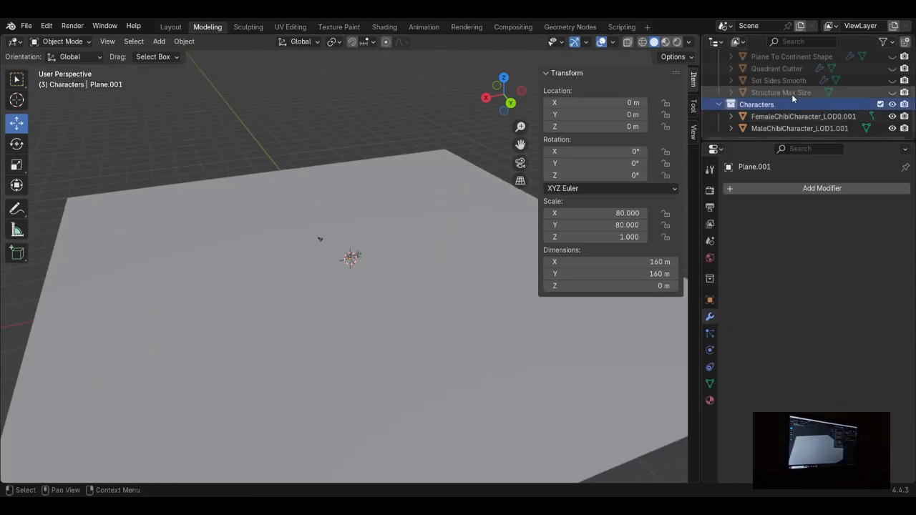
pyautogui.doubleClick(795, 92)
pyautogui.doubleClick(610, 217)
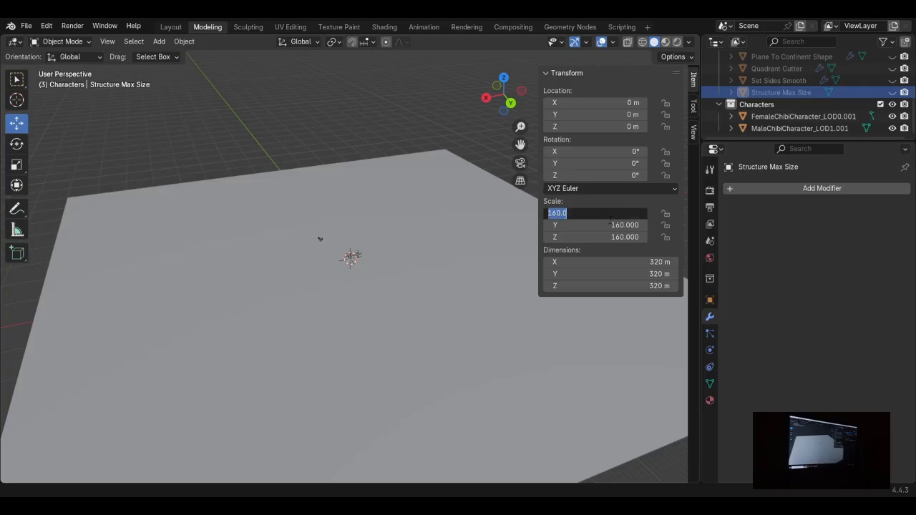
pyautogui.click(610, 218)
pyautogui.click(606, 229)
pyautogui.click(607, 228)
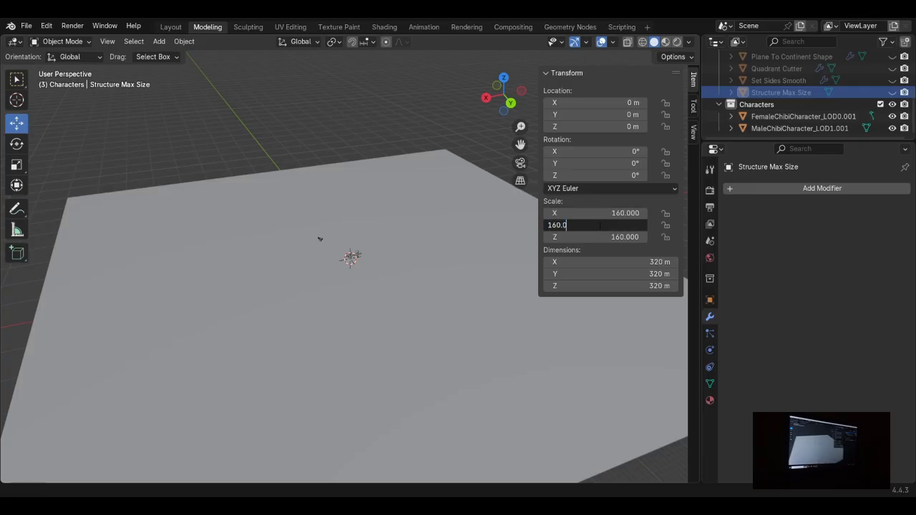
pyautogui.press('Return')
pyautogui.click(594, 228)
pyautogui.click(589, 214)
pyautogui.click(589, 213)
pyautogui.click(591, 227)
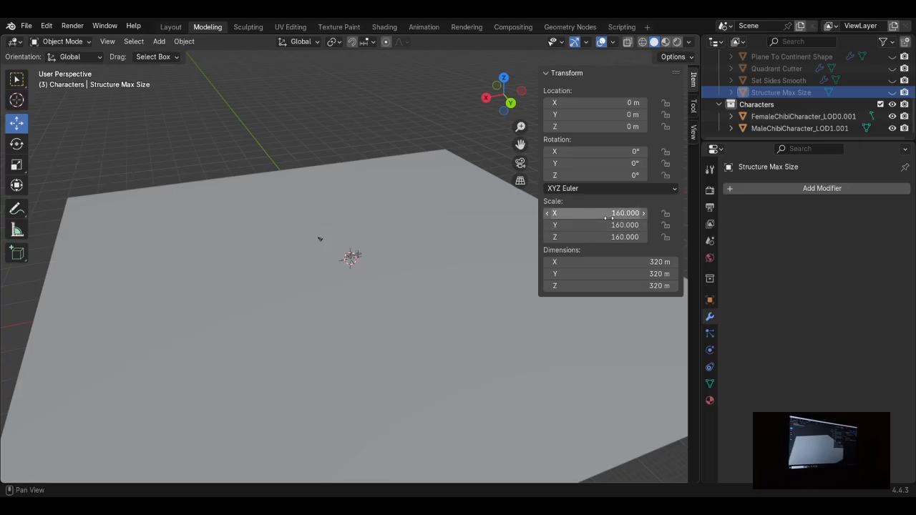
# Step: Set the X, Y and Z scale of Structure Max Size to 80
pyautogui.click(608, 217)
pyautogui.write('80')
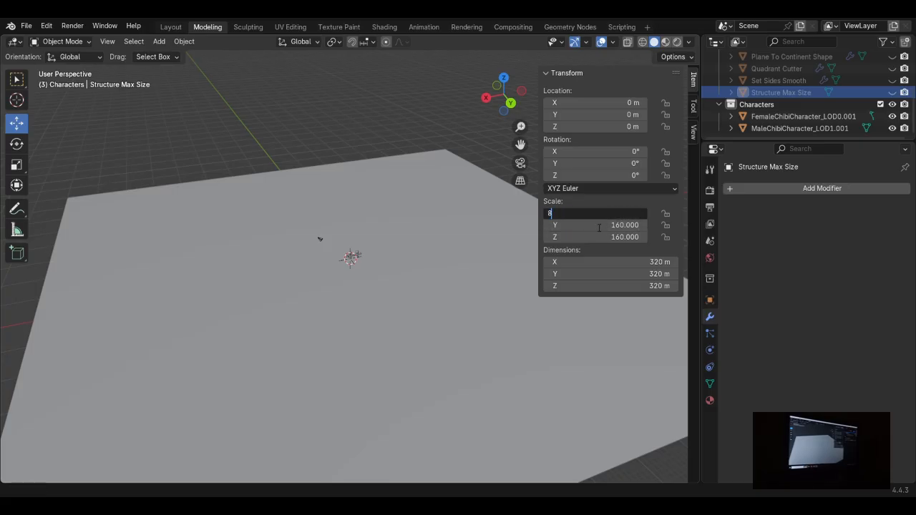
pyautogui.press('Return')
pyautogui.click(598, 228)
pyautogui.write('80')
pyautogui.press('Return')
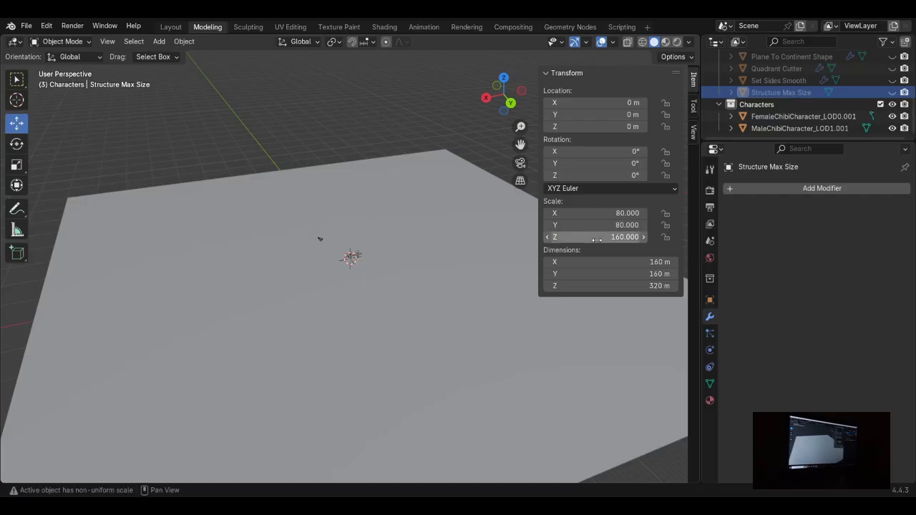
pyautogui.click(598, 237)
pyautogui.write('80')
pyautogui.press('Return')
# Step: Make Plane.001 the selected object again
pyautogui.scroll(-5, 404, 231)
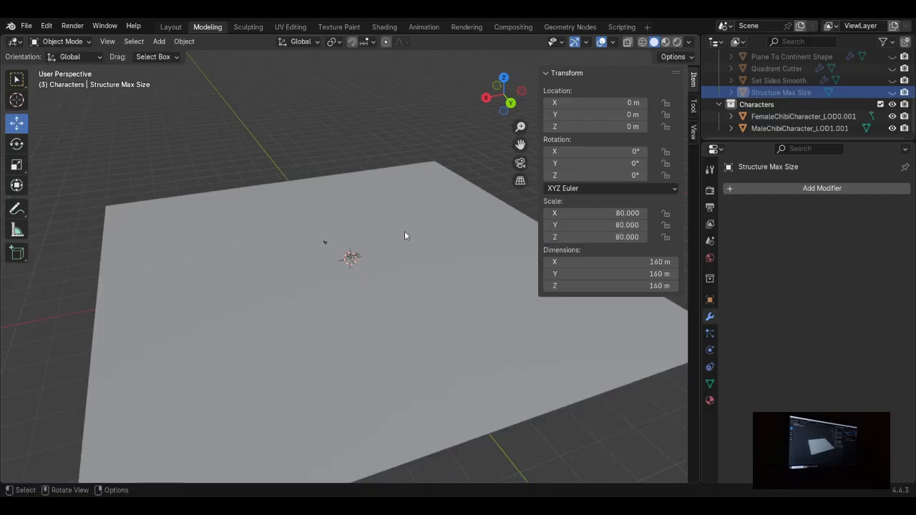
pyautogui.scroll(4, 760, 89)
pyautogui.click(762, 122)
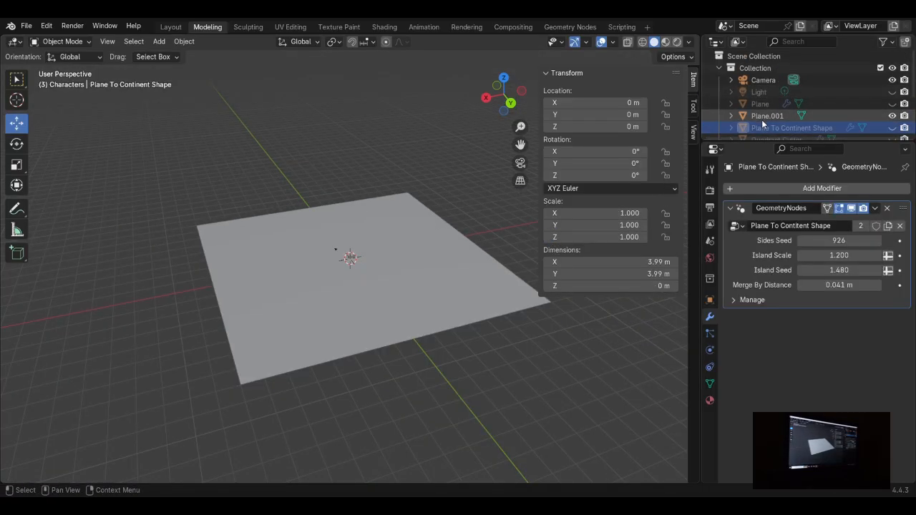
pyautogui.click(762, 117)
pyautogui.scroll(-5, 790, 127)
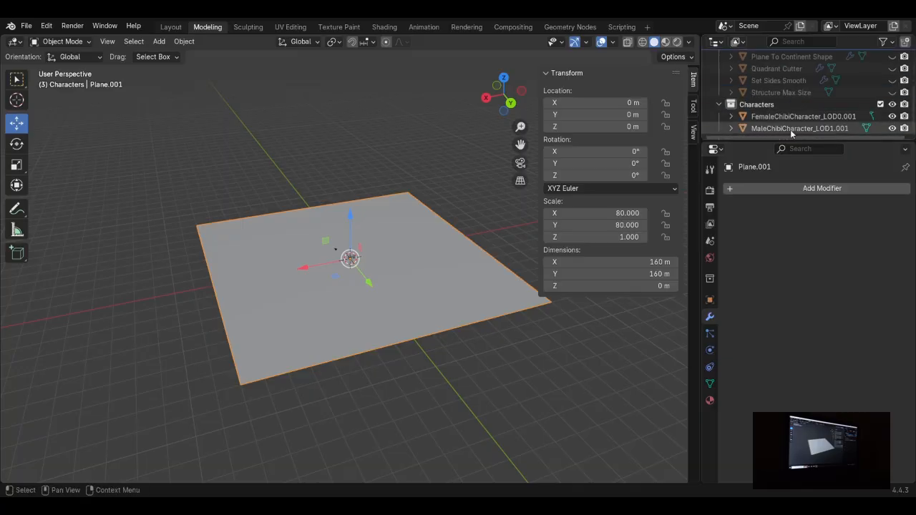
# Step: Try an X scale of 16 on Plane.001, then undo that scale change
pyautogui.click(594, 213)
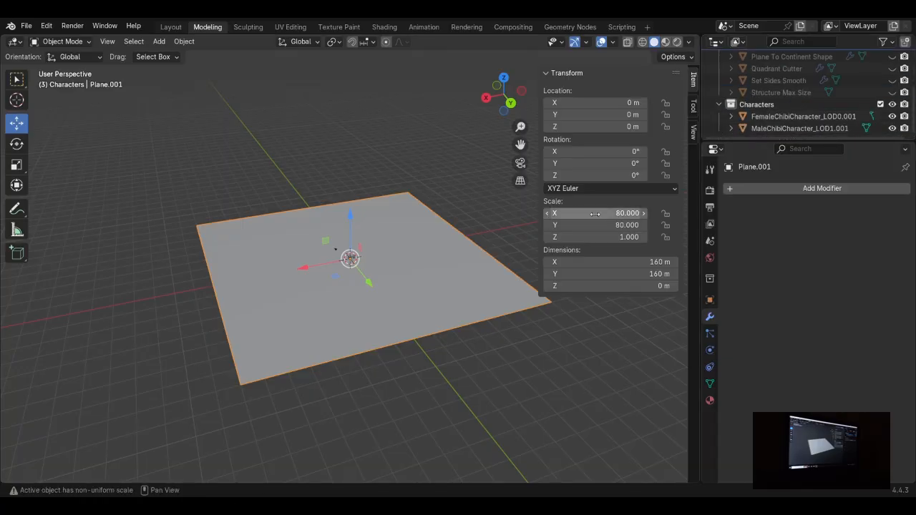
pyautogui.write('1')
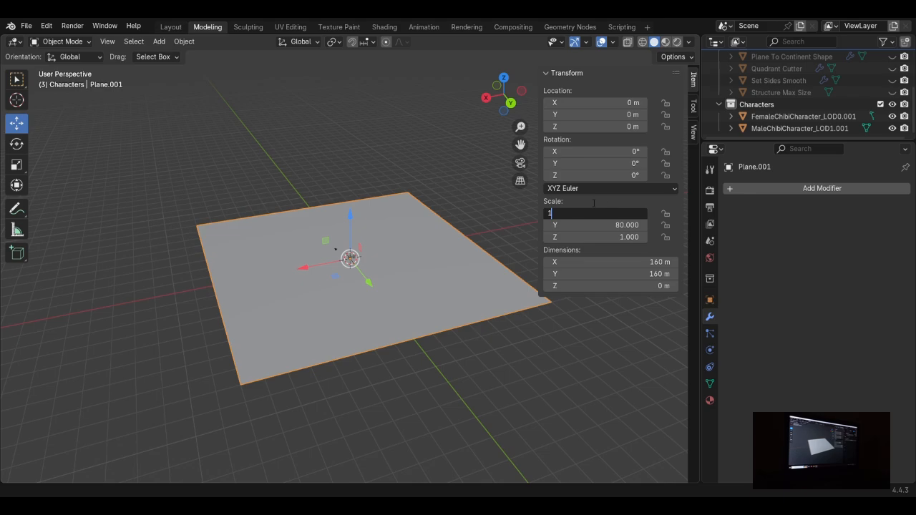
pyautogui.write('6')
pyautogui.press('Return')
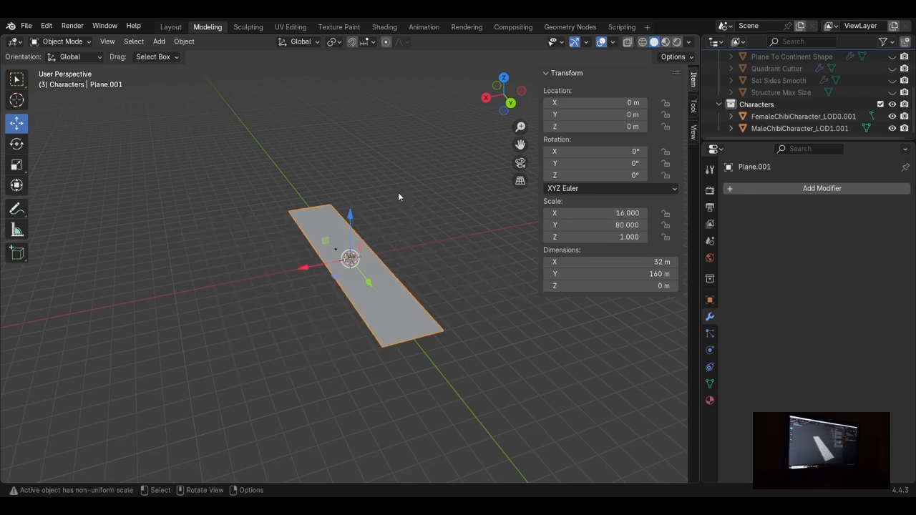
pyautogui.scroll(2, 469, 226)
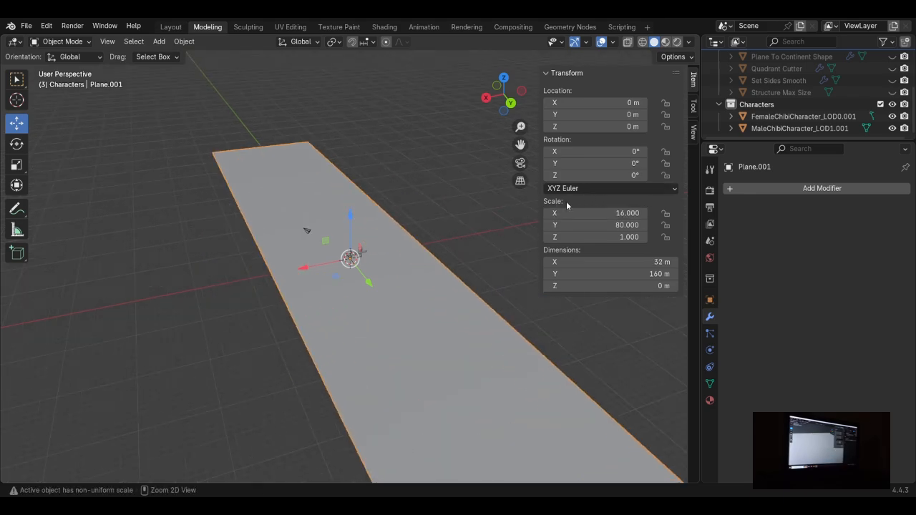
pyautogui.hotkey('ctrl', 'z')
# Step: Examine the resized Plane.001 from several angles and distances, comparing its extent with the characters
pyautogui.scroll(-5, 394, 249)
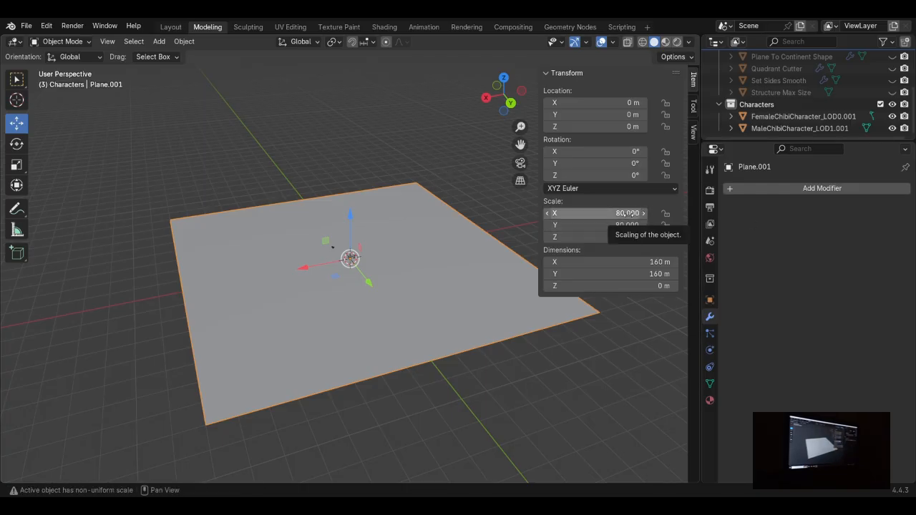
pyautogui.moveTo(165, 186); pyautogui.dragTo(251, 227, button='middle')
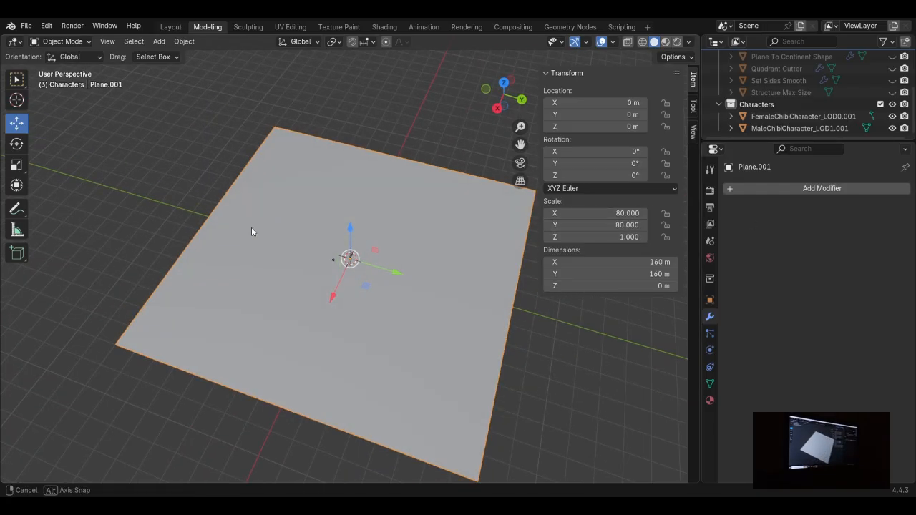
pyautogui.click(589, 218)
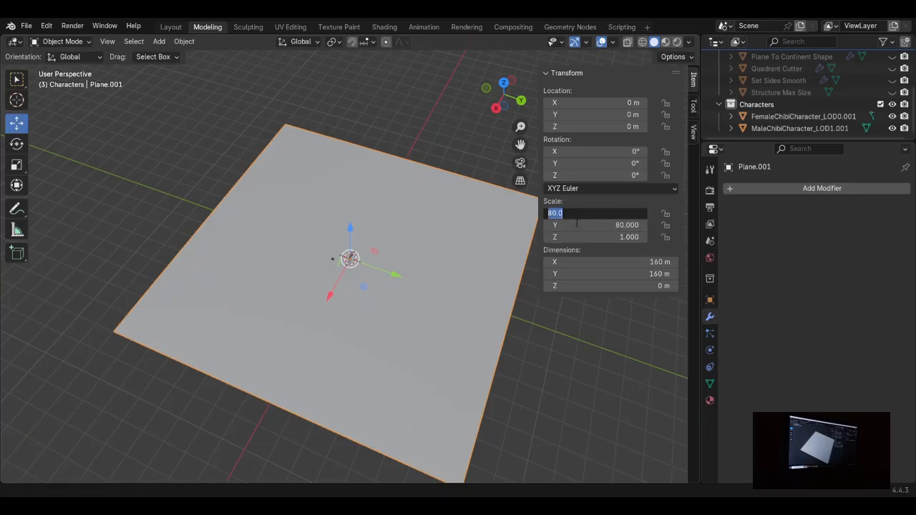
pyautogui.press('Return')
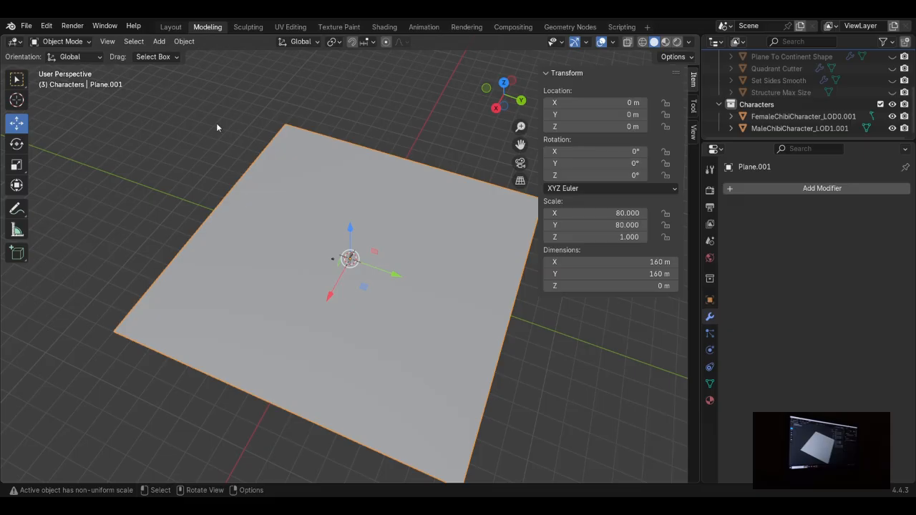
pyautogui.scroll(-5, 236, 161)
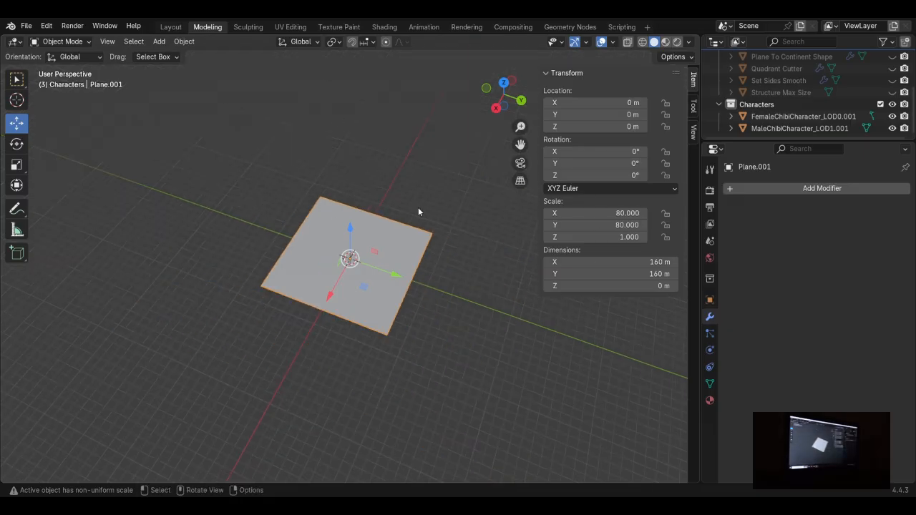
pyautogui.scroll(4, 419, 211)
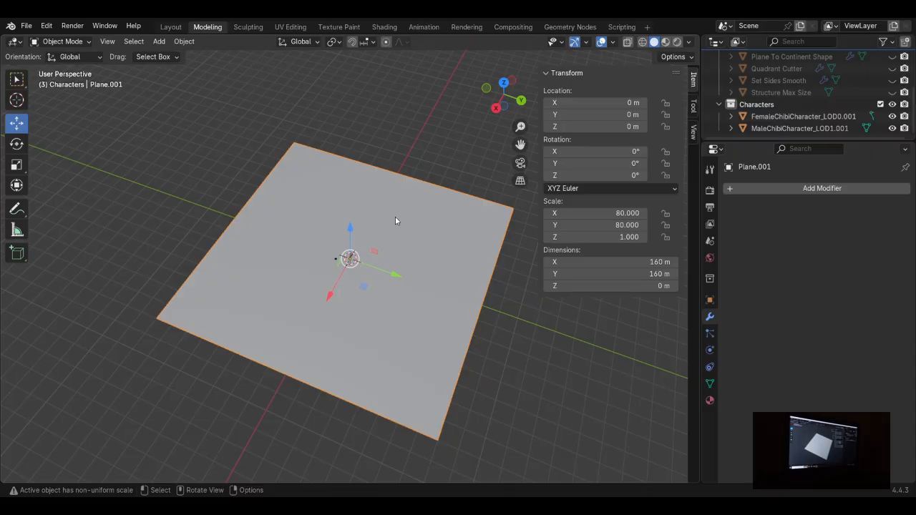
pyautogui.scroll(-4, 393, 216)
pyautogui.scroll(3, 393, 227)
pyautogui.moveTo(391, 223); pyautogui.dragTo(292, 183, button='middle')
pyautogui.scroll(2, 291, 186)
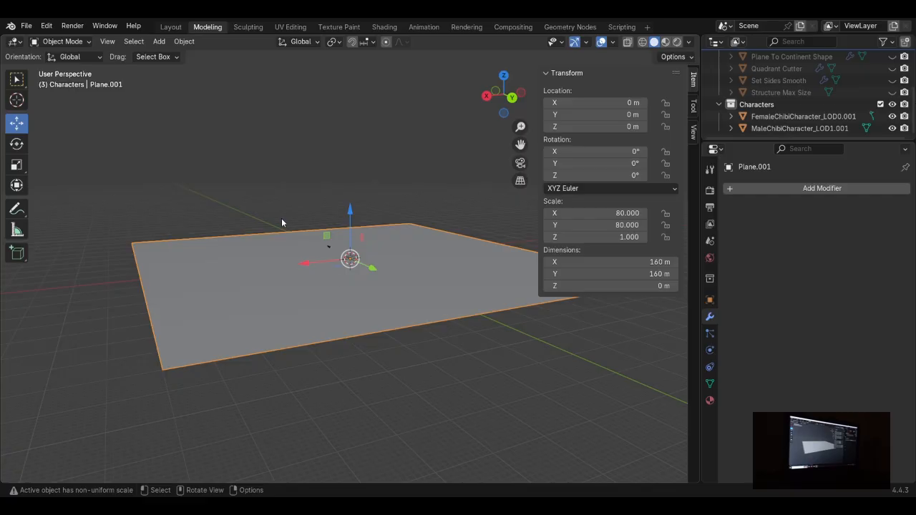
pyautogui.moveTo(262, 212); pyautogui.dragTo(298, 228, button='middle')
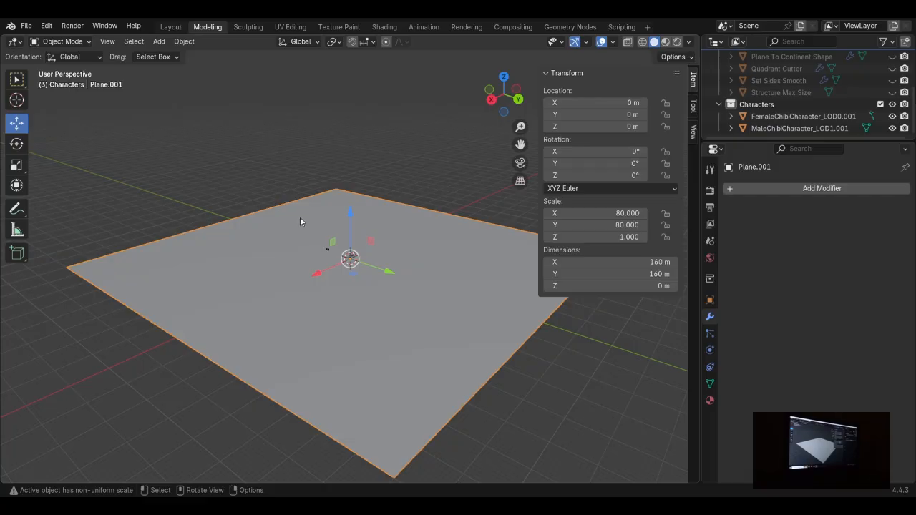
pyautogui.scroll(1, 300, 222)
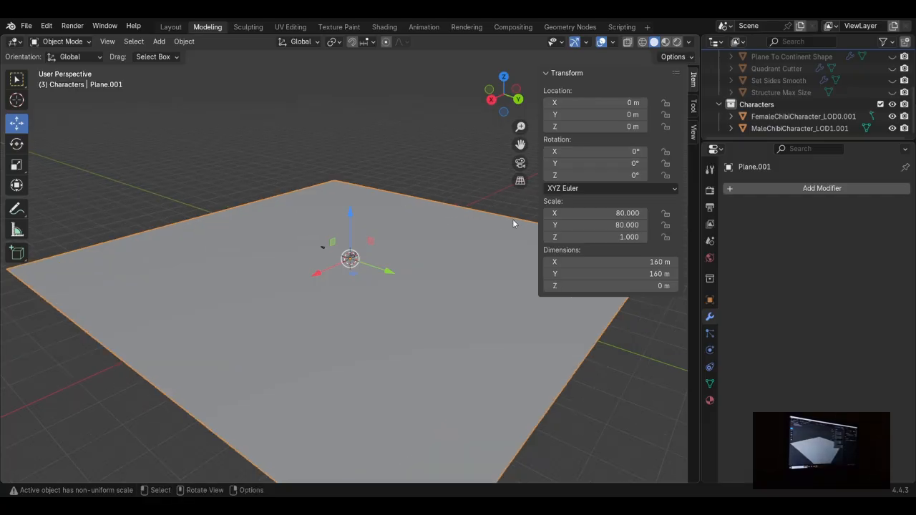
pyautogui.scroll(-2, 429, 229)
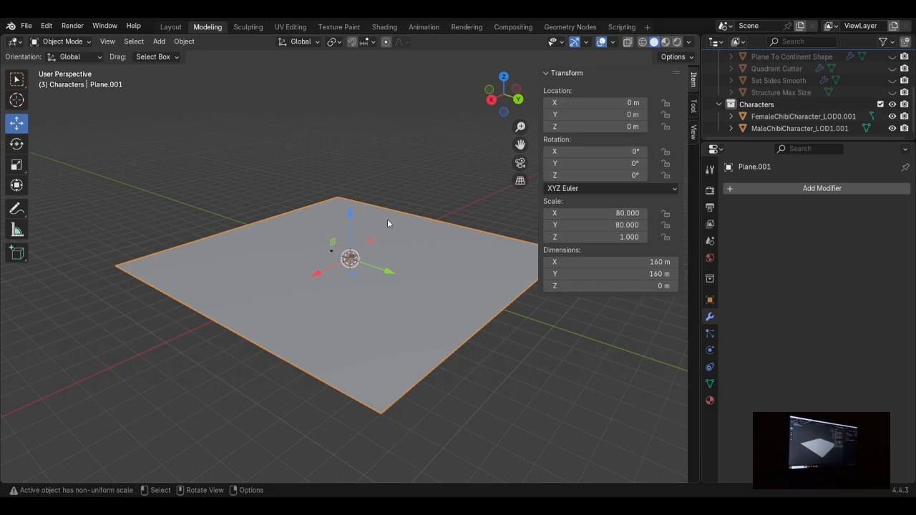
# Step: Subdivide the whole face of Plane.001 in Edit Mode twice, with one cut each time
pyautogui.press('Tab')
pyautogui.rightClick(403, 203)
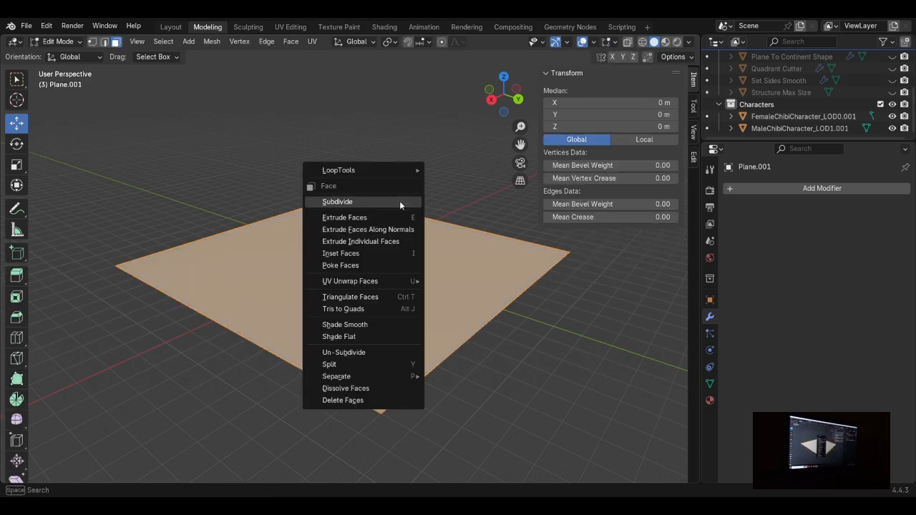
pyautogui.click(399, 201)
pyautogui.rightClick(398, 202)
pyautogui.click(397, 201)
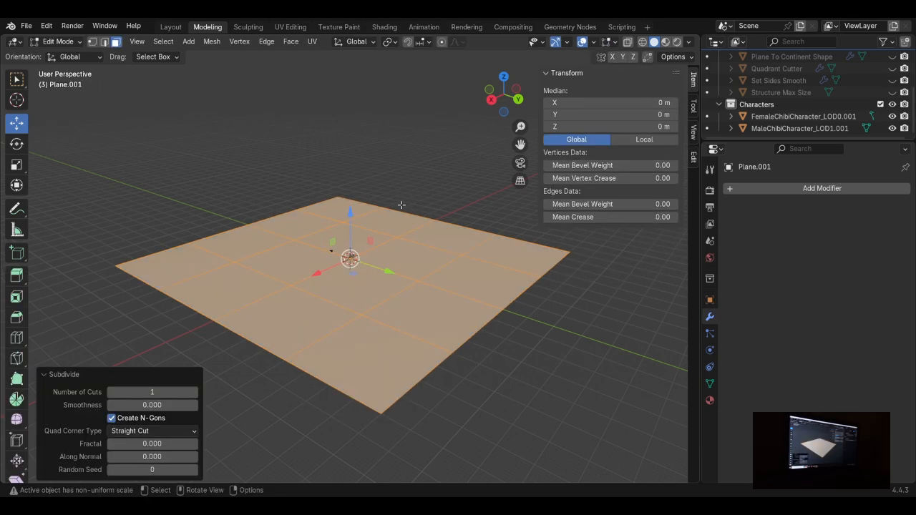
pyautogui.scroll(2, 413, 199)
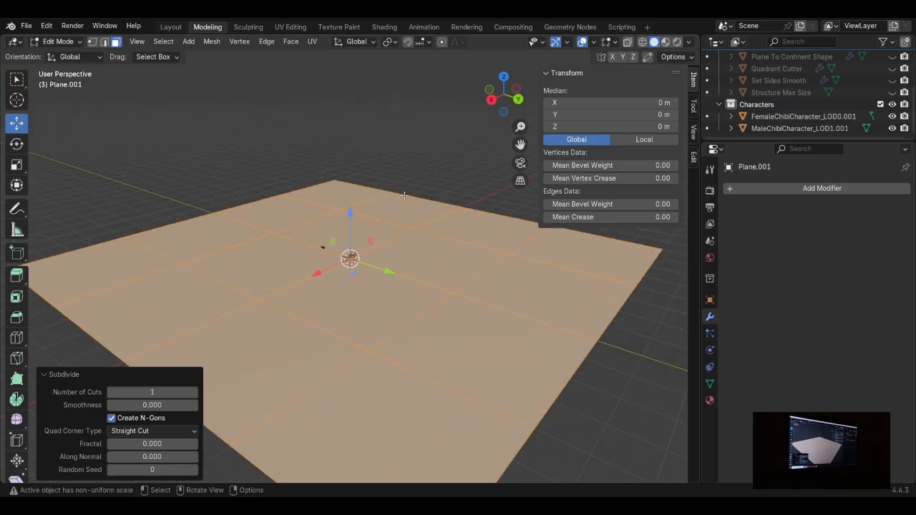
# Step: Try subdividing all faces of Plane.001 four more times, with one cut each time, and compare the grid with the characters
pyautogui.hotkey('ctrl', 'f')
pyautogui.click(402, 189)
pyautogui.hotkey('ctrl', 'f')
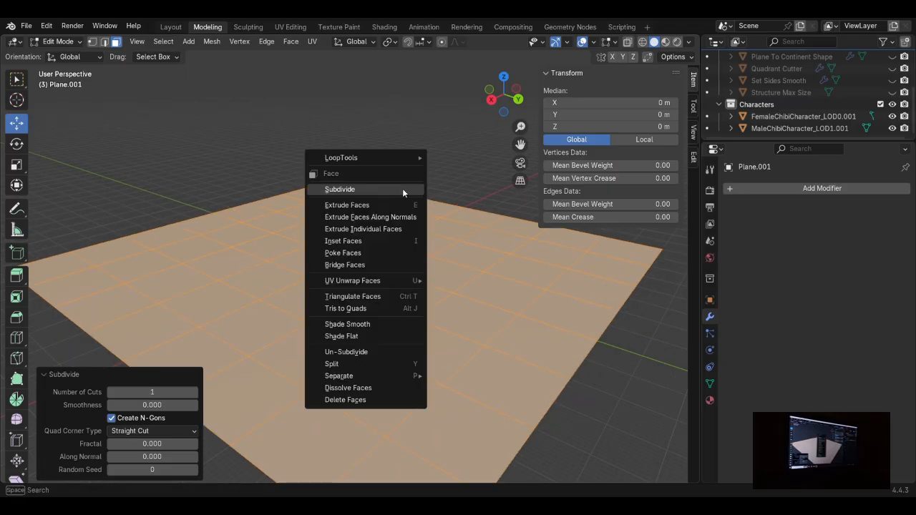
pyautogui.click(402, 189)
pyautogui.hotkey('ctrl', 'f')
pyautogui.click(402, 189)
pyautogui.hotkey('ctrl', 'f')
pyautogui.click(402, 189)
pyautogui.scroll(-5, 383, 256)
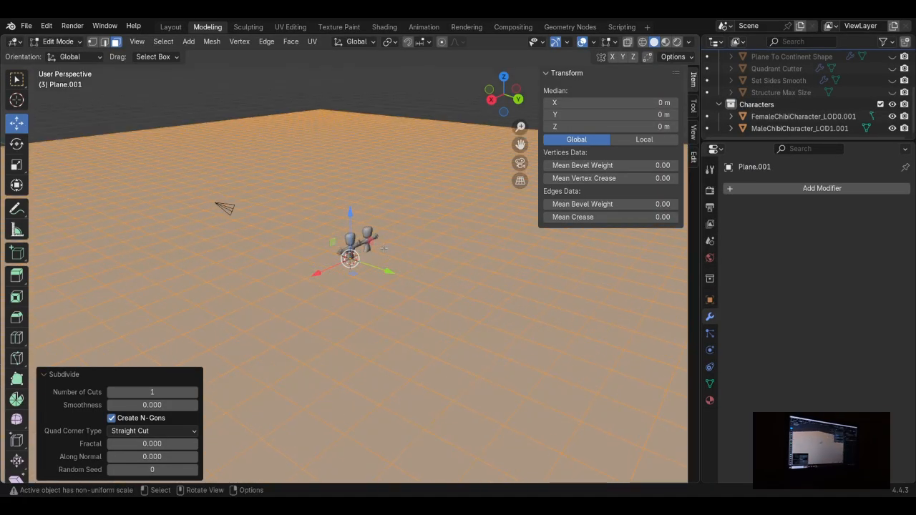
pyautogui.scroll(5, 383, 247)
# Step: Try two further one-cut subdivisions on the whole Plane.001 mesh and check the grid density up close
pyautogui.hotkey('ctrl', 'f')
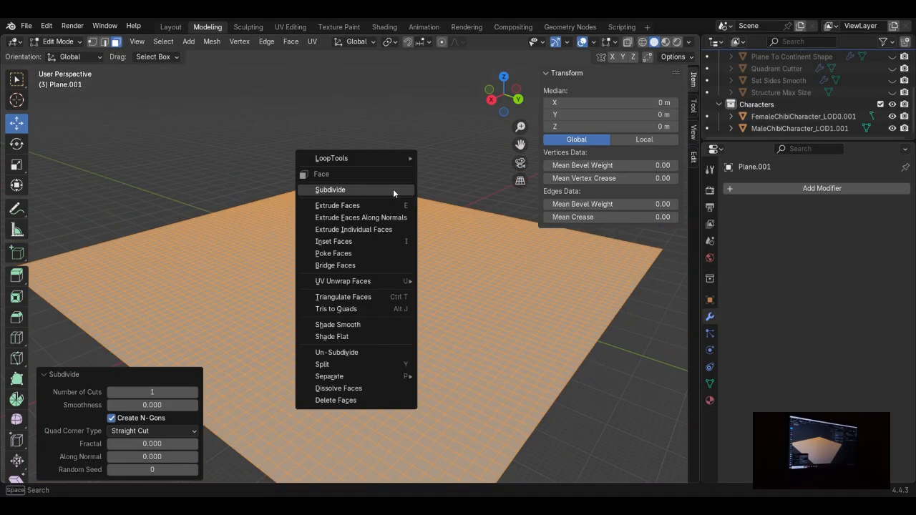
pyautogui.click(393, 189)
pyautogui.moveTo(386, 208); pyautogui.dragTo(379, 181, button='middle')
pyautogui.hotkey('ctrl', 'f')
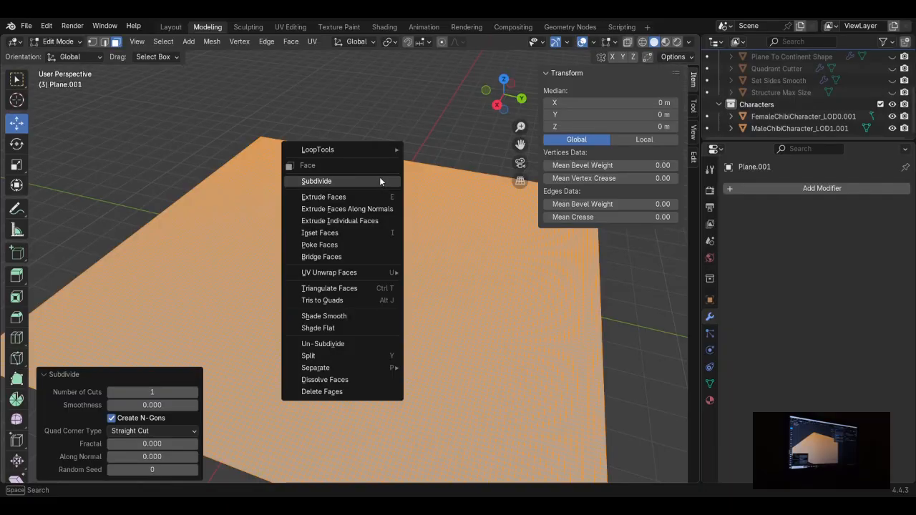
pyautogui.click(380, 181)
pyautogui.scroll(-4, 383, 183)
pyautogui.scroll(4, 383, 183)
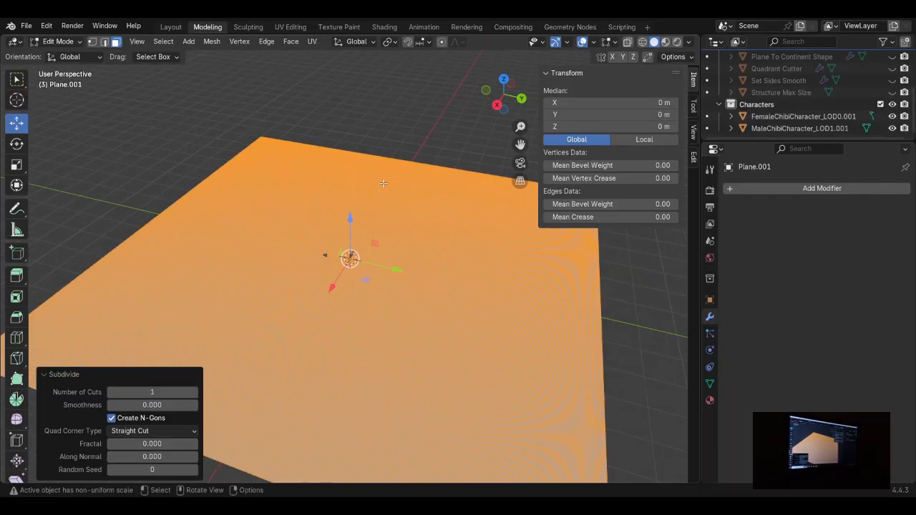
# Step: Undo all the subdivisions of Plane.001 back to a single face
pyautogui.hotkey('ctrl', 'z')
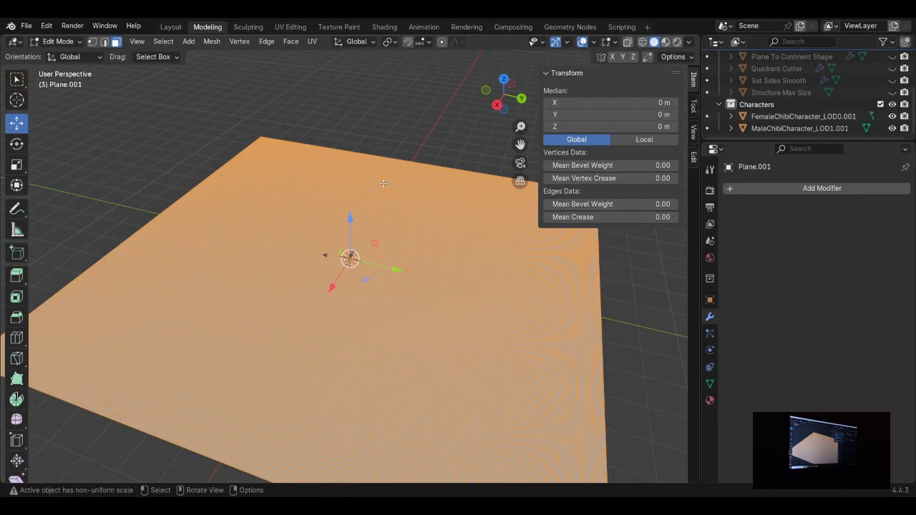
pyautogui.hotkey('ctrl', 'z')
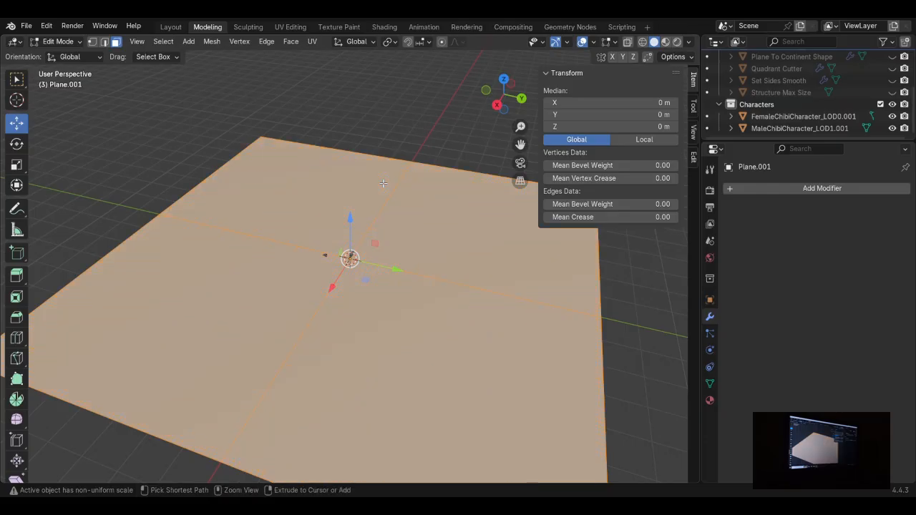
pyautogui.hotkey('ctrl', 'z')
# Step: Rename the object Plane.001 as Plane_LOD7
pyautogui.scroll(4, 768, 117)
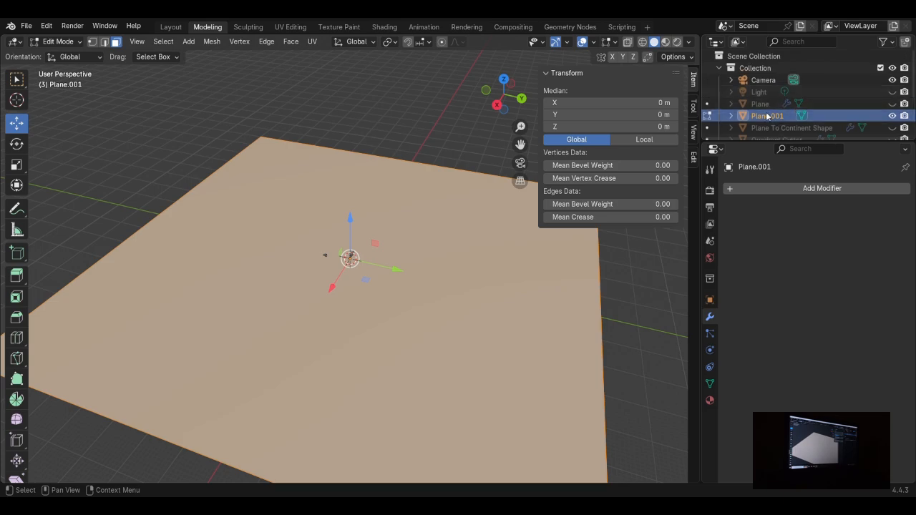
pyautogui.doubleClick(755, 117)
pyautogui.click(799, 93)
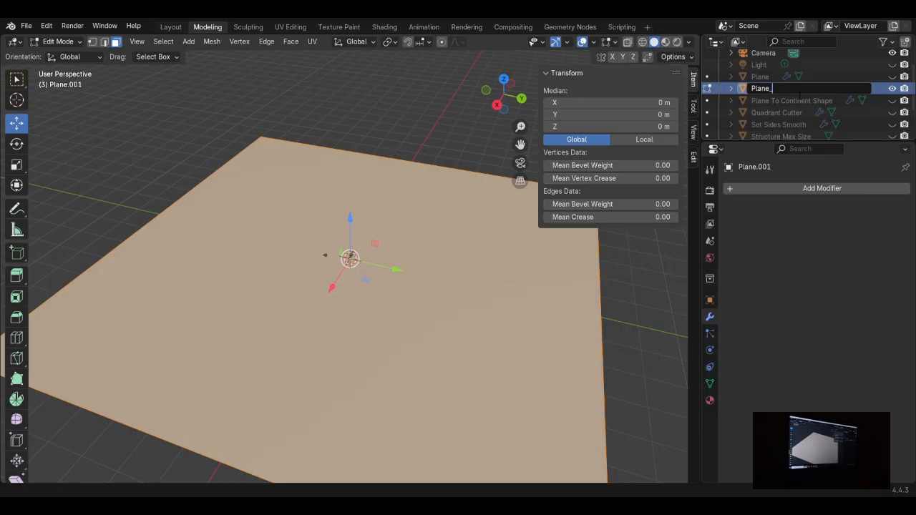
pyautogui.write('_LOD7')
pyautogui.press('Return')
# Step: Duplicate Plane_LOD7 and move the copy out of Characters into the collection named Collection
pyautogui.hotkey('ctrl', 'c')
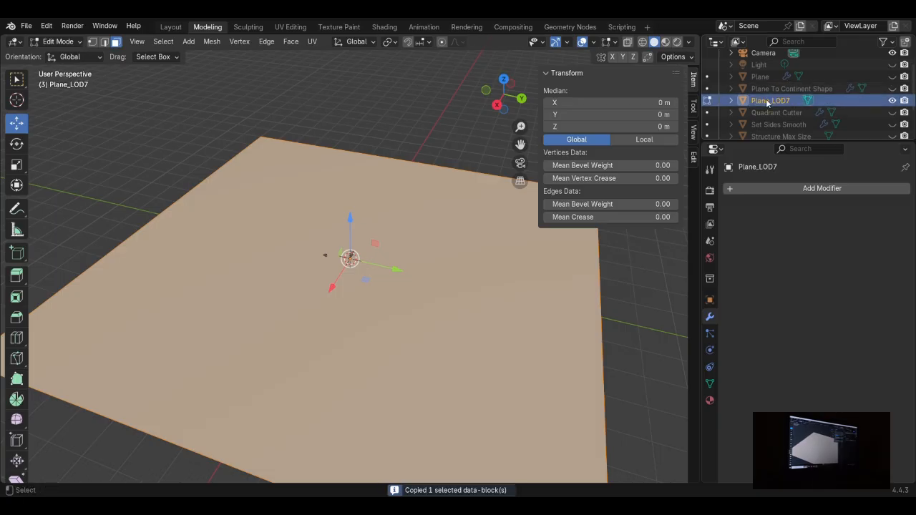
pyautogui.hotkey('ctrl', 'v')
pyautogui.scroll(-3, 772, 107)
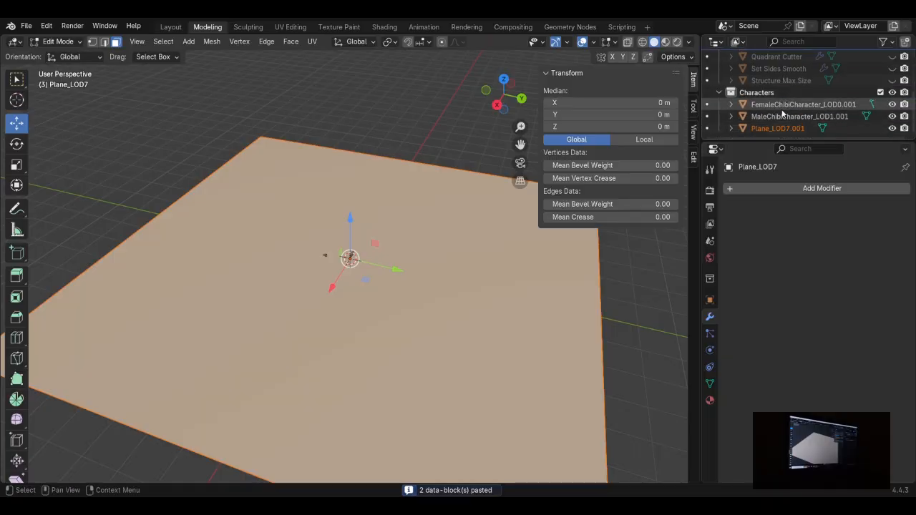
pyautogui.moveTo(771, 129); pyautogui.dragTo(753, 68)
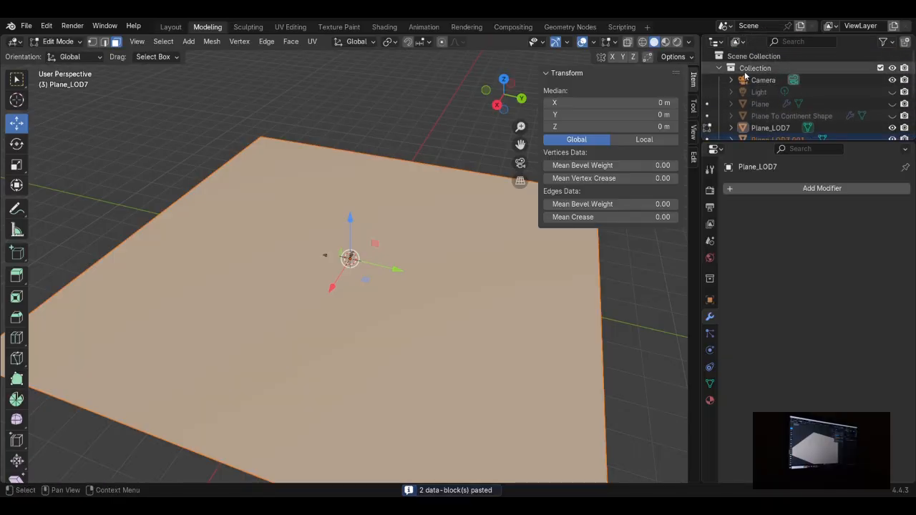
# Step: Create a new collection directly under the Scene Collection and name it Plane
pyautogui.doubleClick(755, 67)
pyautogui.click(748, 79)
pyautogui.rightClick(730, 54)
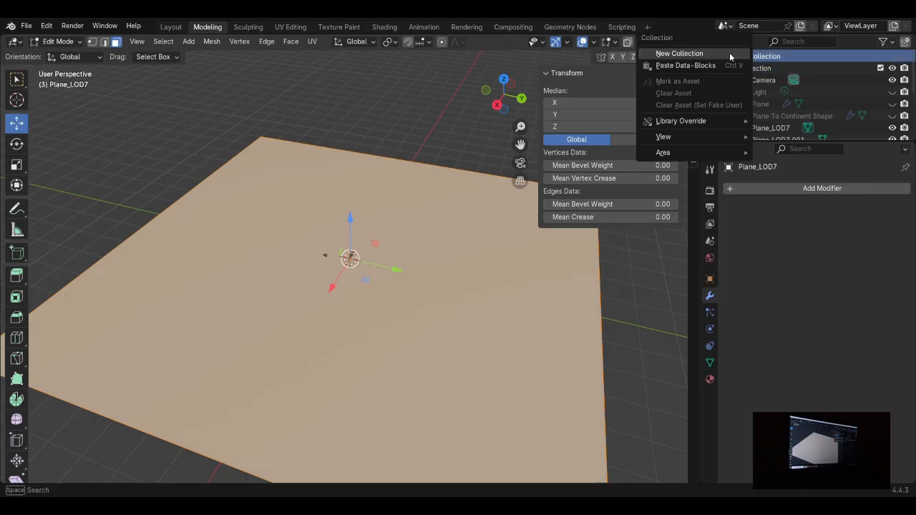
pyautogui.click(720, 54)
pyautogui.scroll(-5, 751, 101)
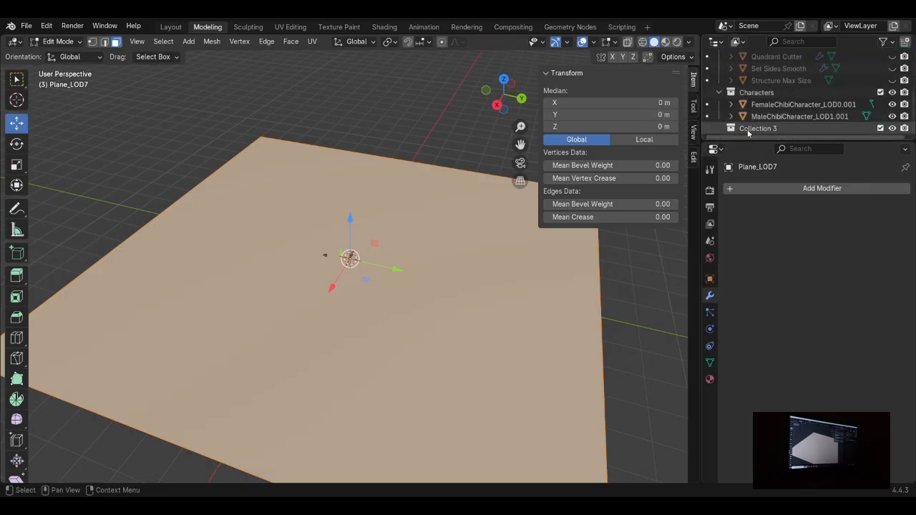
pyautogui.doubleClick(755, 128)
pyautogui.write('Pla')
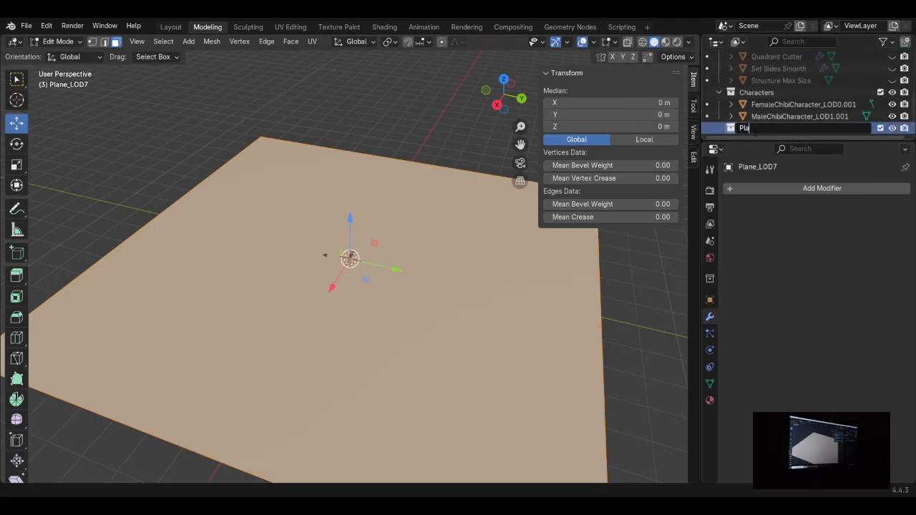
pyautogui.write('ne')
pyautogui.press('Return')
# Step: Move Plane_LOD7 and its copy Plane_LOD7.001 into the Plane collection
pyautogui.scroll(5, 752, 127)
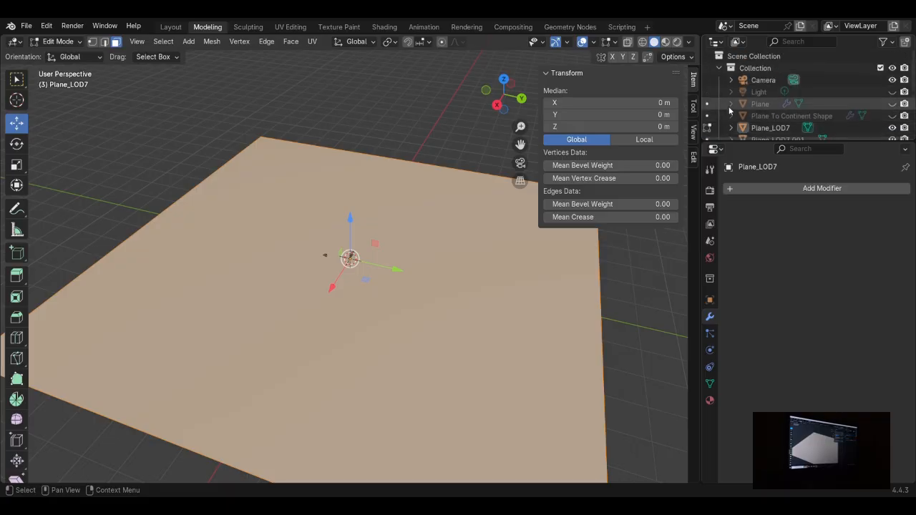
pyautogui.scroll(-1, 752, 123)
pyautogui.moveTo(753, 106); pyautogui.dragTo(750, 129)
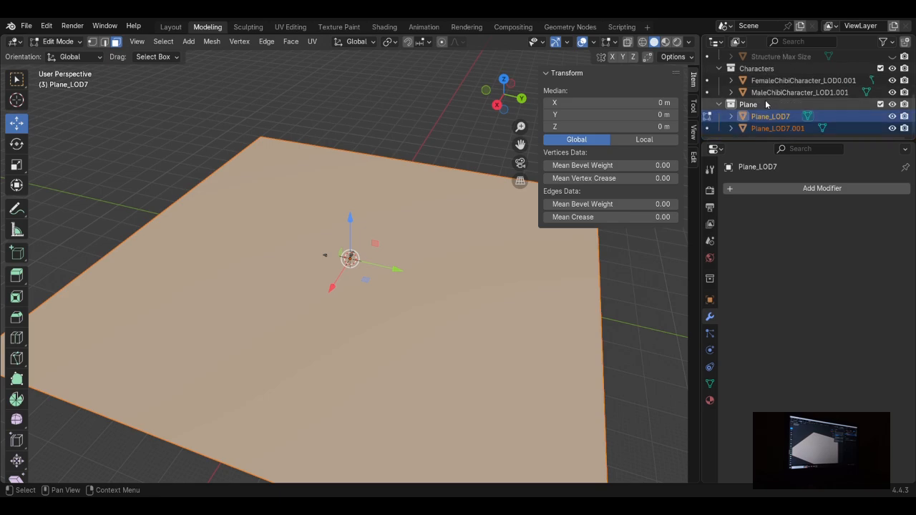
# Step: Return to Object Mode and hide the original Plane_LOD7
pyautogui.click(756, 130)
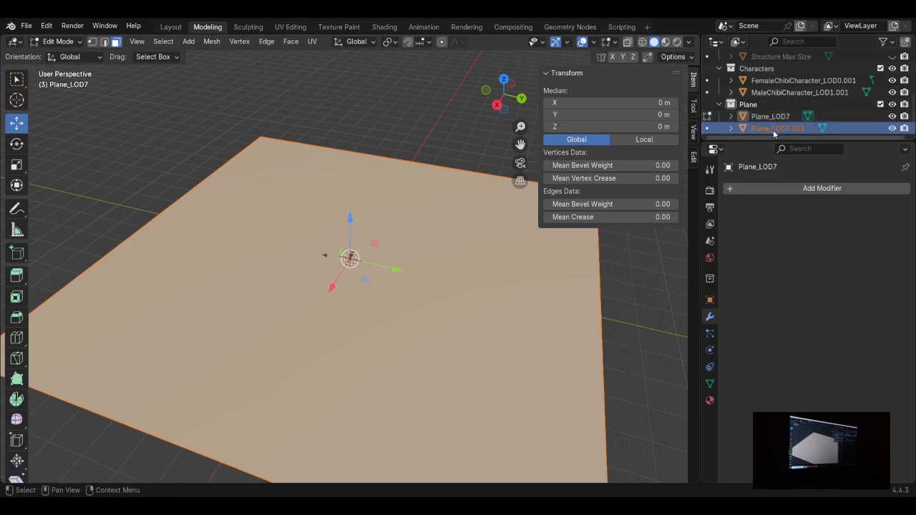
pyautogui.press('Tab')
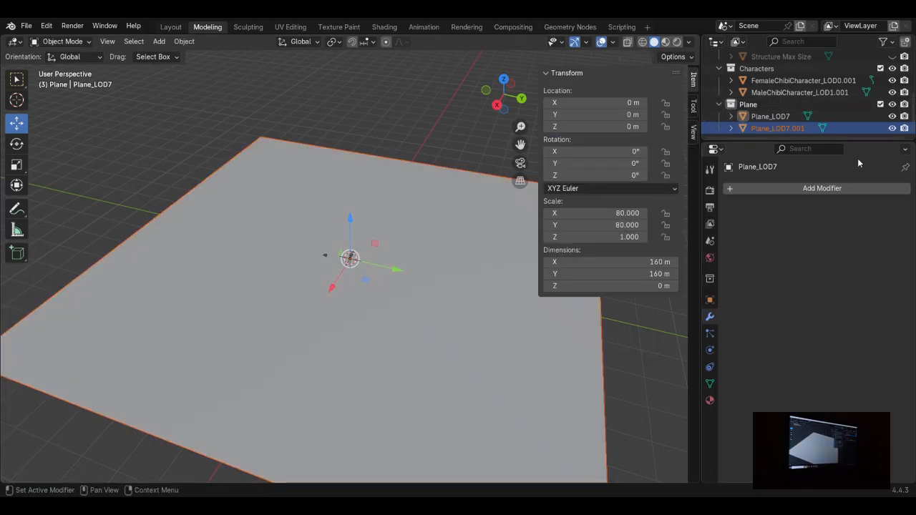
pyautogui.click(892, 117)
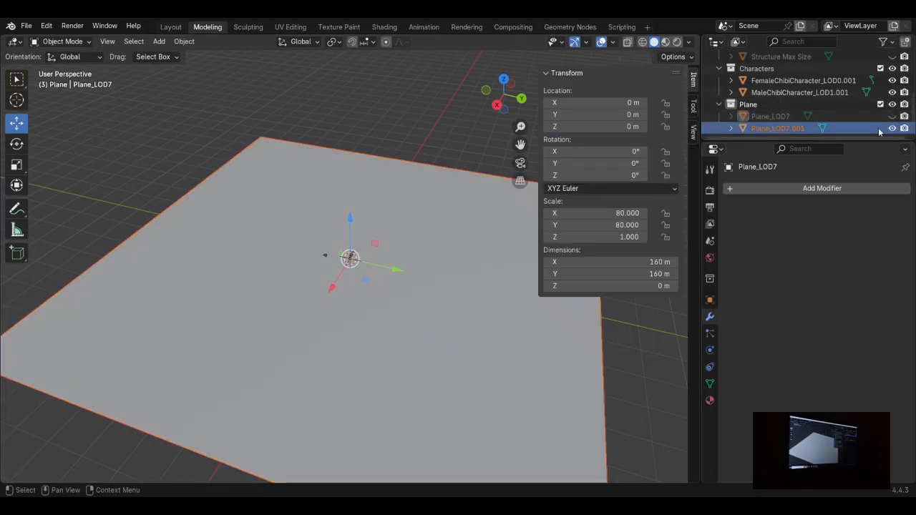
# Step: Subdivide the face of Plane_LOD7.001 once in Edit Mode, then clear the face selection
pyautogui.click(776, 119)
pyautogui.click(779, 128)
pyautogui.press('Tab')
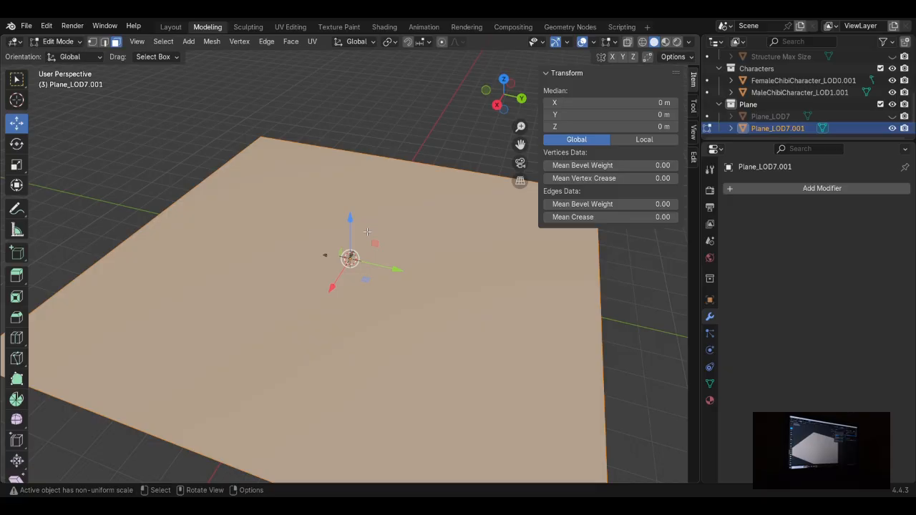
pyautogui.rightClick(395, 212)
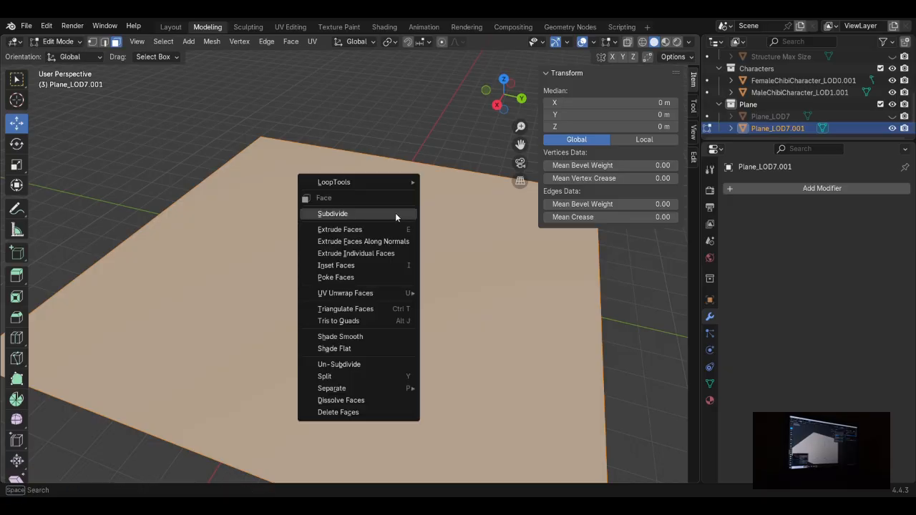
pyautogui.click(395, 212)
pyautogui.click(401, 142)
# Step: Rename Plane_LOD7.001 as Plane_LOD6
pyautogui.doubleClick(781, 131)
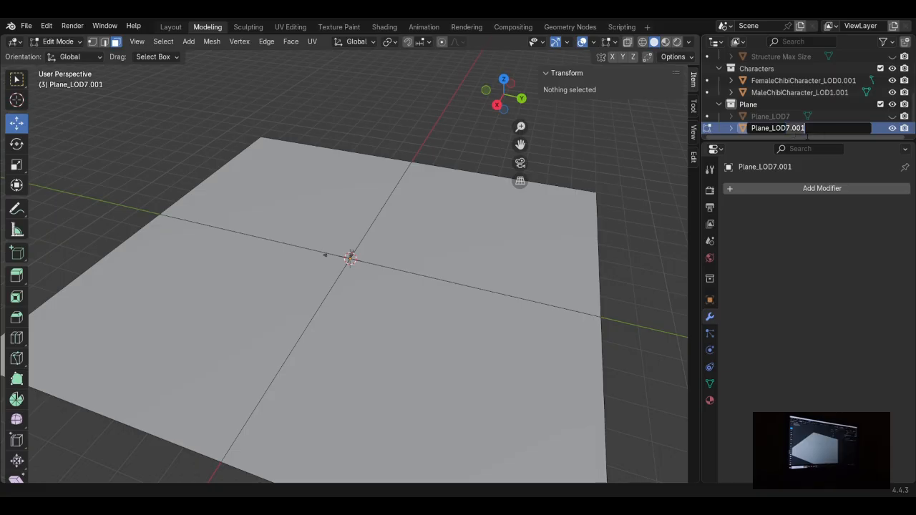
pyautogui.press('BackSpace')
pyautogui.press('BackSpace')
pyautogui.press('BackSpace')
pyautogui.press('BackSpace')
pyautogui.press('BackSpace')
pyautogui.write('6')
pyautogui.press('Return')
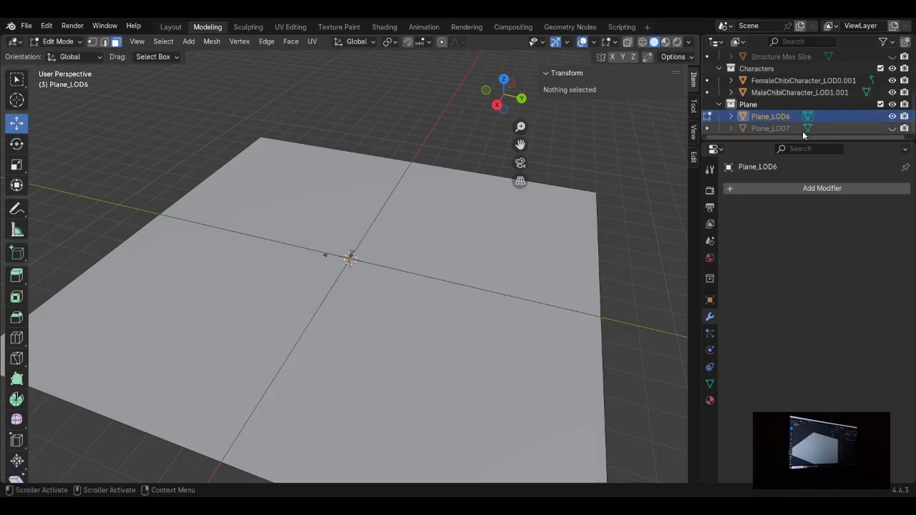
# Step: Duplicate Plane_LOD6 in Object Mode and hide the original, keeping only the copy Plane_LOD6.001 visible
pyautogui.press('Tab')
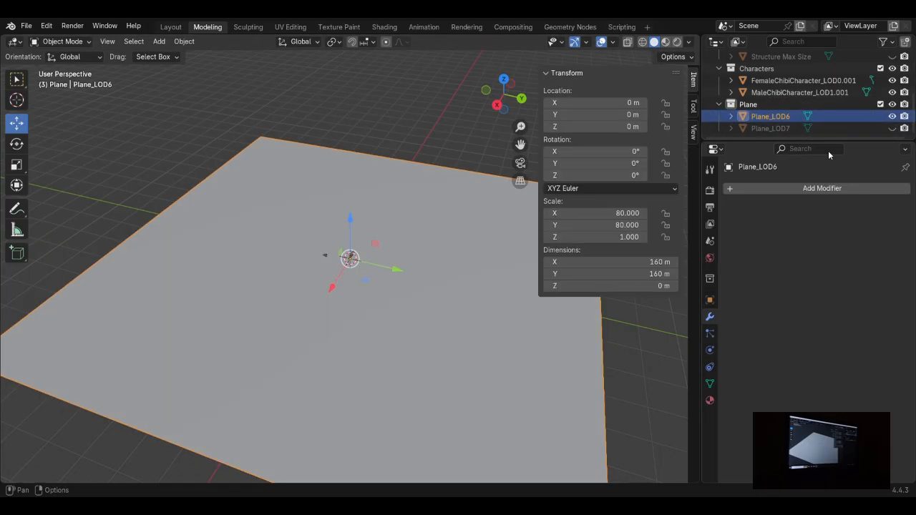
pyautogui.hotkey('ctrl', 'c')
pyautogui.hotkey('ctrl', 'v')
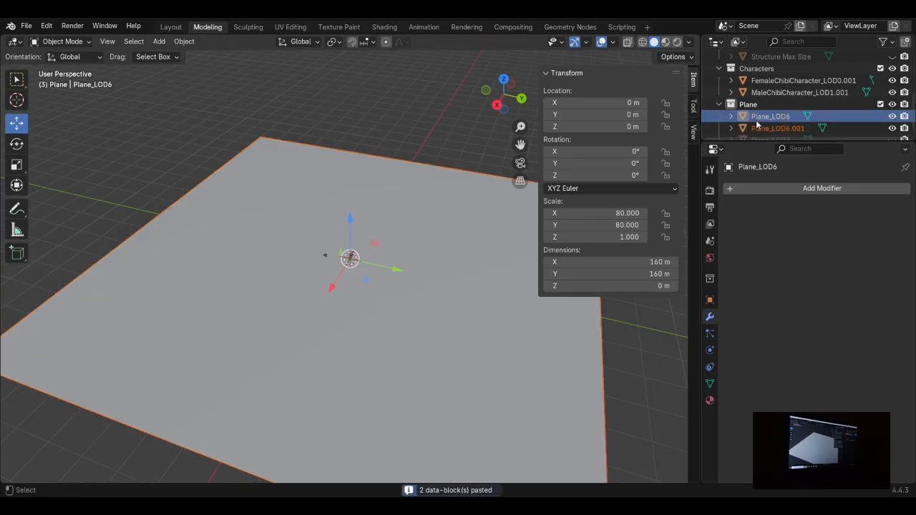
pyautogui.click(891, 116)
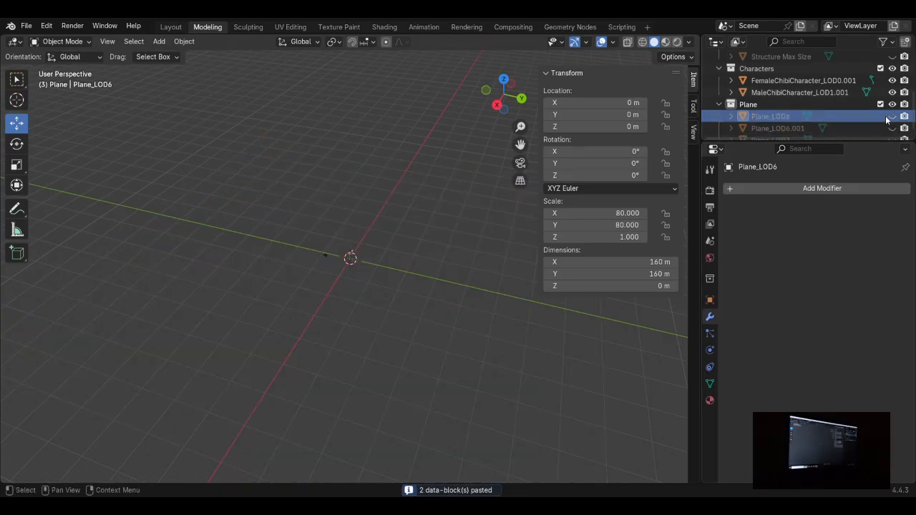
pyautogui.click(780, 128)
pyautogui.click(891, 128)
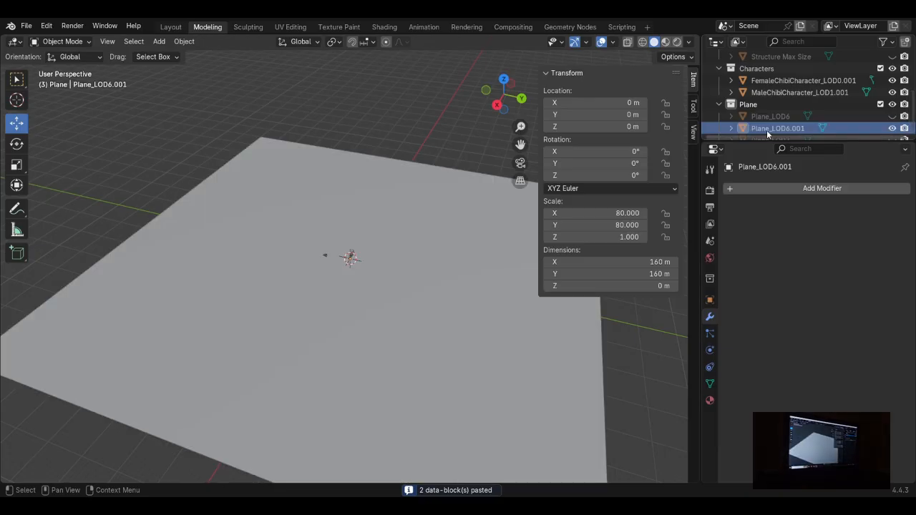
# Step: Subdivide all faces of Plane_LOD6.001 once in Edit Mode, then deselect everything
pyautogui.click(299, 171)
pyautogui.press('Tab')
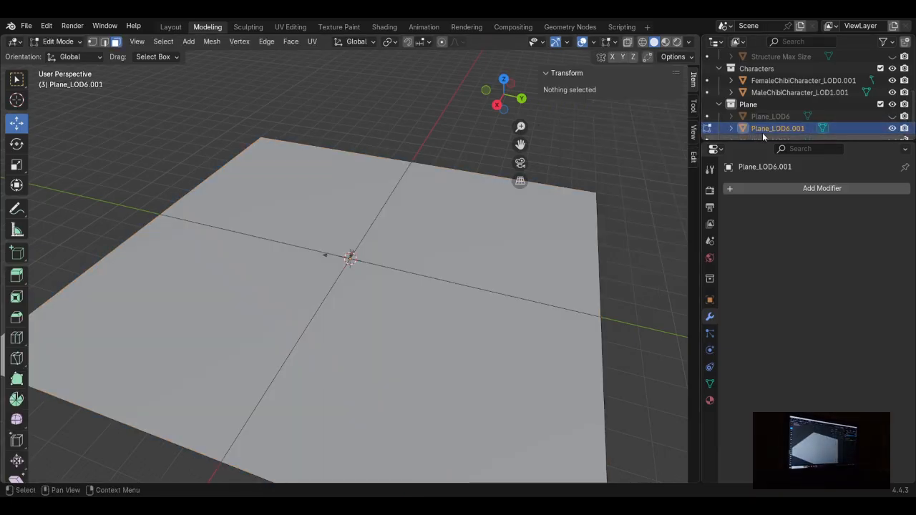
pyautogui.click(389, 206)
pyautogui.press('a')
pyautogui.rightClick(388, 208)
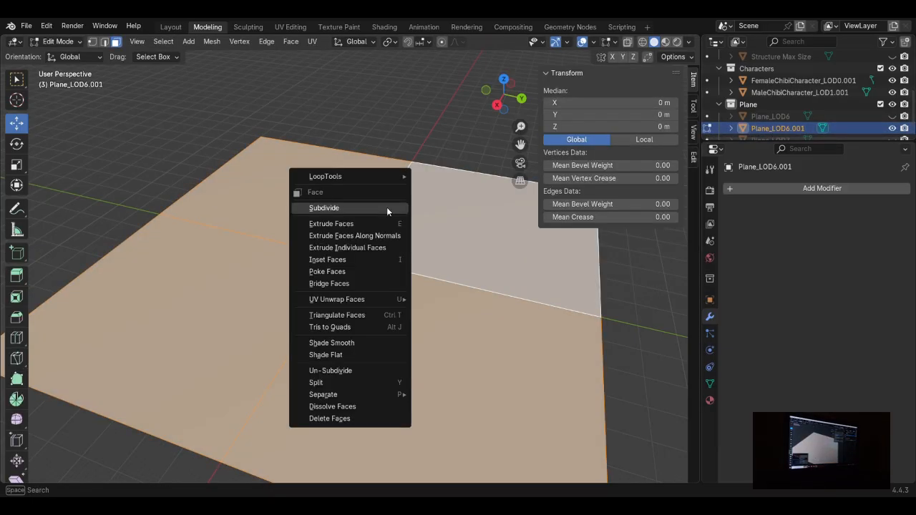
pyautogui.click(387, 206)
pyautogui.hotkey('alt', 'a')
# Step: Rename Plane_LOD6.001 as Plane_LOD5 and return to Object Mode
pyautogui.doubleClick(778, 123)
pyautogui.click(781, 123)
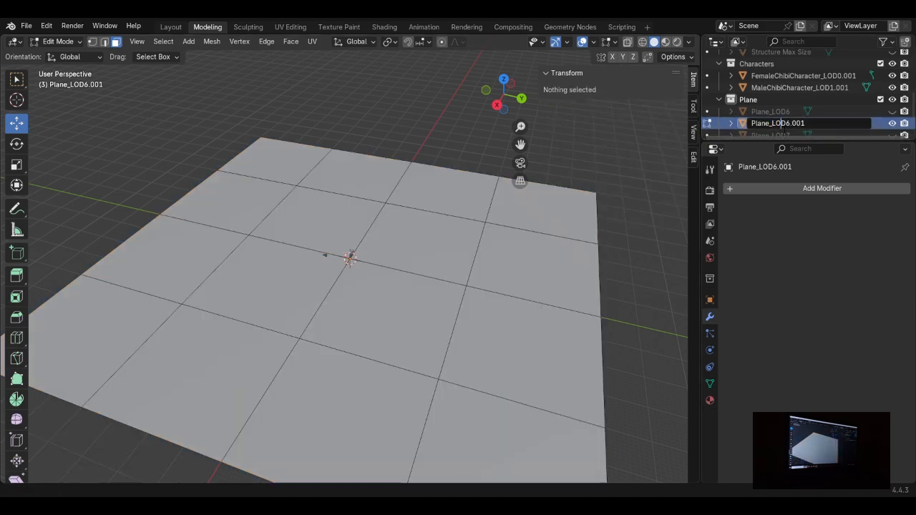
pyautogui.click(805, 124)
pyautogui.press('BackSpace')
pyautogui.press('BackSpace')
pyautogui.press('BackSpace')
pyautogui.press('BackSpace')
pyautogui.press('BackSpace')
pyautogui.write('5')
pyautogui.press('Return')
pyautogui.press('Tab')
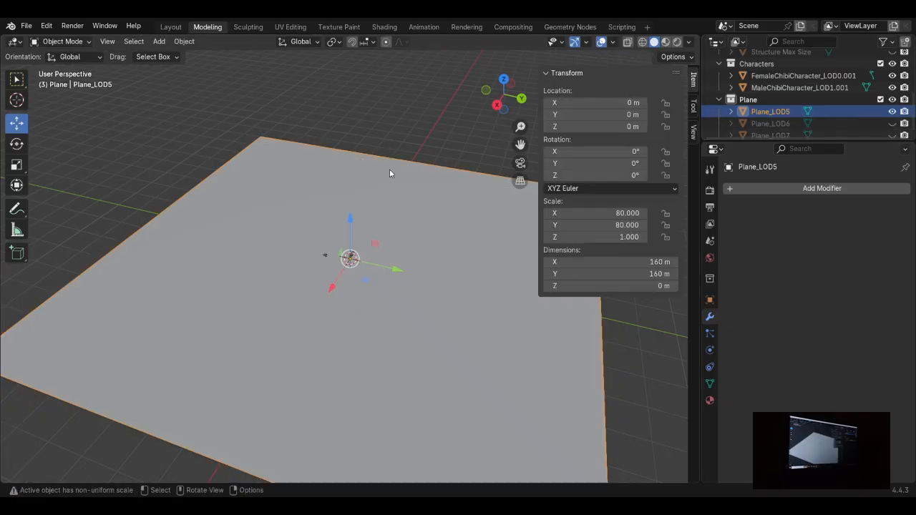
# Step: Hide Plane_LOD5 and show it again
pyautogui.scroll(-3, 380, 210)
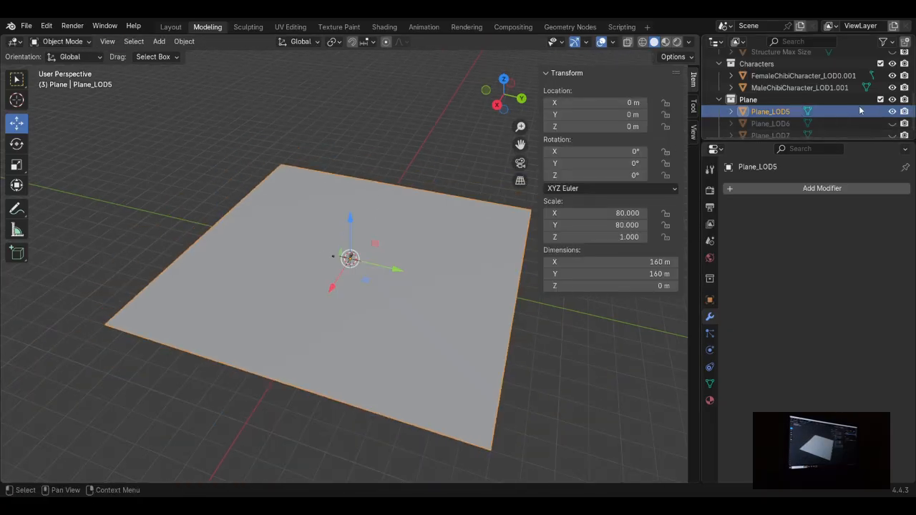
pyautogui.press('h')
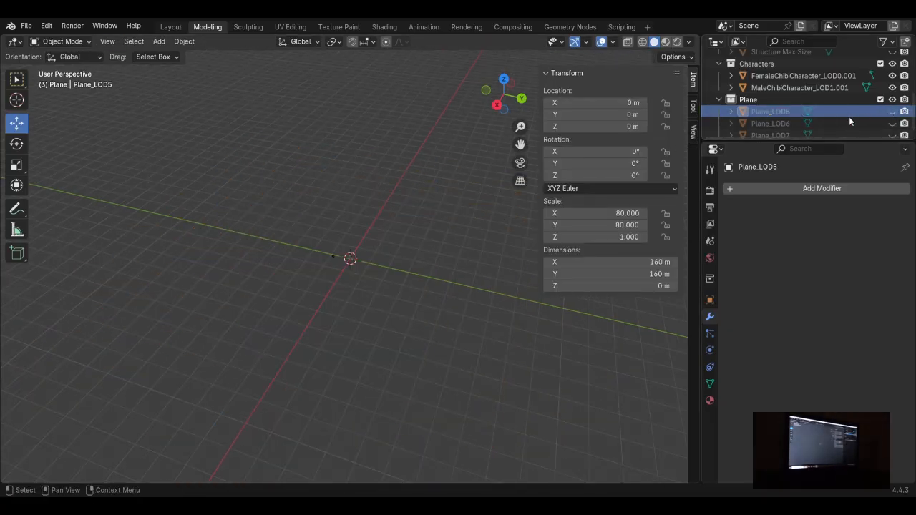
pyautogui.click(892, 111)
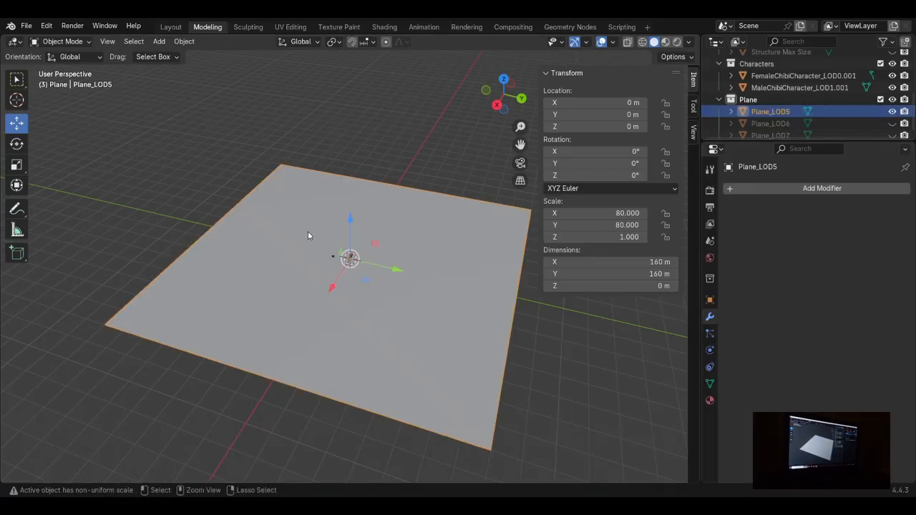
# Step: Duplicate Plane_LOD5 in Object Mode, hide the original, and make the copy the active object
pyautogui.hotkey('ctrl', 'c')
pyautogui.hotkey('ctrl', 'v')
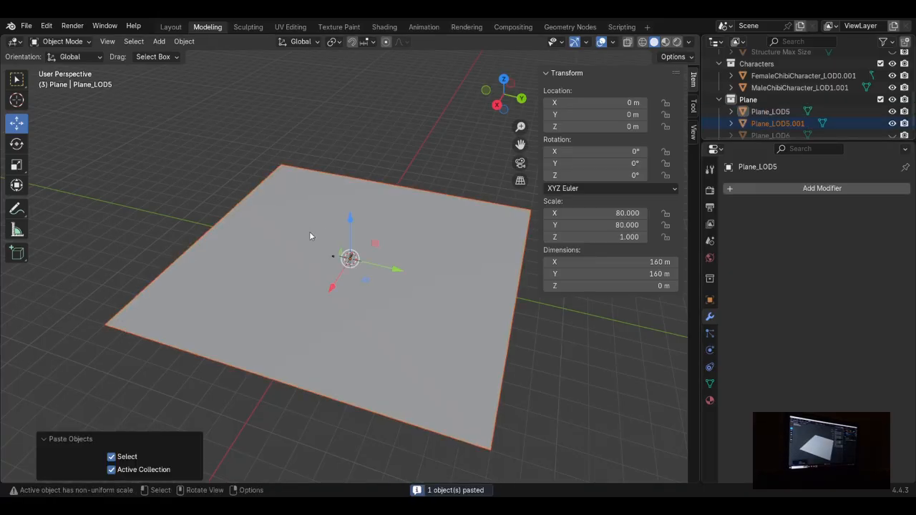
pyautogui.click(894, 111)
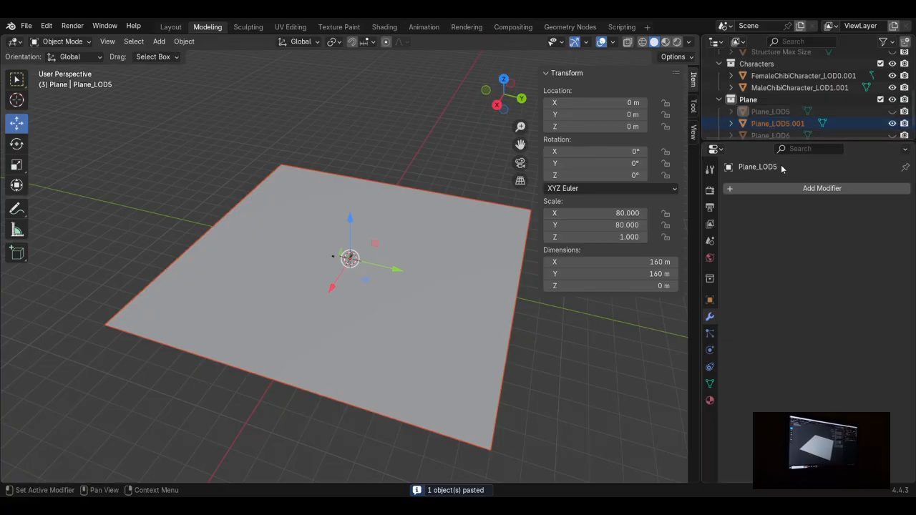
pyautogui.click(842, 126)
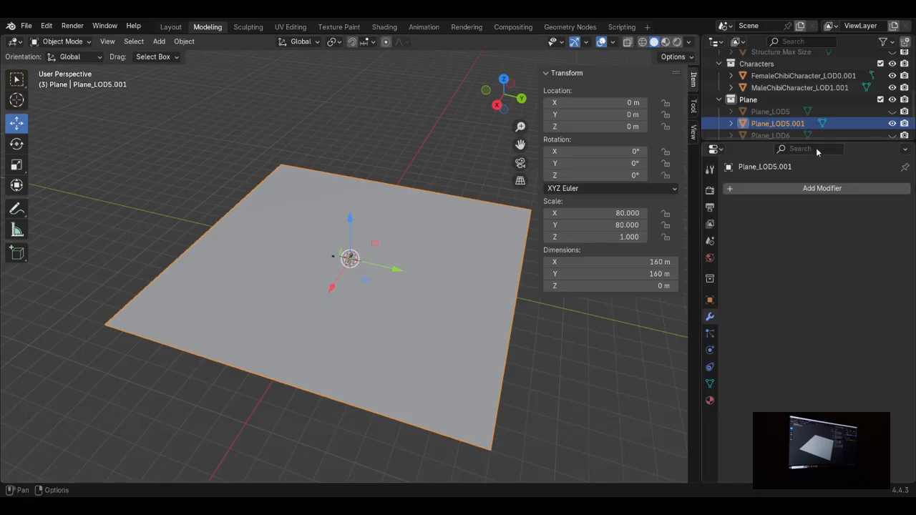
pyautogui.click(780, 112)
pyautogui.click(783, 123)
# Step: Subdivide all faces of the Plane_LOD5 copy once in Edit Mode, then deselect everything
pyautogui.press('Tab')
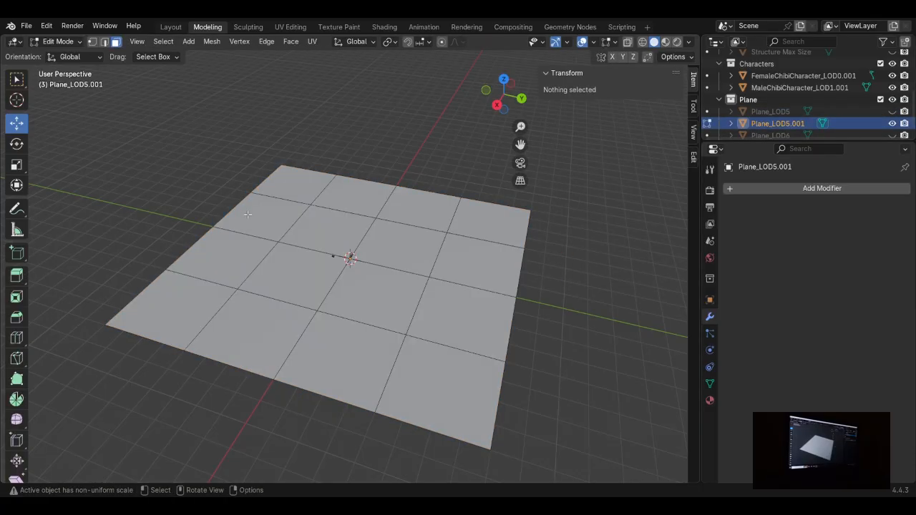
pyautogui.press('a')
pyautogui.rightClick(311, 144)
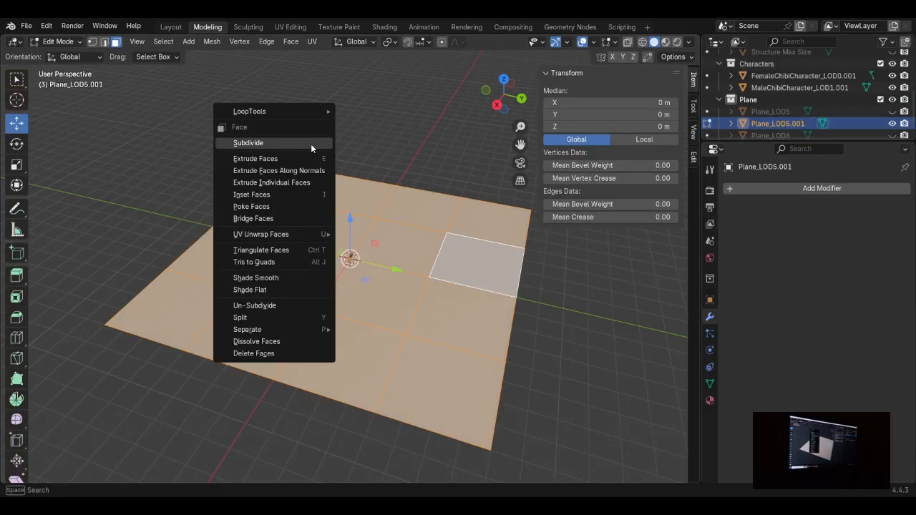
pyautogui.click(310, 144)
pyautogui.hotkey('alt', 'a')
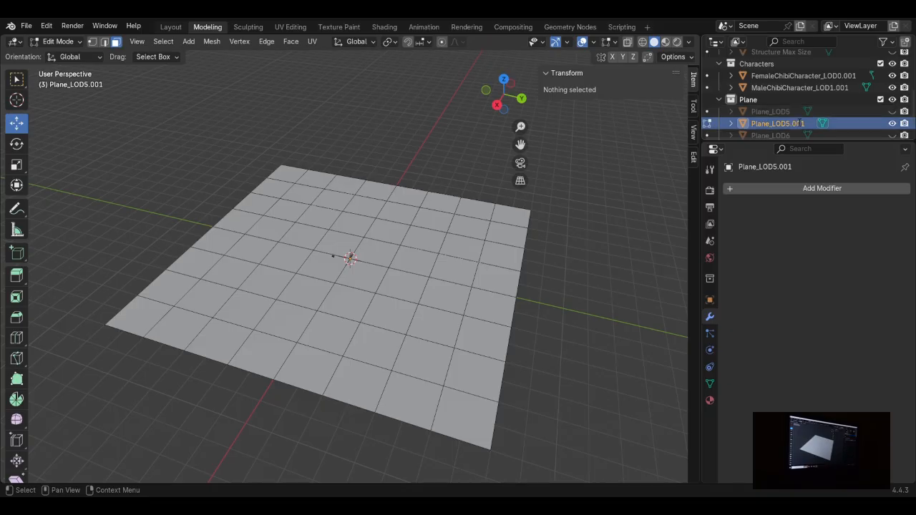
# Step: Rename the subdivided Plane_LOD5 copy as Plane_LOD4, save the file, and return to Object Mode
pyautogui.scroll(-1, 799, 124)
pyautogui.doubleClick(788, 111)
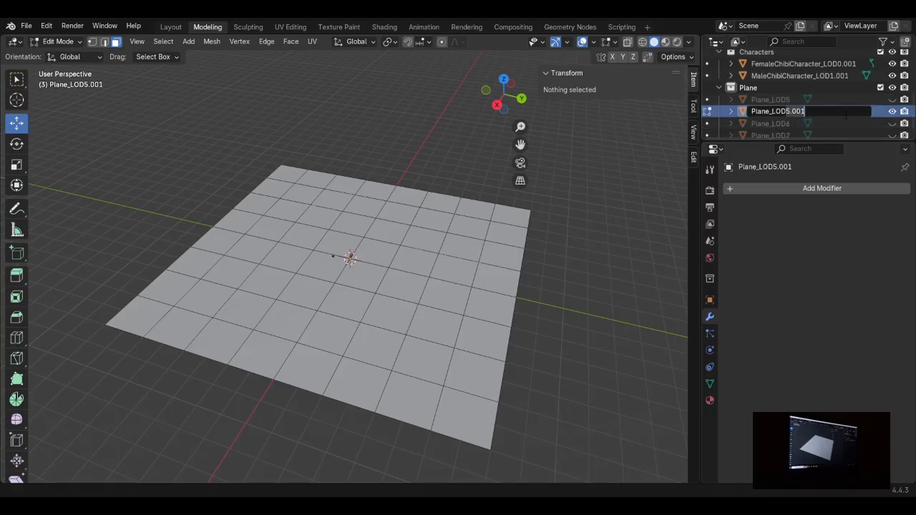
pyautogui.press('BackSpace')
pyautogui.press('BackSpace')
pyautogui.press('BackSpace')
pyautogui.press('BackSpace')
pyautogui.press('BackSpace')
pyautogui.write('4')
pyautogui.press('Return')
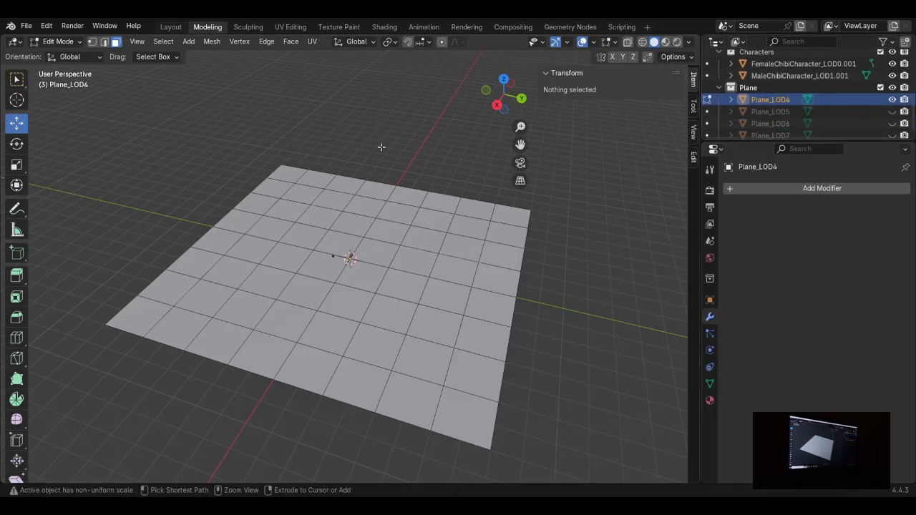
pyautogui.hotkey('ctrl', 's')
pyautogui.press('Tab')
# Step: Duplicate Plane_LOD4, hide the original, and make the copy the active object
pyautogui.click(770, 111)
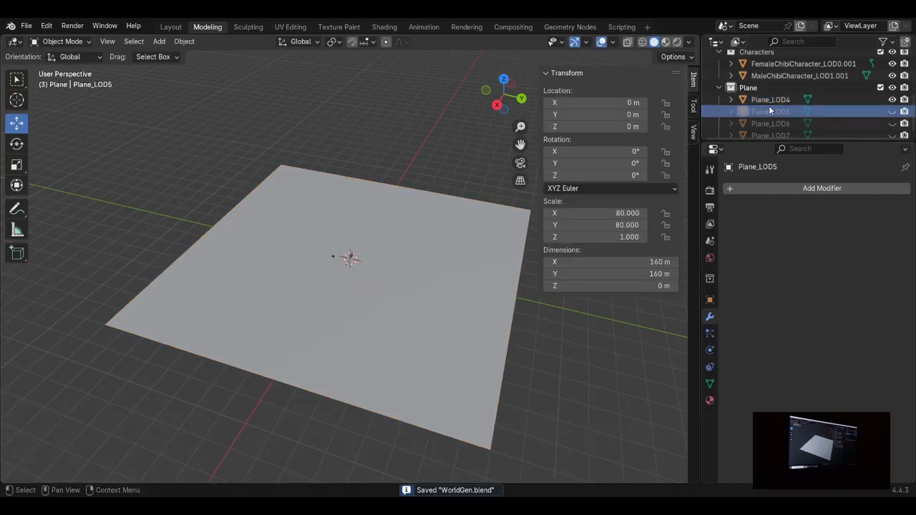
pyautogui.click(766, 99)
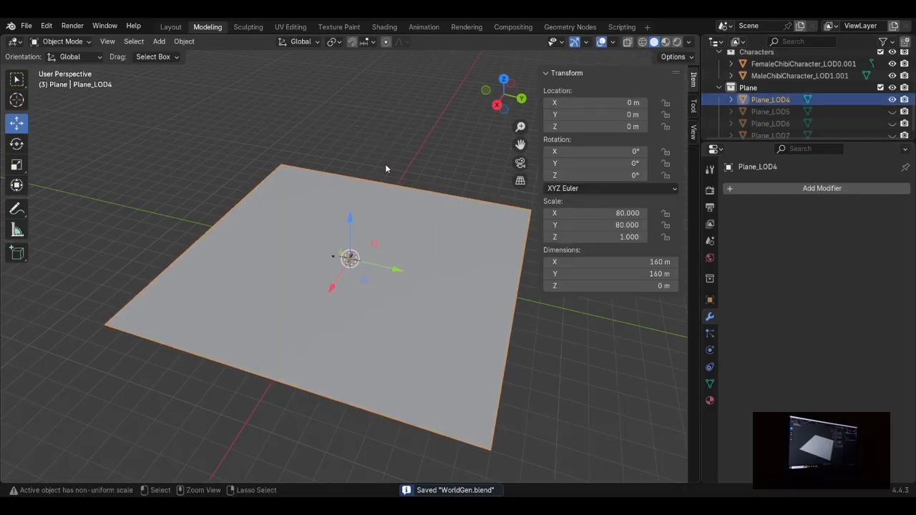
pyautogui.hotkey('ctrl', 'c')
pyautogui.hotkey('ctrl', 'v')
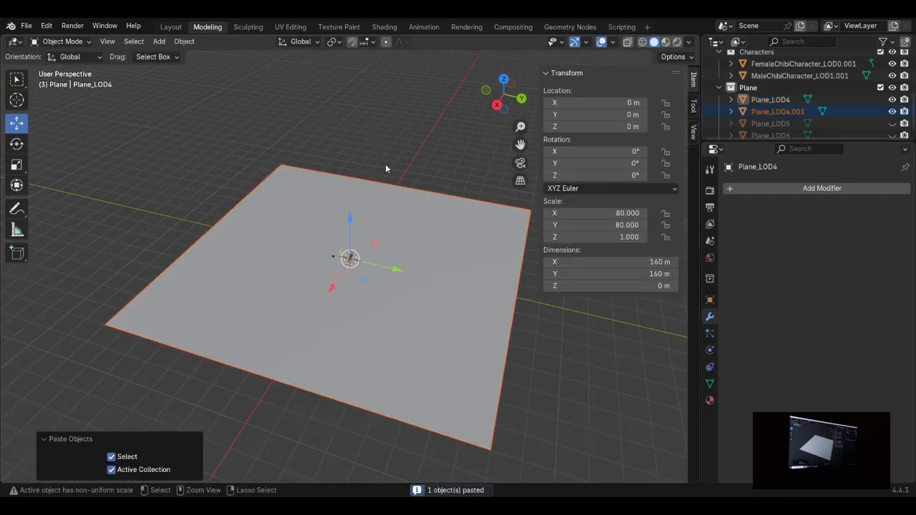
pyautogui.click(891, 102)
pyautogui.click(784, 112)
# Step: Subdivide all faces of the Plane_LOD4 copy once in Edit Mode
pyautogui.press('Tab')
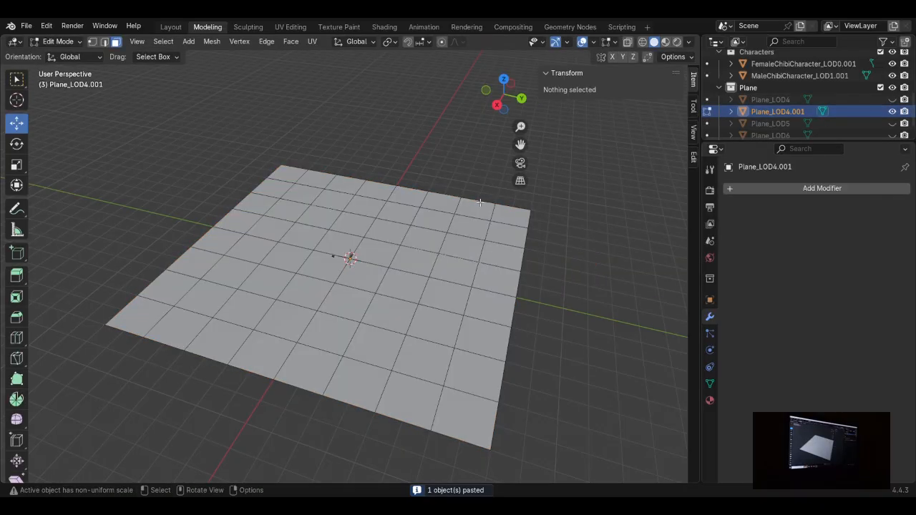
pyautogui.press('a')
pyautogui.rightClick(393, 182)
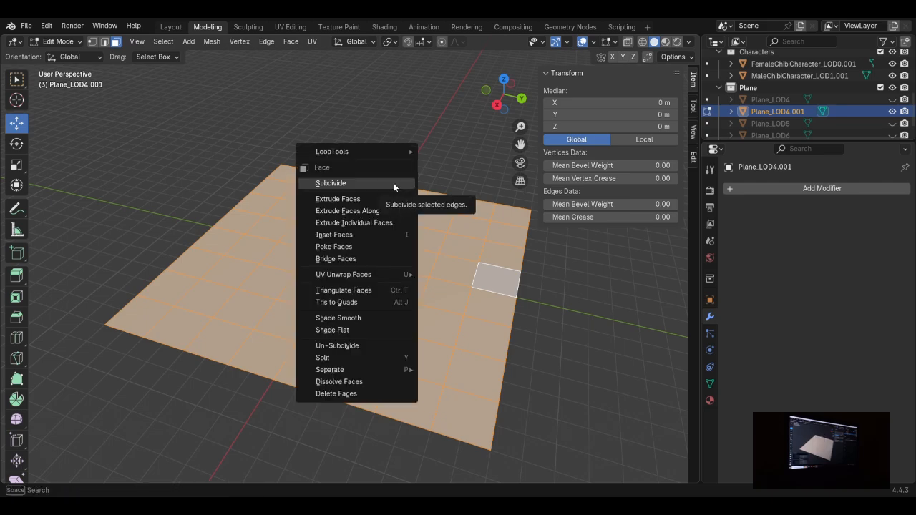
pyautogui.click(394, 182)
# Step: Rename the subdivided Plane_LOD4 copy as Plane_LOD3 and return to Object Mode
pyautogui.doubleClick(784, 111)
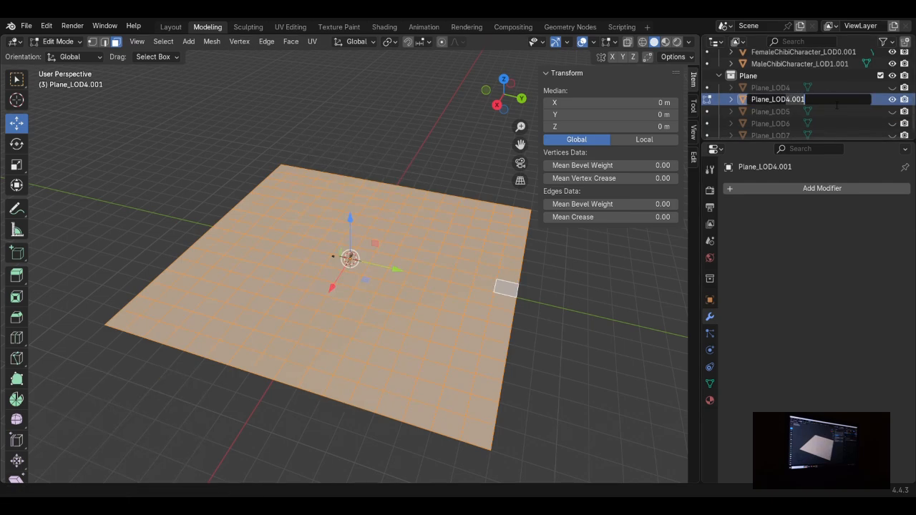
pyautogui.press('BackSpace')
pyautogui.press('BackSpace')
pyautogui.press('BackSpace')
pyautogui.press('BackSpace')
pyautogui.press('BackSpace')
pyautogui.write('3')
pyautogui.press('Return')
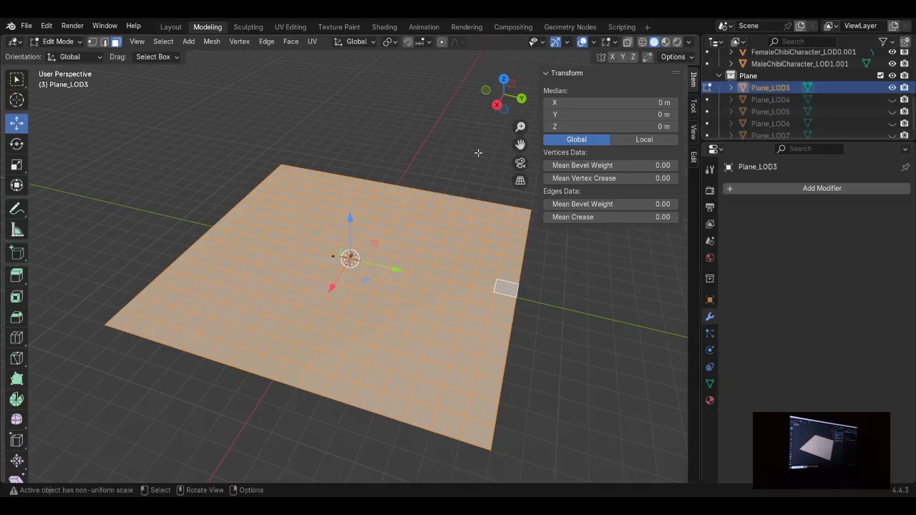
pyautogui.press('Tab')
# Step: Hide Plane_LOD3, show it again, and try to duplicate it
pyautogui.scroll(-2, 361, 220)
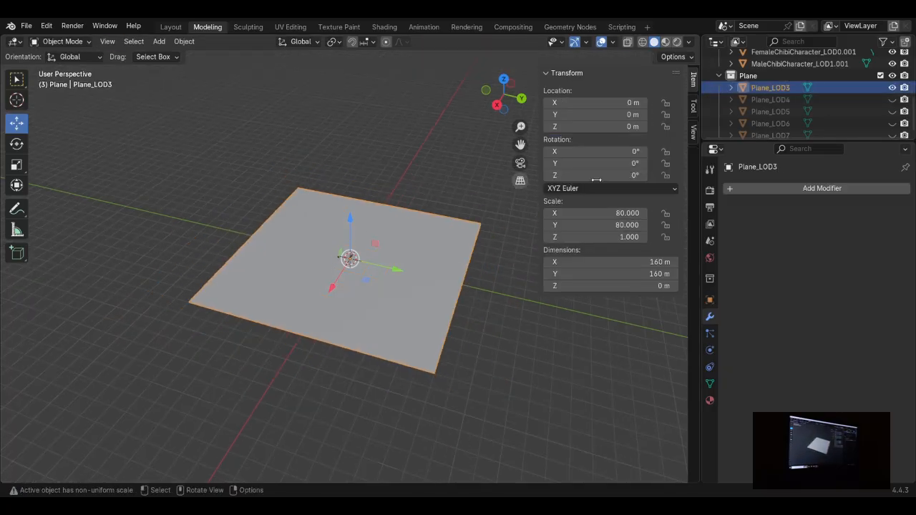
pyautogui.click(892, 87)
pyautogui.click(892, 87)
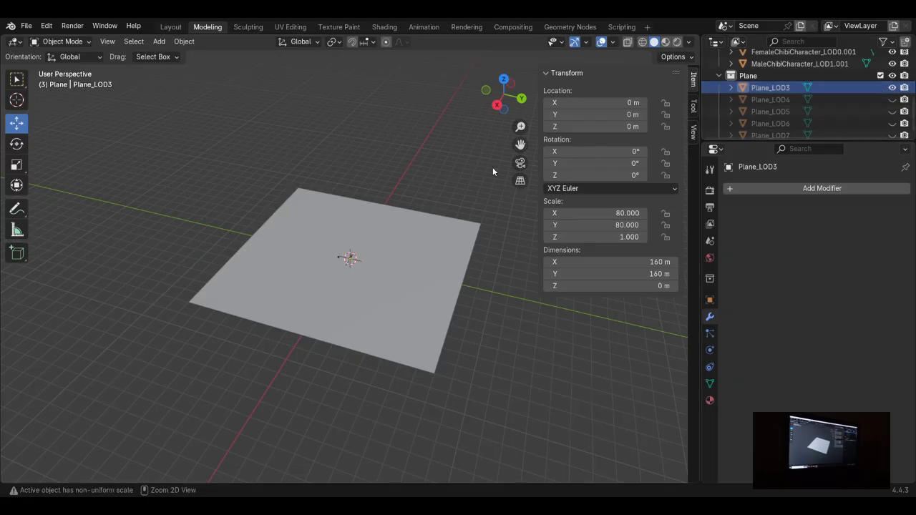
pyautogui.hotkey('ctrl', 'c')
pyautogui.hotkey('ctrl', 'v')
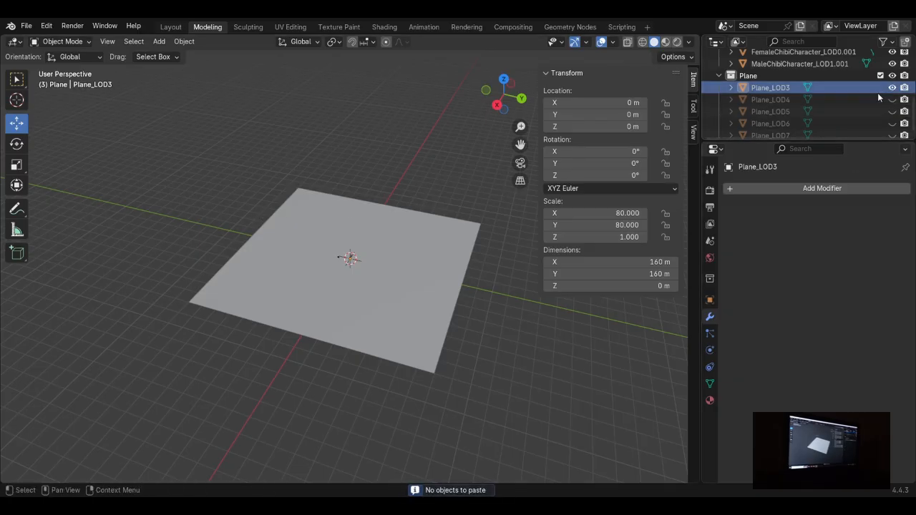
pyautogui.scroll(-1, 877, 92)
pyautogui.scroll(4, 851, 123)
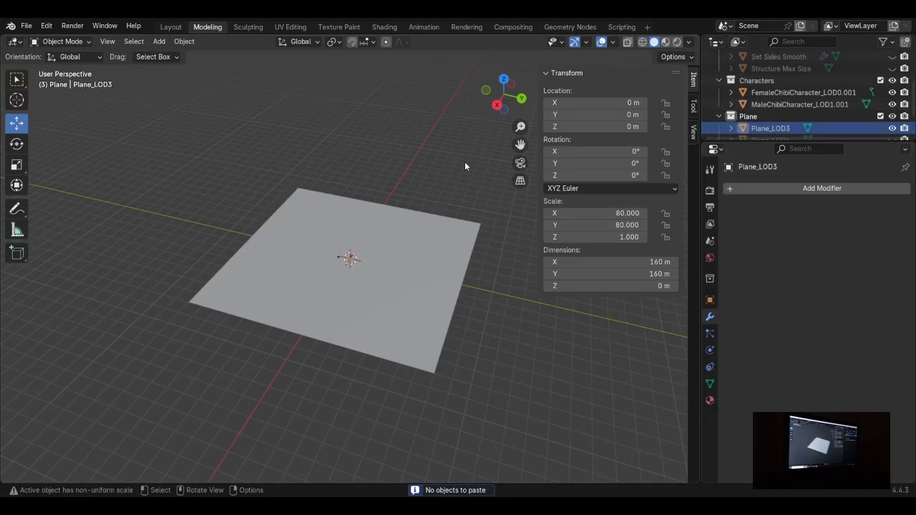
# Step: Select Plane_LOD3 in the viewport, duplicate it, hide the original, and make the copy active
pyautogui.click(398, 251)
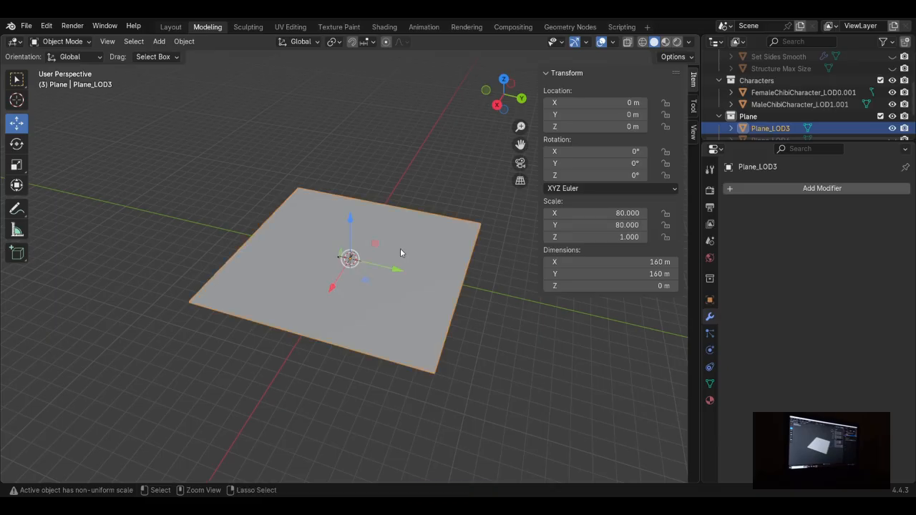
pyautogui.hotkey('ctrl', 'c')
pyautogui.scroll(-3, 834, 132)
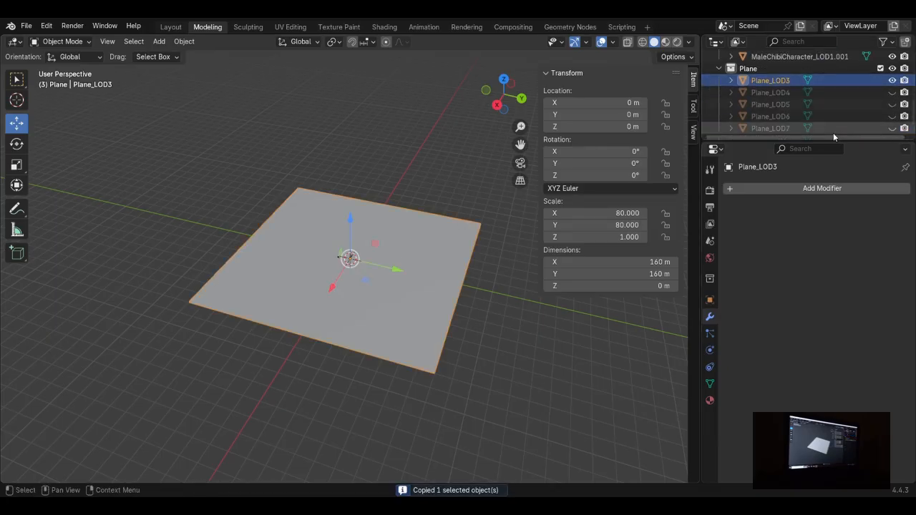
pyautogui.hotkey('ctrl', 'v')
pyautogui.scroll(5, 778, 101)
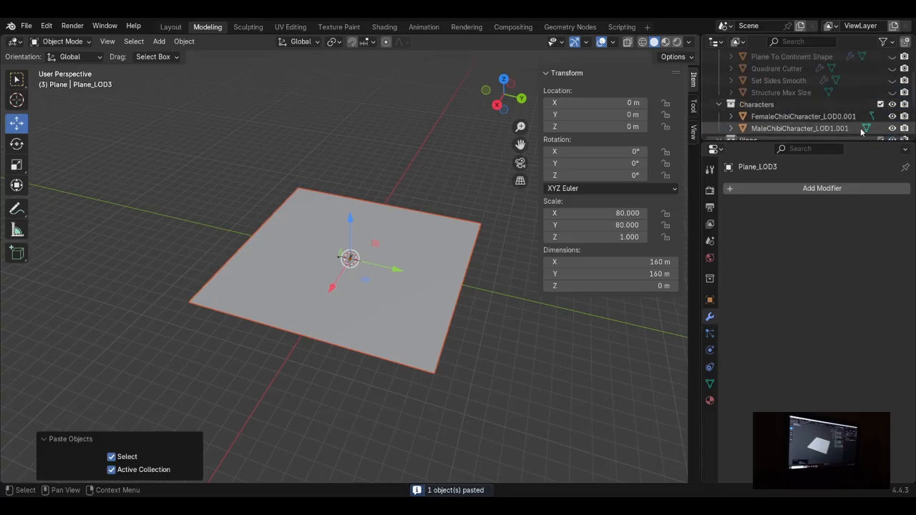
pyautogui.scroll(-3, 844, 107)
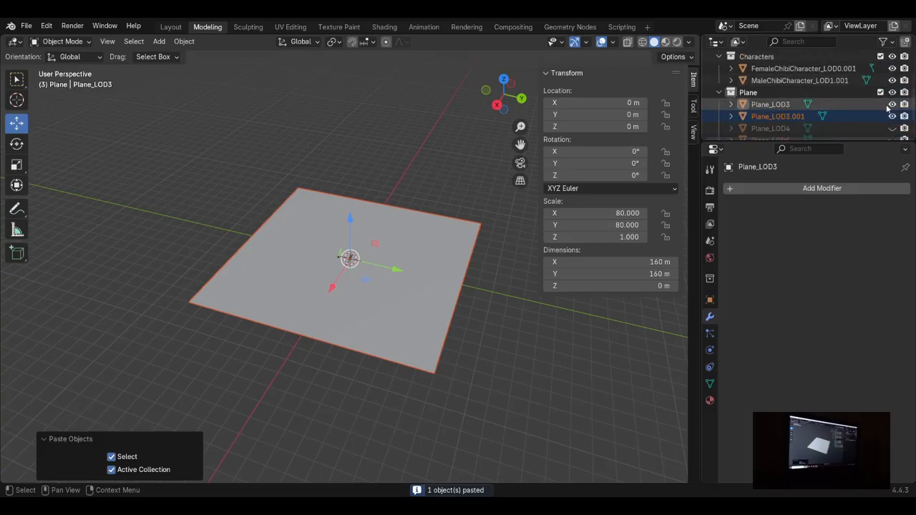
pyautogui.click(777, 116)
# Step: Subdivide all faces of the Plane_LOD3 copy in Edit Mode with one cut
pyautogui.press('Tab')
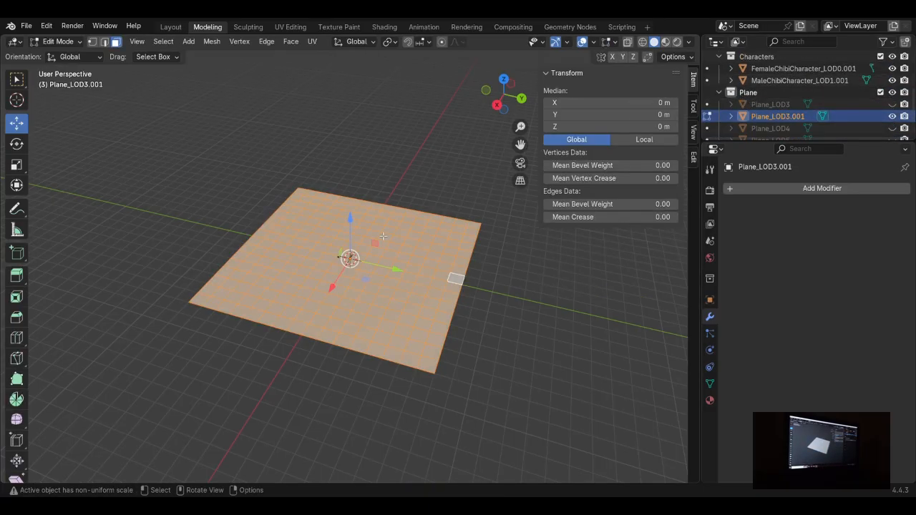
pyautogui.click(375, 234)
pyautogui.press('a')
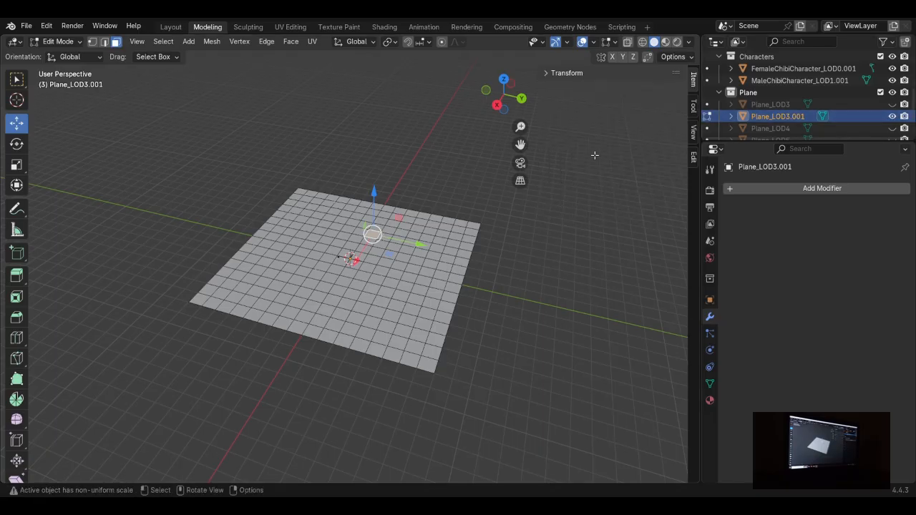
pyautogui.press('q')
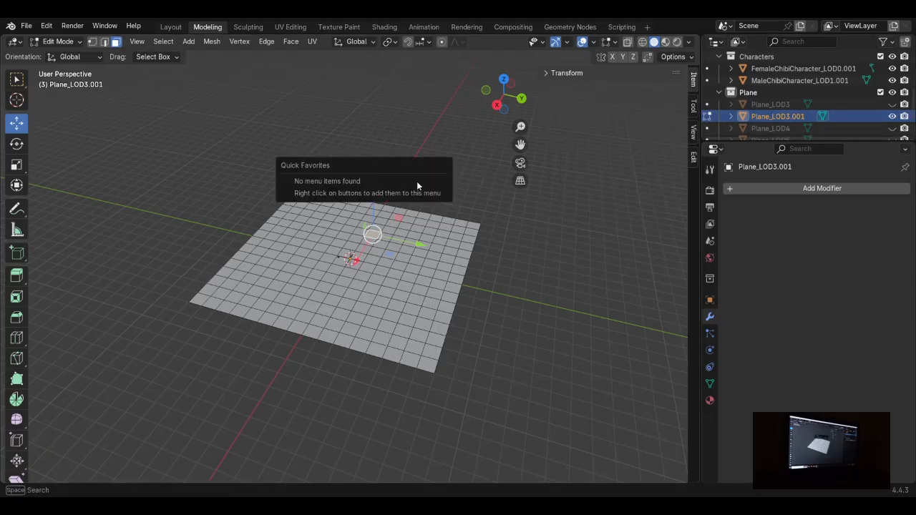
pyautogui.press('Escape')
pyautogui.press('a')
pyautogui.rightClick(399, 134)
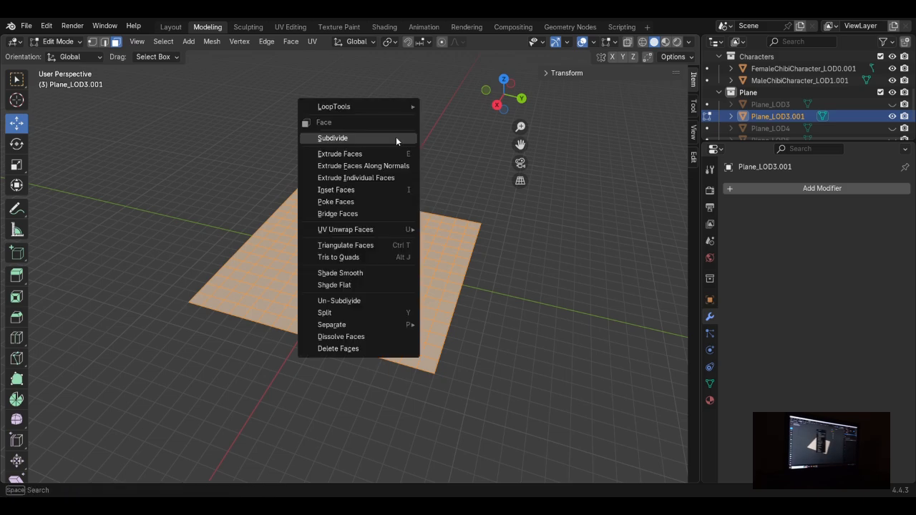
pyautogui.click(396, 137)
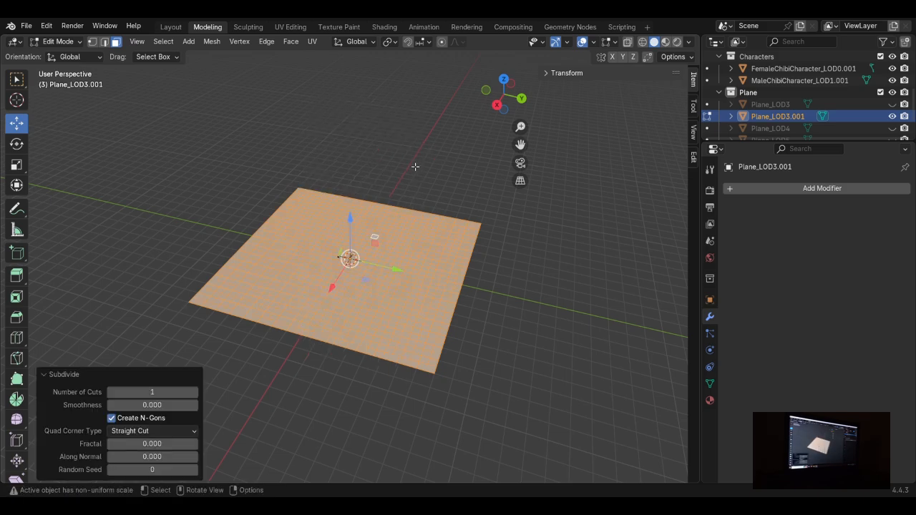
# Step: Return to Object Mode and rename the subdivided Plane_LOD3 copy as Plane_LOD2
pyautogui.press('Tab')
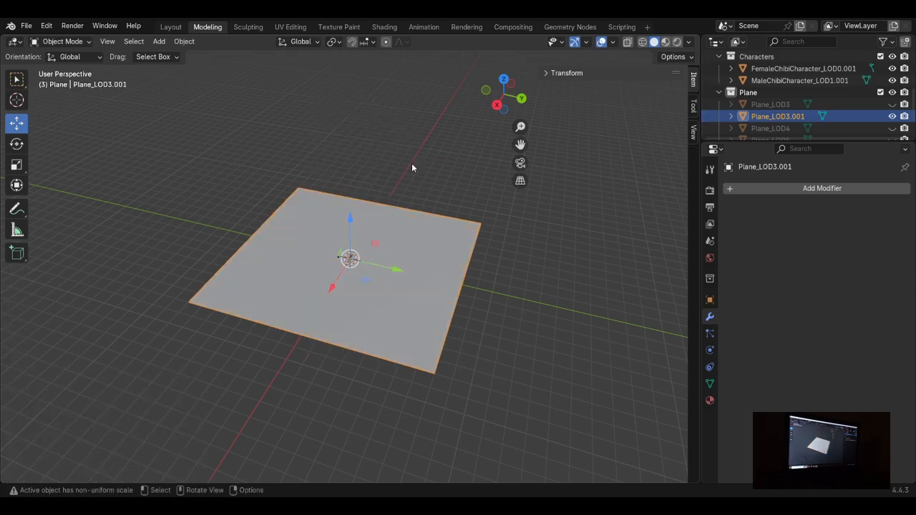
pyautogui.doubleClick(787, 116)
pyautogui.scroll(-1, 791, 113)
pyautogui.press('BackSpace')
pyautogui.press('BackSpace')
pyautogui.press('BackSpace')
pyautogui.press('BackSpace')
pyautogui.press('BackSpace')
pyautogui.write('2')
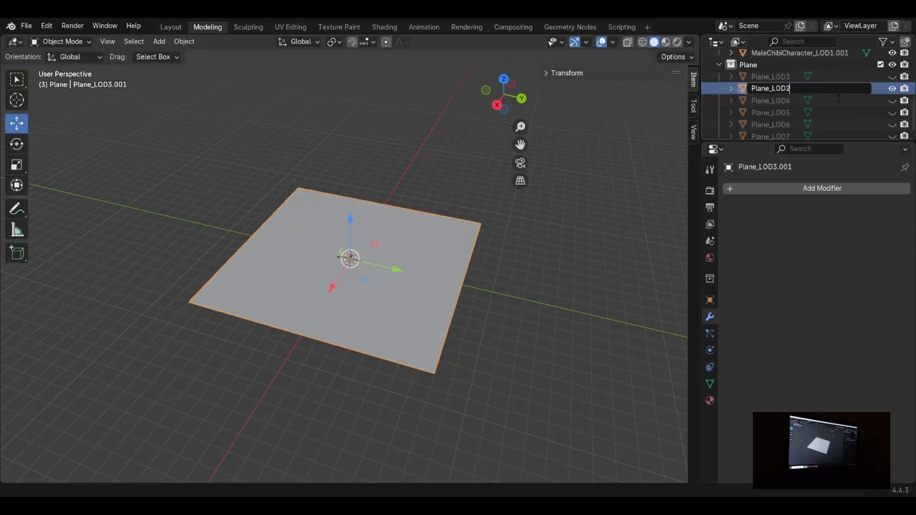
pyautogui.press('Return')
pyautogui.scroll(2, 794, 102)
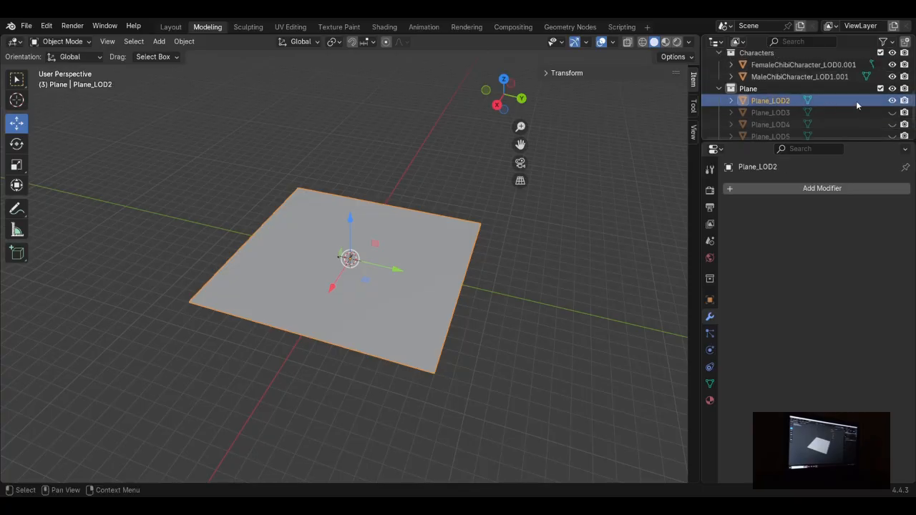
# Step: Toggle Plane_LOD2's visibility off and on, duplicate it, and hide the original so only the copy shows
pyautogui.click(893, 102)
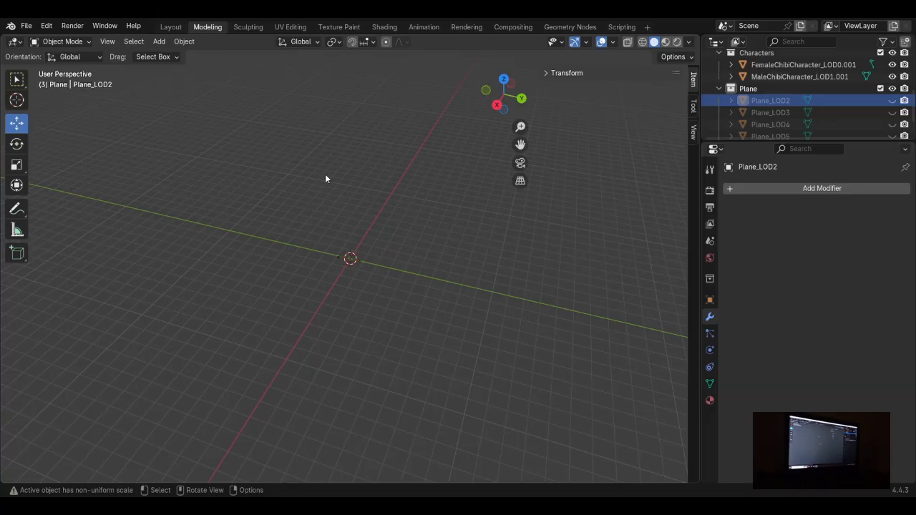
pyautogui.click(892, 100)
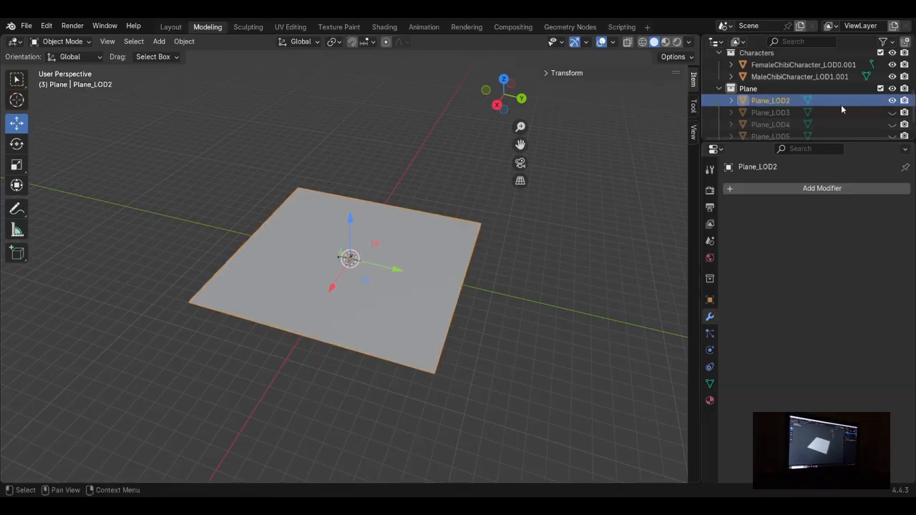
pyautogui.hotkey('ctrl', 'c')
pyautogui.hotkey('ctrl', 'v')
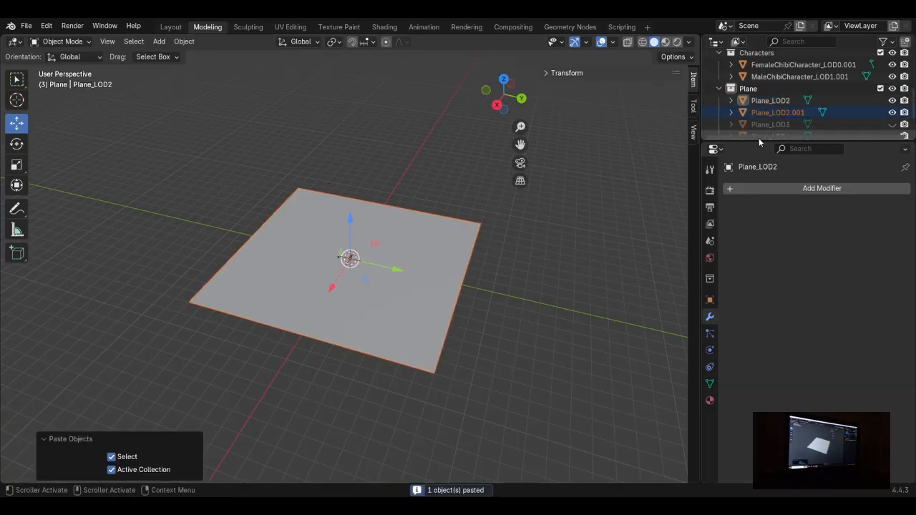
pyautogui.click(892, 101)
pyautogui.click(842, 103)
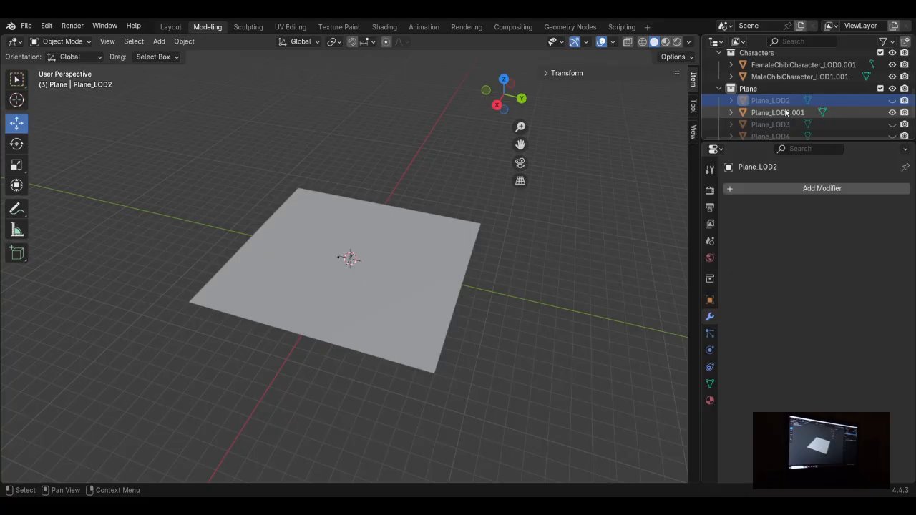
# Step: Subdivide all faces of the Plane_LOD2 copy in Edit Mode with one cut, and deselect the mesh
pyautogui.click(377, 241)
pyautogui.press('Tab')
pyautogui.scroll(2, 411, 204)
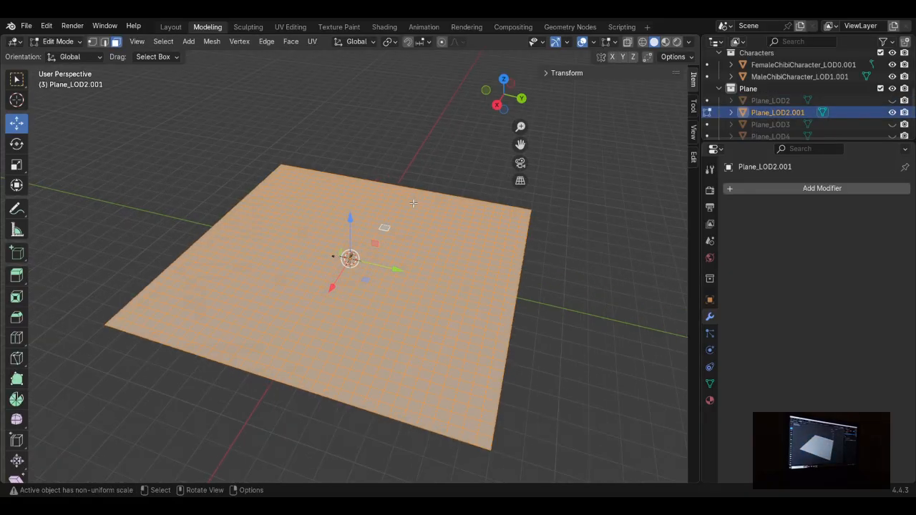
pyautogui.rightClick(396, 205)
pyautogui.click(396, 205)
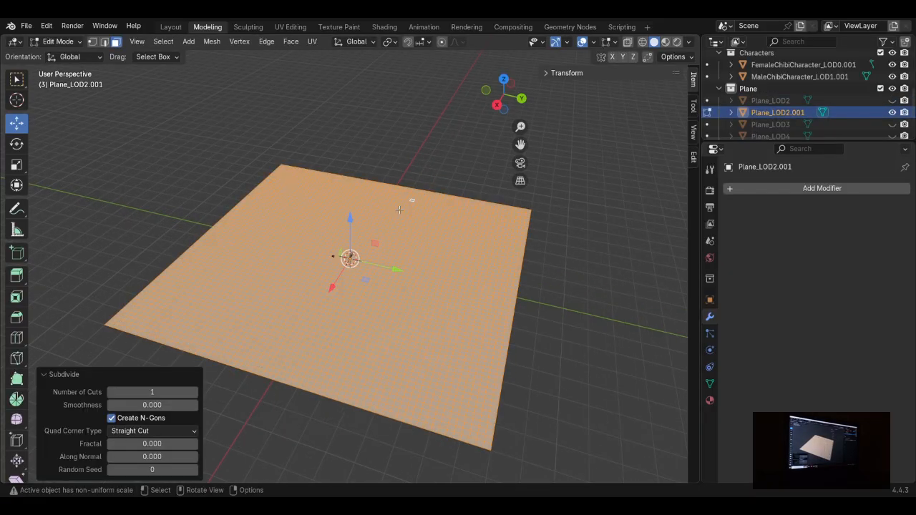
pyautogui.hotkey('alt', 'a')
pyautogui.scroll(2, 394, 247)
pyautogui.scroll(3, 390, 254)
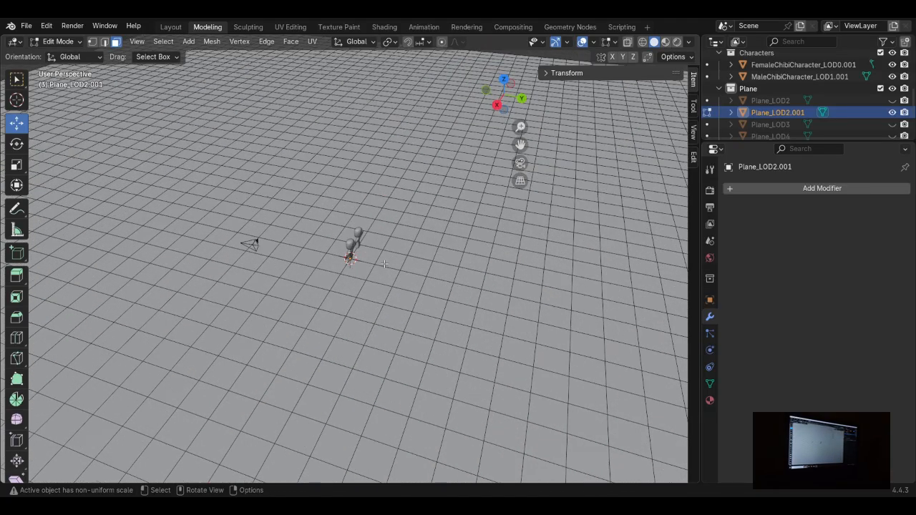
pyautogui.scroll(-5, 385, 264)
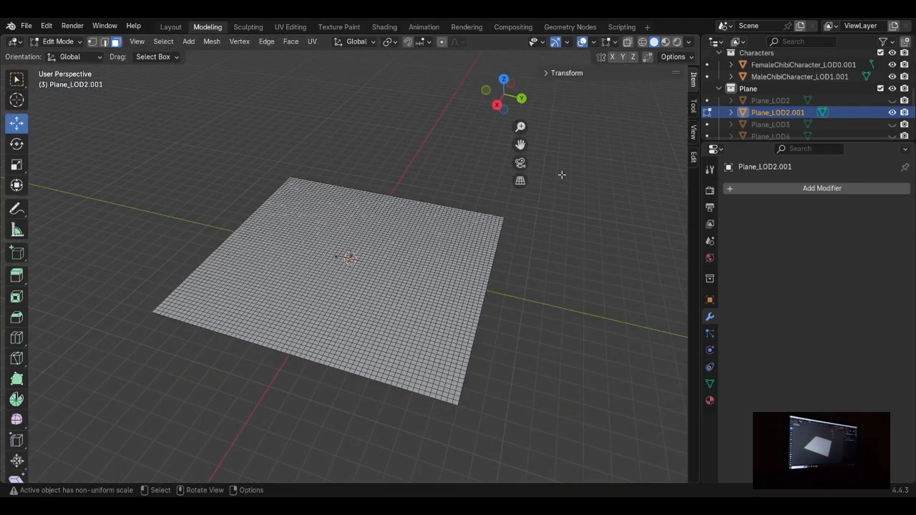
# Step: Rename the subdivided Plane_LOD2 copy as Plane_LOD1, return to Object Mode, and save the file
pyautogui.scroll(-2, 788, 95)
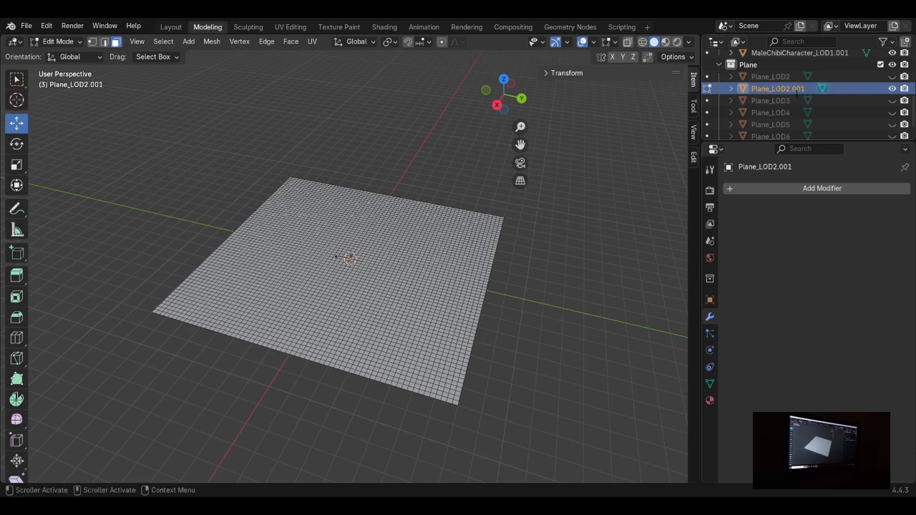
pyautogui.doubleClick(785, 88)
pyautogui.hotkey('shift', 'End')
pyautogui.write('1')
pyautogui.press('Return')
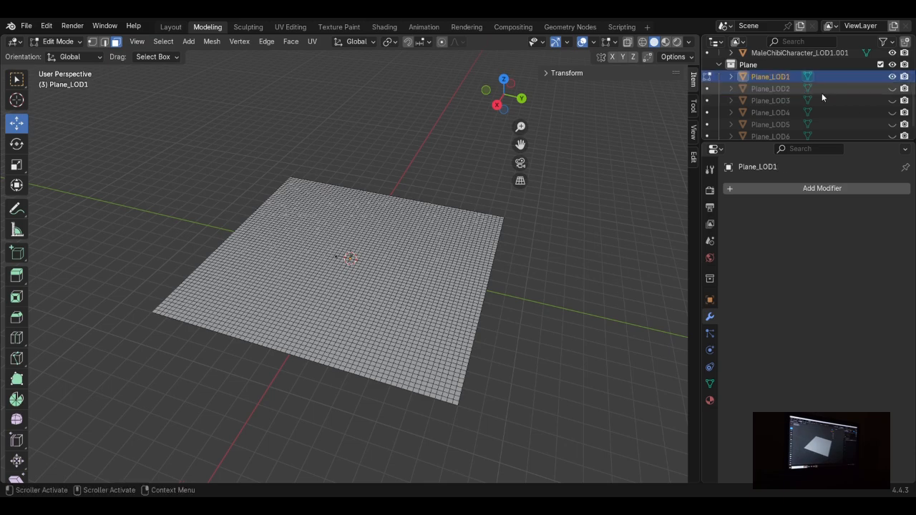
pyautogui.press('Tab')
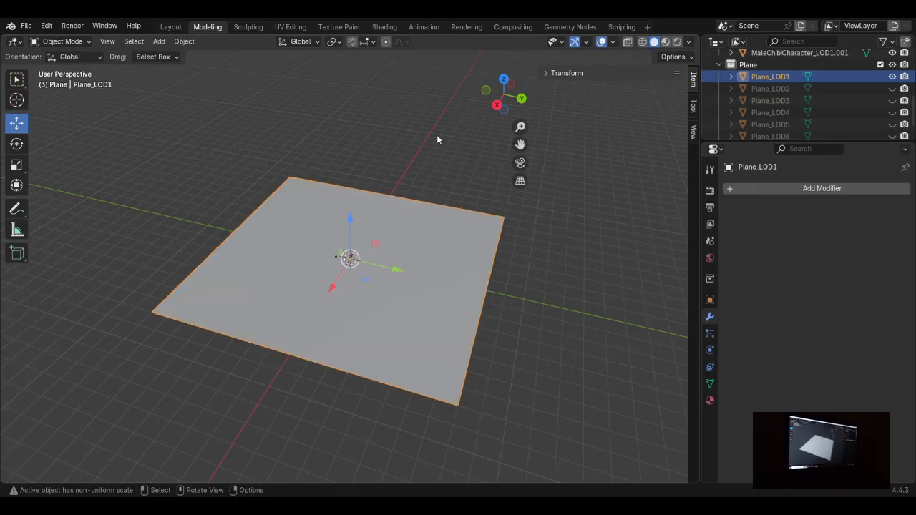
pyautogui.scroll(3, 443, 147)
pyautogui.hotkey('ctrl', 's')
# Step: Step through the plane LOD objects from Plane_LOD6 to Plane_LOD1 and examine Plane_LOD1's mesh in Edit Mode
pyautogui.scroll(-2, 810, 128)
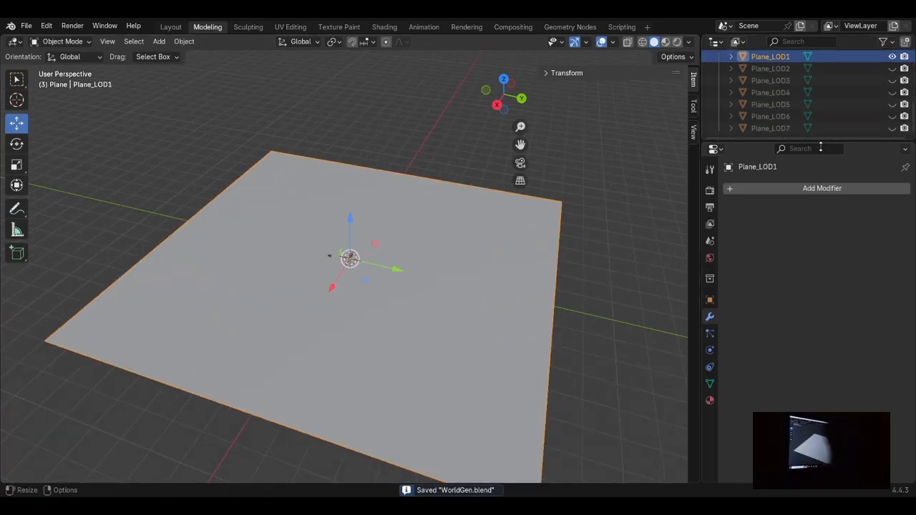
pyautogui.click(775, 119)
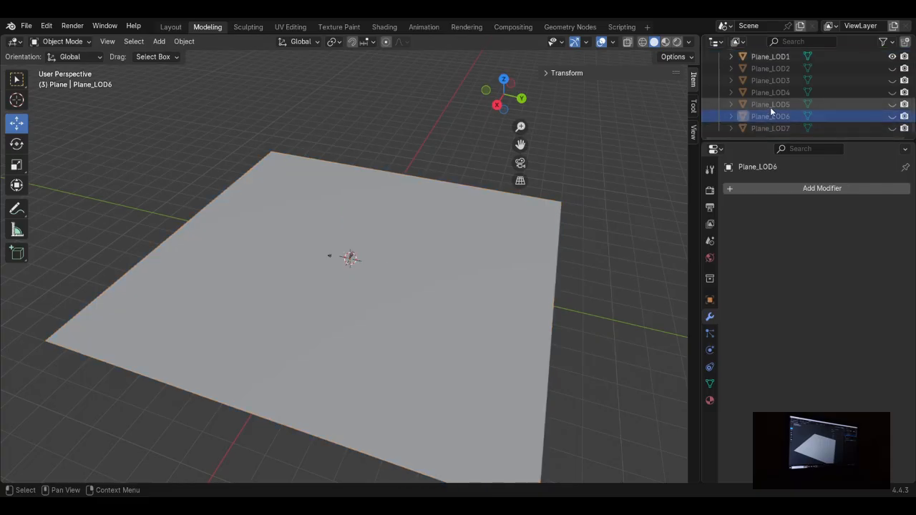
pyautogui.scroll(2, 770, 107)
pyautogui.click(769, 113)
pyautogui.click(770, 105)
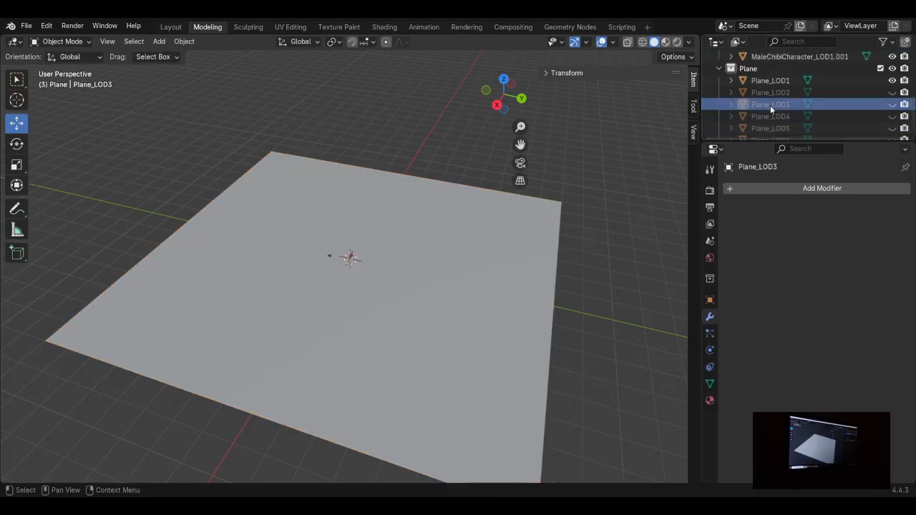
pyautogui.click(771, 92)
pyautogui.scroll(2, 769, 93)
pyautogui.click(748, 105)
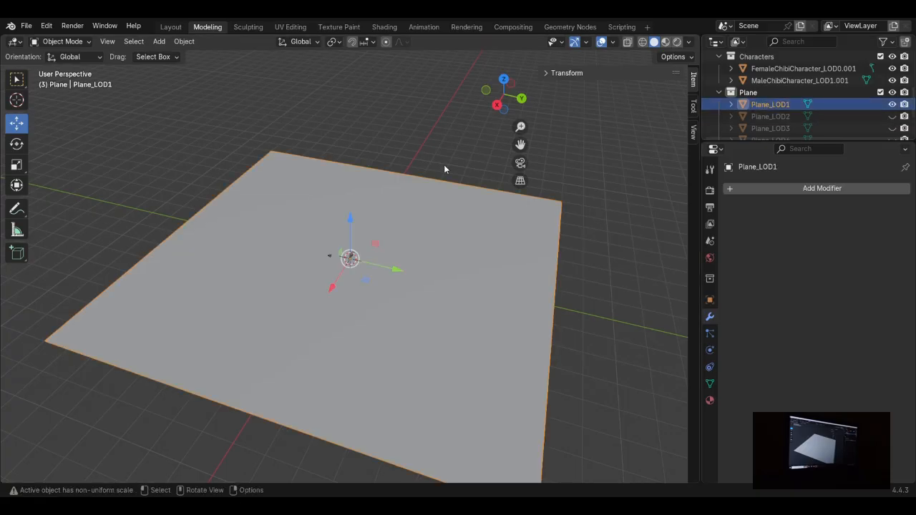
pyautogui.press('Tab')
pyautogui.moveTo(370, 209); pyautogui.dragTo(398, 243, button='middle')
pyautogui.press('Tab')
pyautogui.scroll(-6, 398, 243)
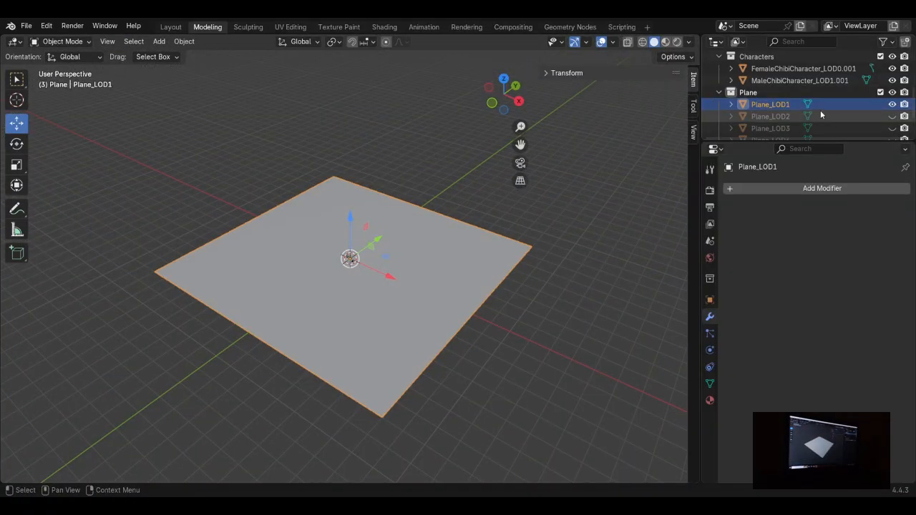
# Step: Duplicate Plane_LOD1, hide the original, and make the visible copy active
pyautogui.hotkey('ctrl', 'c')
pyautogui.hotkey('ctrl', 'v')
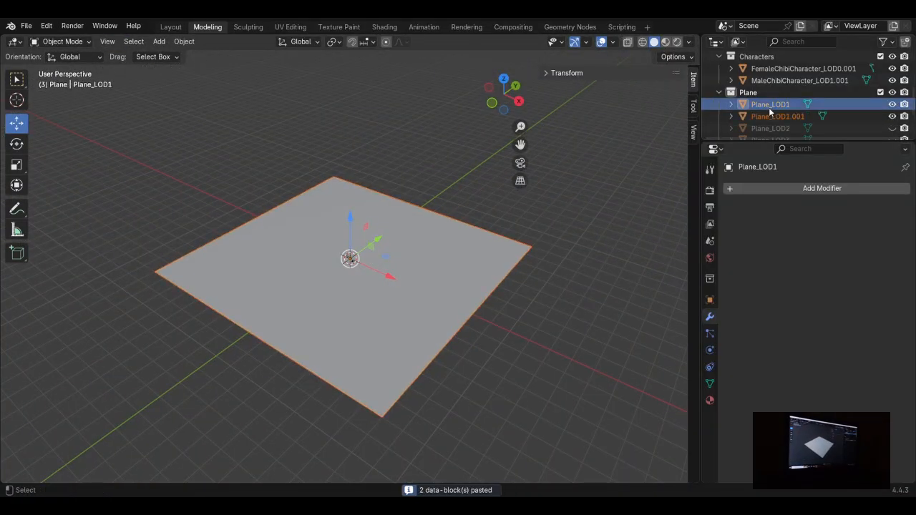
pyautogui.press('h')
pyautogui.click(862, 118)
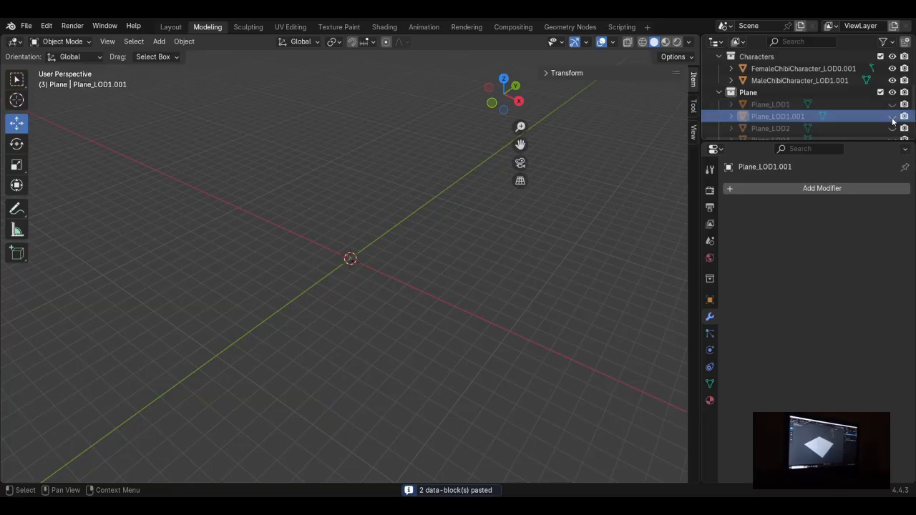
pyautogui.click(891, 117)
pyautogui.click(851, 117)
# Step: Subdivide all faces of the Plane_LOD1 copy in Edit Mode with one cut
pyautogui.press('Tab')
pyautogui.press('a')
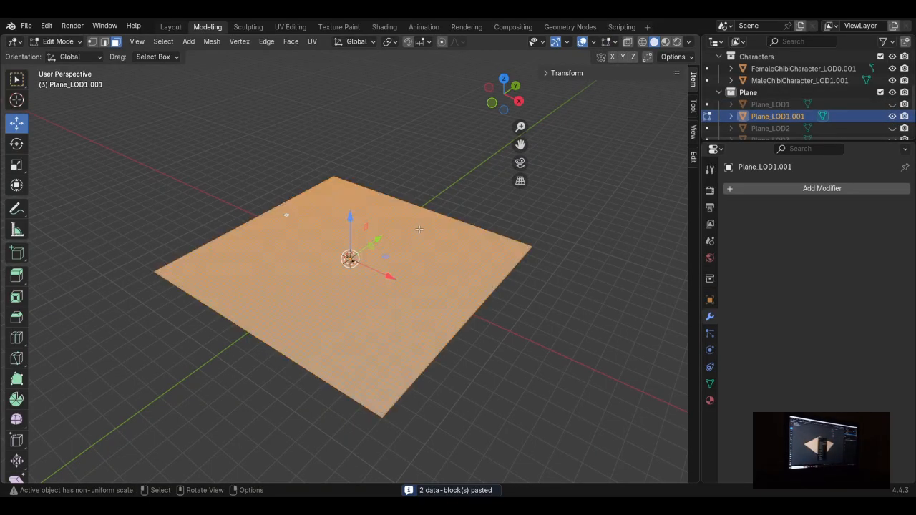
pyautogui.rightClick(418, 233)
pyautogui.click(417, 226)
pyautogui.scroll(6, 419, 230)
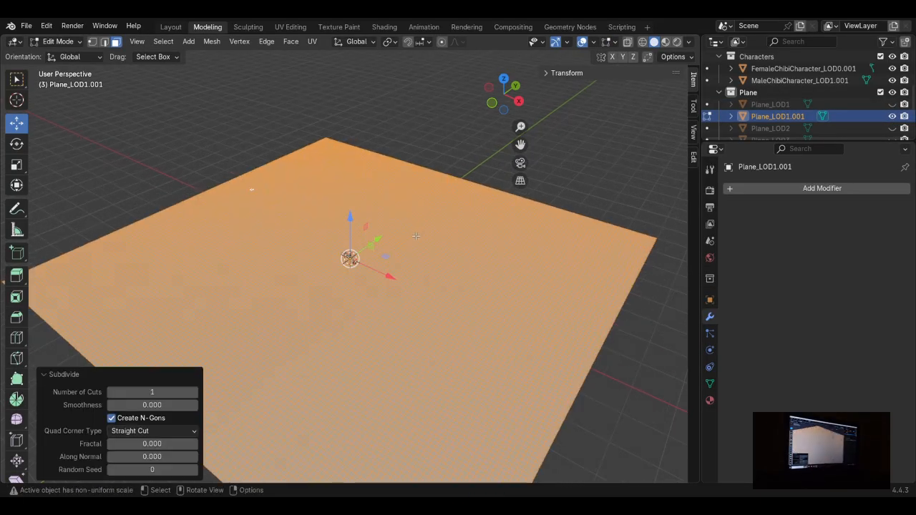
pyautogui.moveTo(277, 157); pyautogui.dragTo(332, 202, button='middle')
pyautogui.scroll(-6, 333, 199)
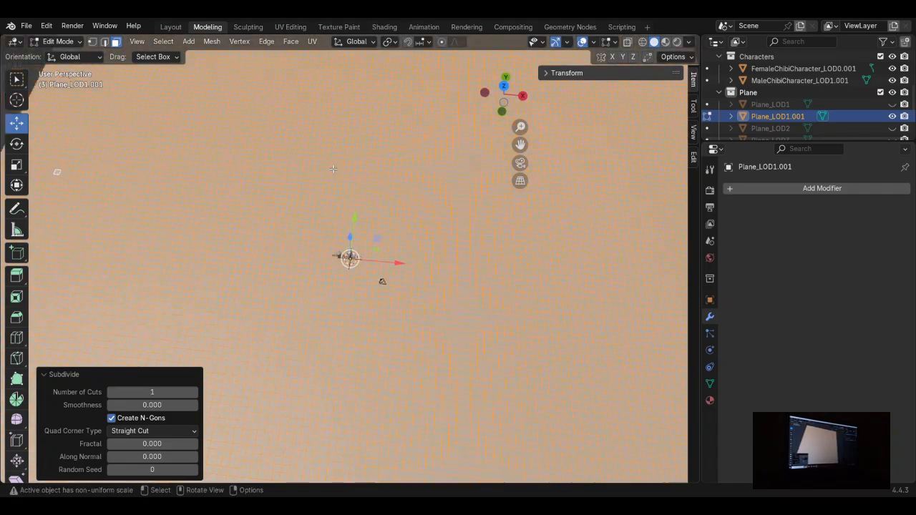
# Step: Try a second one-cut subdivision on the Plane_LOD1 copy and undo it
pyautogui.rightClick(345, 158)
pyautogui.click(344, 159)
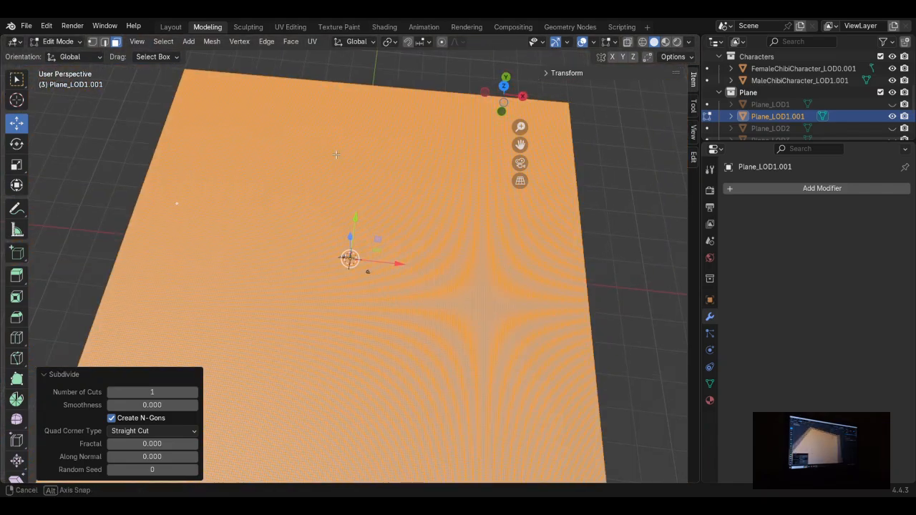
pyautogui.scroll(-5, 341, 200)
pyautogui.scroll(5, 341, 210)
pyautogui.hotkey('ctrl', 'z')
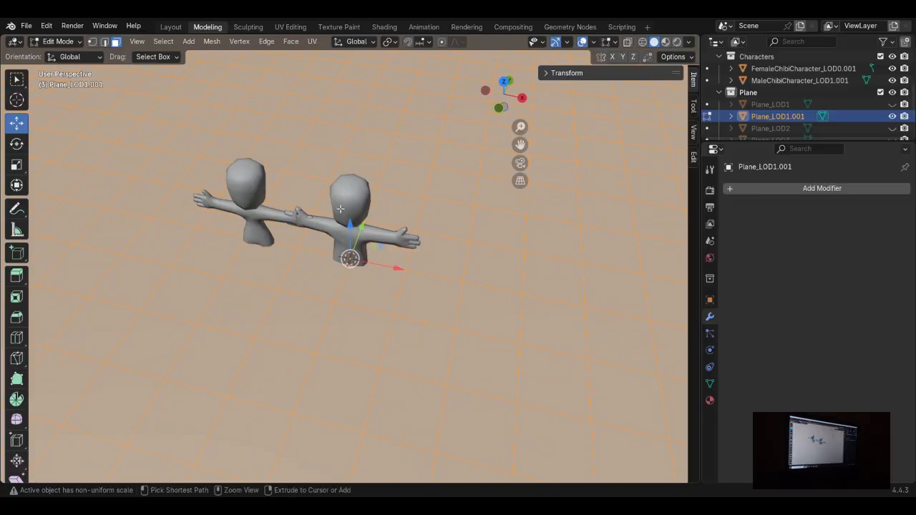
# Step: Deselect the faces of the Plane_LOD1 copy, examine its grid density, and return to Object Mode
pyautogui.scroll(-8, 443, 311)
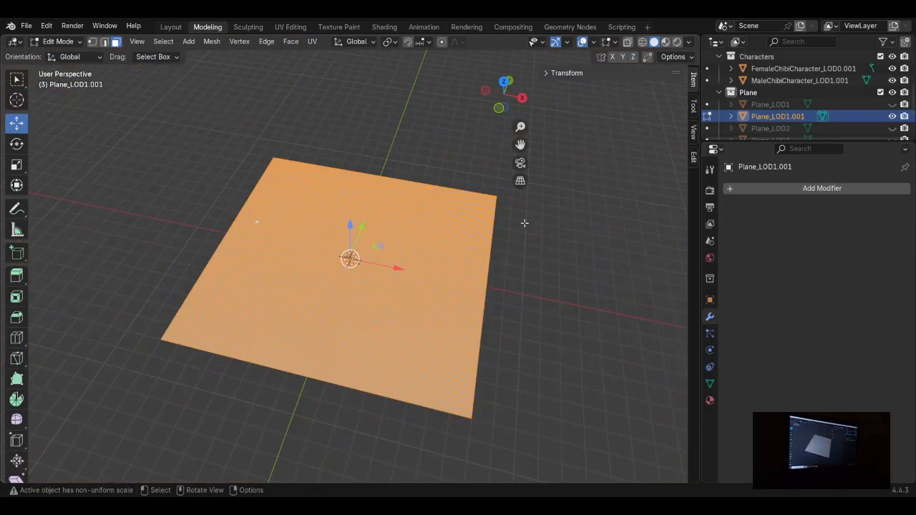
pyautogui.click(526, 224)
pyautogui.scroll(3, 380, 252)
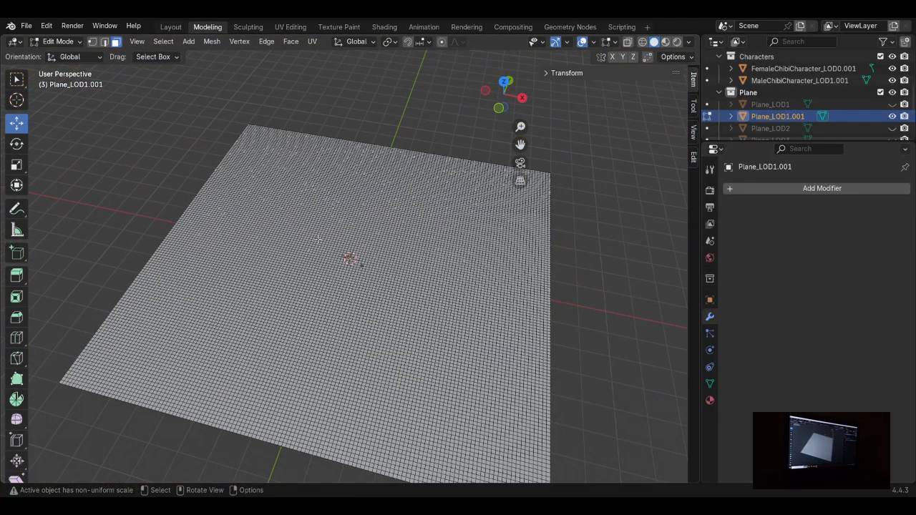
pyautogui.scroll(-4, 318, 239)
pyautogui.scroll(1, 317, 239)
pyautogui.press('Tab')
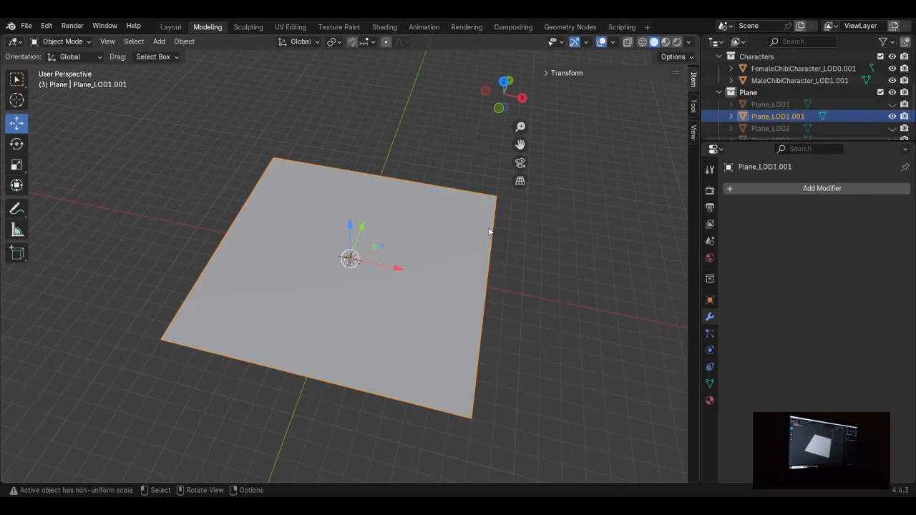
# Step: Rename the subdivided Plane_LOD1 copy as Plane_LOD0
pyautogui.scroll(-2, 824, 106)
pyautogui.press('F2')
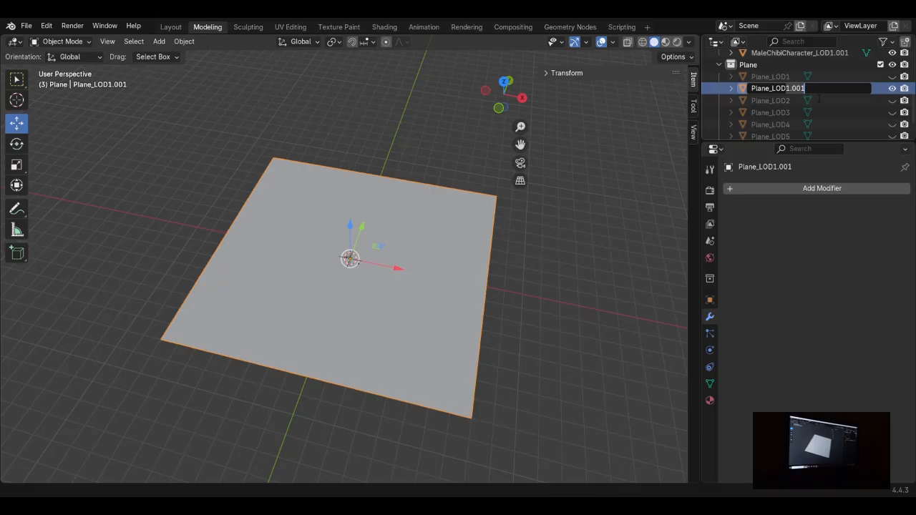
pyautogui.press('BackSpace')
pyautogui.press('BackSpace')
pyautogui.press('BackSpace')
pyautogui.press('BackSpace')
pyautogui.press('BackSpace')
pyautogui.write('0')
pyautogui.press('Return')
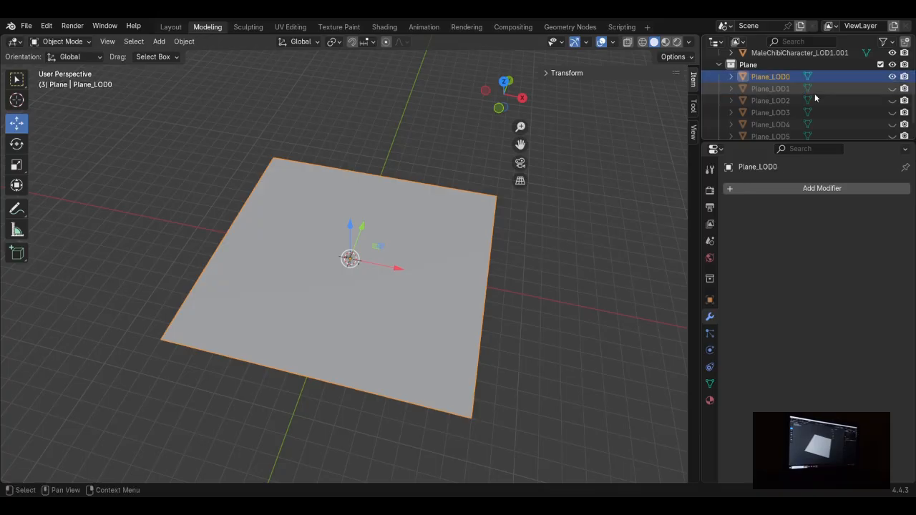
# Step: Check Plane_LOD0 by toggling its visibility, leave it hidden, and save the file
pyautogui.scroll(2, 894, 94)
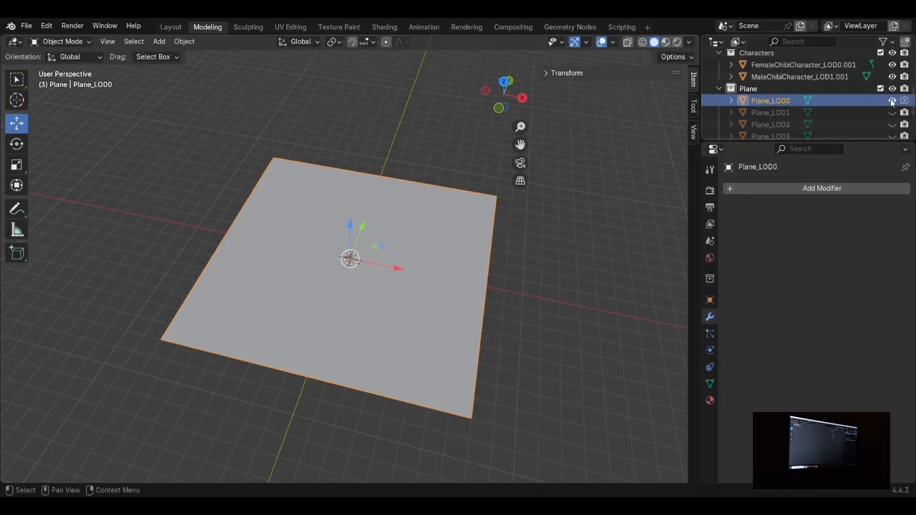
pyautogui.click(892, 100)
pyautogui.click(891, 100)
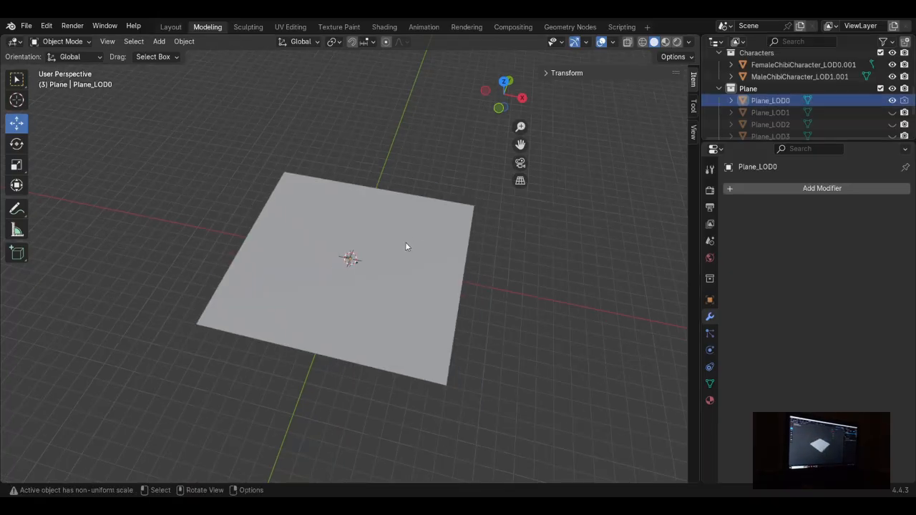
pyautogui.moveTo(405, 242); pyautogui.dragTo(314, 214, button='middle')
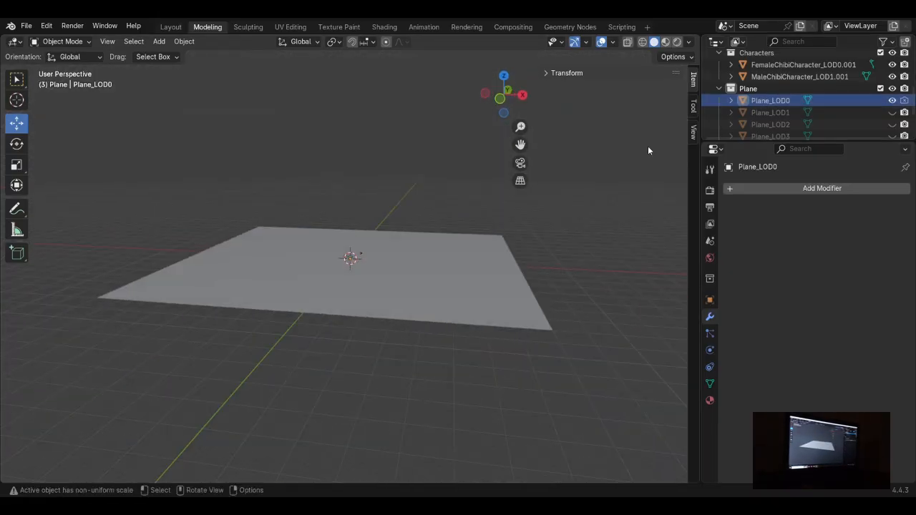
pyautogui.click(892, 100)
pyautogui.click(892, 100)
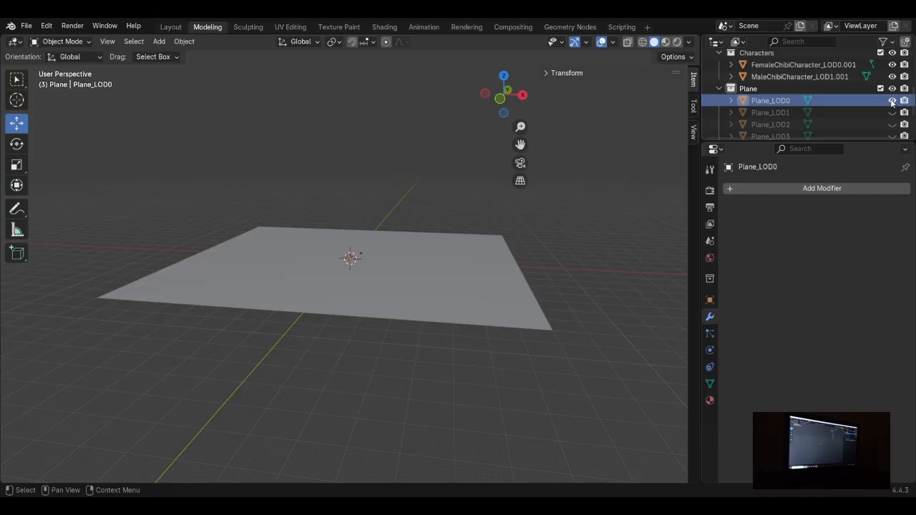
pyautogui.click(892, 100)
pyautogui.scroll(-3, 870, 115)
pyautogui.scroll(3, 852, 119)
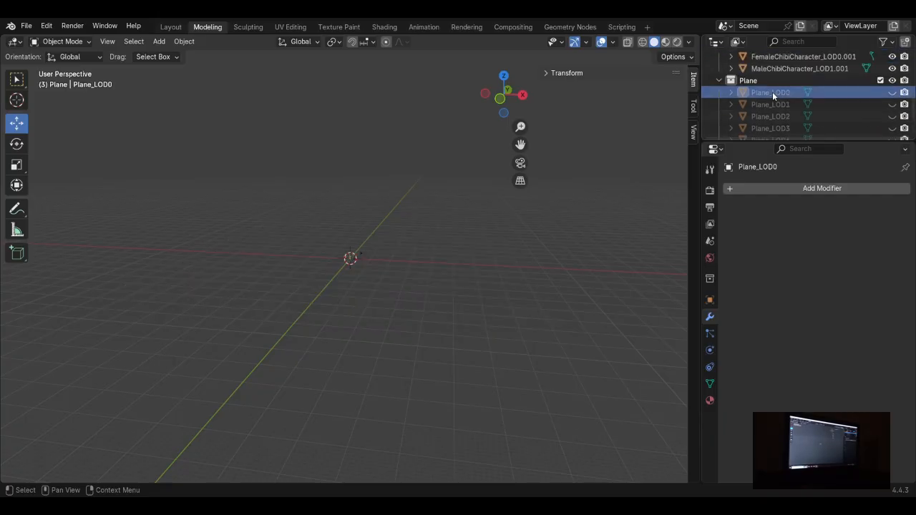
pyautogui.hotkey('ctrl', 's')
# Step: Step through the plane LOD objects from Plane_LOD7 to Plane_LOD0 to review the finished series
pyautogui.scroll(-3, 759, 121)
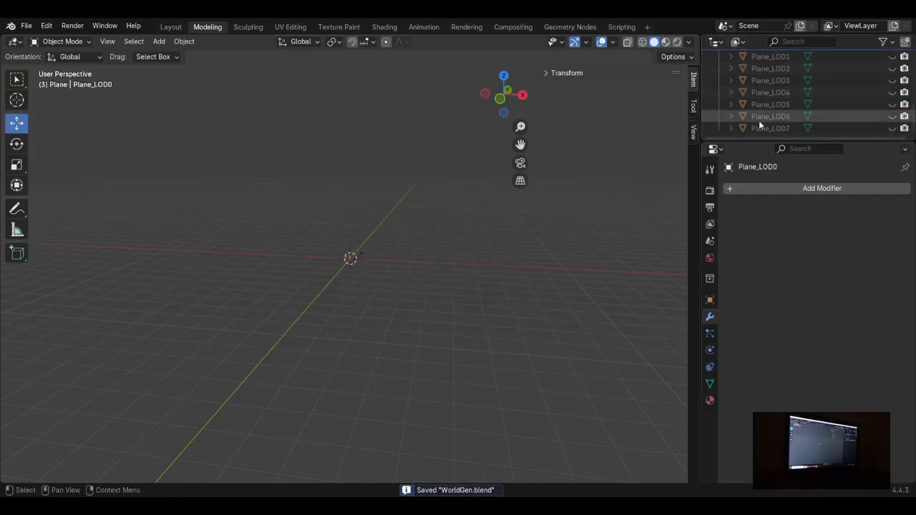
pyautogui.click(778, 131)
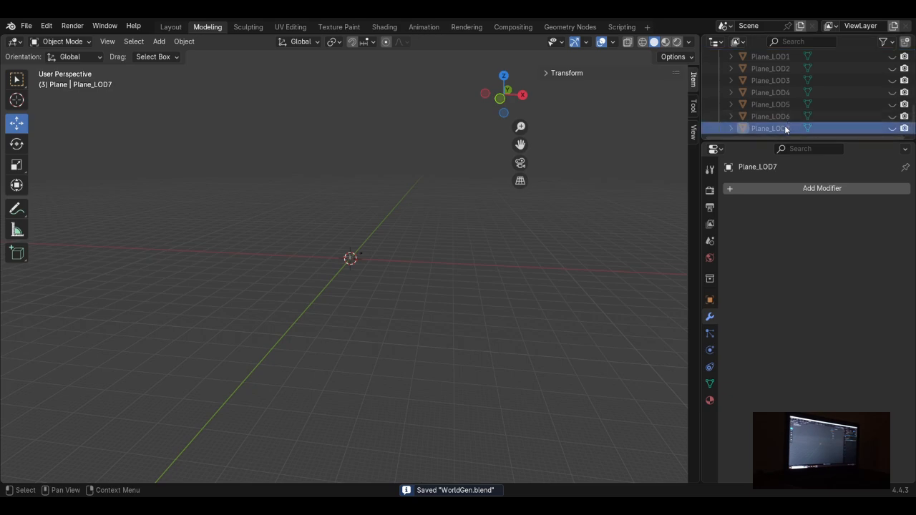
pyautogui.scroll(3, 782, 129)
pyautogui.scroll(-3, 784, 133)
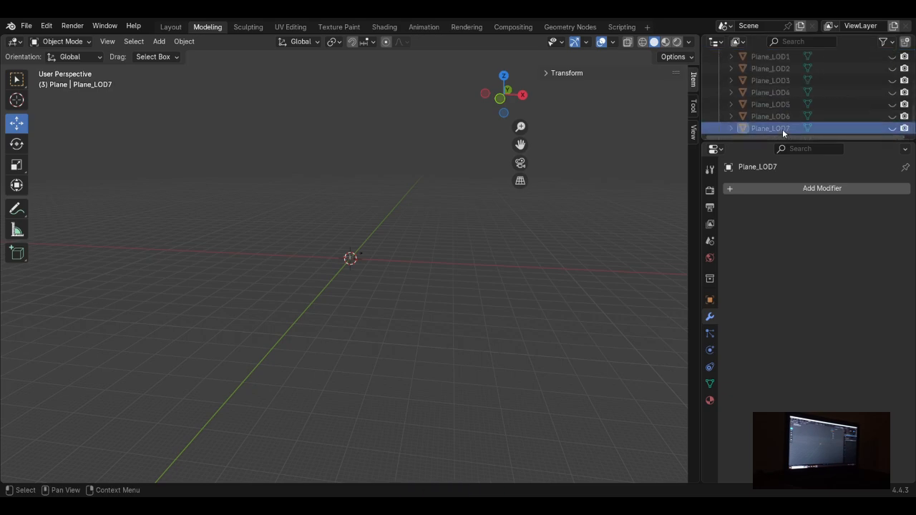
pyautogui.click(785, 118)
pyautogui.click(783, 101)
pyautogui.click(777, 92)
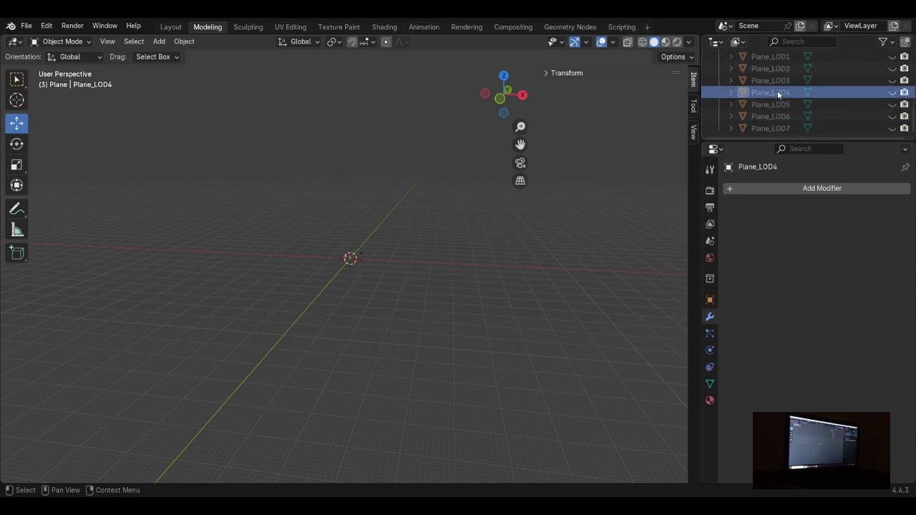
pyautogui.scroll(2, 778, 92)
pyautogui.click(781, 100)
pyautogui.click(782, 93)
pyautogui.scroll(2, 780, 95)
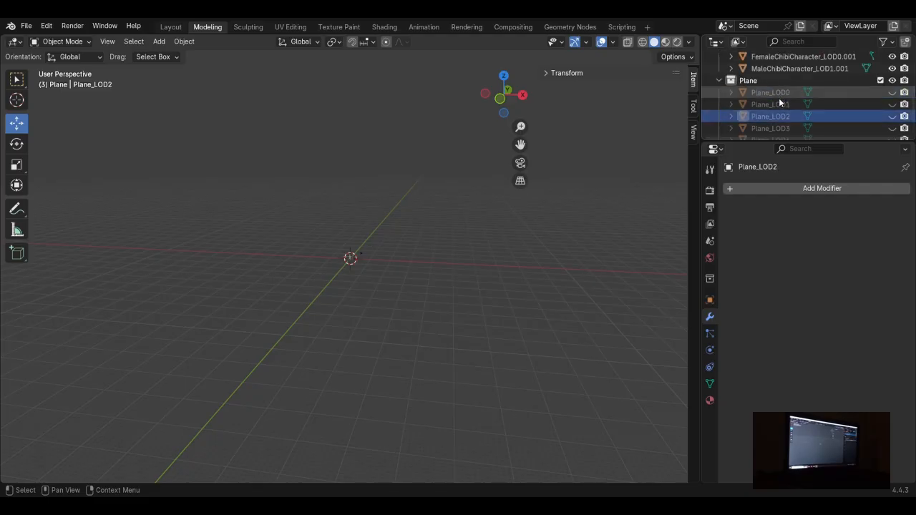
pyautogui.click(779, 101)
pyautogui.click(777, 92)
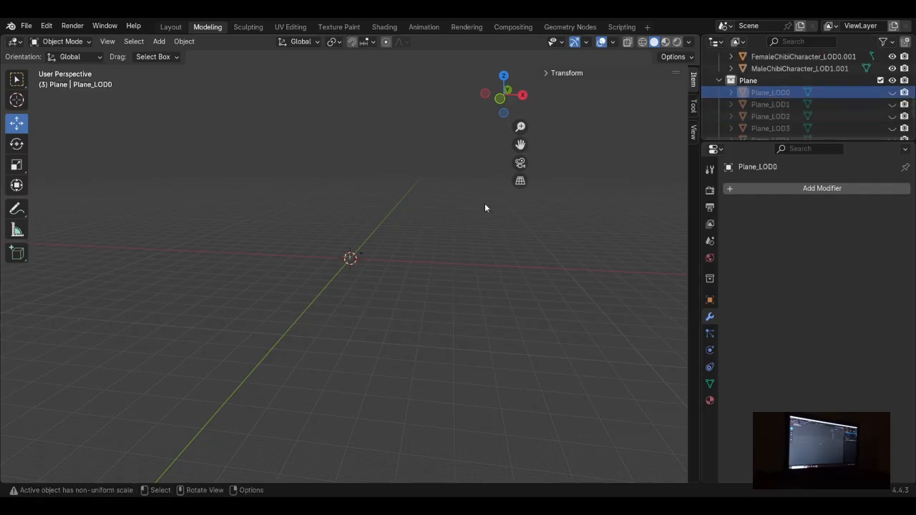
# Step: Toggle Plane_LOD7's visibility, inspect the mesh of Plane_LOD6 in Edit Mode, and hide it again
pyautogui.scroll(-4, 795, 107)
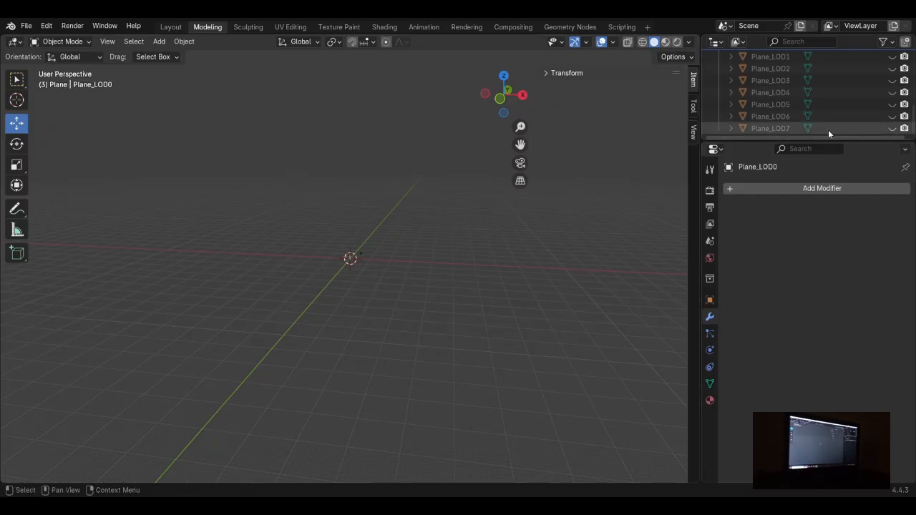
pyautogui.click(892, 128)
pyautogui.click(891, 128)
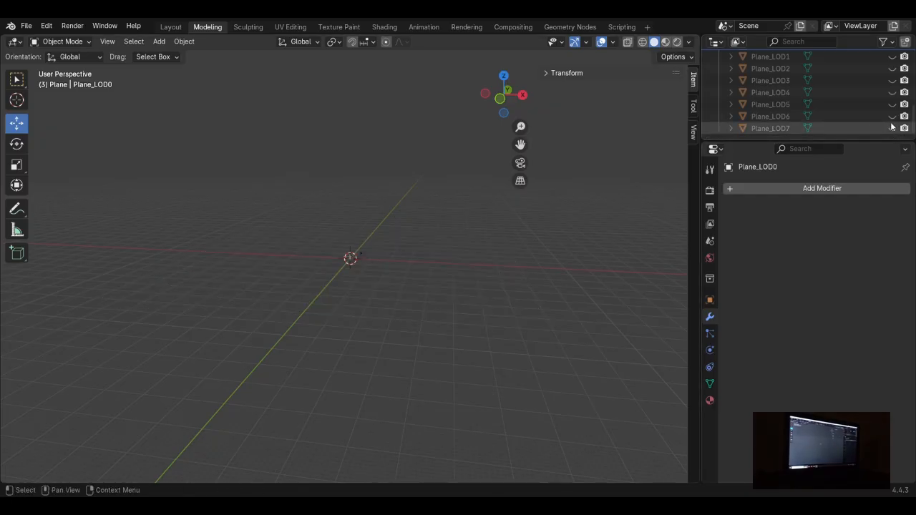
pyautogui.click(892, 116)
pyautogui.click(843, 116)
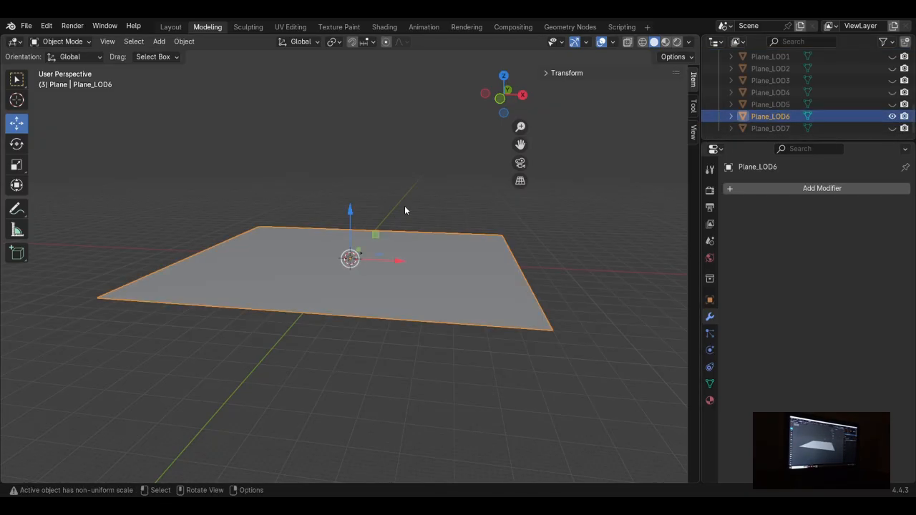
pyautogui.press('Tab')
pyautogui.press('Tab')
pyautogui.click(892, 116)
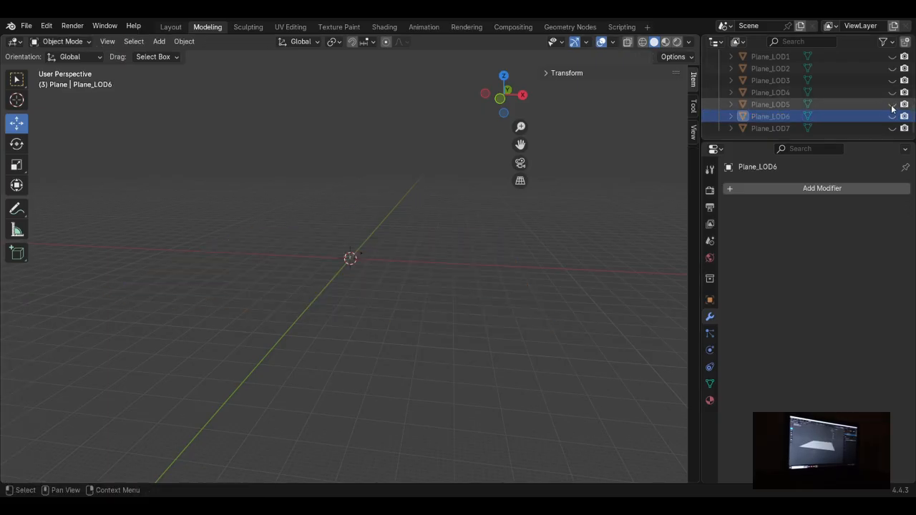
# Step: Show Plane_LOD5, inspect its subdivision in Edit Mode, and hide it again
pyautogui.click(892, 105)
pyautogui.click(428, 261)
pyautogui.press('Tab')
pyautogui.press('Tab')
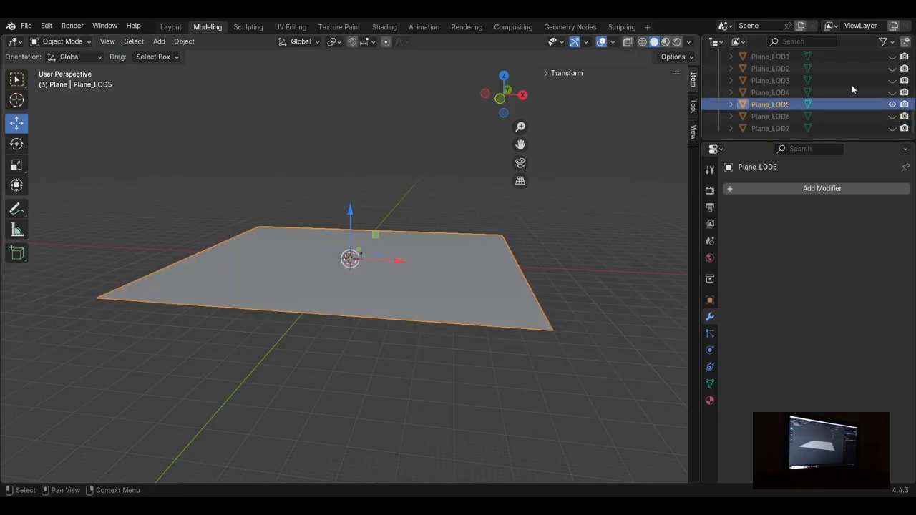
pyautogui.click(892, 104)
# Step: Show Plane_LOD4, examine its face grid in Edit Mode from a higher angle, and hide it again
pyautogui.click(892, 92)
pyautogui.click(482, 241)
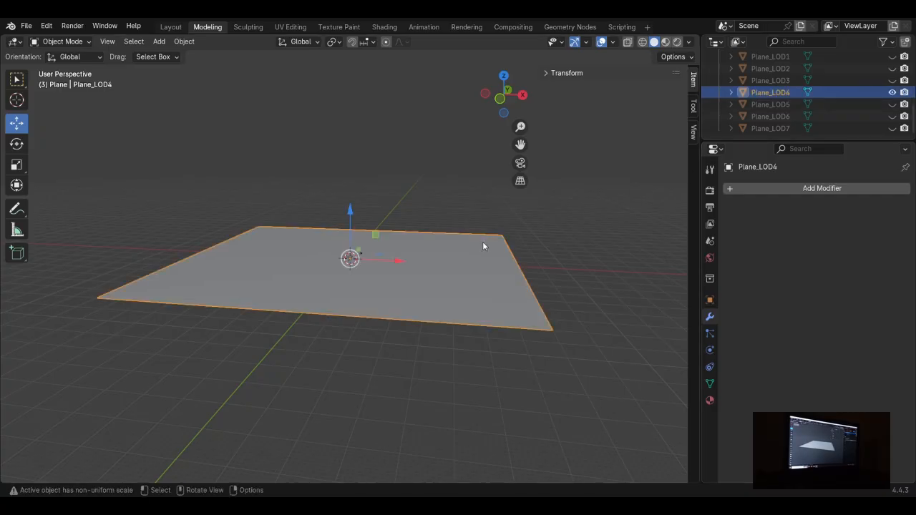
pyautogui.press('Tab')
pyautogui.press('Tab')
pyautogui.press('Tab')
pyautogui.moveTo(432, 258); pyautogui.dragTo(427, 289, button='middle')
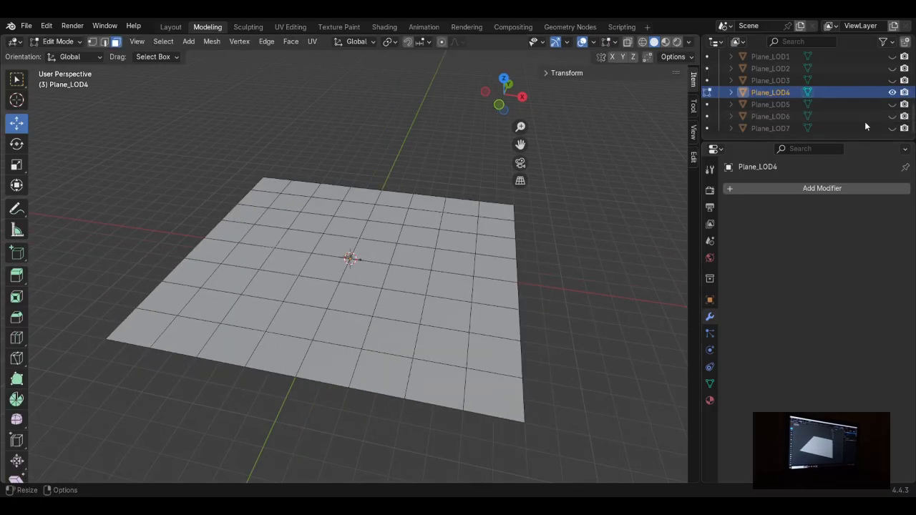
pyautogui.press('Tab')
pyautogui.click(892, 93)
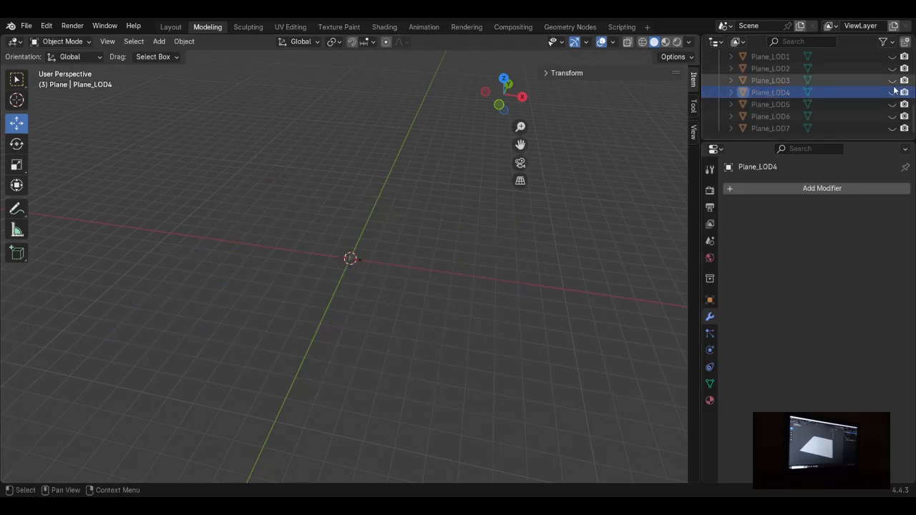
# Step: Show Plane_LOD3, check its mesh density in Edit Mode, and hide it again
pyautogui.click(892, 80)
pyautogui.click(398, 249)
pyautogui.press('Tab')
pyautogui.press('Tab')
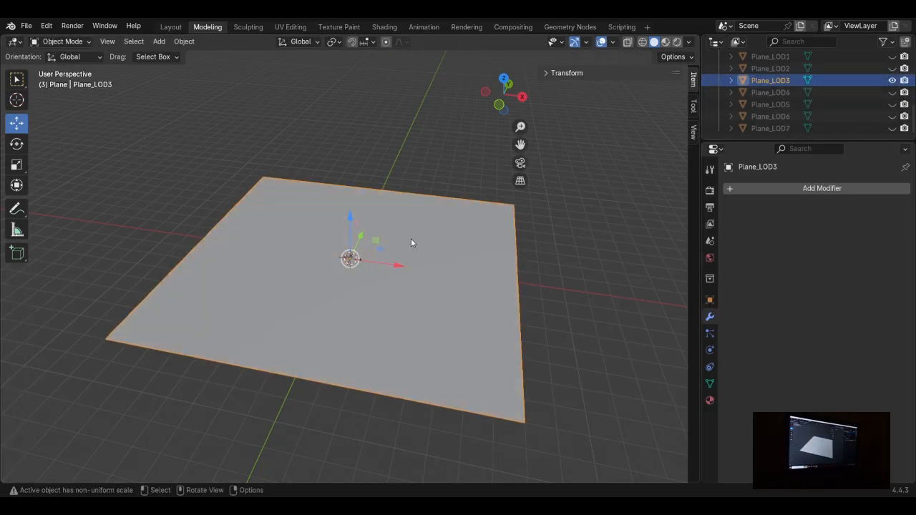
pyautogui.scroll(2, 822, 124)
pyautogui.click(892, 104)
# Step: Show and select Plane_LOD2 for a quick check, and hide it again
pyautogui.click(893, 92)
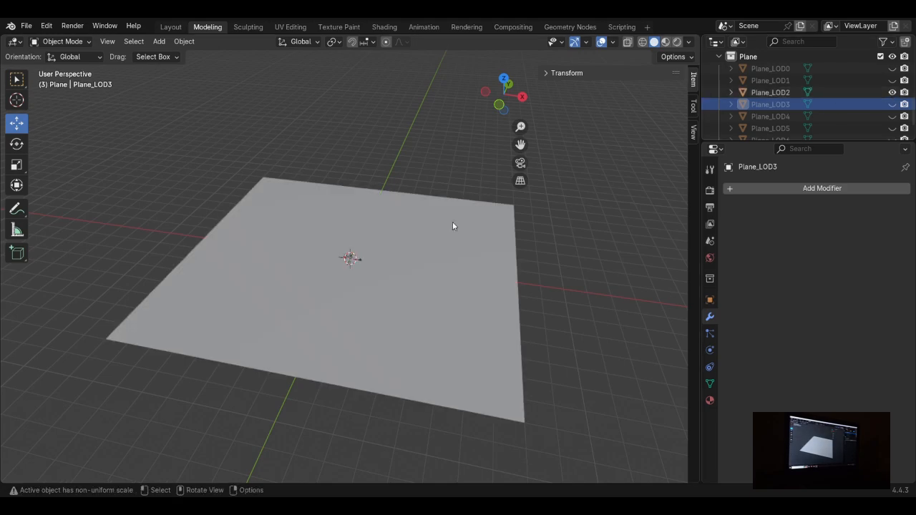
pyautogui.click(452, 222)
pyautogui.scroll(3, 868, 114)
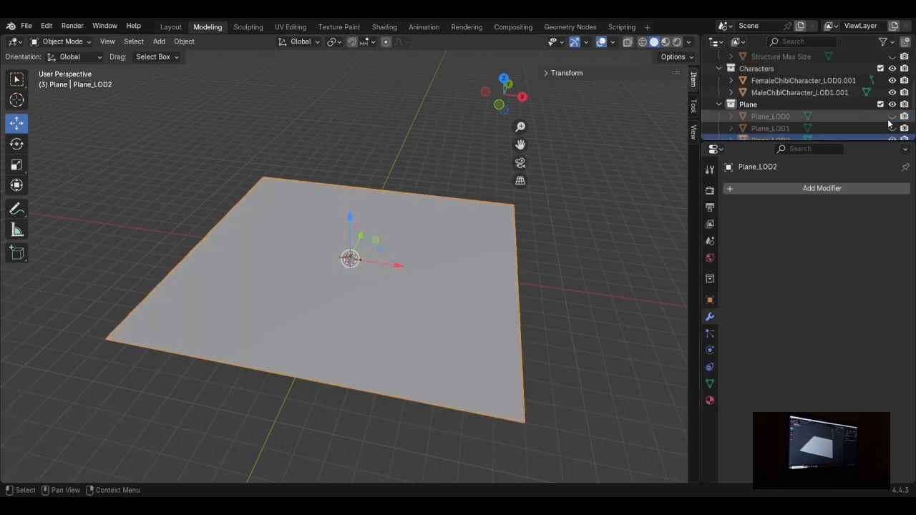
pyautogui.click(891, 133)
# Step: Show Plane_LOD1 and inspect its grid density in Edit Mode
pyautogui.click(892, 128)
pyautogui.click(413, 241)
pyautogui.press('Tab')
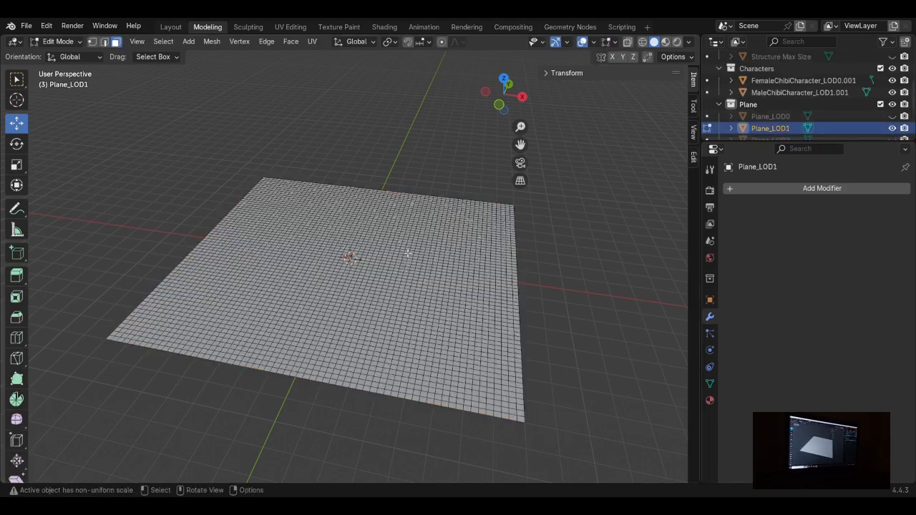
pyautogui.press('Tab')
# Step: Show Plane_LOD0 in place of Plane_LOD1 and inspect its mesh in Edit Mode
pyautogui.click(891, 116)
pyautogui.click(892, 128)
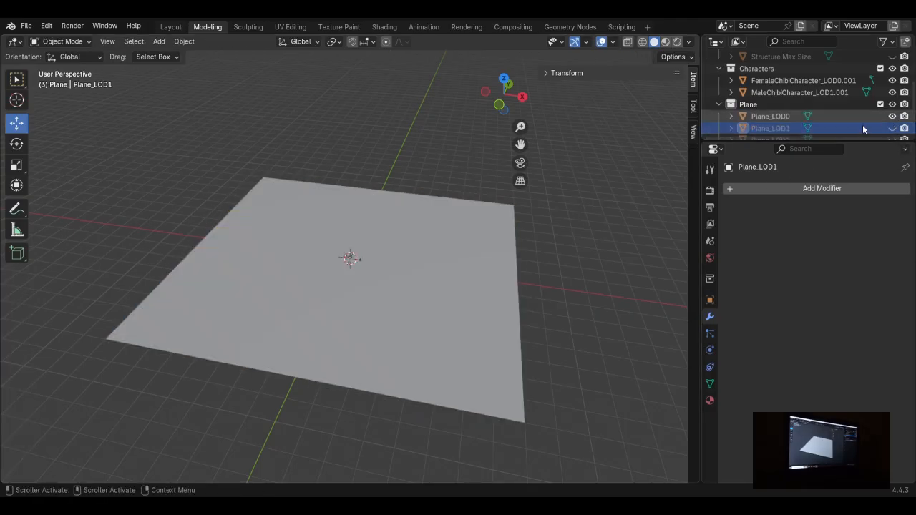
pyautogui.click(407, 247)
pyautogui.press('Tab')
pyautogui.press('Tab')
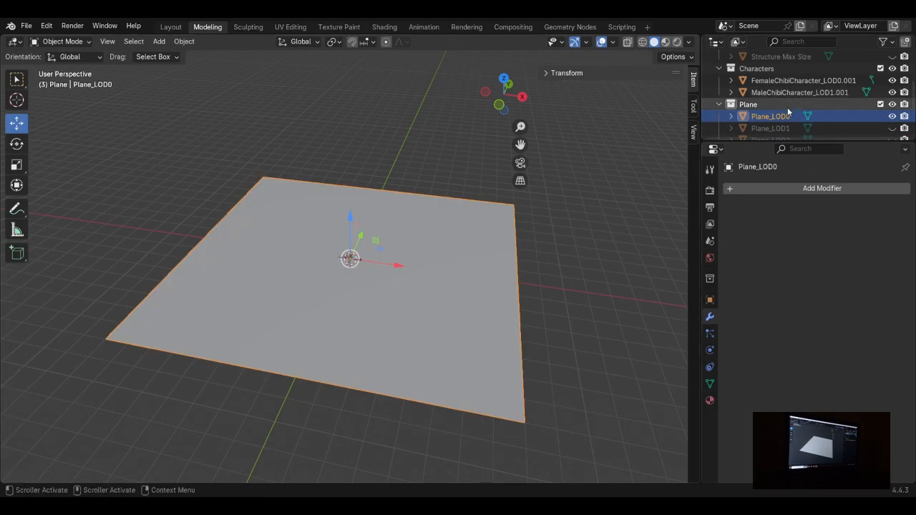
# Step: Rename the Plane collection as LODPlane
pyautogui.click(750, 105)
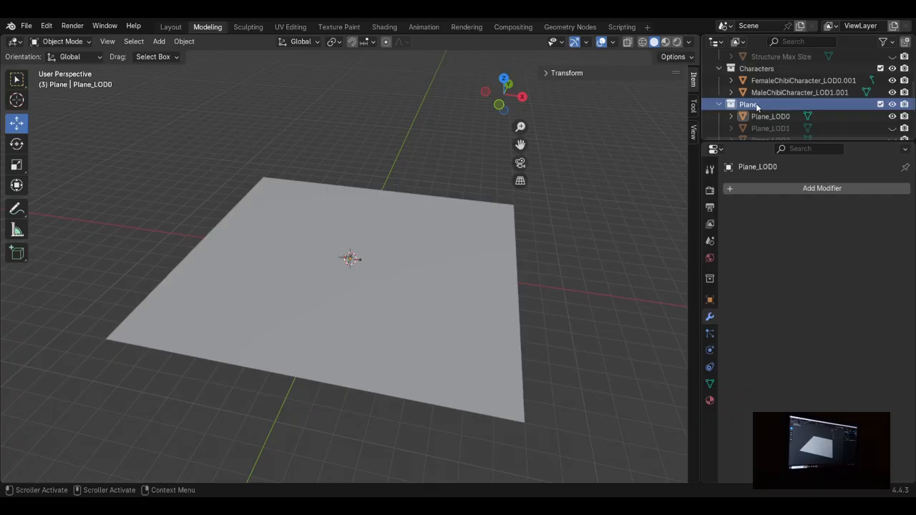
pyautogui.scroll(-1, 758, 106)
pyautogui.doubleClick(752, 88)
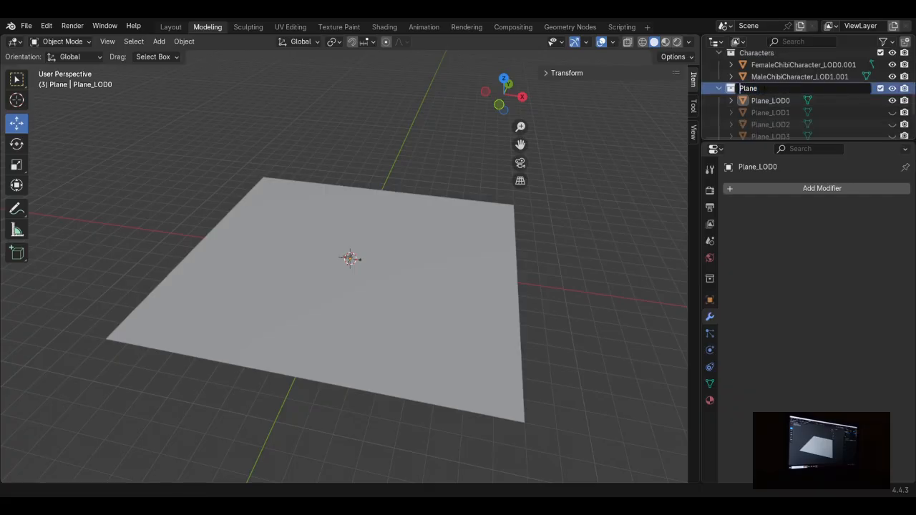
pyautogui.write('LOD')
pyautogui.press('Return')
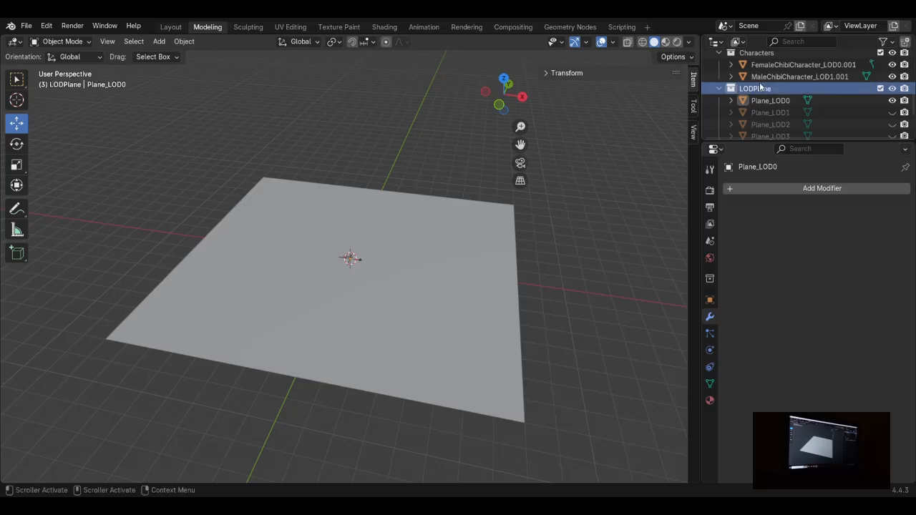
# Step: Hide Plane_LOD0 and save the file
pyautogui.click(892, 100)
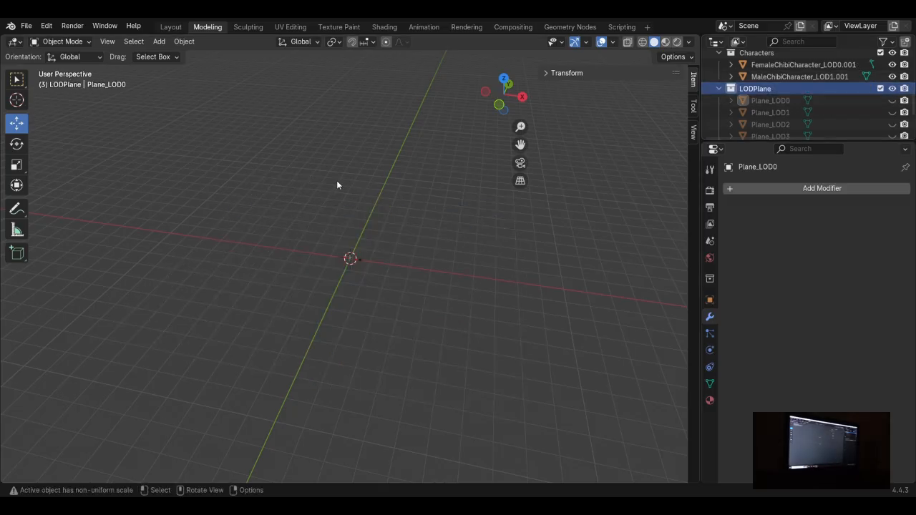
pyautogui.hotkey('ctrl', 's')
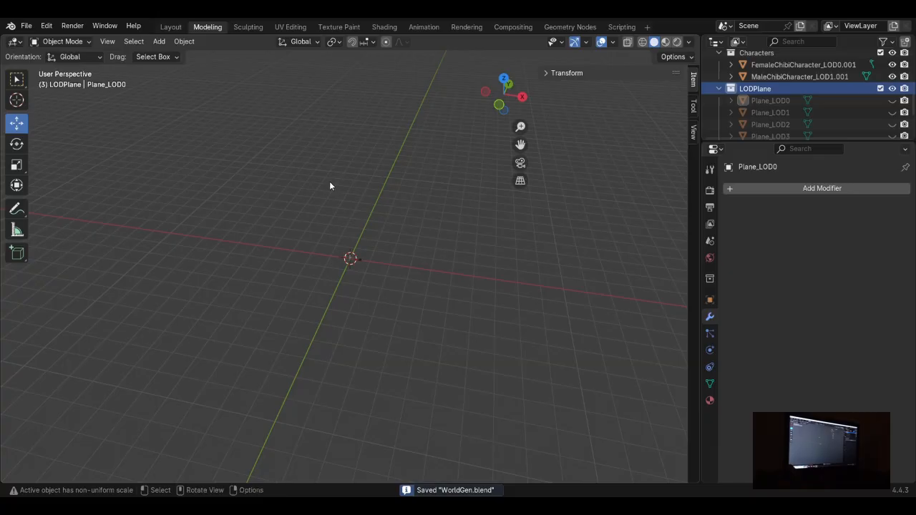
pyautogui.scroll(-3, 749, 107)
pyautogui.scroll(2, 745, 101)
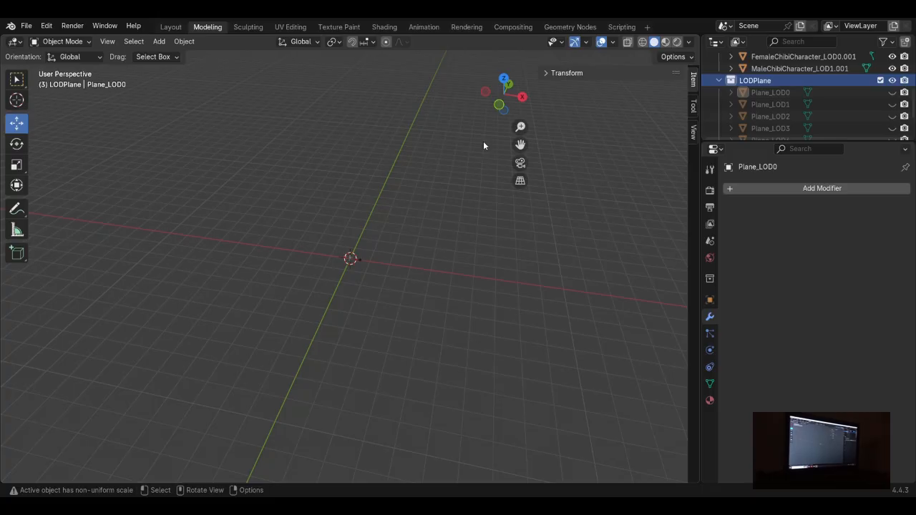
# Step: Look at the characters at the origin up close, and show Plane_LOD0 to compare its size with them
pyautogui.scroll(11, 333, 242)
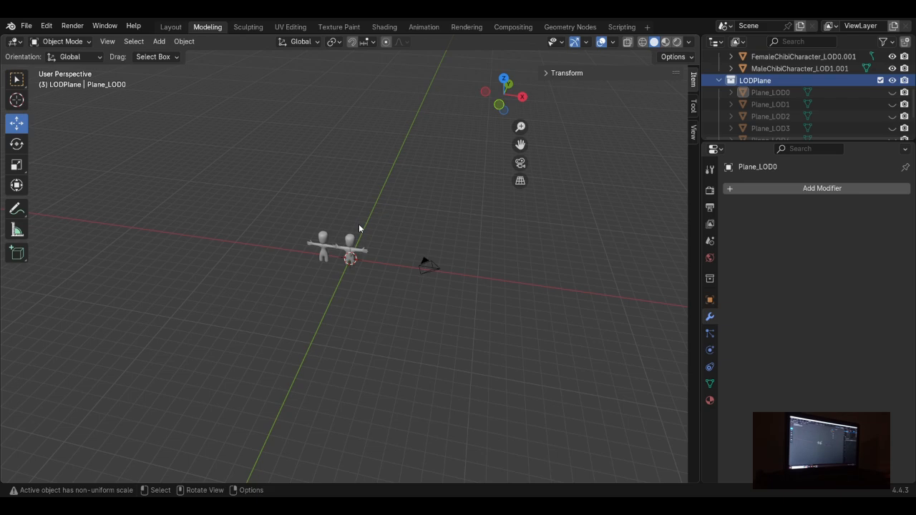
pyautogui.moveTo(358, 228); pyautogui.dragTo(347, 167, button='middle')
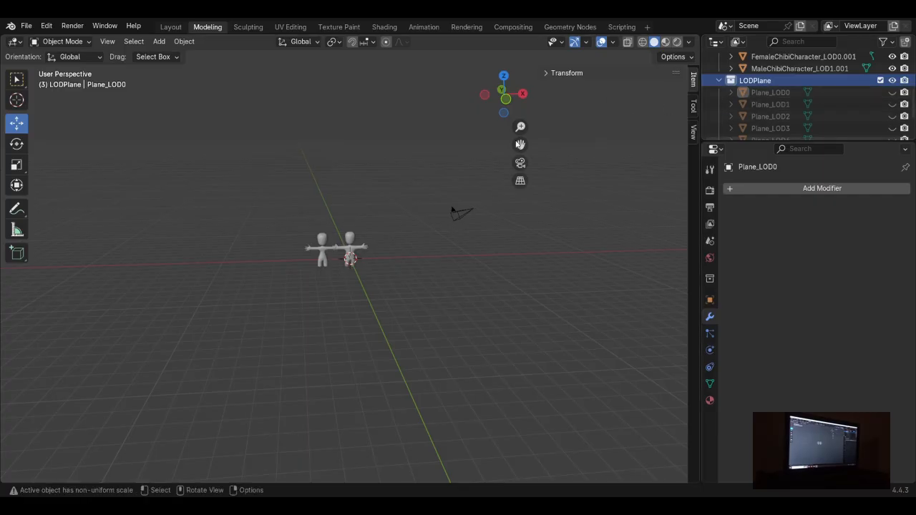
pyautogui.click(891, 92)
pyautogui.moveTo(289, 186); pyautogui.dragTo(213, 304, button='middle')
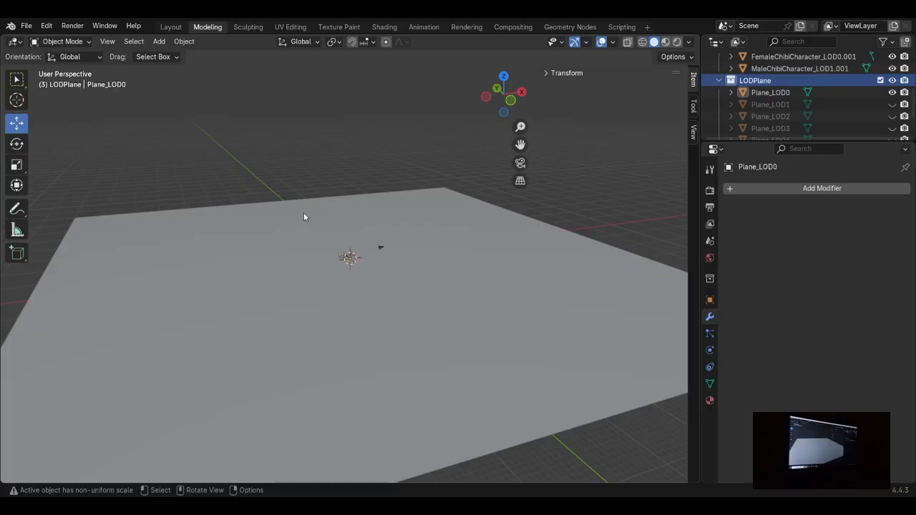
pyautogui.scroll(1, 229, 208)
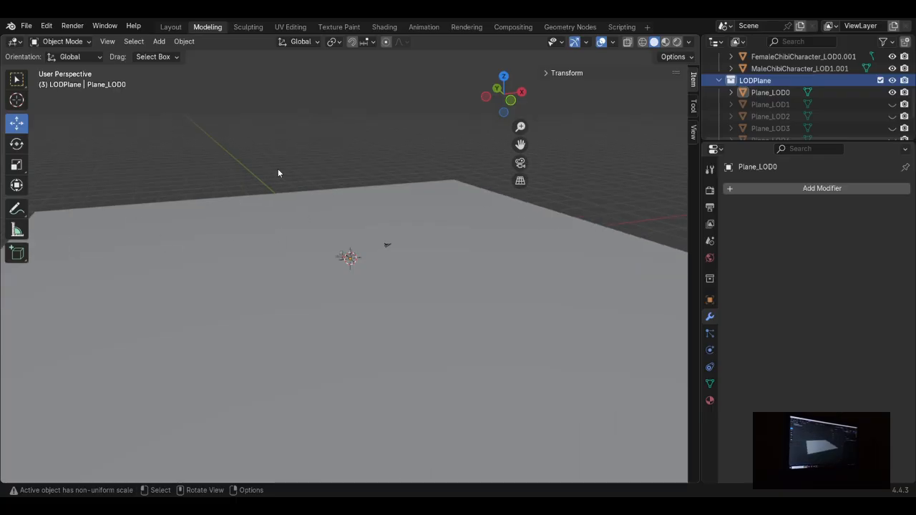
pyautogui.scroll(-4, 286, 179)
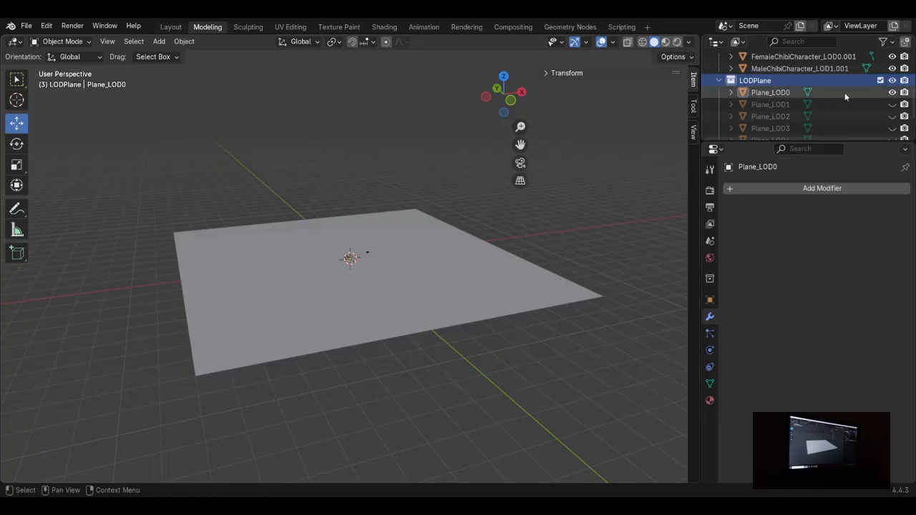
# Step: Hide Plane_LOD0, inspect the single face of Plane_LOD7 in Edit Mode, and hide that plane again
pyautogui.click(893, 93)
pyautogui.scroll(-2, 863, 108)
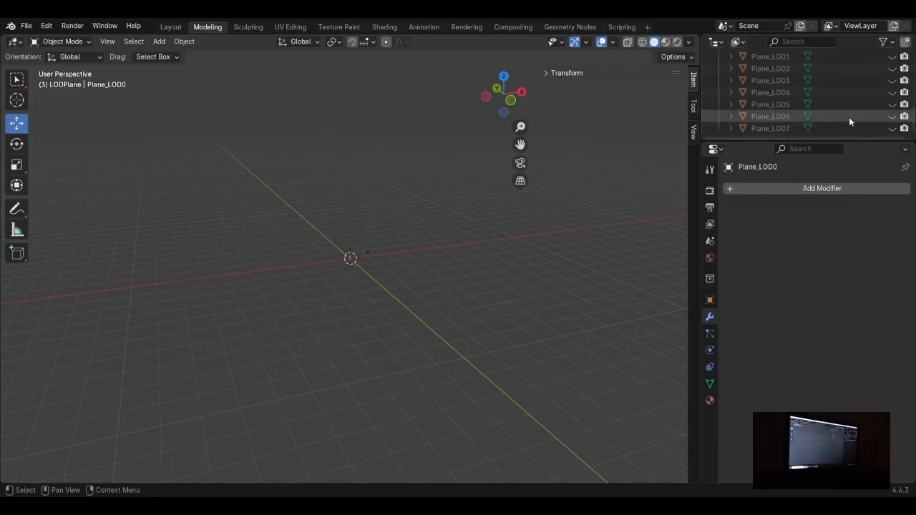
pyautogui.click(893, 128)
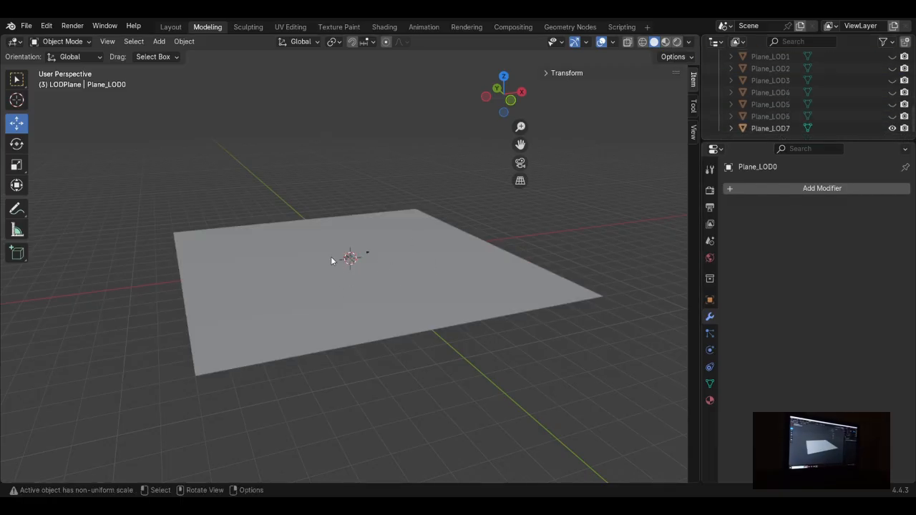
pyautogui.click(786, 132)
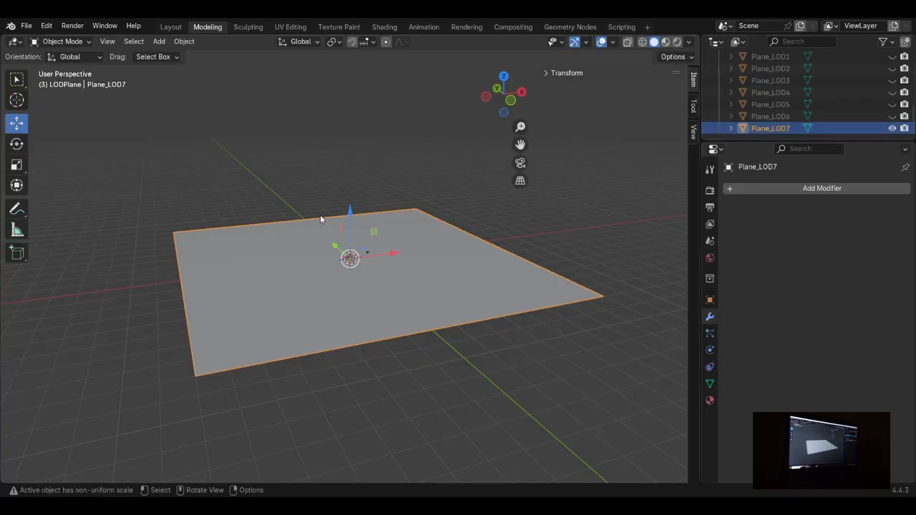
pyautogui.press('Tab')
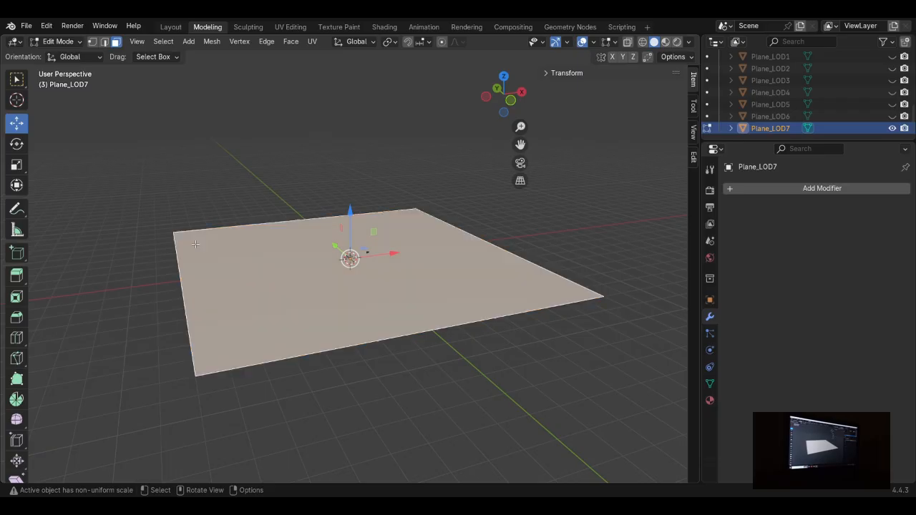
pyautogui.press('Tab')
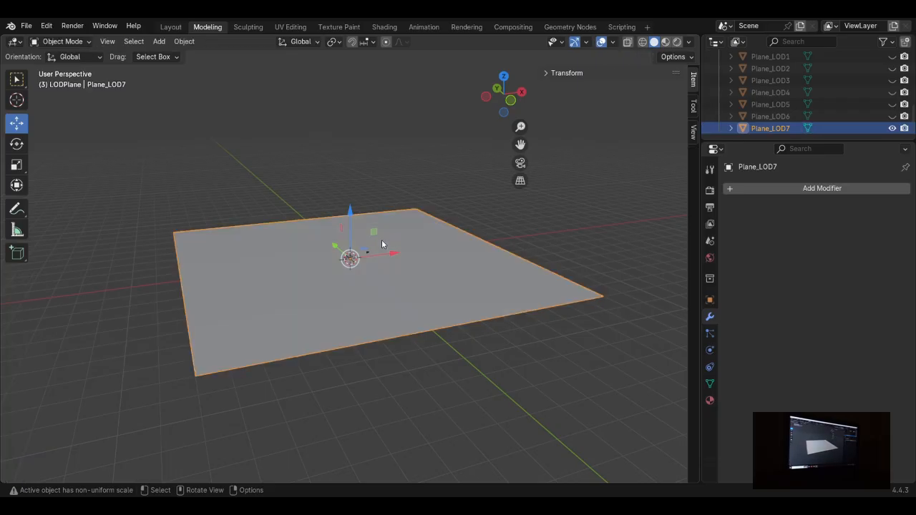
pyautogui.click(893, 128)
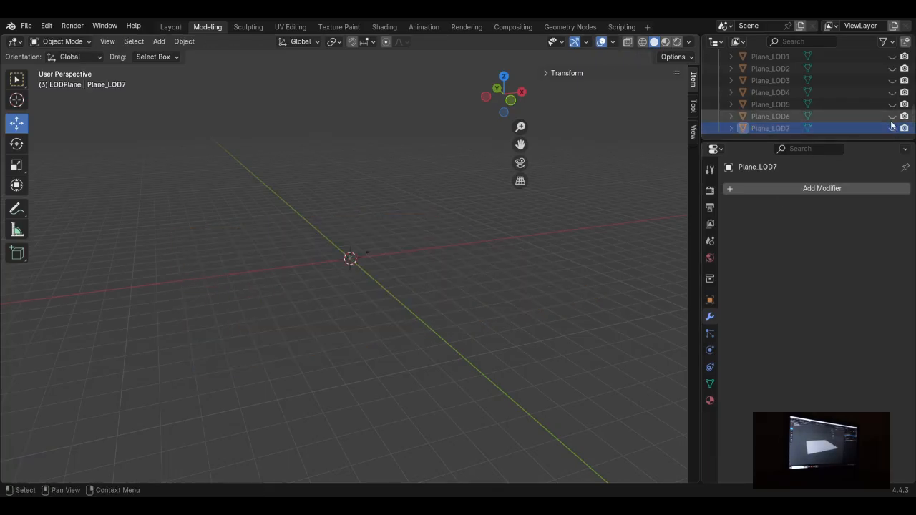
# Step: Show Plane_LOD6, review its four-face subdivision in Edit Mode, and hide it again
pyautogui.click(893, 116)
pyautogui.click(770, 116)
pyautogui.press('Tab')
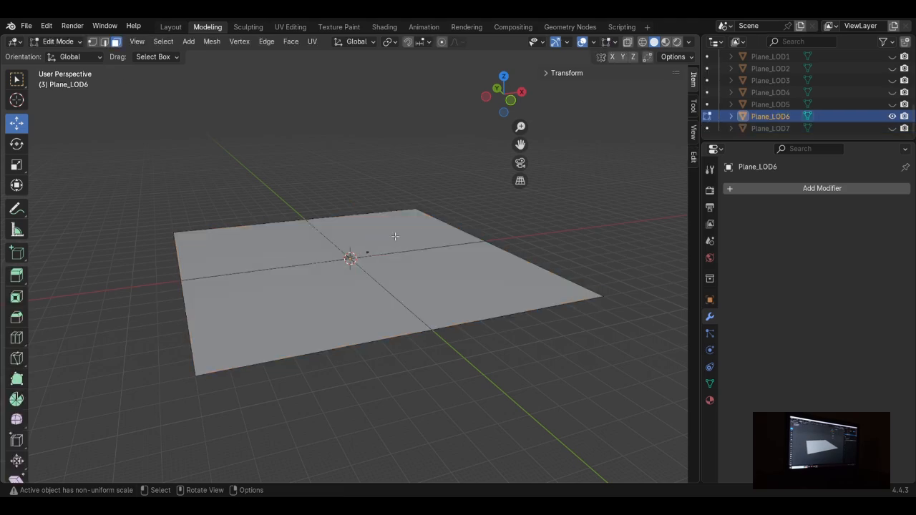
pyautogui.press('Tab')
pyautogui.scroll(2, 782, 128)
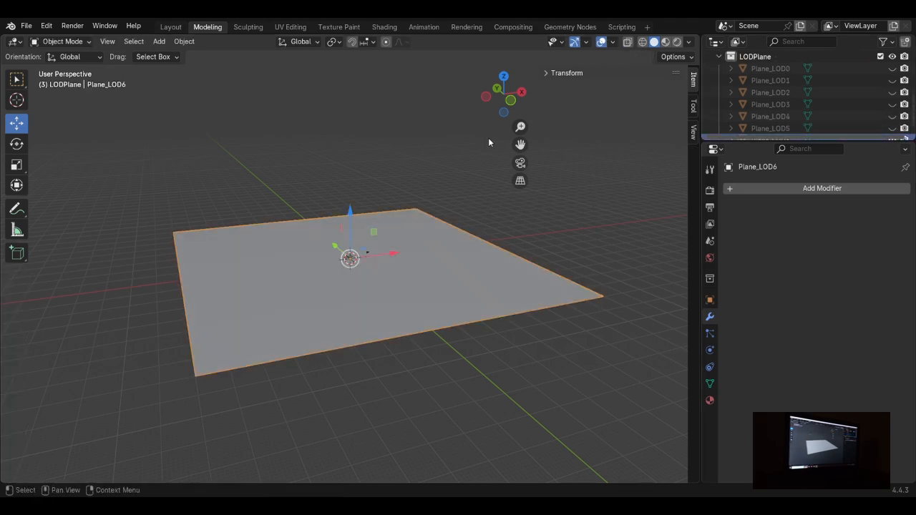
pyautogui.scroll(-2, 844, 125)
pyautogui.click(893, 116)
# Step: Select Plane_LOD0 through Plane_LOD7 with Plane_LOD0 active and set the X and Y scale to 1
pyautogui.scroll(2, 794, 103)
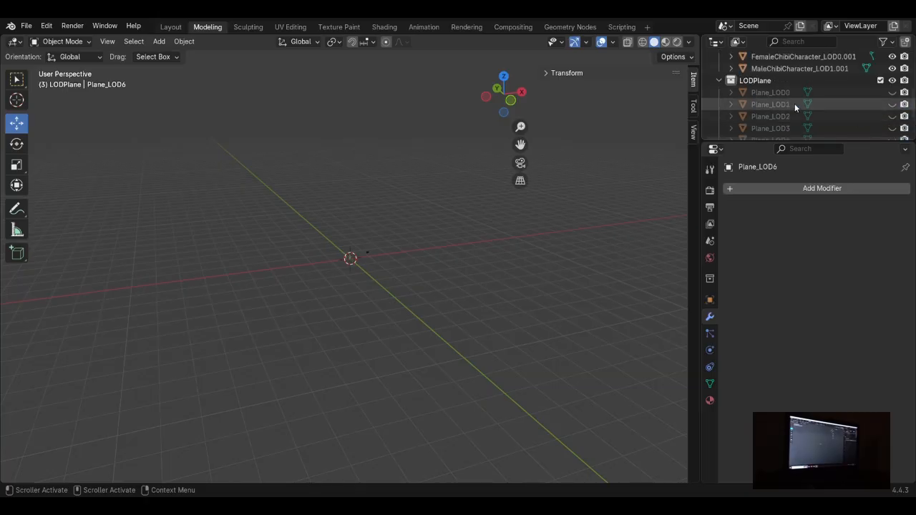
pyautogui.click(773, 96)
pyautogui.scroll(-2, 773, 101)
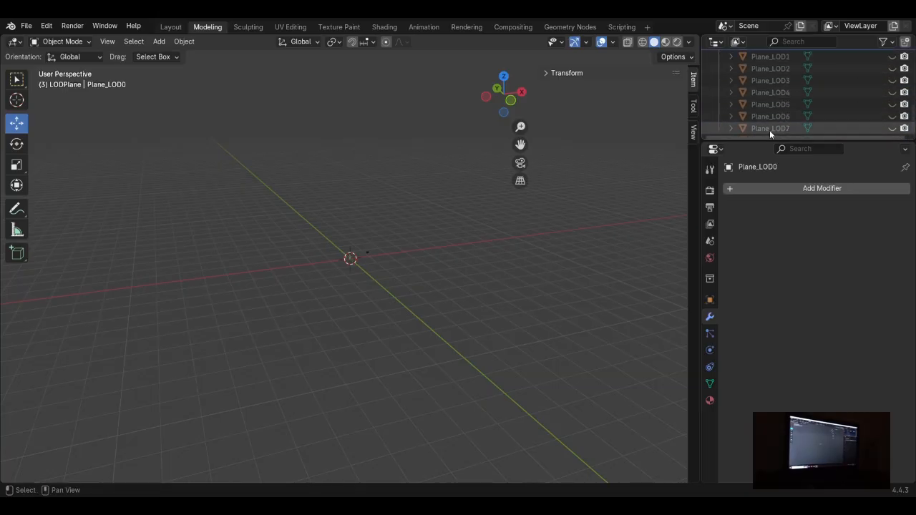
pyautogui.keyDown('shift'); pyautogui.click(771, 128); pyautogui.keyUp('shift')
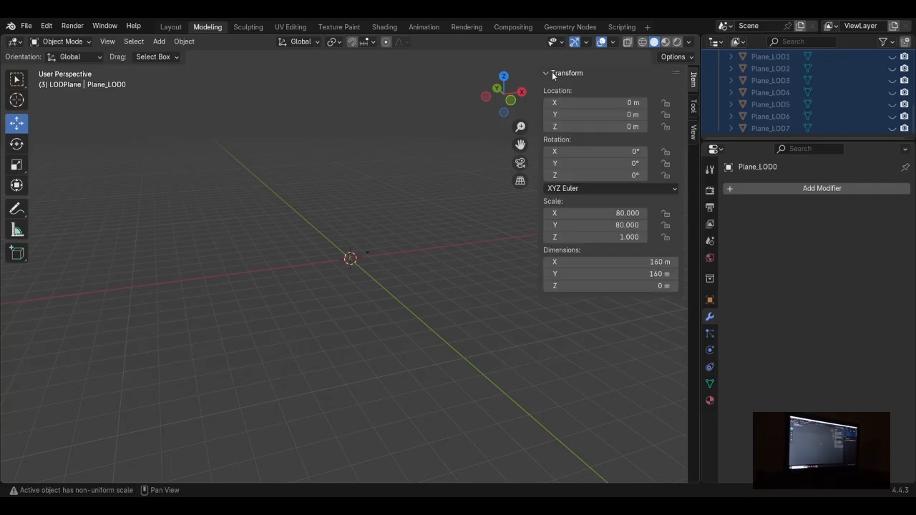
pyautogui.doubleClick(620, 214)
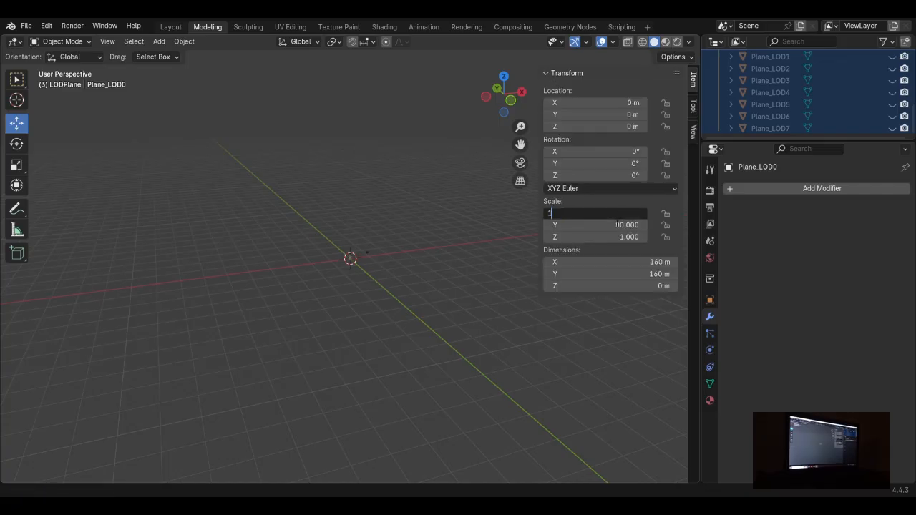
pyautogui.press('Return')
pyautogui.doubleClick(617, 225)
pyautogui.write('1')
pyautogui.press('Return')
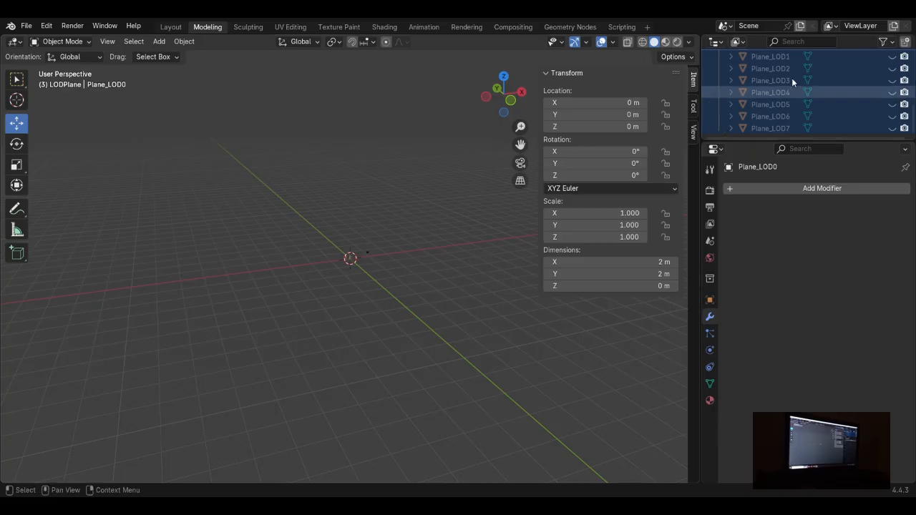
# Step: Check Plane_LOD2's scale, and briefly show Plane_LOD2 and Plane_LOD3 to compare their size in the viewport
pyautogui.click(762, 93)
pyautogui.scroll(2, 750, 94)
pyautogui.click(750, 93)
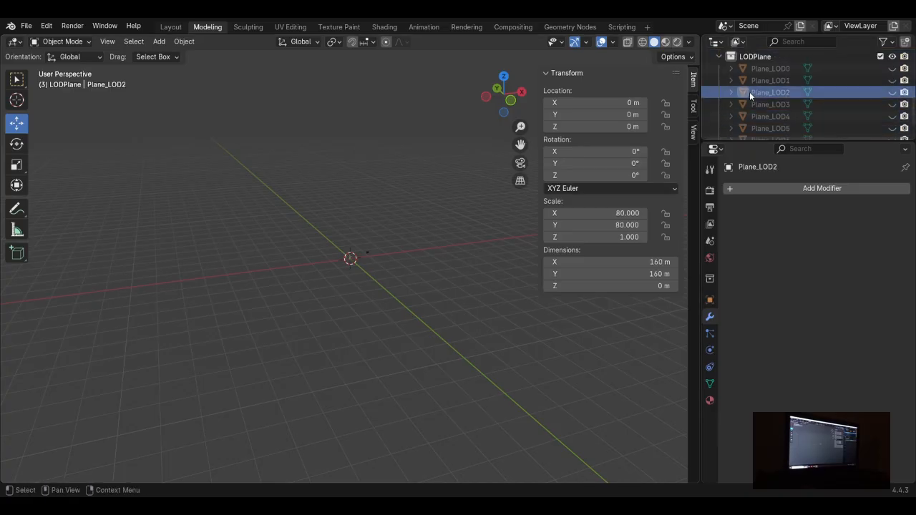
pyautogui.click(891, 92)
pyautogui.scroll(-5, 356, 214)
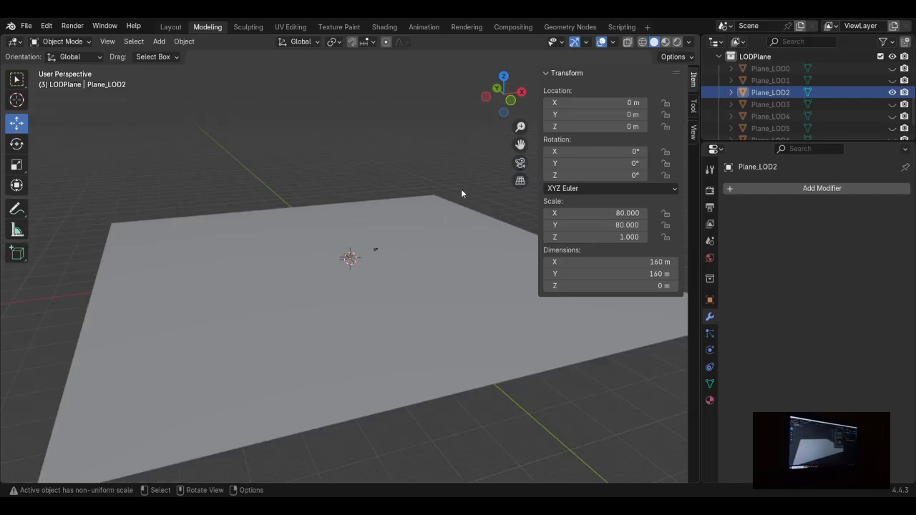
pyautogui.scroll(2, 793, 103)
pyautogui.click(892, 128)
pyautogui.scroll(-4, 887, 128)
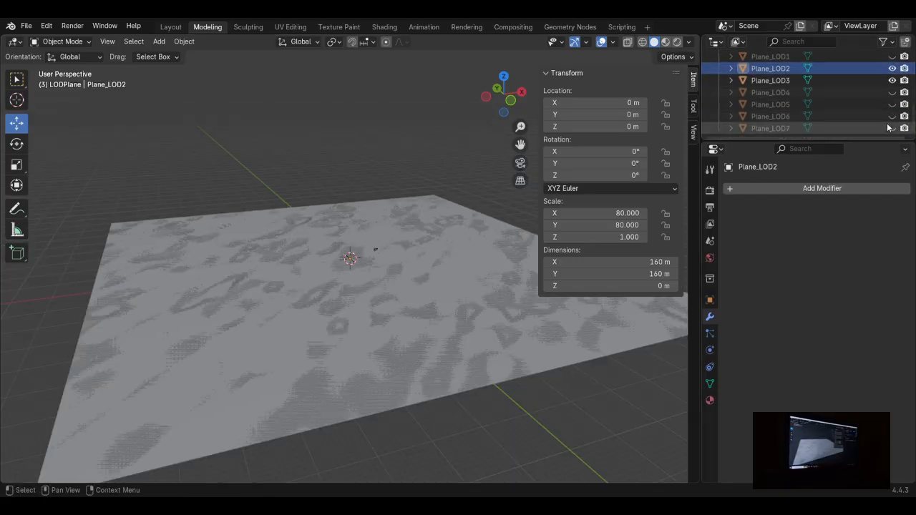
pyautogui.scroll(4, 888, 127)
pyautogui.click(892, 116)
pyautogui.click(891, 128)
pyautogui.scroll(-4, 889, 127)
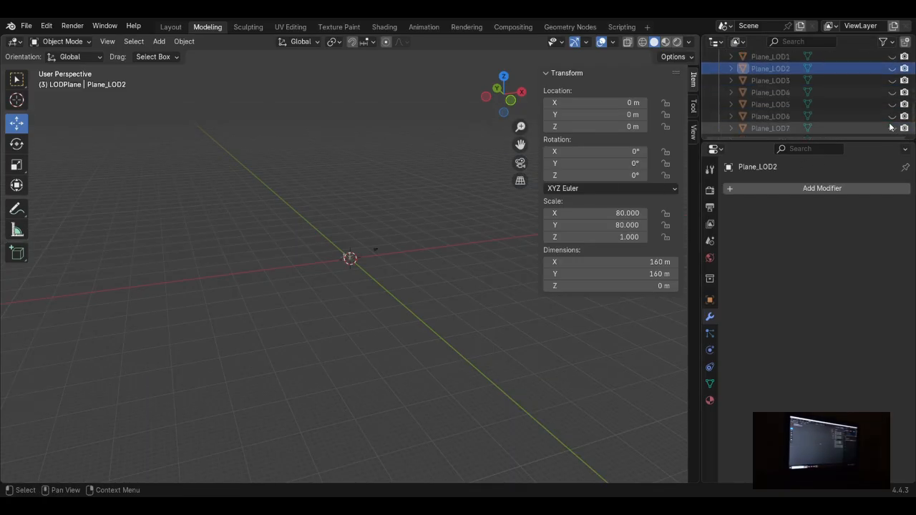
# Step: Show Plane_LOD7, set its X and Y scale to 1, and hide it again
pyautogui.click(892, 128)
pyautogui.click(797, 129)
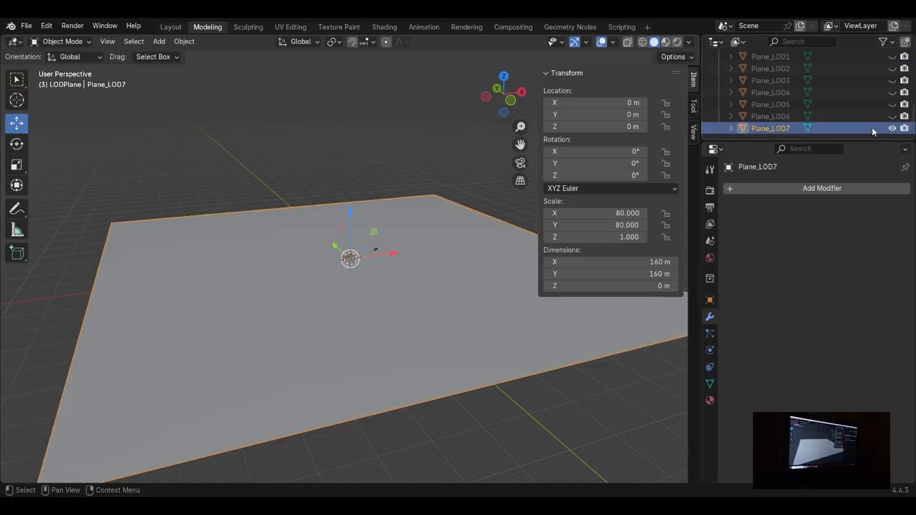
pyautogui.click(629, 213)
pyautogui.write('1')
pyautogui.press('Tab')
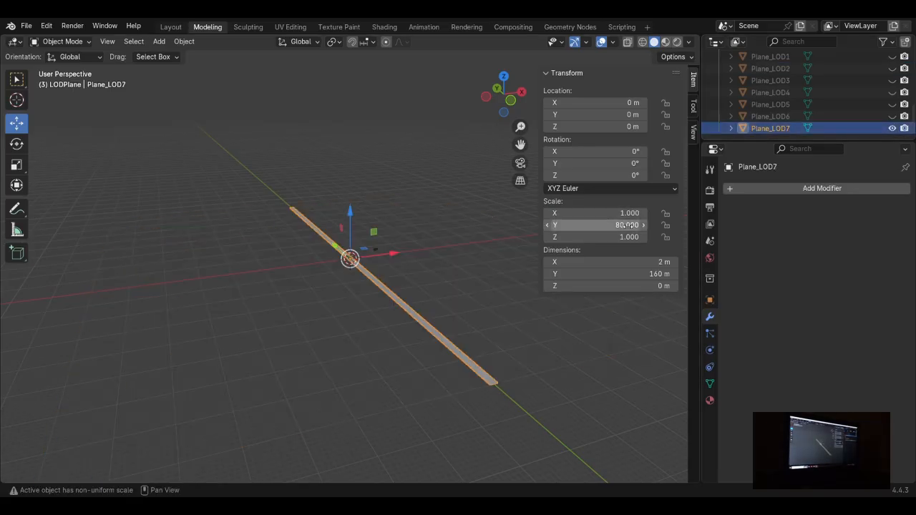
pyautogui.write('1')
pyautogui.press('Return')
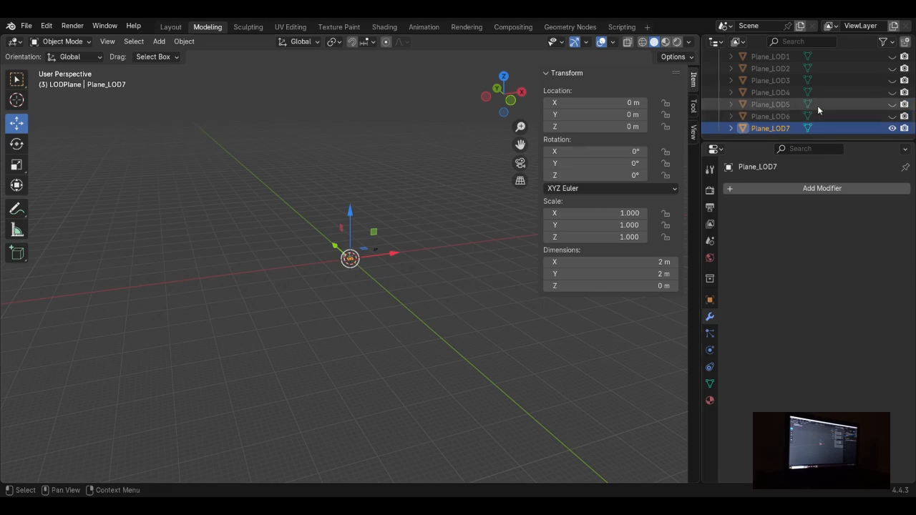
pyautogui.scroll(3, 817, 105)
pyautogui.scroll(-3, 817, 105)
pyautogui.click(892, 128)
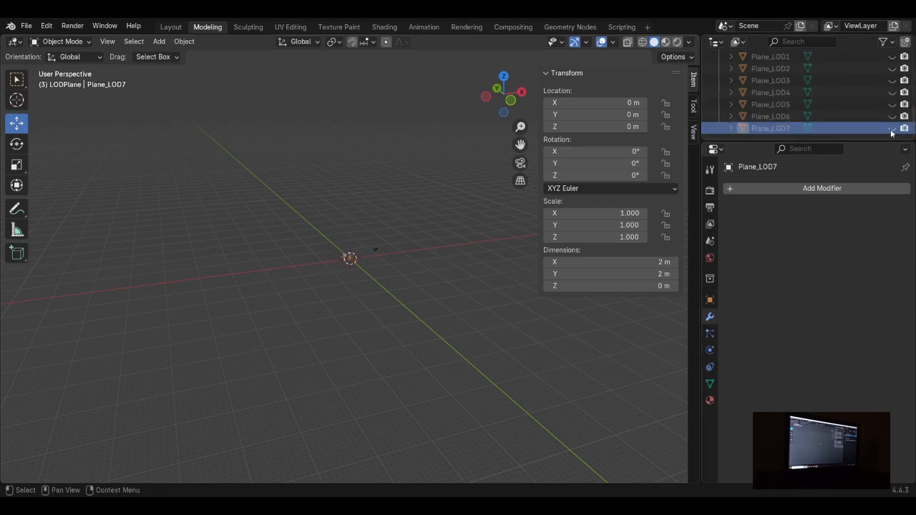
# Step: Show Plane_LOD6, set its X and Y scale to 1, and hide it again
pyautogui.click(891, 116)
pyautogui.click(845, 117)
pyautogui.click(630, 213)
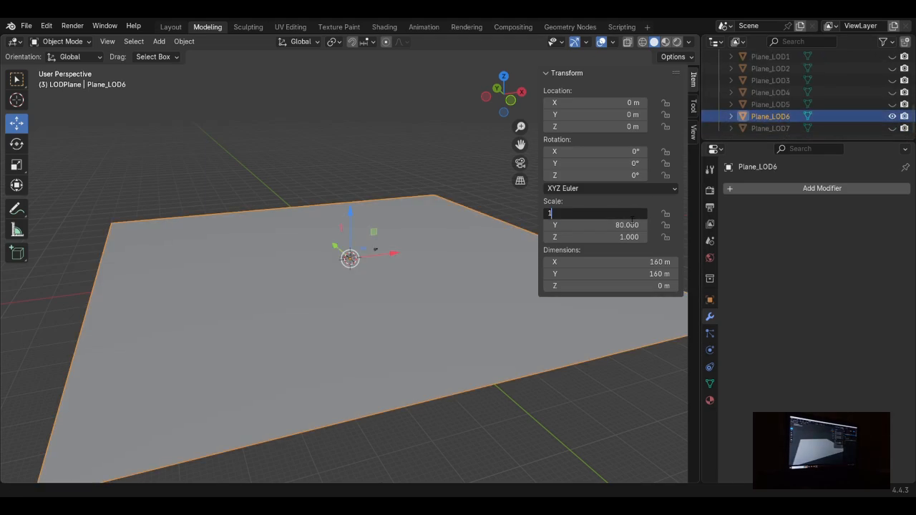
pyautogui.write('1')
pyautogui.press('Tab')
pyautogui.write('1')
pyautogui.press('Return')
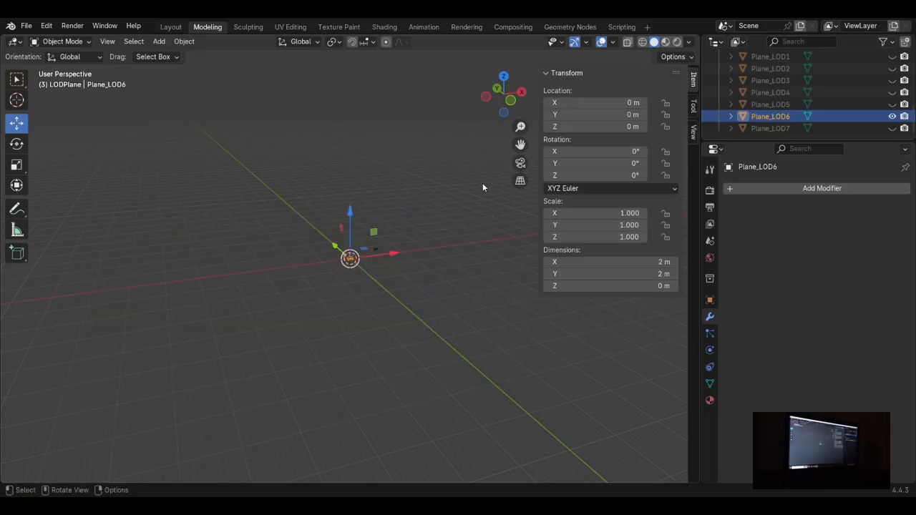
pyautogui.click(892, 116)
# Step: Show Plane_LOD5, set its X and Y scale to 1, and hide it again
pyautogui.click(892, 104)
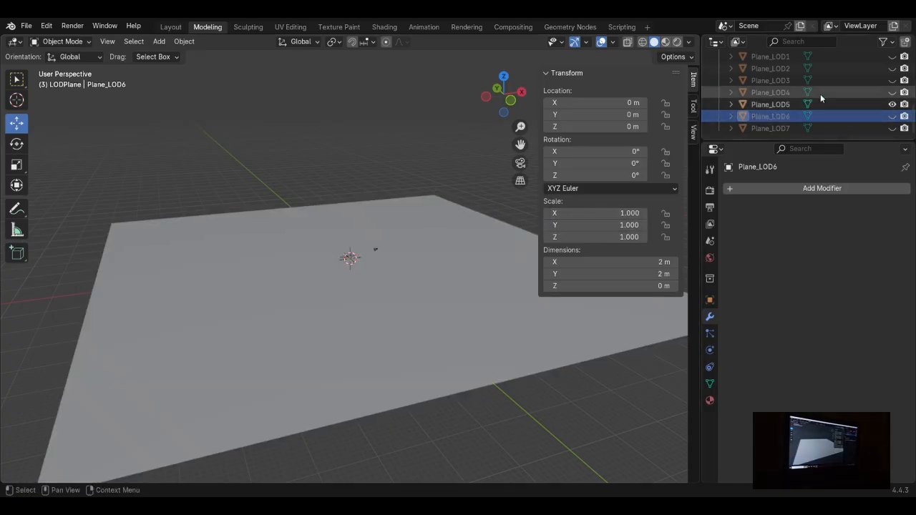
pyautogui.click(780, 105)
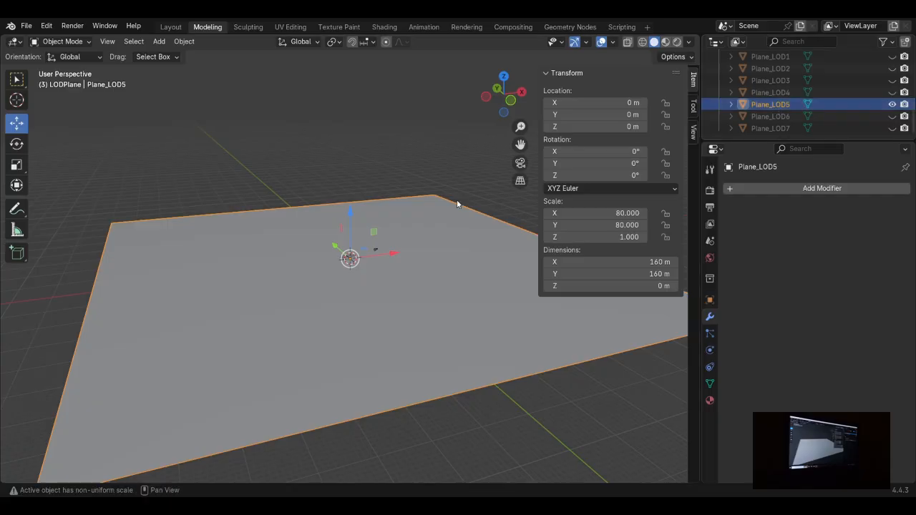
pyautogui.click(586, 213)
pyautogui.write('1')
pyautogui.press('Tab')
pyautogui.write('1')
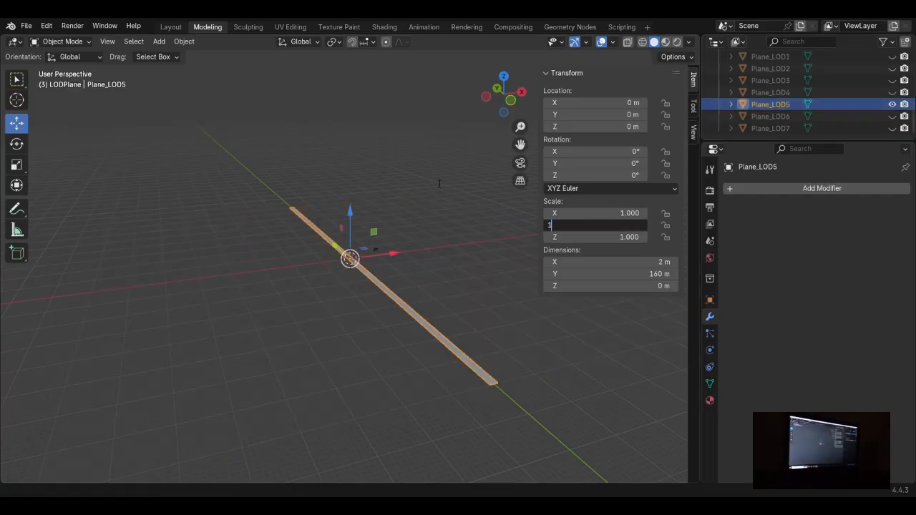
pyautogui.press('Return')
pyautogui.click(893, 106)
# Step: Show Plane_LOD4, set its X and Y scale to 1, and hide it again
pyautogui.click(892, 94)
pyautogui.click(848, 96)
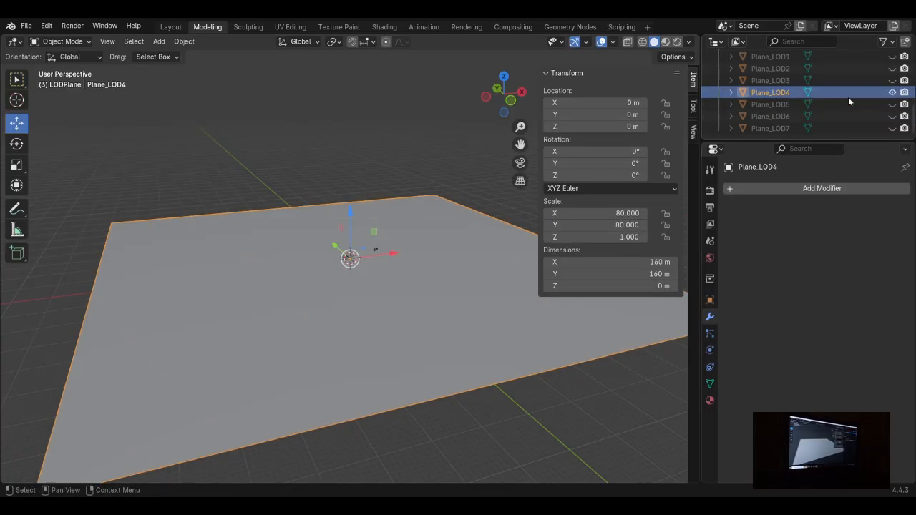
pyautogui.click(622, 226)
pyautogui.write('1')
pyautogui.press('Return')
pyautogui.click(608, 213)
pyautogui.write('1')
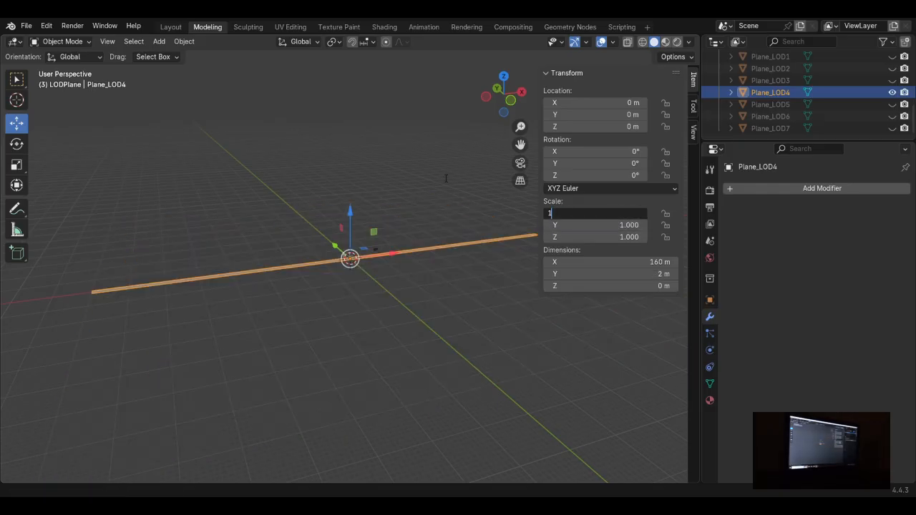
pyautogui.press('Return')
pyautogui.scroll(2, 890, 106)
pyautogui.click(891, 116)
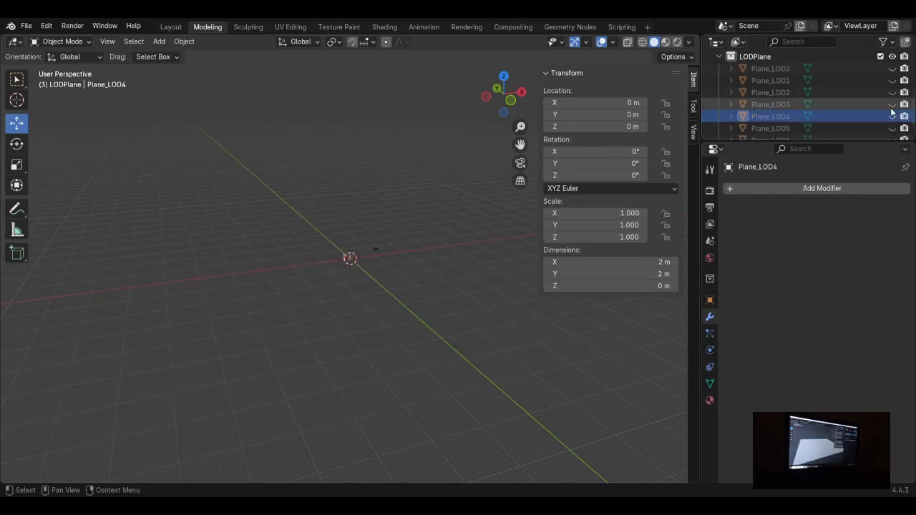
# Step: Show Plane_LOD3, set its X and Y scale to 1, and hide it again
pyautogui.click(891, 103)
pyautogui.click(855, 106)
pyautogui.click(619, 213)
pyautogui.write('1')
pyautogui.press('Return')
pyautogui.click(620, 225)
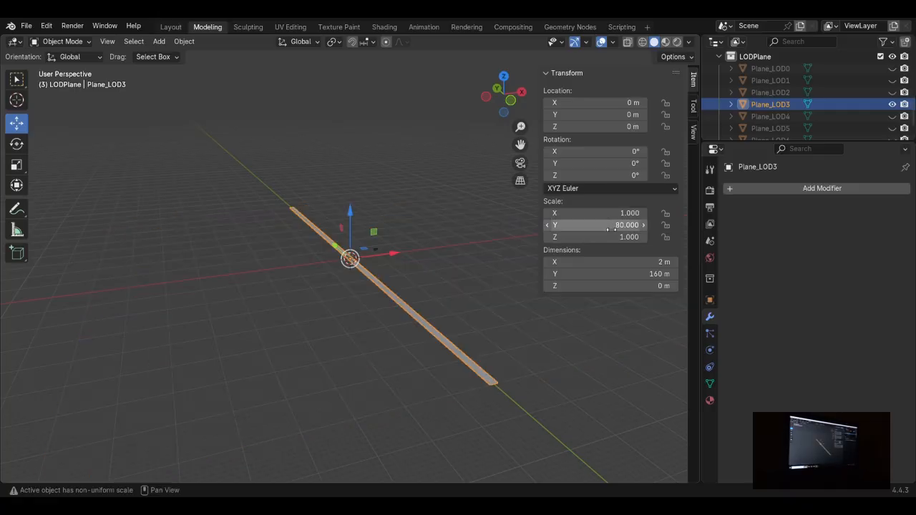
pyautogui.write('1')
pyautogui.press('Return')
pyautogui.click(891, 104)
# Step: Show Plane_LOD2, set its X and Y scale to 1, and hide it again
pyautogui.click(892, 93)
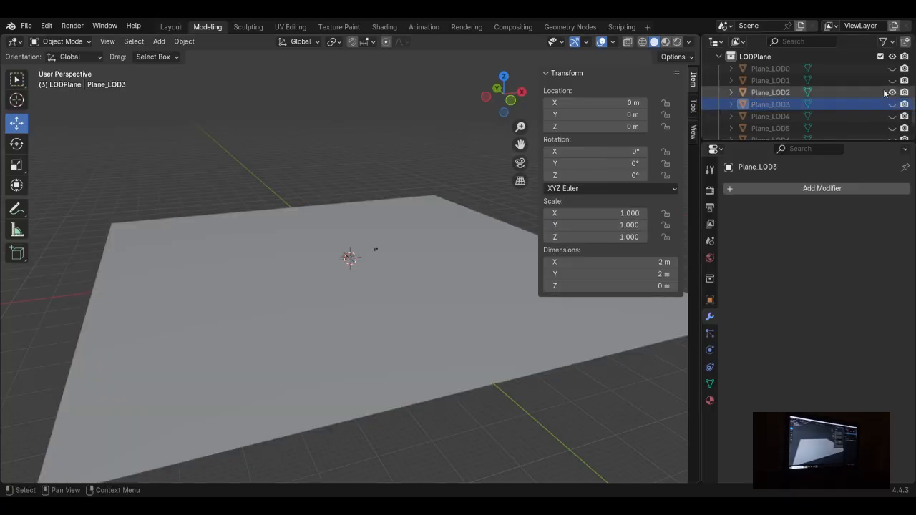
pyautogui.click(836, 93)
pyautogui.click(559, 213)
pyautogui.write('160')
pyautogui.press('Return')
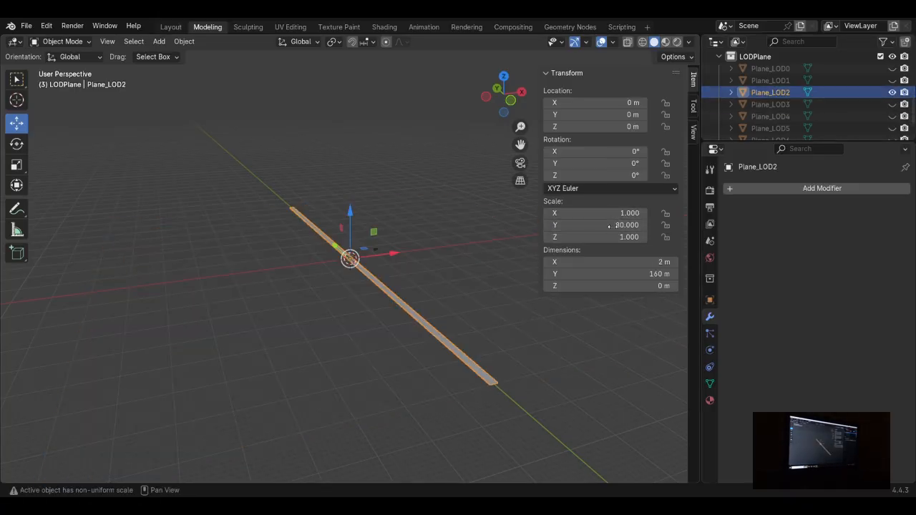
pyautogui.click(559, 225)
pyautogui.write('1')
pyautogui.press('Return')
pyautogui.click(892, 92)
# Step: Show Plane_LOD1, set its X and Y scale to 1, and hide it again
pyautogui.scroll(2, 866, 99)
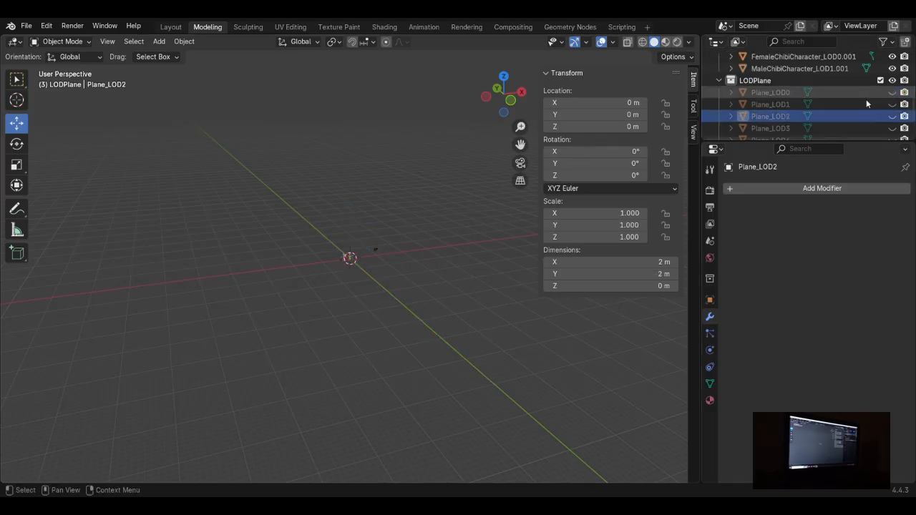
pyautogui.click(892, 104)
pyautogui.click(837, 104)
pyautogui.click(594, 213)
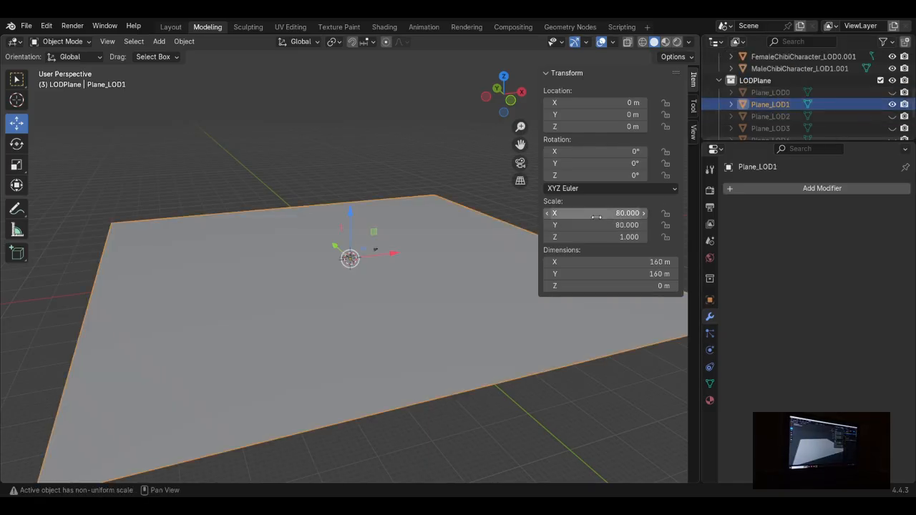
pyautogui.write('1')
pyautogui.press('Return')
pyautogui.click(597, 225)
pyautogui.write('1')
pyautogui.press('Return')
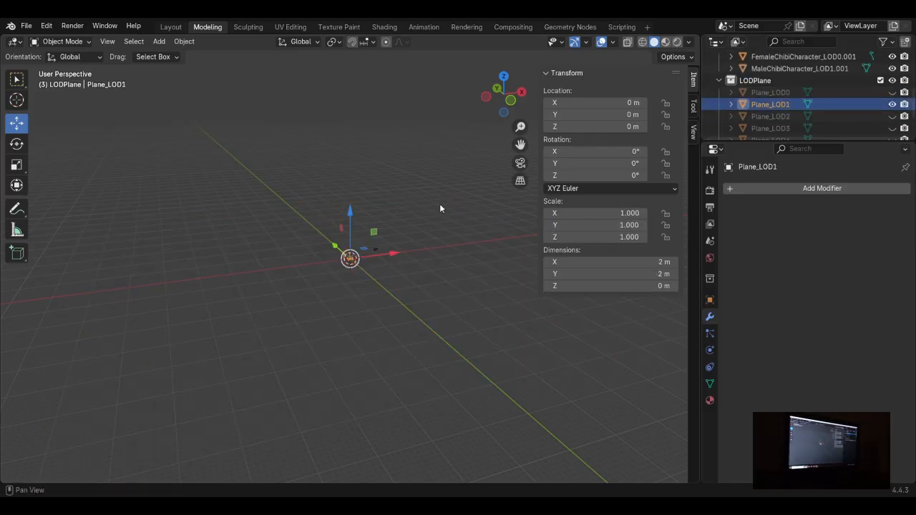
pyautogui.click(892, 103)
# Step: Show Plane_LOD0 and inspect its dense mesh in Edit Mode against the characters at the origin
pyautogui.click(891, 92)
pyautogui.click(861, 95)
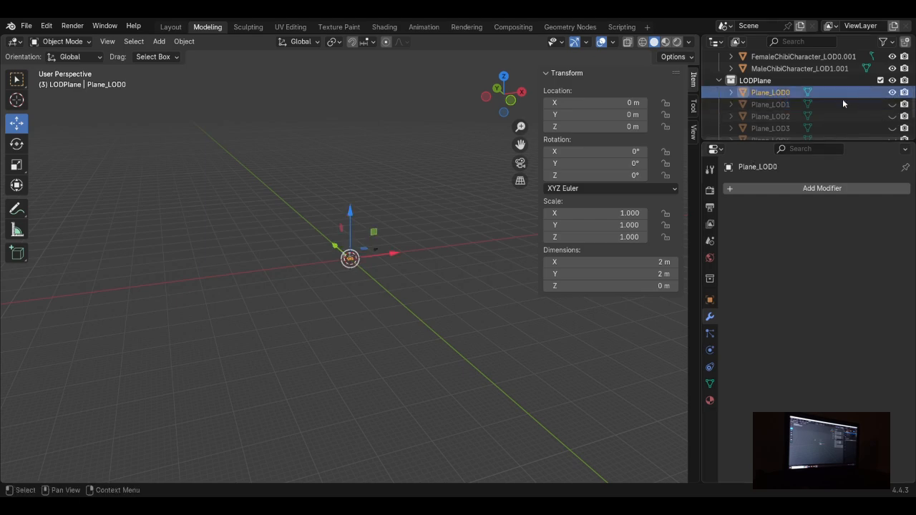
pyautogui.press('Tab')
pyautogui.scroll(5, 382, 251)
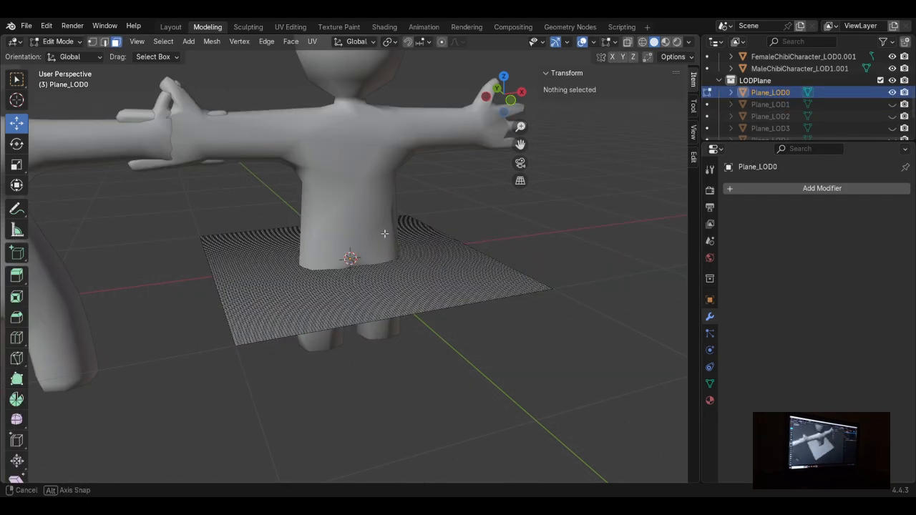
pyautogui.moveTo(391, 250); pyautogui.dragTo(328, 242, button='middle')
pyautogui.scroll(5, 442, 317)
pyautogui.scroll(-8, 376, 268)
pyautogui.press('Tab')
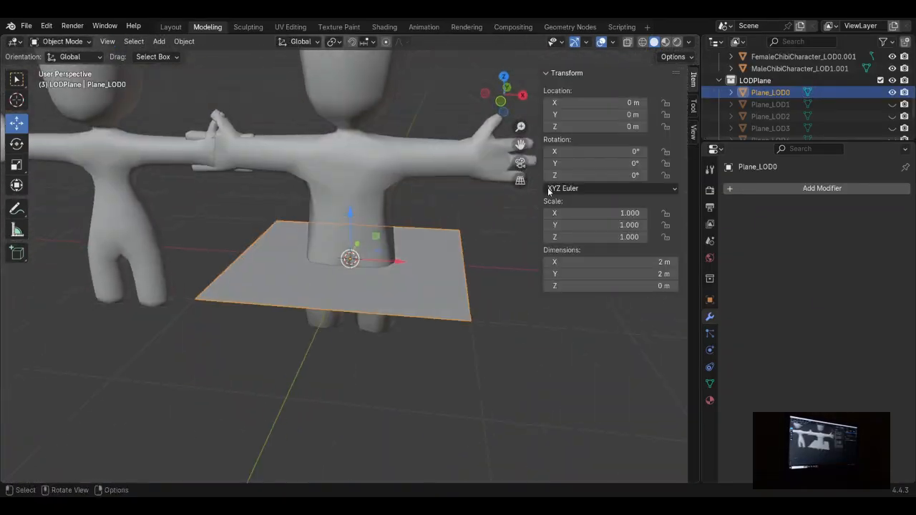
# Step: Hide Plane_LOD0 and save the WorldGen.blend file
pyautogui.click(892, 93)
pyautogui.scroll(-4, 269, 241)
pyautogui.hotkey('ctrl', 's')
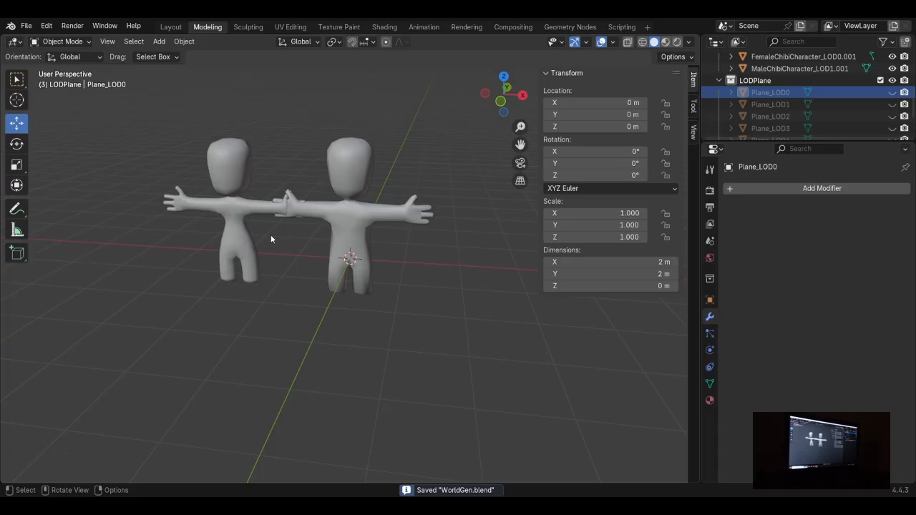
# Step: Show the Set Sides Smooth object to examine its shape, and switch the display to the Quadrant Cutter object
pyautogui.scroll(5, 762, 107)
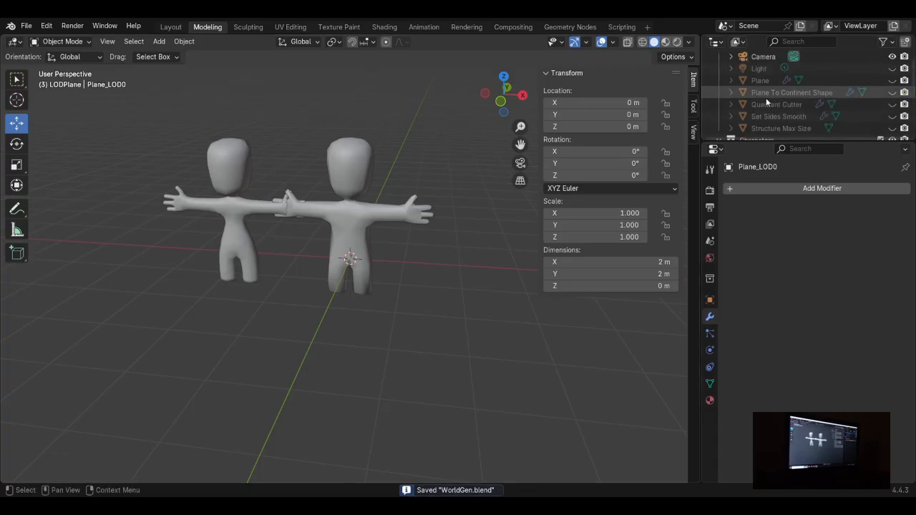
pyautogui.click(892, 115)
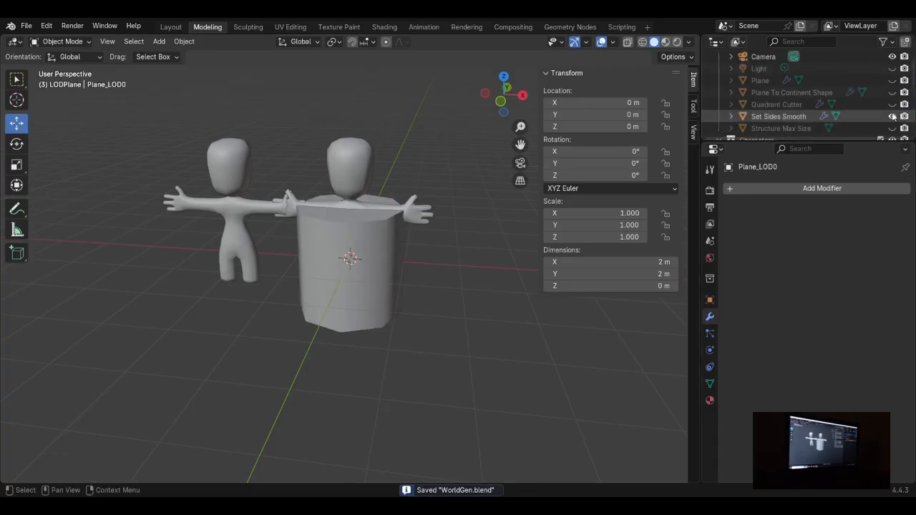
pyautogui.moveTo(457, 227); pyautogui.dragTo(437, 237, button='middle')
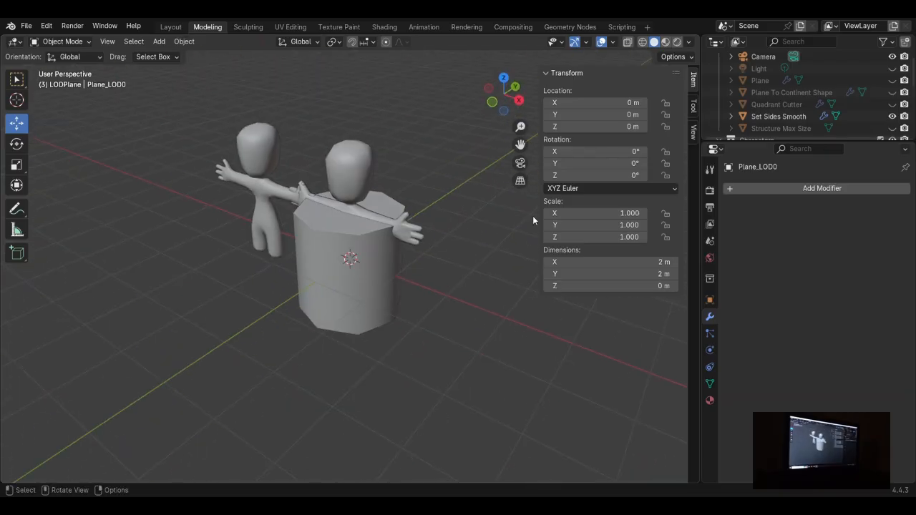
pyautogui.click(893, 116)
pyautogui.click(893, 104)
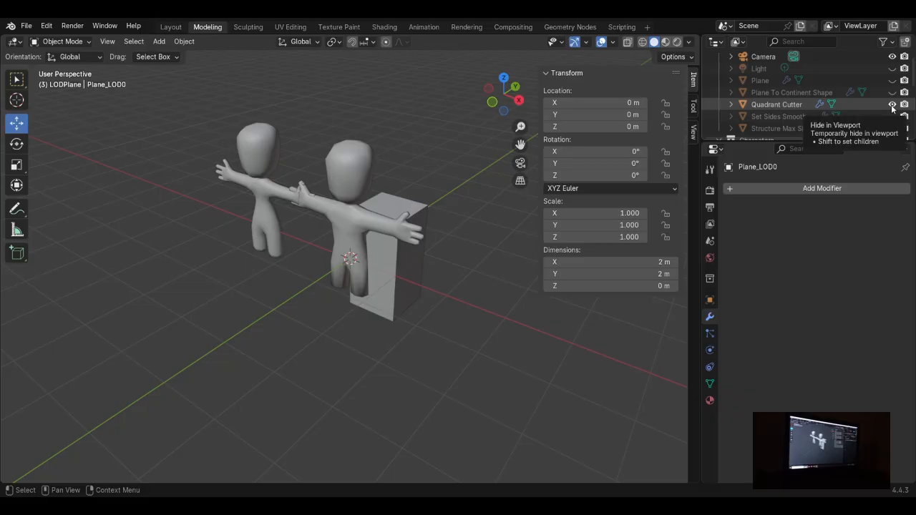
# Step: Hide the Quadrant Cutter object and briefly show the Plane To Continent Shape object to examine its landmass outline
pyautogui.click(893, 104)
pyautogui.click(893, 93)
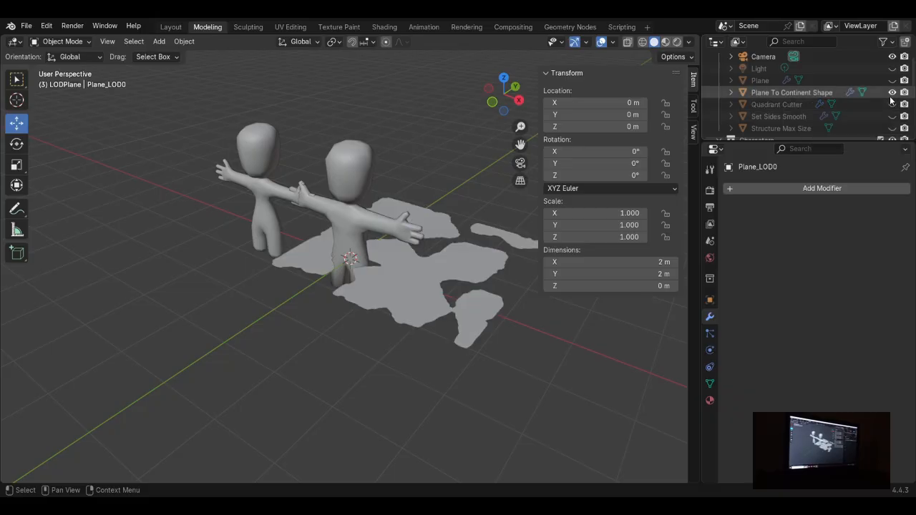
pyautogui.click(892, 92)
# Step: Look over the collections and their hidden objects, and save the WorldGen.blend file
pyautogui.scroll(2, 890, 100)
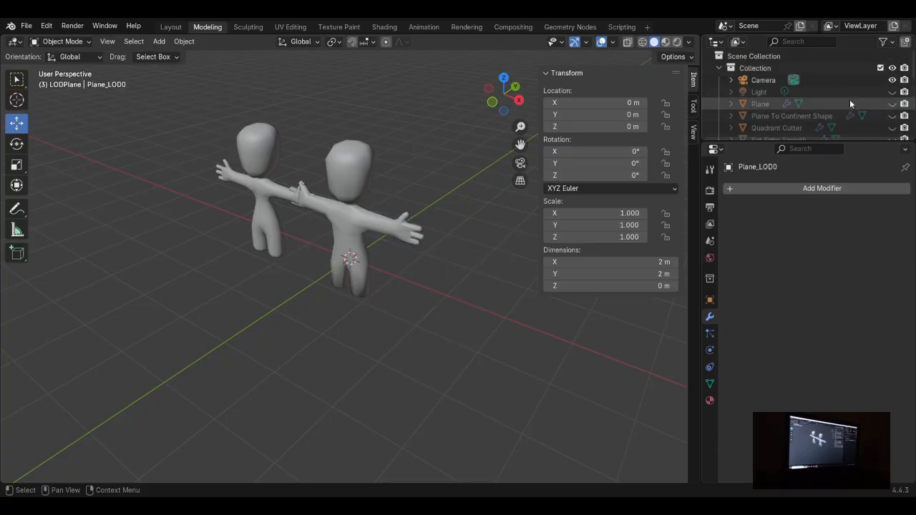
pyautogui.scroll(-5, 858, 116)
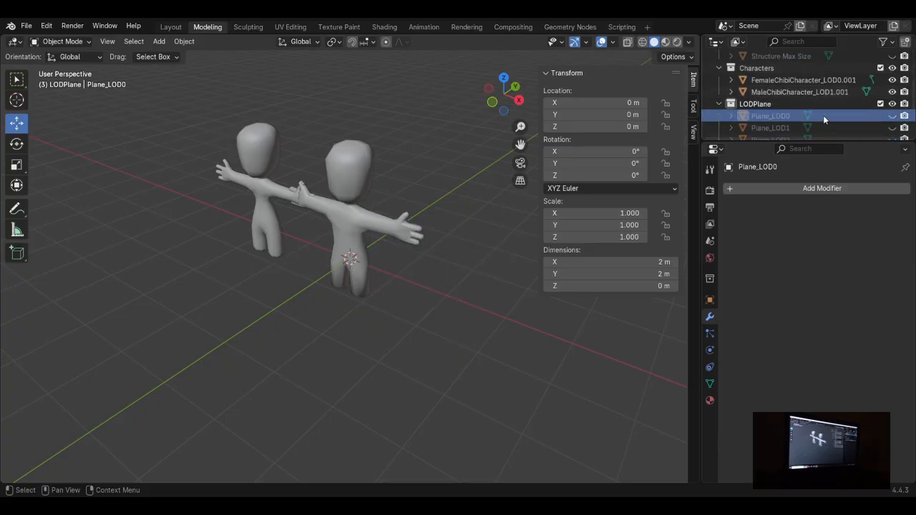
pyautogui.scroll(2, 362, 153)
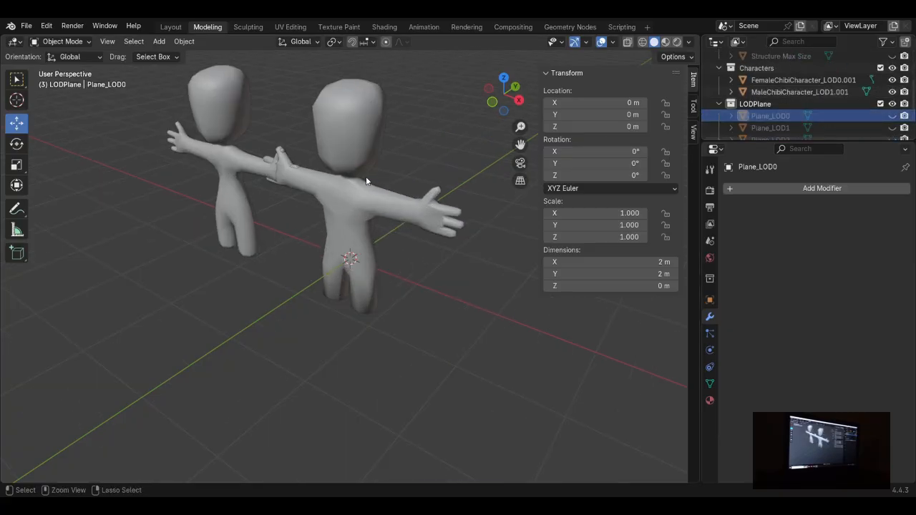
pyautogui.hotkey('ctrl', 's')
# Step: Toggle the Plane To Continent Shape object on and back off for a second look, and save WorldGen.blend again
pyautogui.scroll(3, 859, 100)
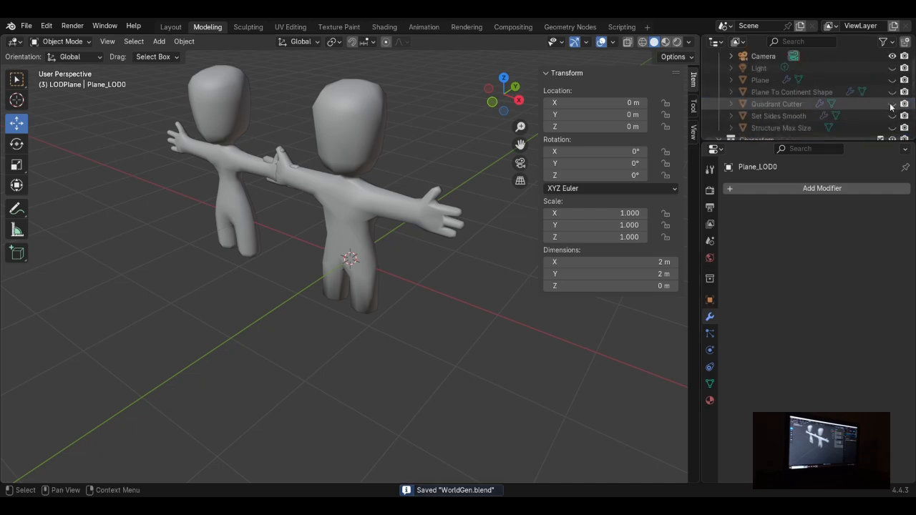
pyautogui.click(892, 93)
pyautogui.click(892, 92)
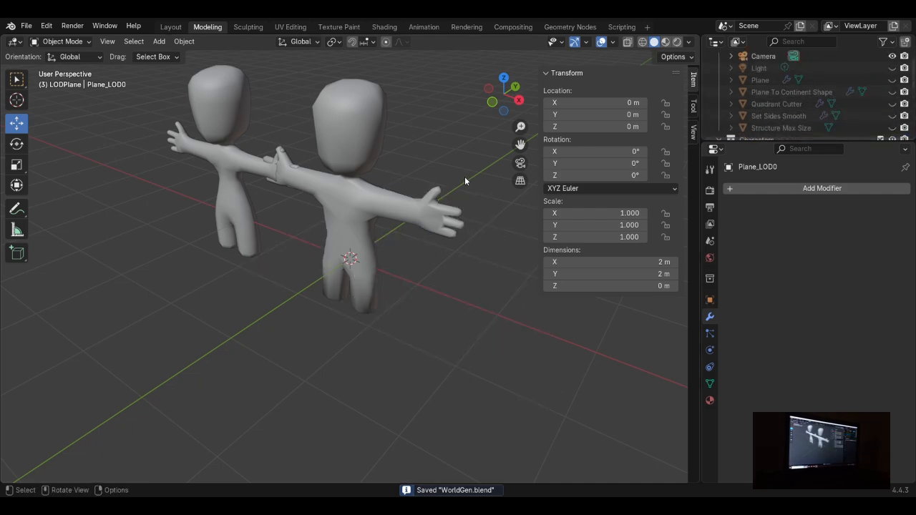
pyautogui.hotkey('ctrl', 's')
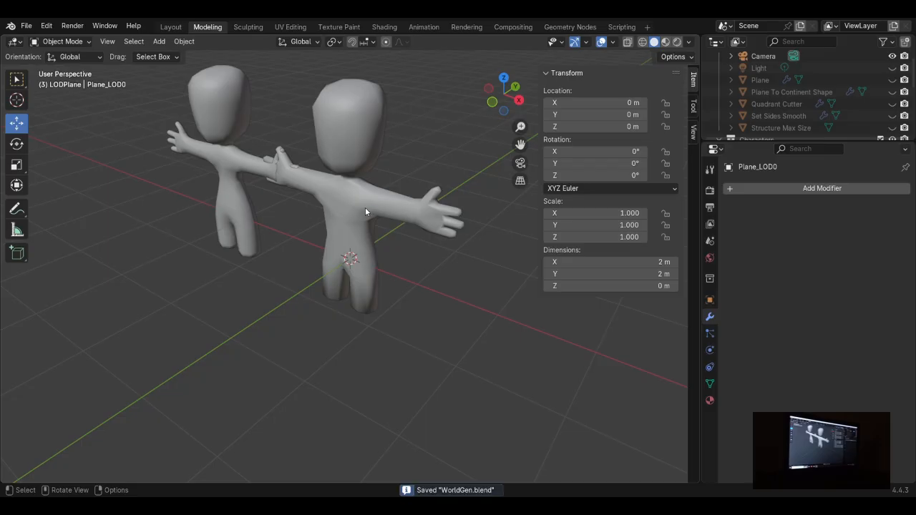